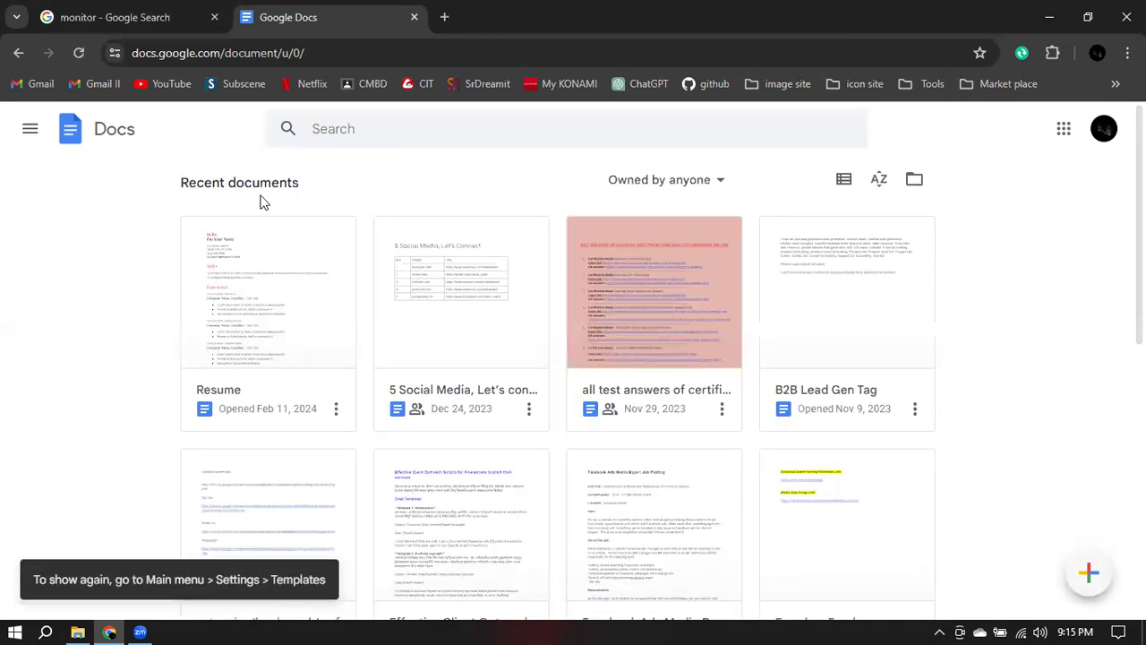
# Create a new blank document and start sharing it.
pyautogui.moveTo(1091, 578)
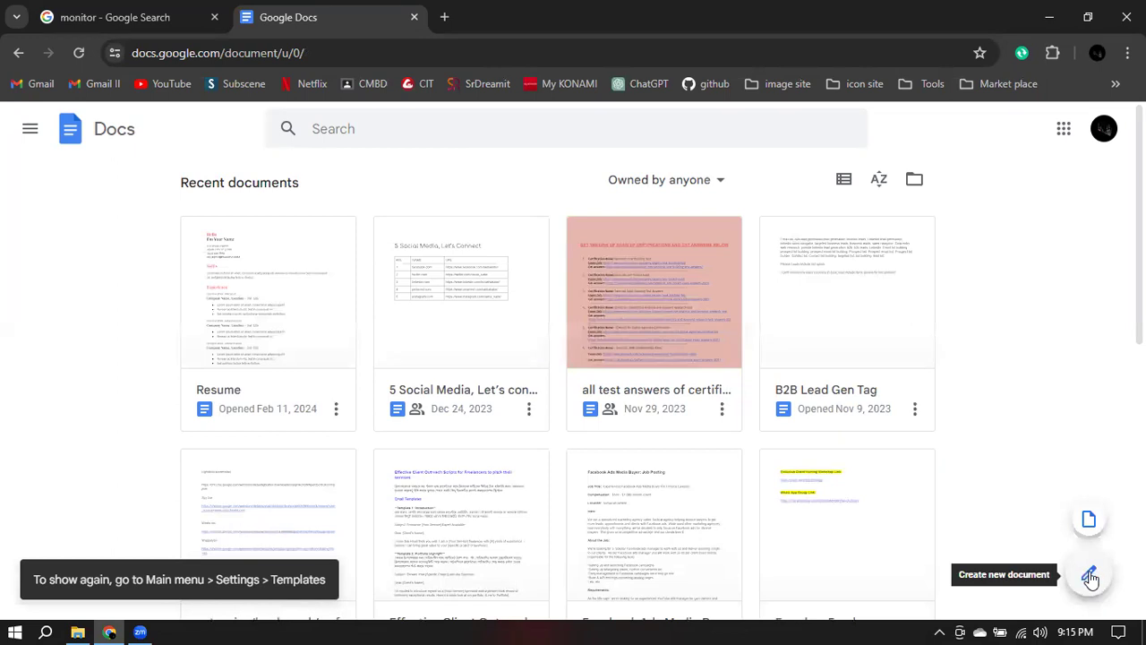
pyautogui.click(1090, 578)
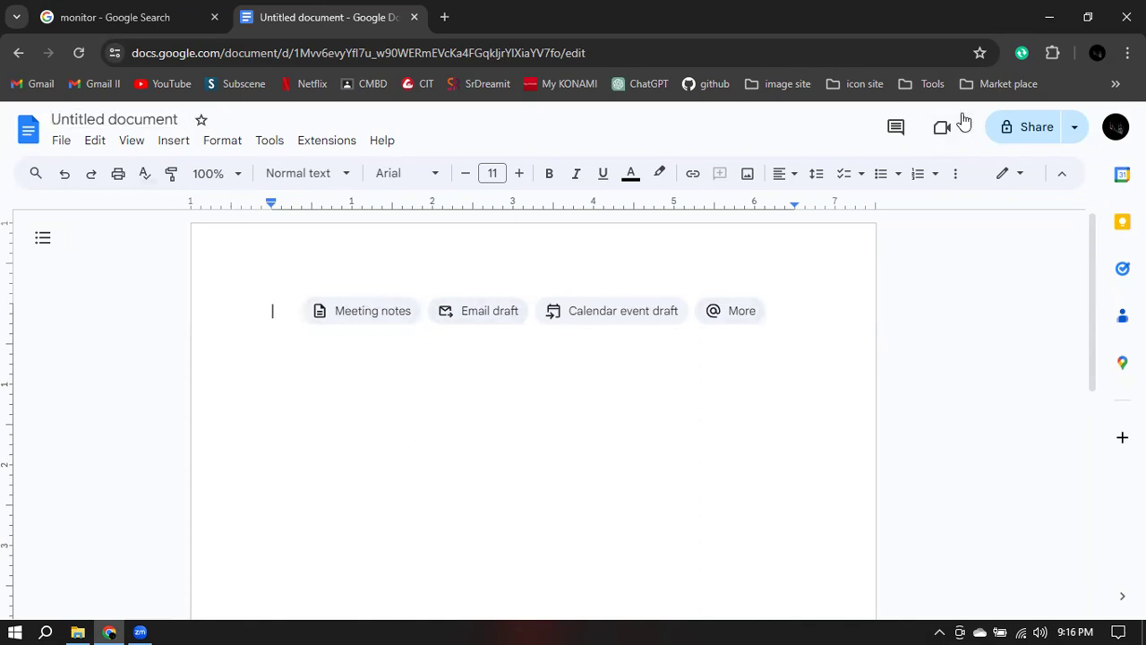
pyautogui.click(1037, 130)
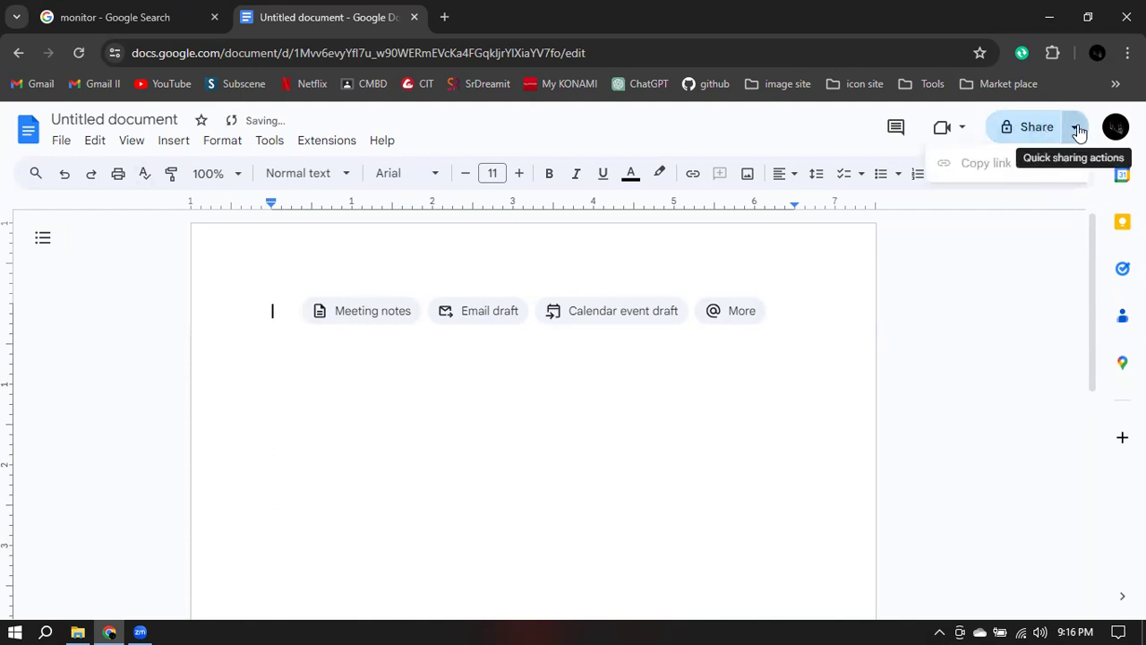
# Name the document "On-Page SEO For LDM-63" before sharing and close the sharing settings.
pyautogui.click(164, 117)
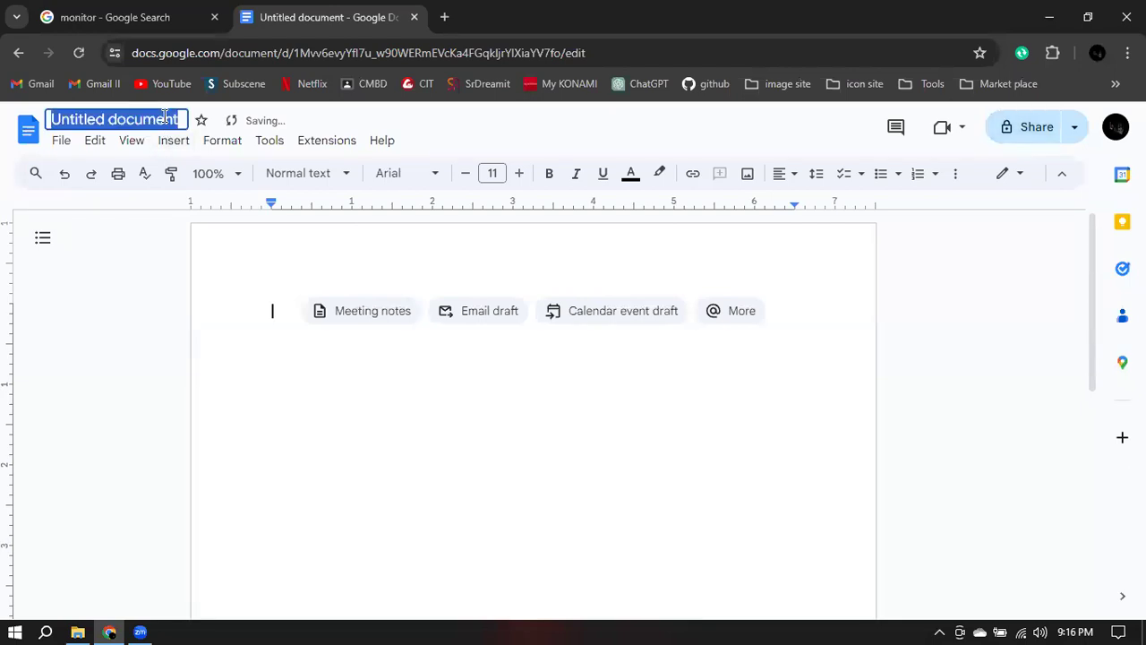
pyautogui.write('O')
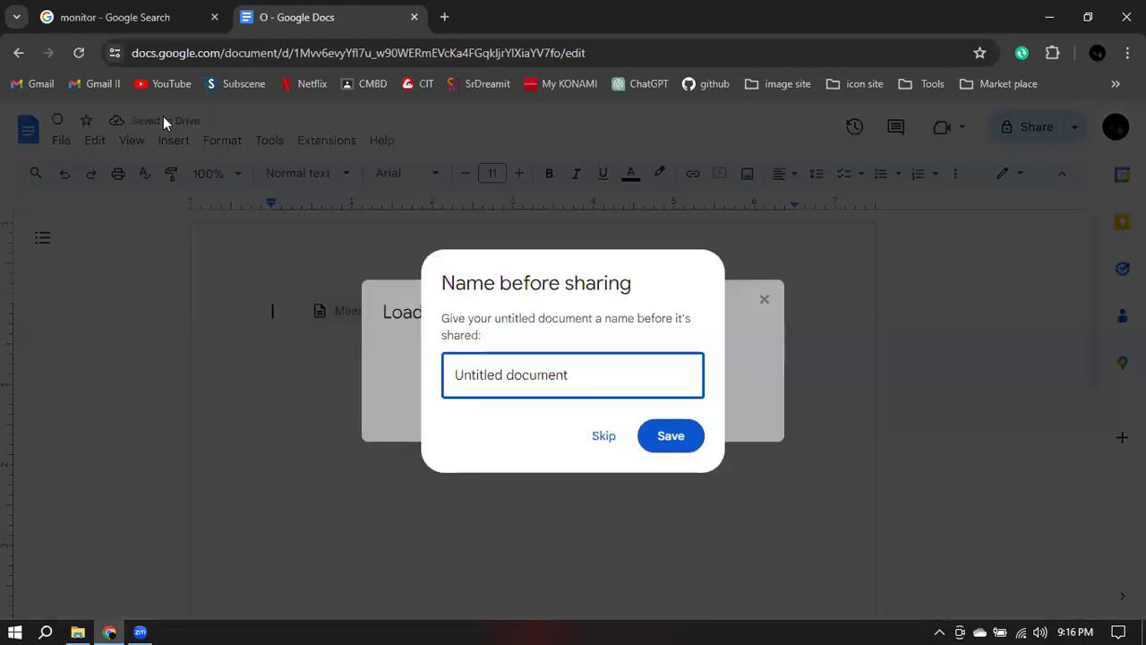
pyautogui.click(572, 374)
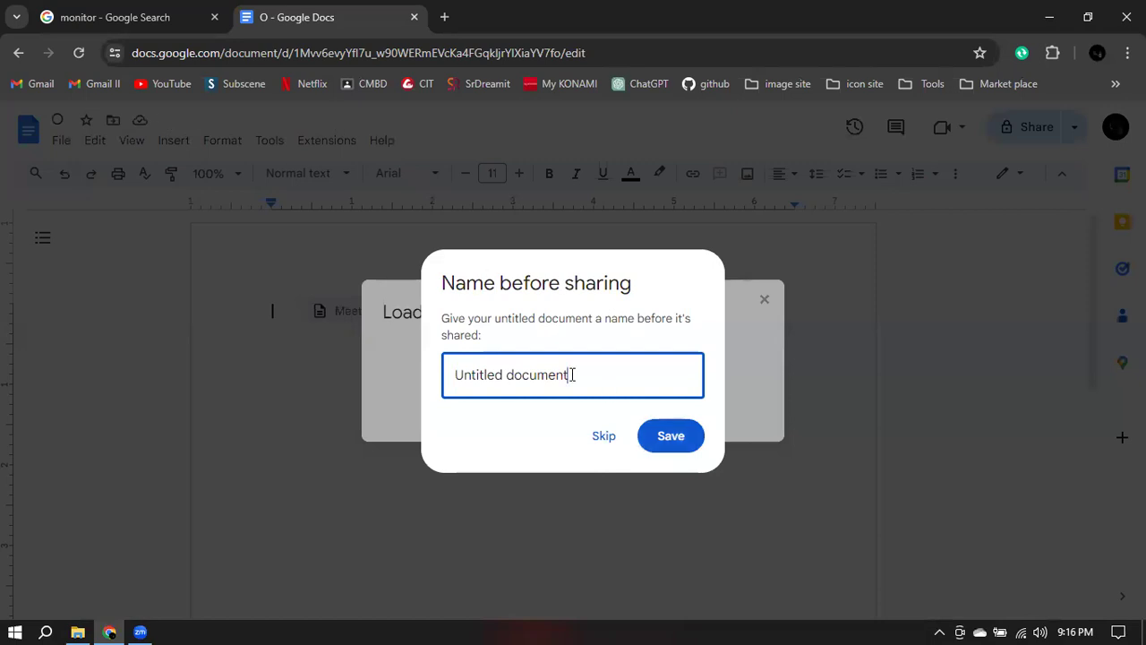
pyautogui.doubleClick(572, 375)
pyautogui.press('BackSpace')
pyautogui.press('BackSpace')
pyautogui.press('BackSpace')
pyautogui.press('BackSpace')
pyautogui.press('BackSpace')
pyautogui.press('BackSpace')
pyautogui.press('BackSpace')
pyautogui.press('BackSpace')
pyautogui.press('BackSpace')
pyautogui.press('BackSpace')
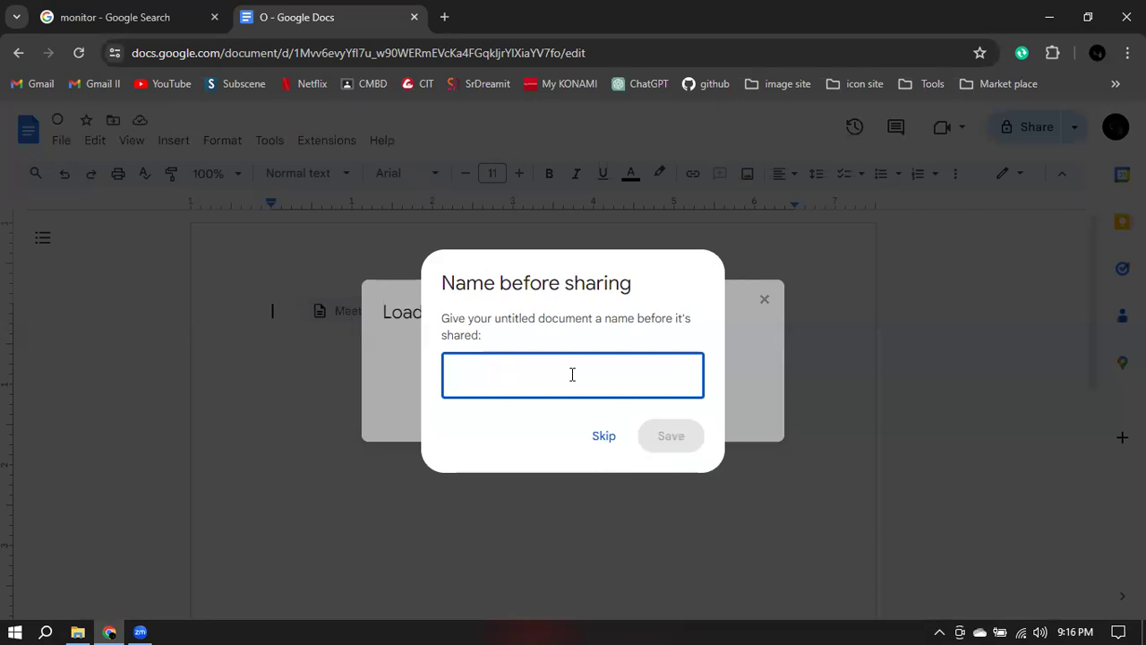
pyautogui.write('On-Page ')
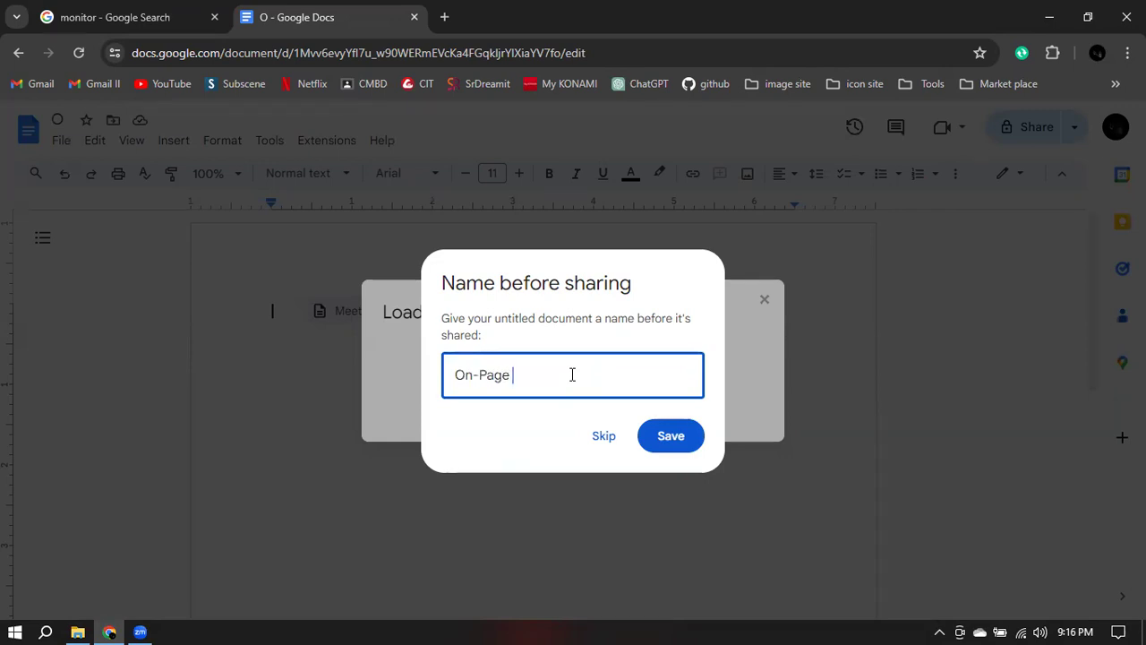
pyautogui.write('SEO For LDM-63')
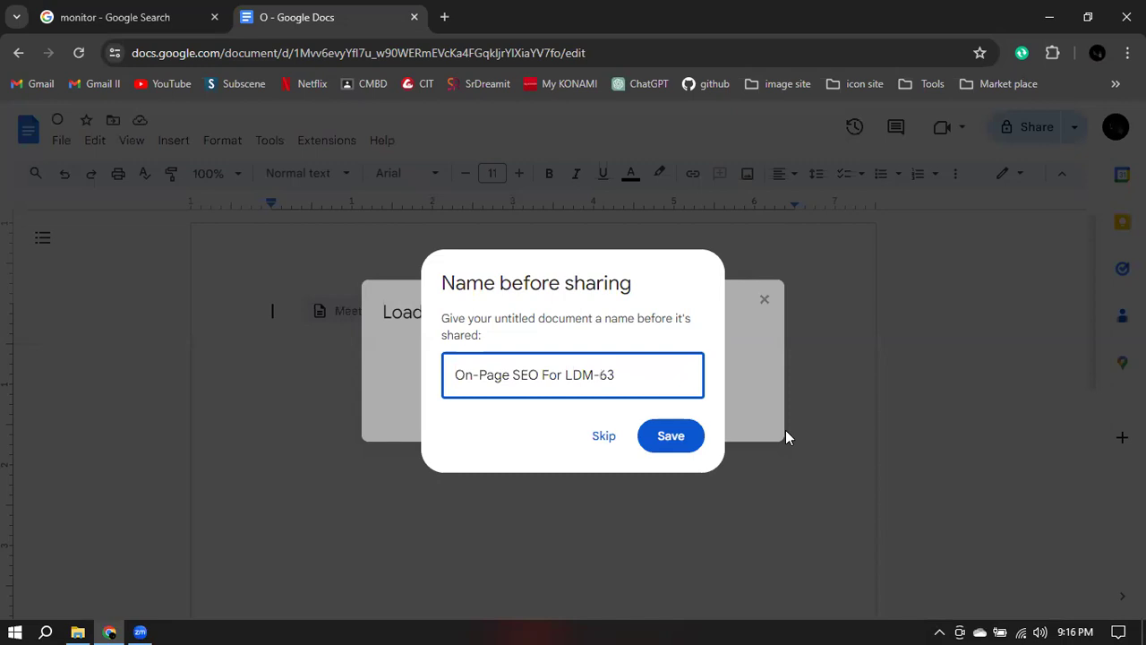
pyautogui.click(672, 443)
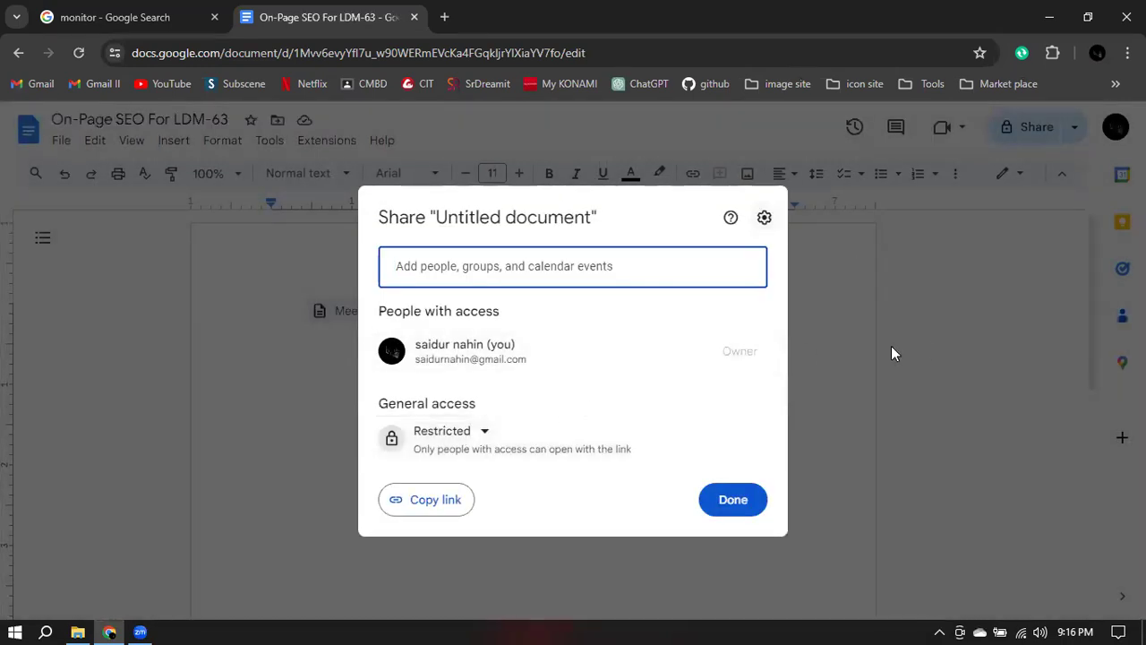
pyautogui.click(730, 499)
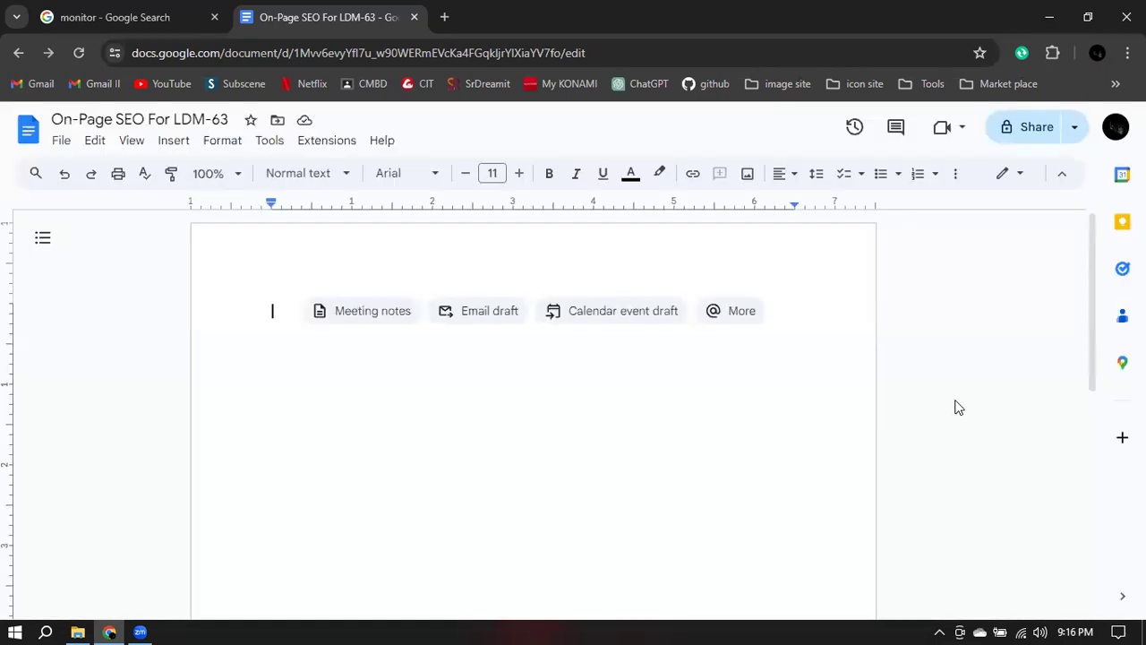
pyautogui.click(85, 119)
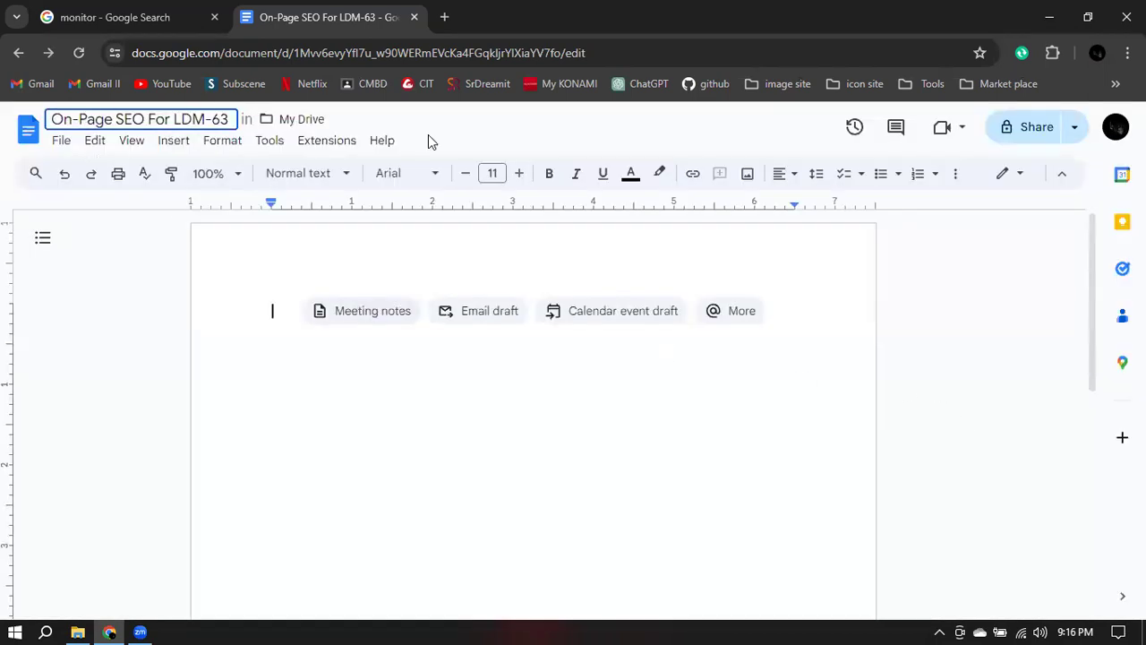
pyautogui.click(985, 398)
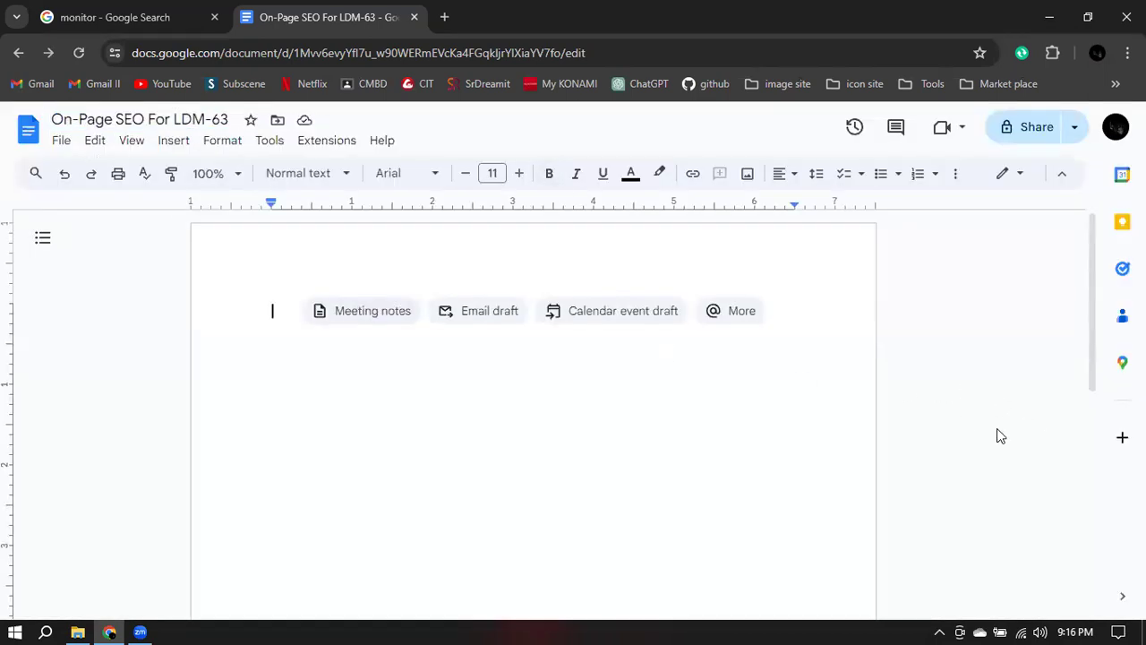
# Share the document with anyone with the link as Editor and copy the sharing link.
pyautogui.click(1035, 128)
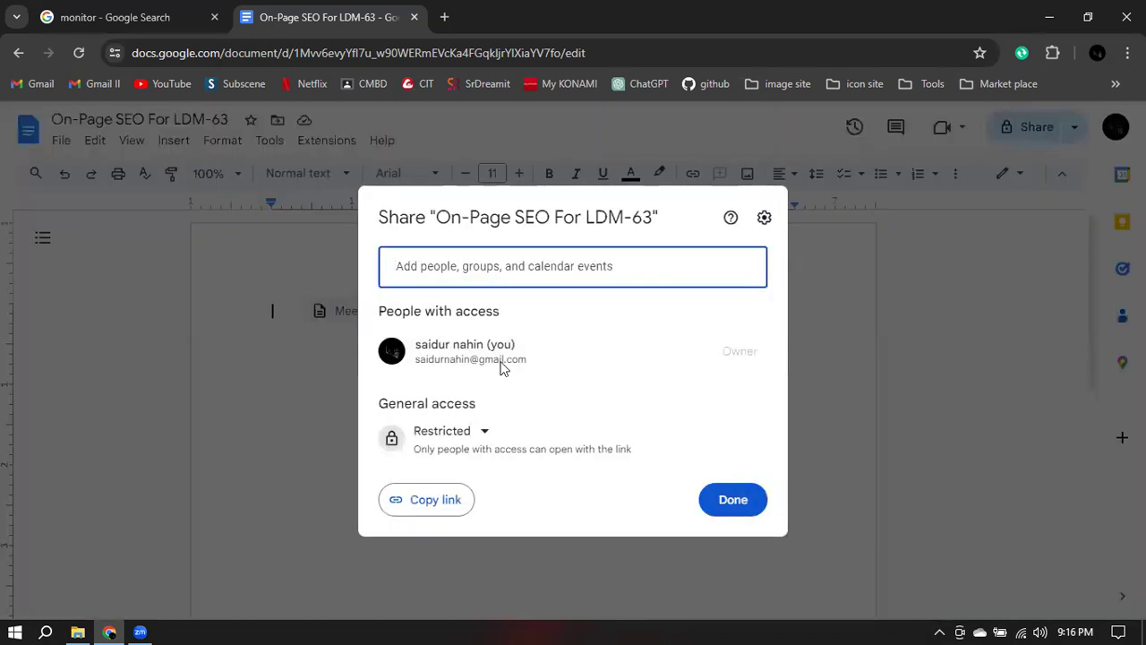
pyautogui.click(448, 433)
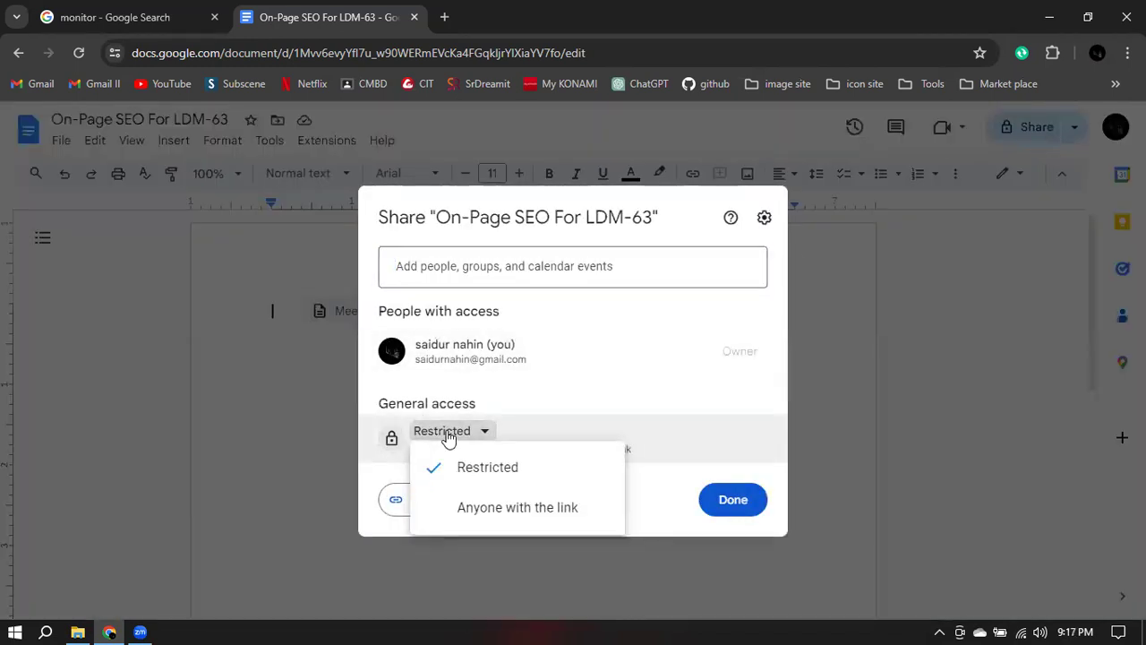
pyautogui.click(491, 509)
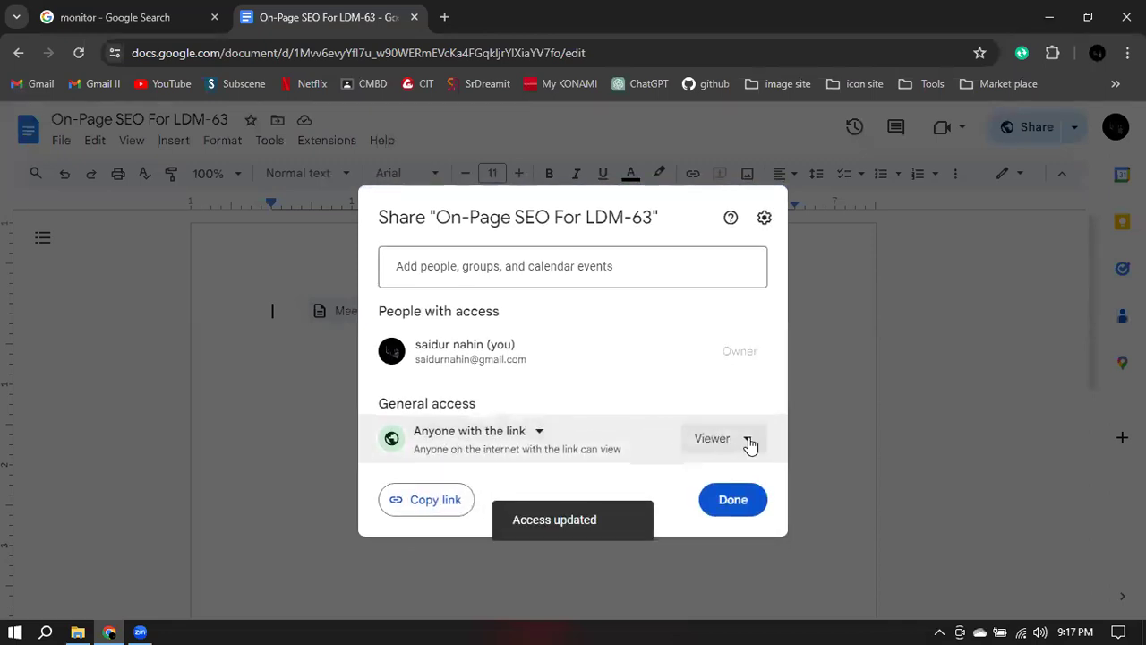
pyautogui.click(748, 438)
pyautogui.click(738, 363)
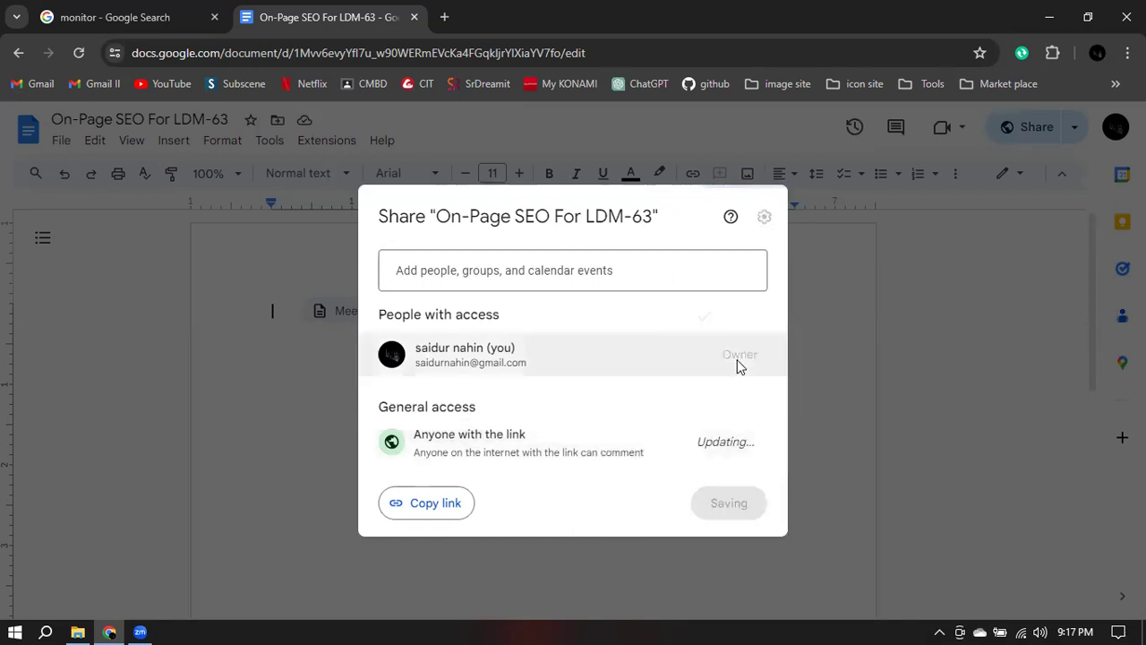
pyautogui.click(721, 440)
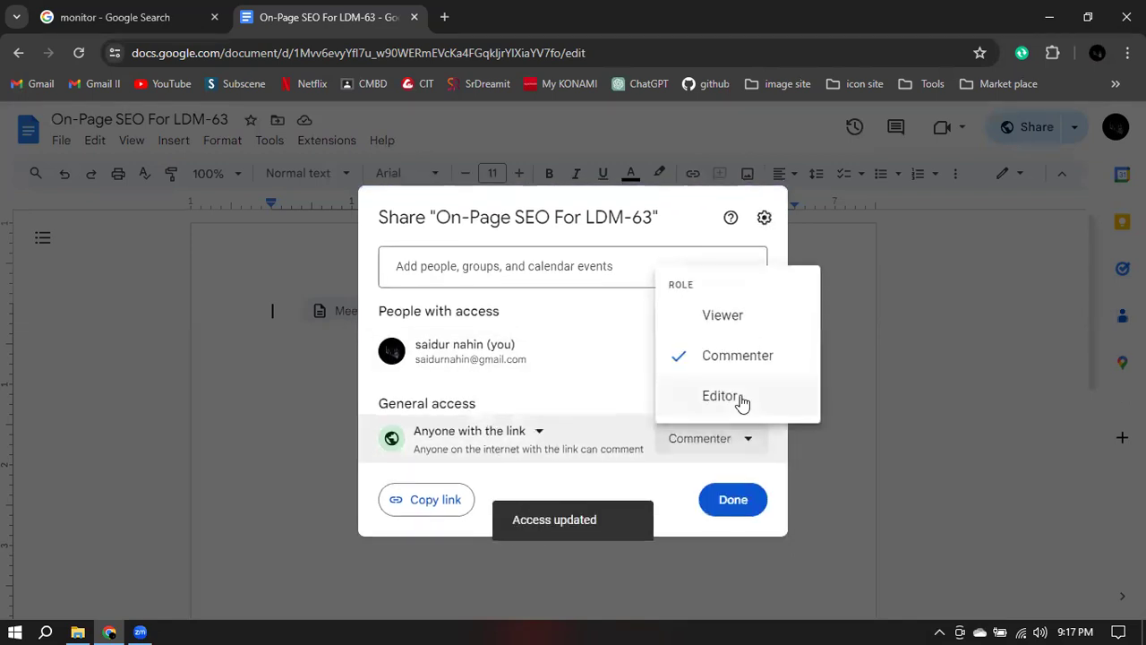
pyautogui.click(739, 399)
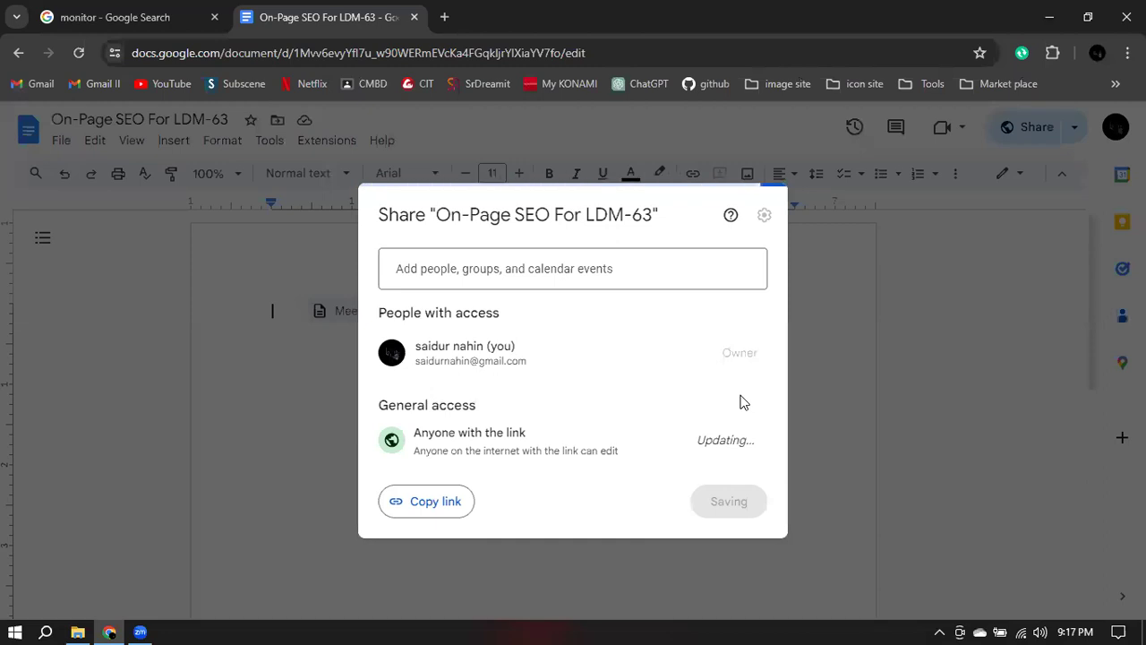
pyautogui.click(418, 502)
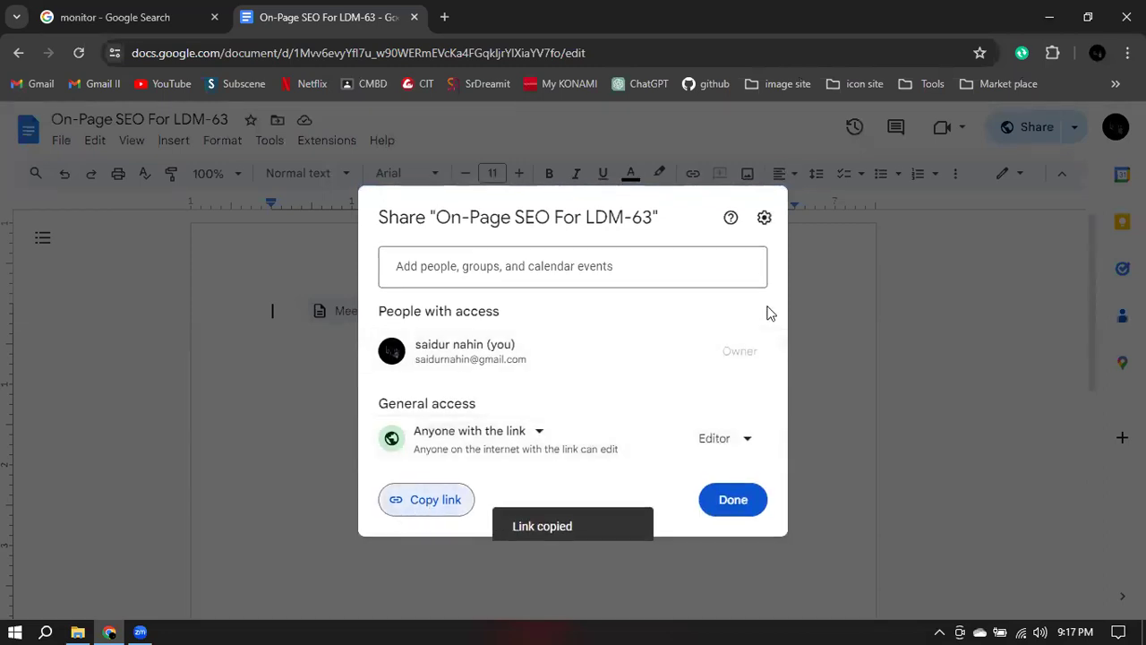
pyautogui.click(732, 500)
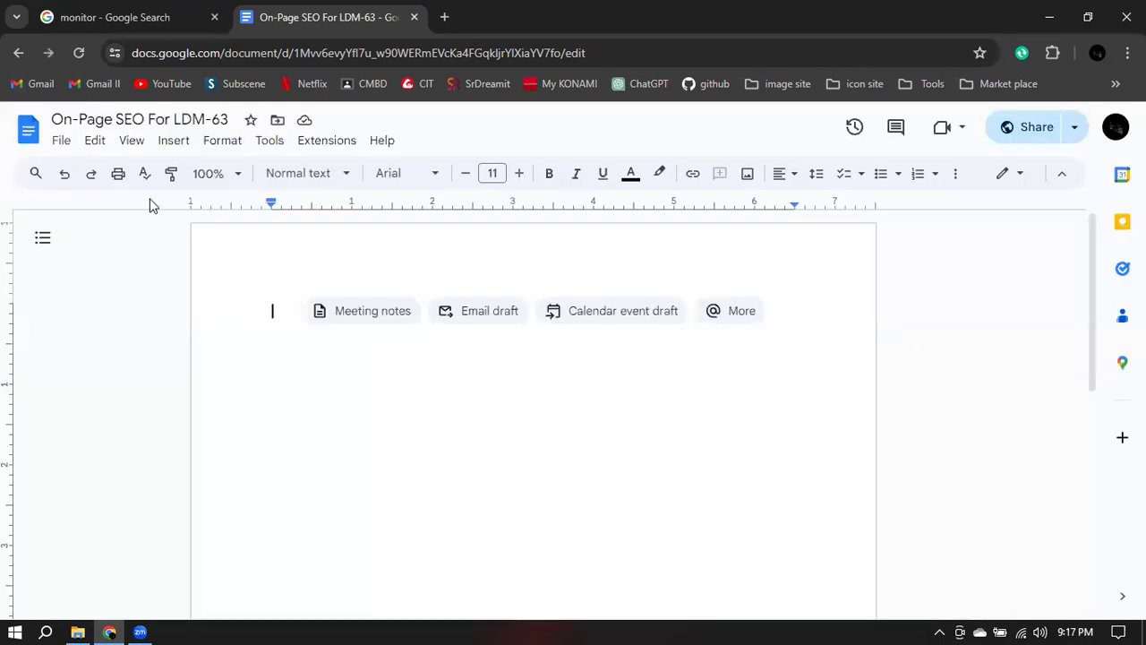
# Look at the file formats offered for downloading the document.
pyautogui.click(60, 143)
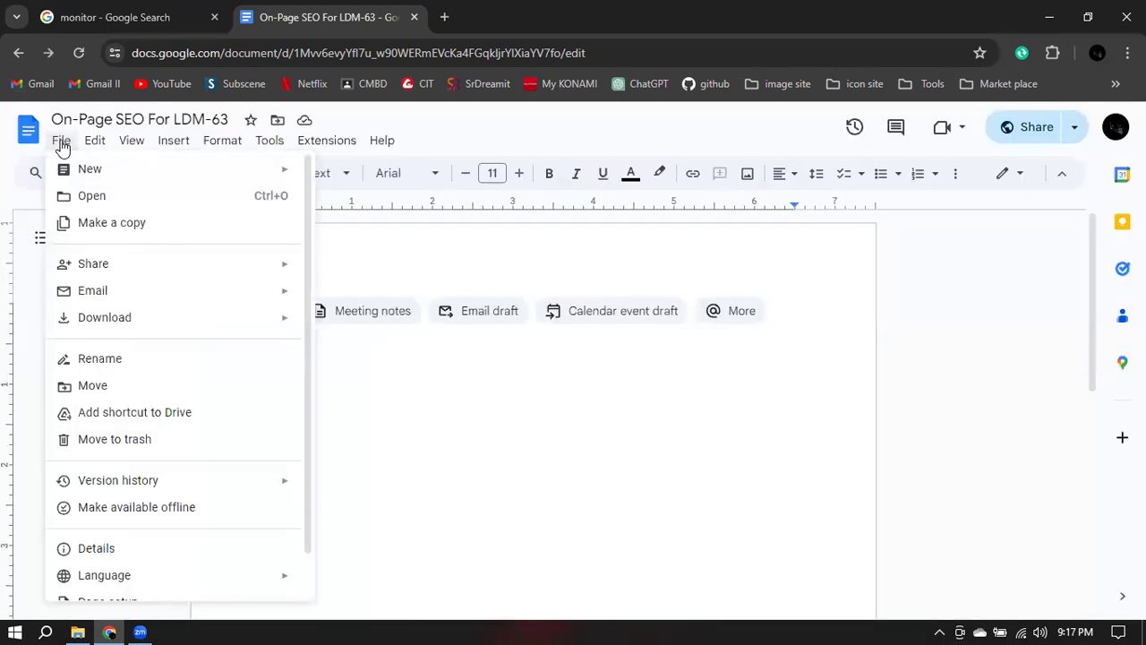
pyautogui.moveTo(123, 330)
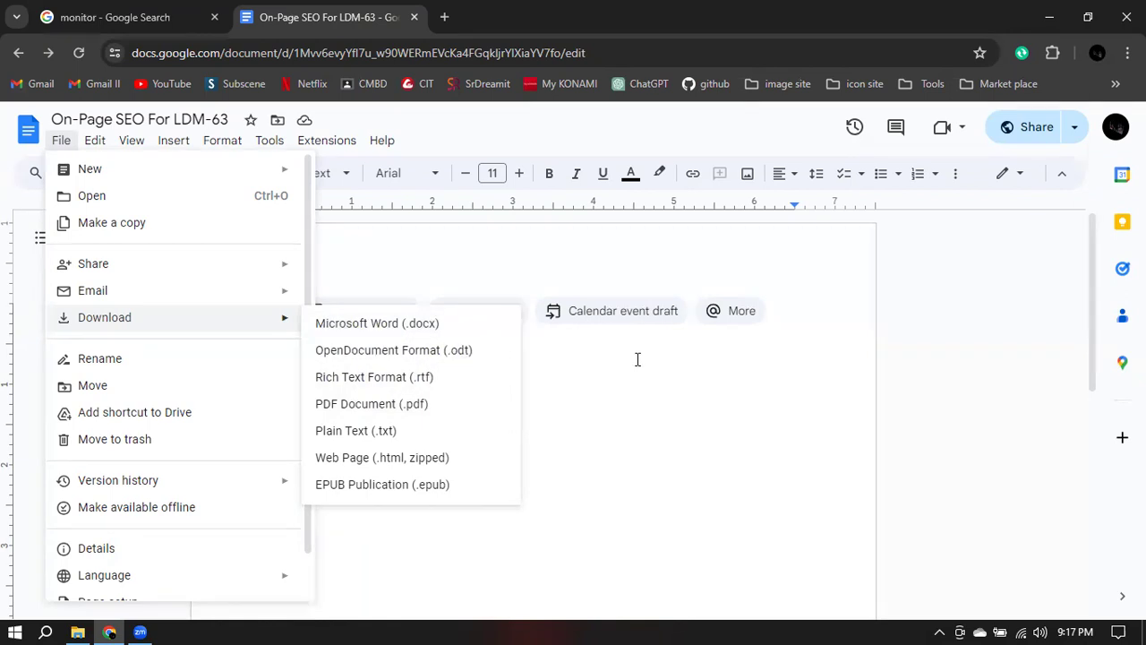
pyautogui.click(626, 441)
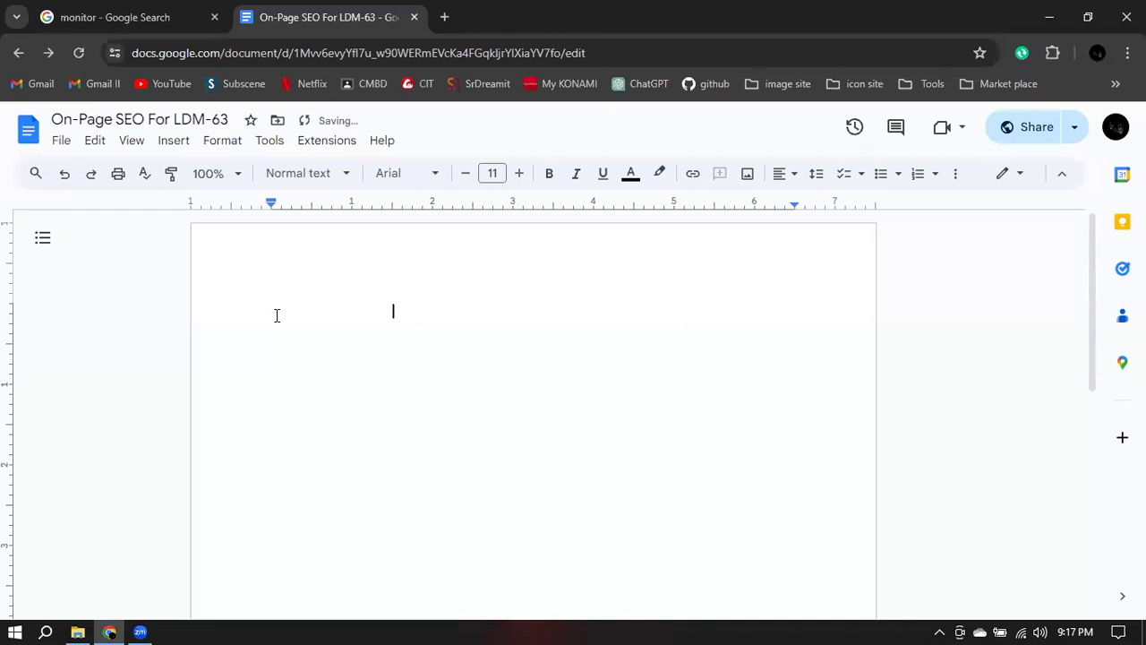
# Write "Monitor" indented on the first line of the page and set its font size to 14.
pyautogui.write('K')
pyautogui.press('BackSpace')
pyautogui.write('Monitor')
pyautogui.click(516, 173)
pyautogui.moveTo(437, 310); pyautogui.dragTo(392, 311)
pyautogui.click(498, 174)
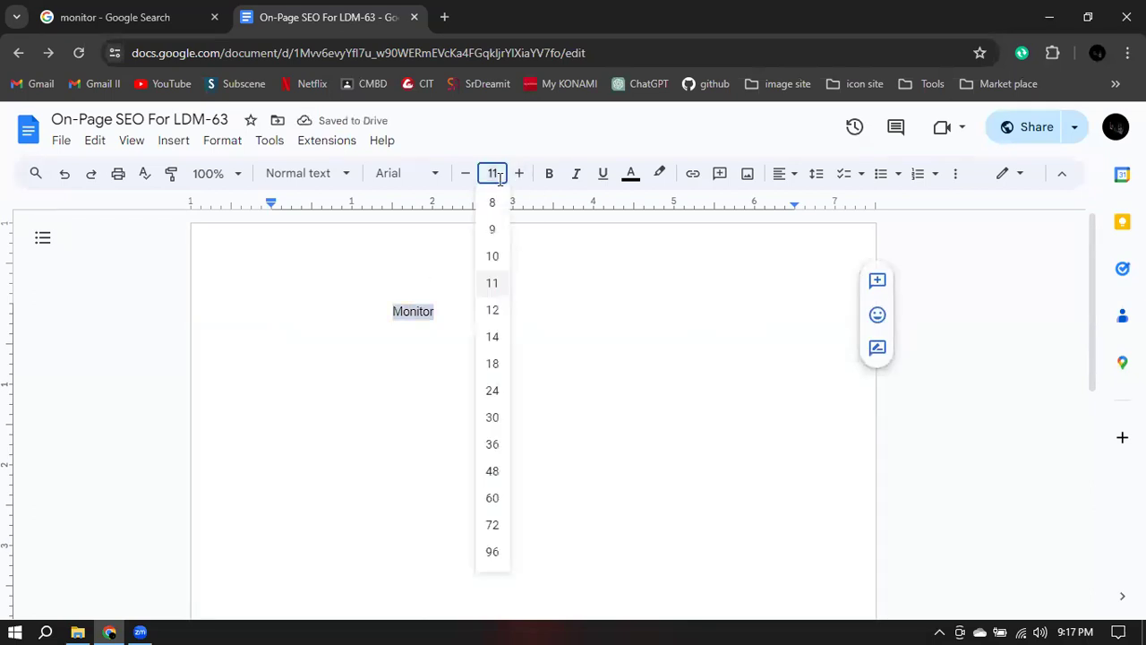
pyautogui.write('14')
pyautogui.press('Return')
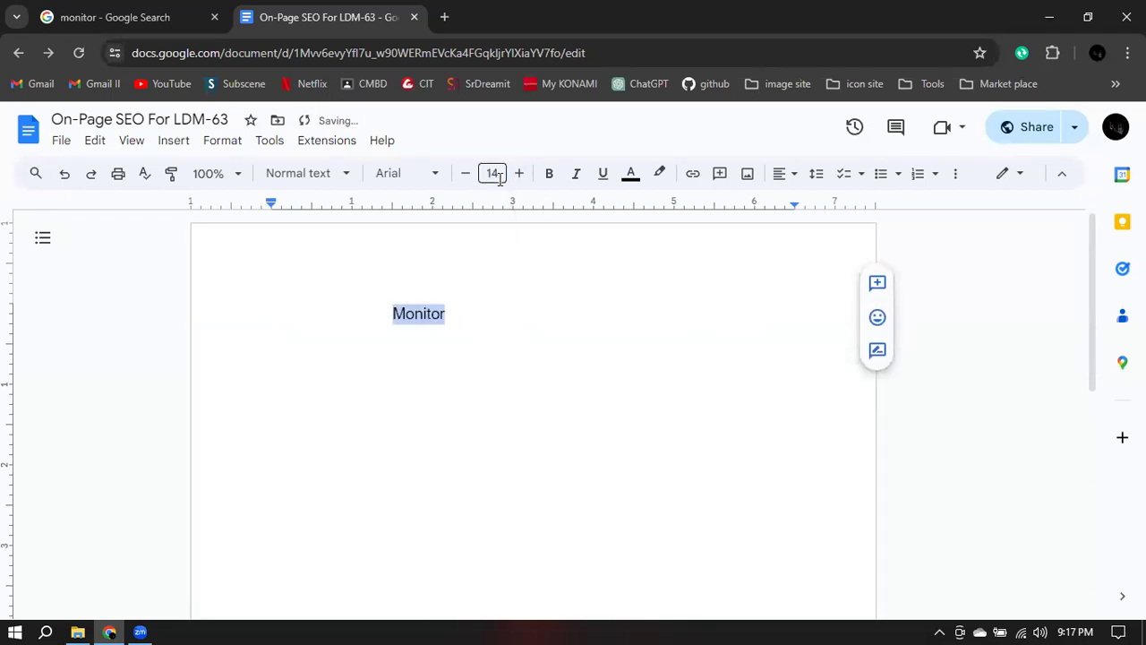
# Extend the first line with "Keyword Research For LDM-63" and set the added text to font size 14.
pyautogui.click(461, 312)
pyautogui.write('Keywor')
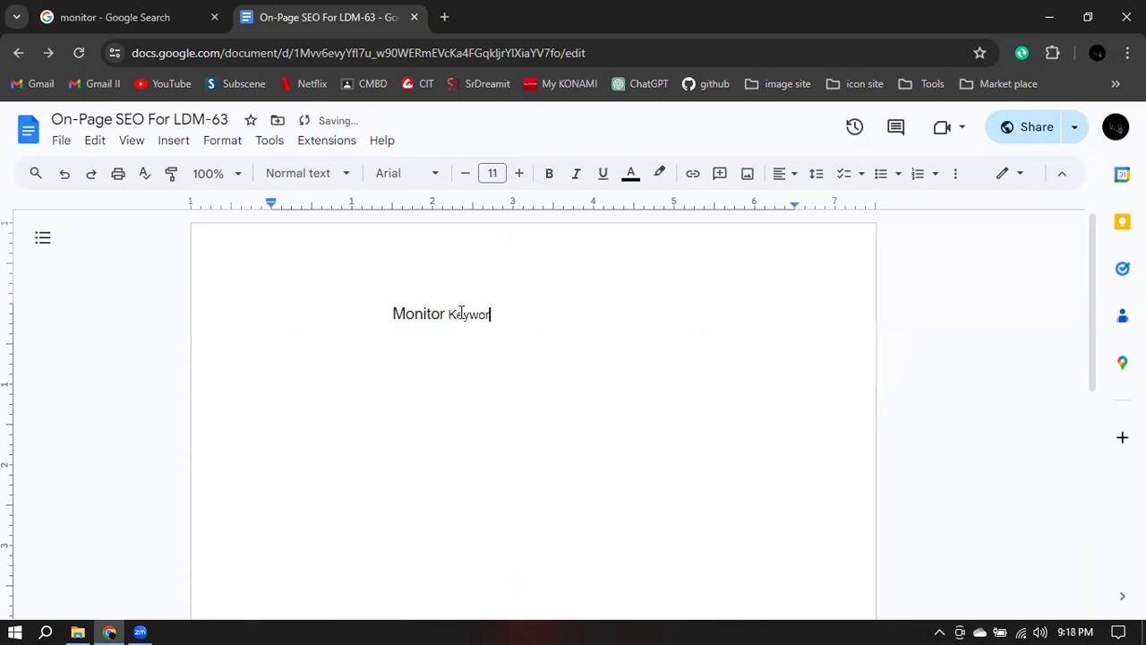
pyautogui.write('d Research For LDM')
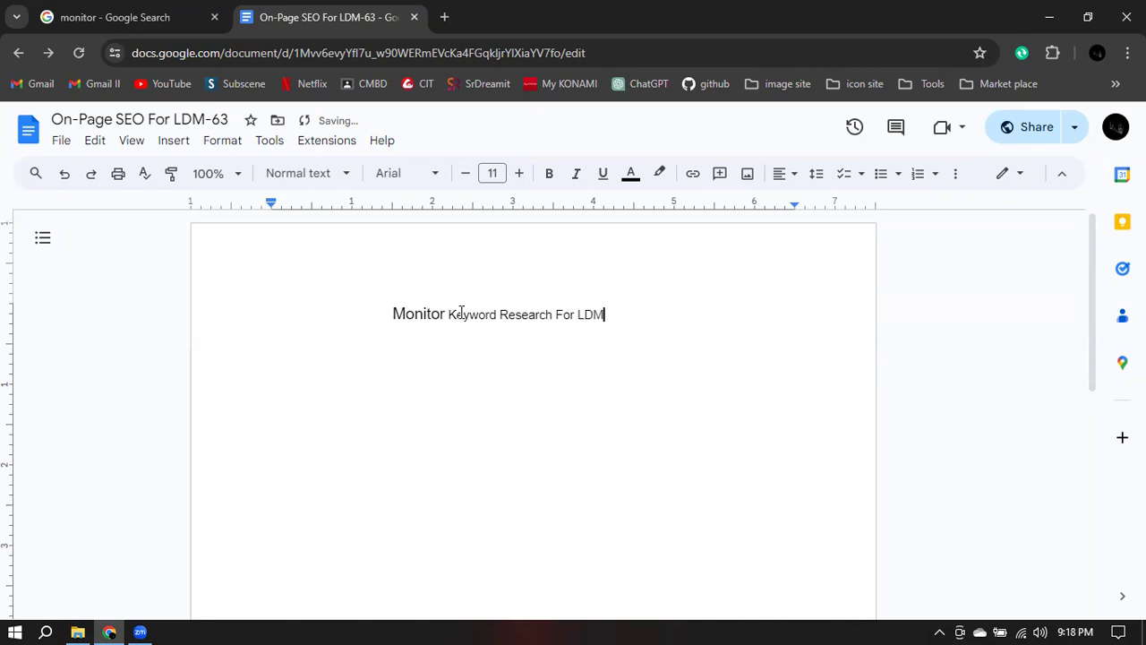
pyautogui.write('-63')
pyautogui.moveTo(447, 315); pyautogui.dragTo(658, 315)
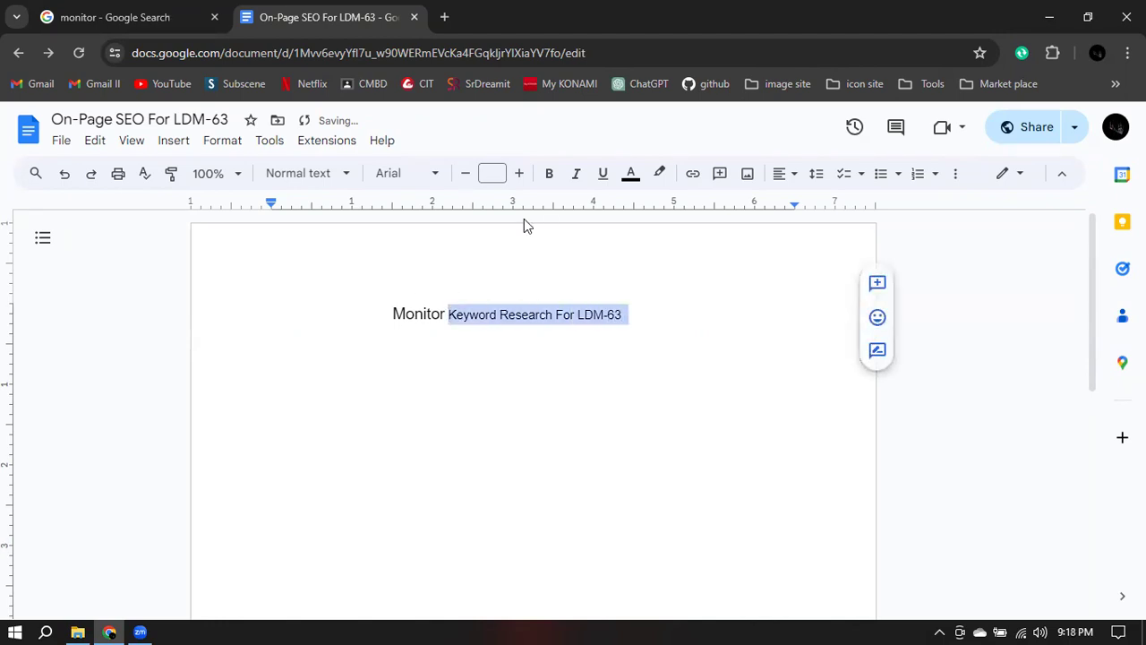
pyautogui.click(492, 174)
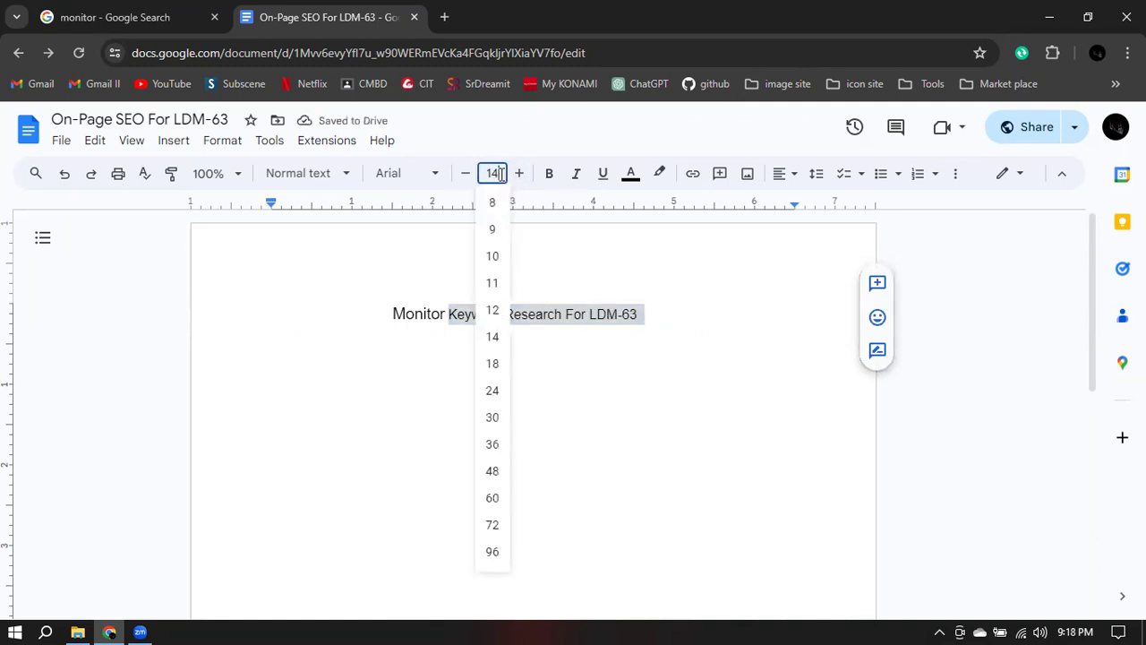
pyautogui.press('Escape')
pyautogui.click(648, 315)
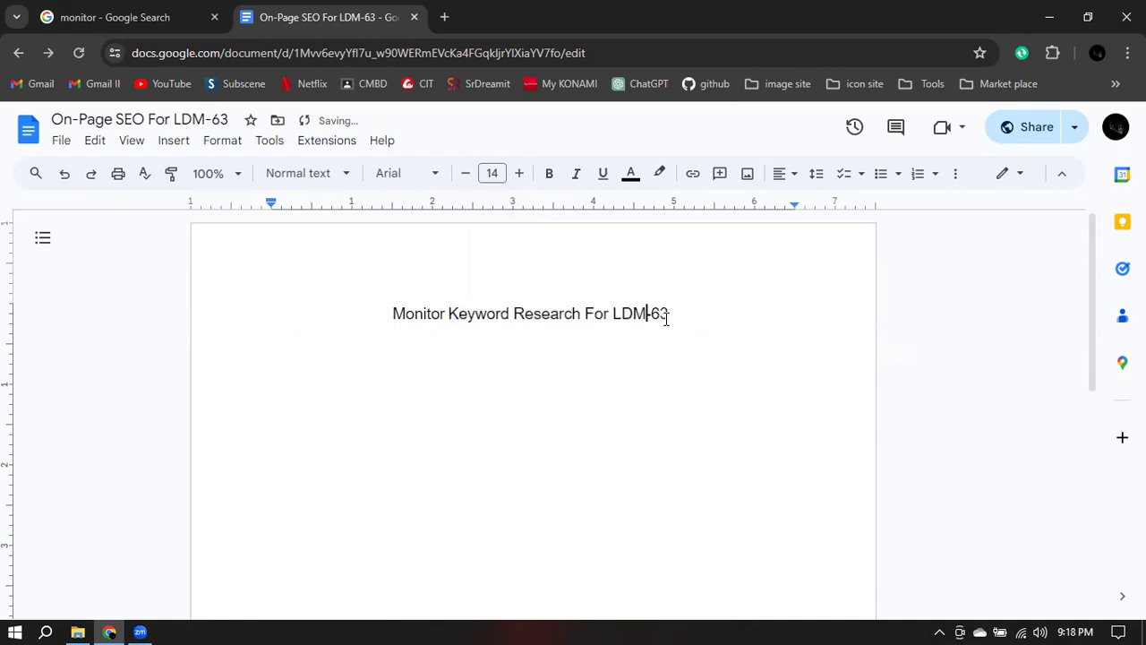
# Make the entire title line "Monitor Keyword Research For LDM-63" bold.
pyautogui.moveTo(670, 314); pyautogui.dragTo(393, 314)
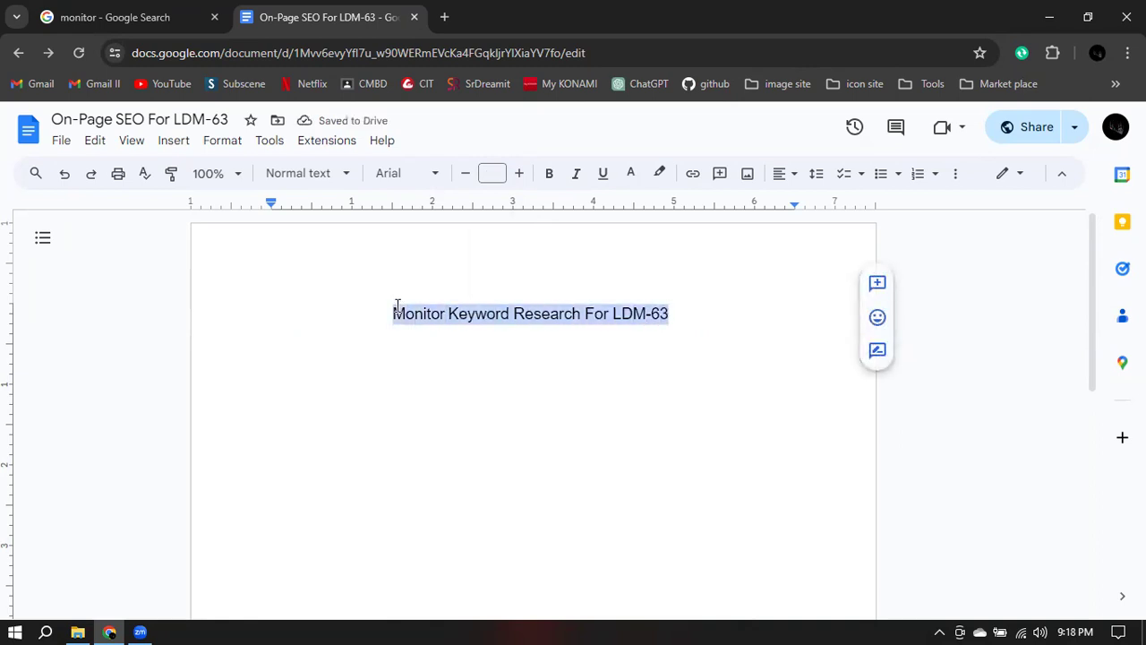
pyautogui.click(549, 173)
pyautogui.click(701, 307)
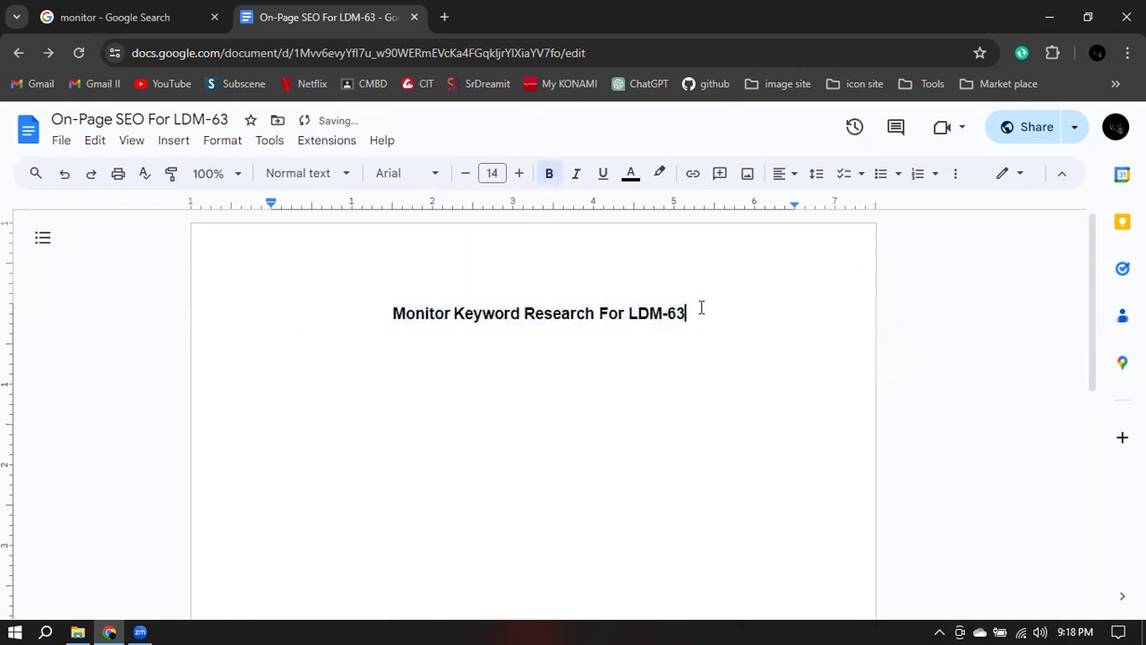
# Add the line "Keywords" below the title, separated by a blank line and starting at the left margin.
pyautogui.press('Return')
pyautogui.press('Tab')
pyautogui.press('Tab')
pyautogui.press('Tab')
pyautogui.press('Return')
pyautogui.press('Tab')
pyautogui.press('Tab')
pyautogui.press('Tab')
pyautogui.press('Tab')
pyautogui.press('Tab')
pyautogui.write('Keywords')
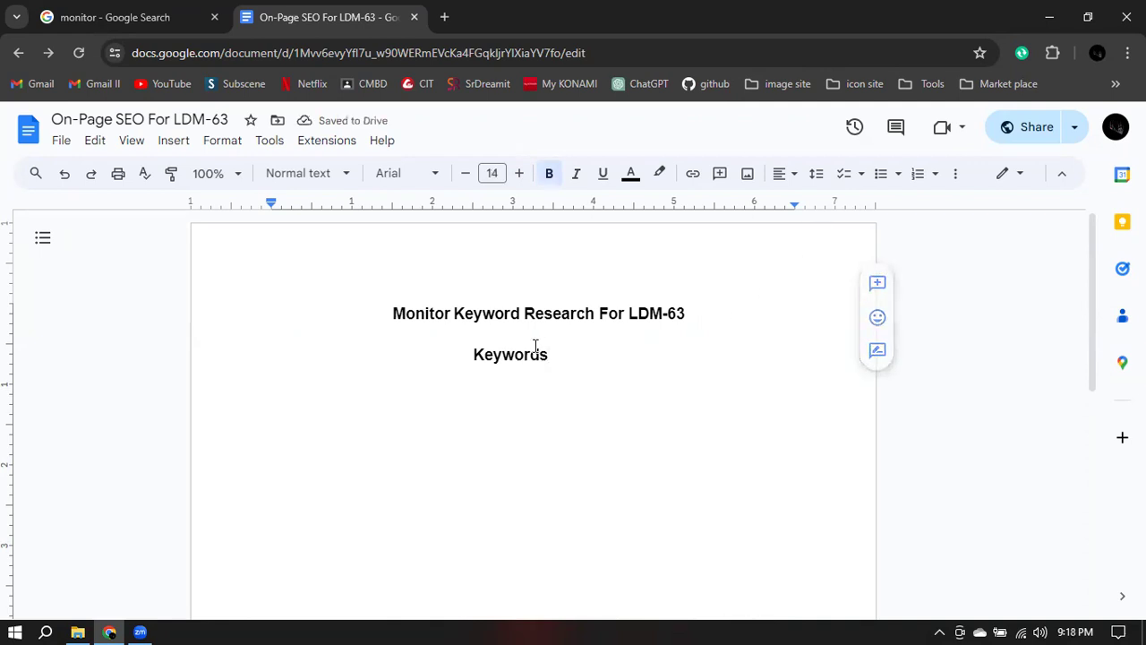
pyautogui.press('Return')
pyautogui.hotkey('ctrl', 'shift', 'l')
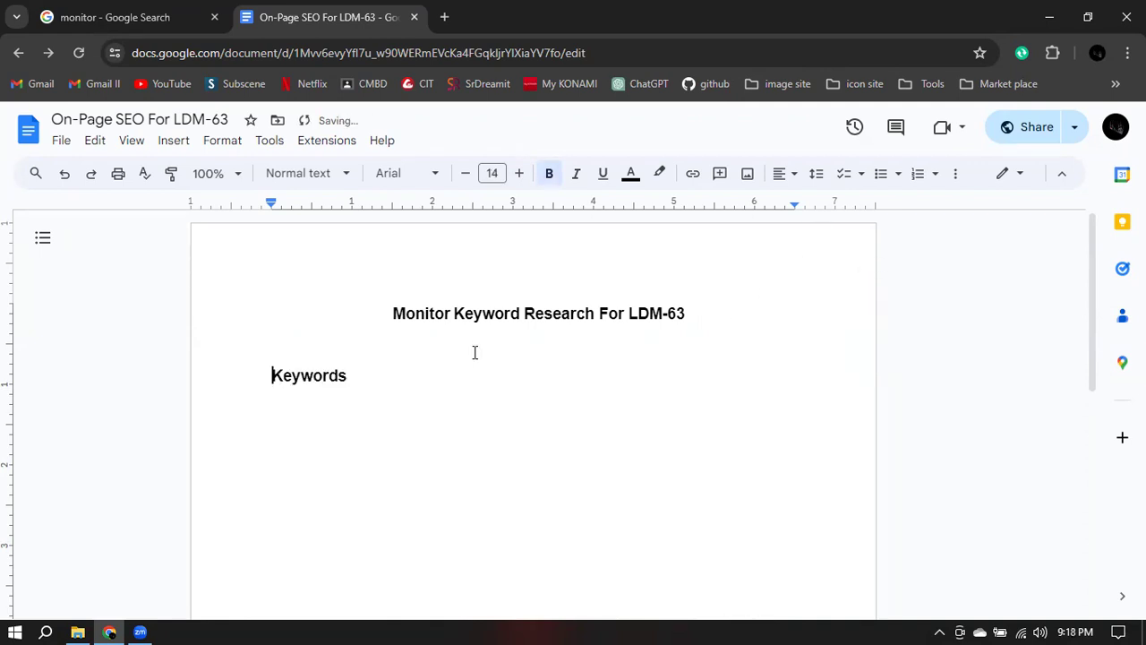
# Undo the last placement changes of the "Keywords" line and indent it one stop further, roughly centred below the title.
pyautogui.hotkey('ctrl', 'z')
pyautogui.hotkey('ctrl', 'z')
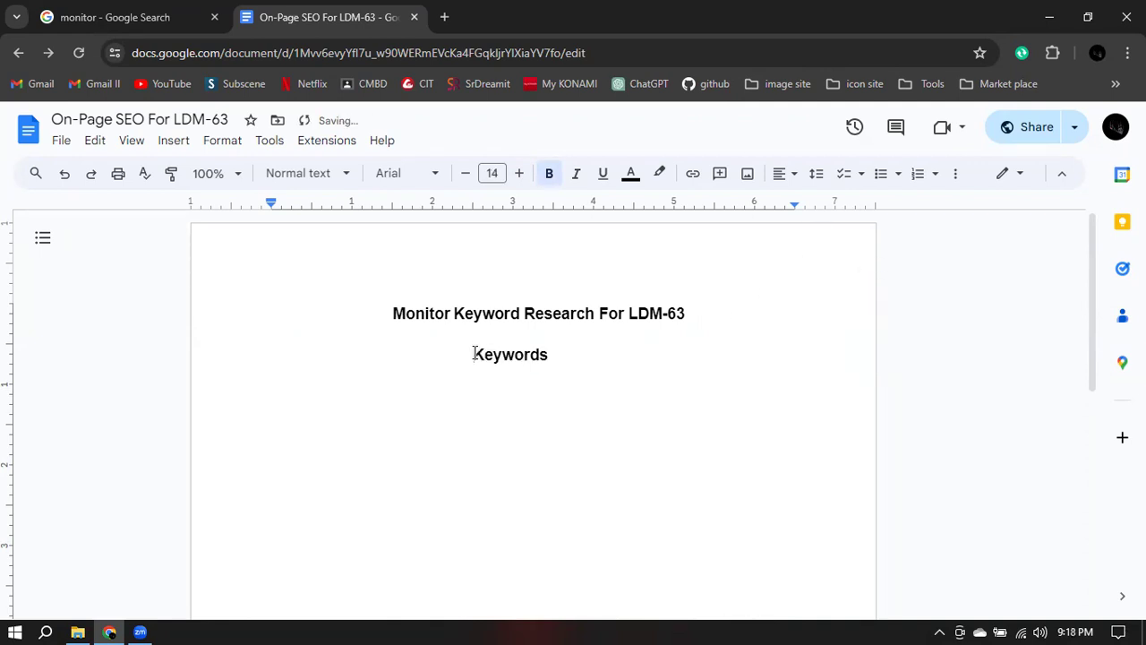
pyautogui.press('Tab')
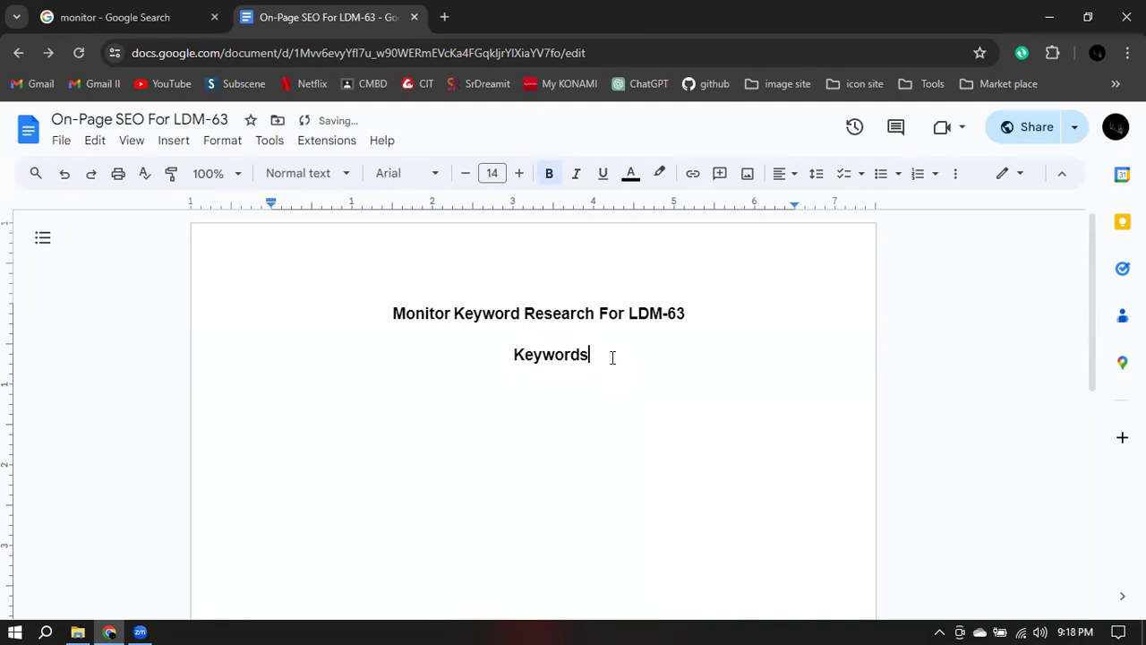
# Start an indented numbered list below the "Keywords" heading, separated from it by a blank line.
pyautogui.press('Return')
pyautogui.click(922, 175)
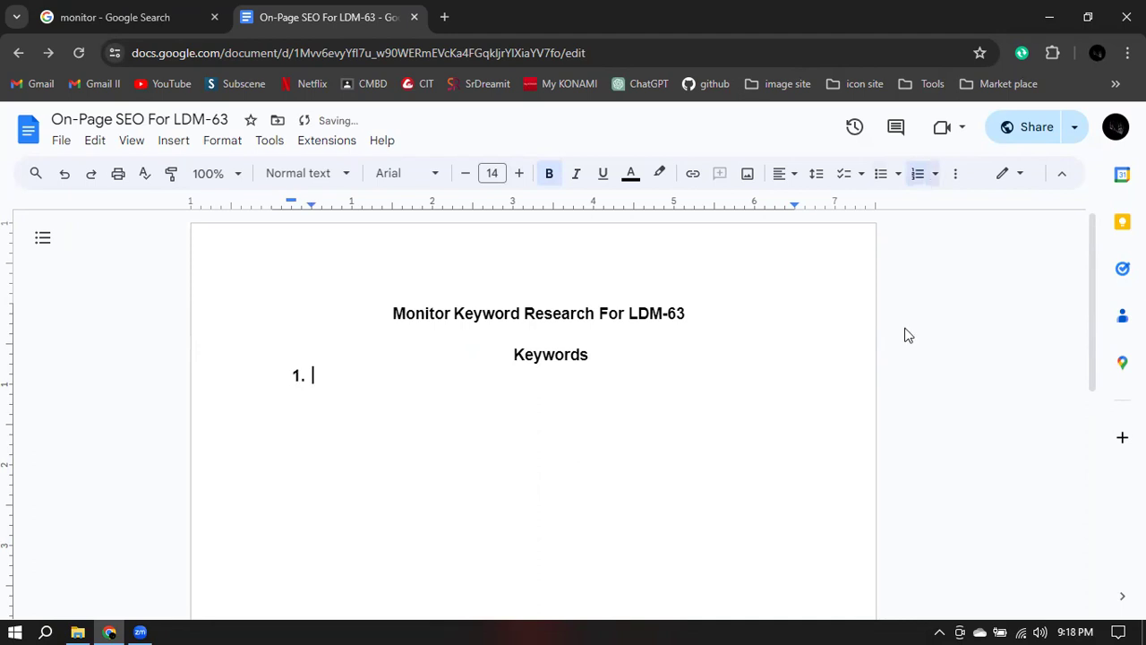
pyautogui.click(296, 375)
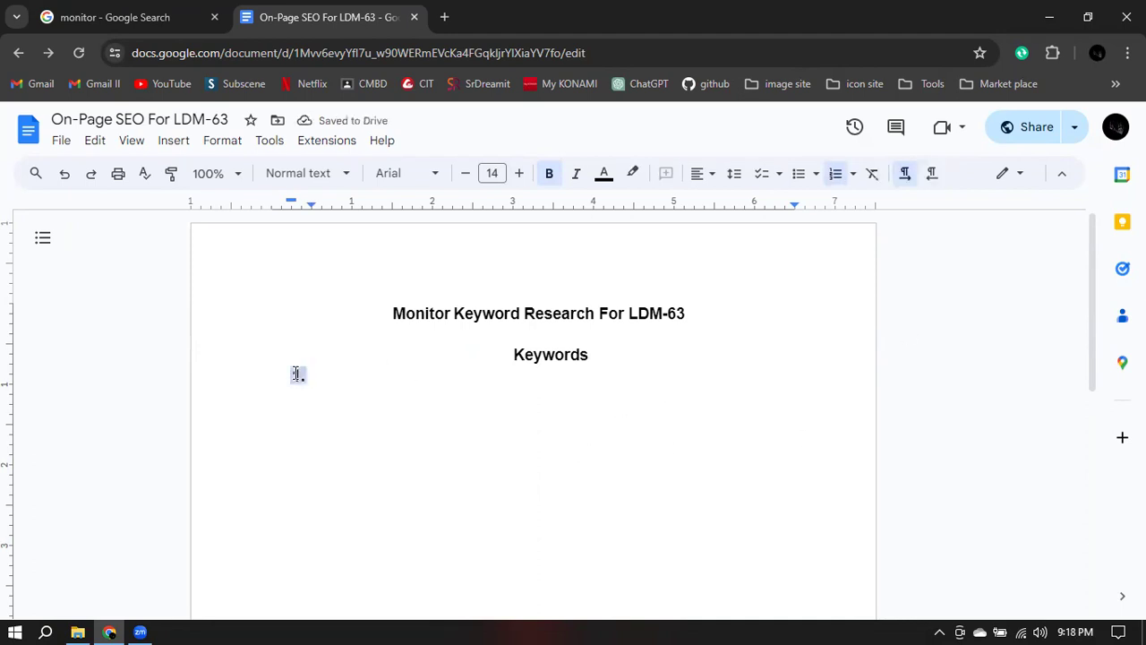
pyautogui.press('BackSpace')
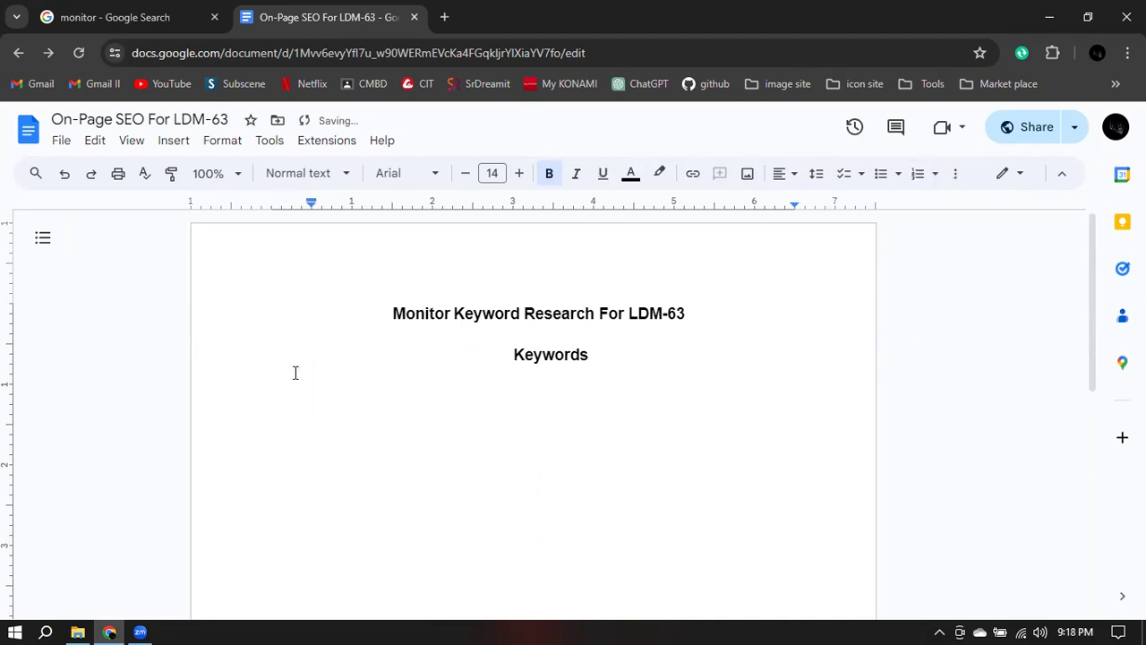
pyautogui.click(920, 178)
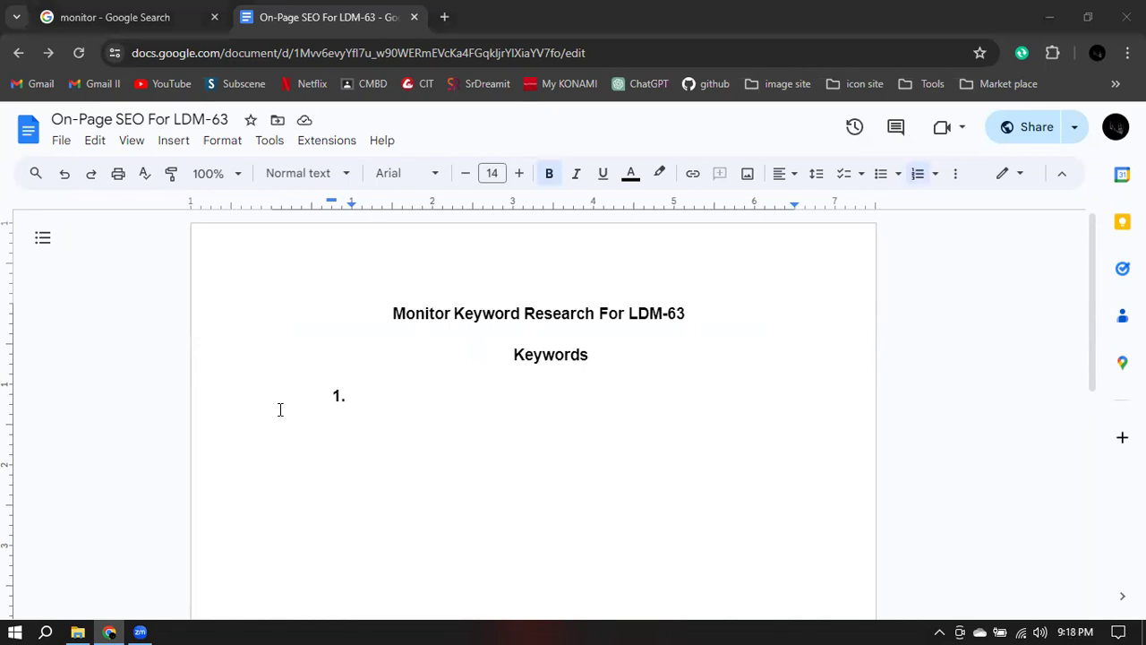
# Enter "Monitor" and "Gaming Monitor" as the first two items of the numbered keyword list.
pyautogui.doubleClick(369, 404)
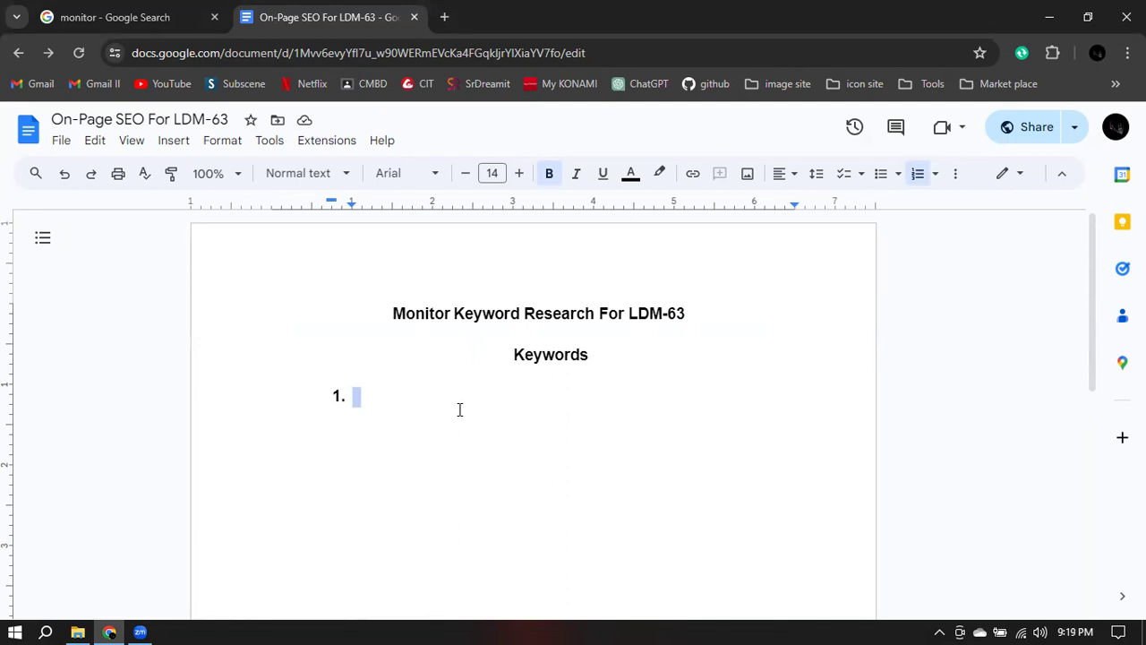
pyautogui.click(392, 401)
pyautogui.write('Monitor')
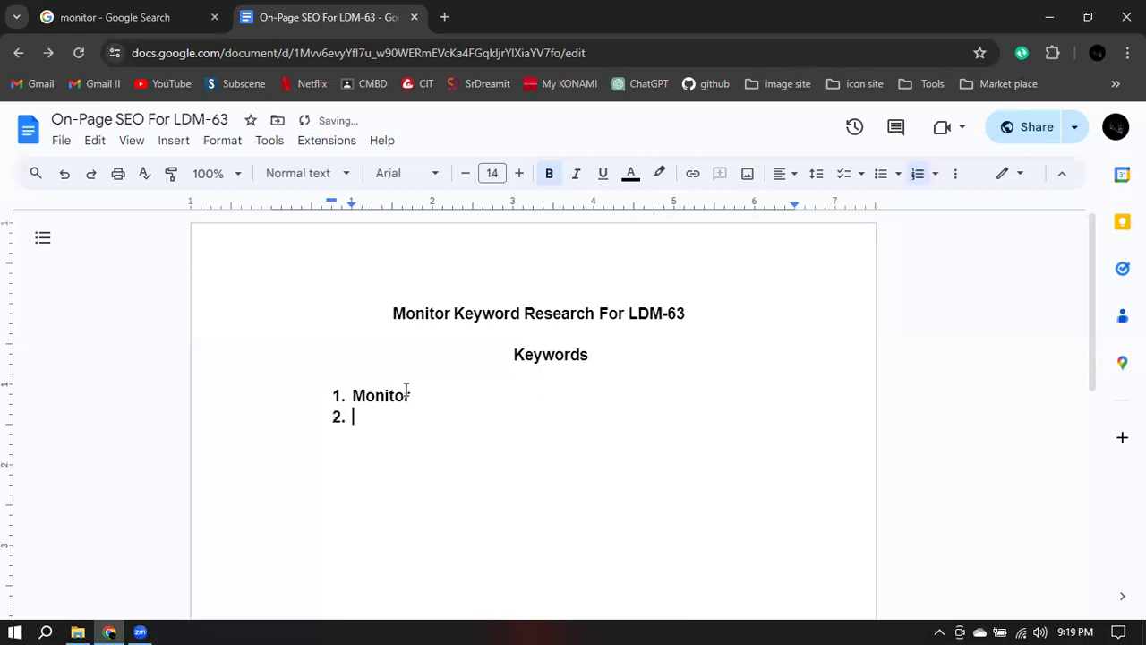
pyautogui.write('Gamin')
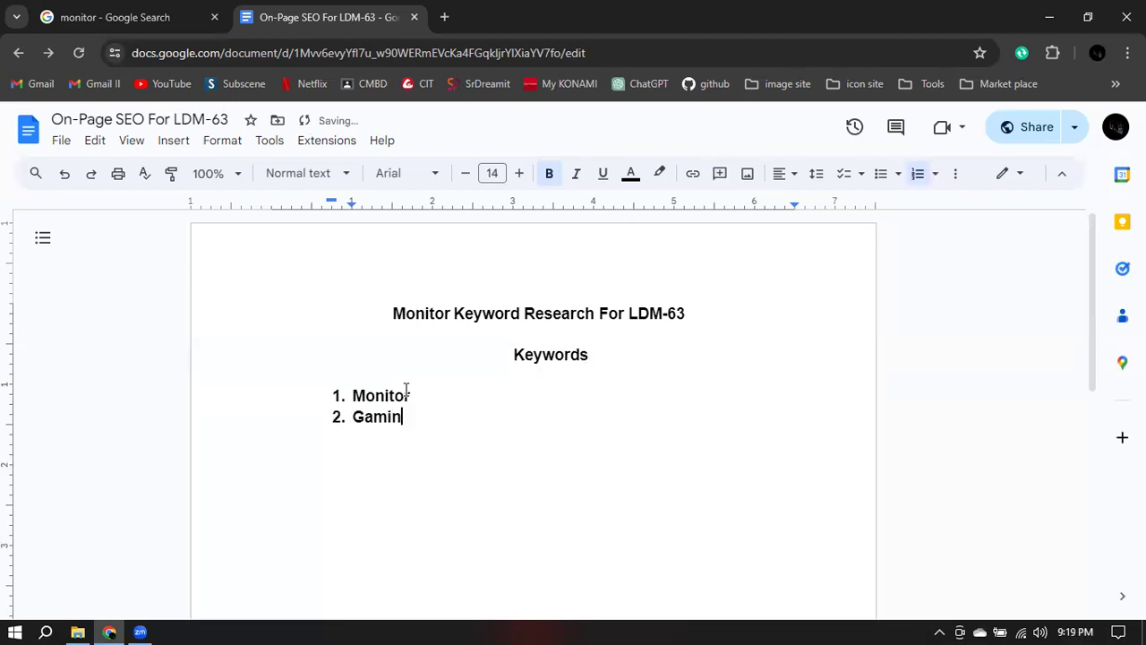
pyautogui.write('g Monitor')
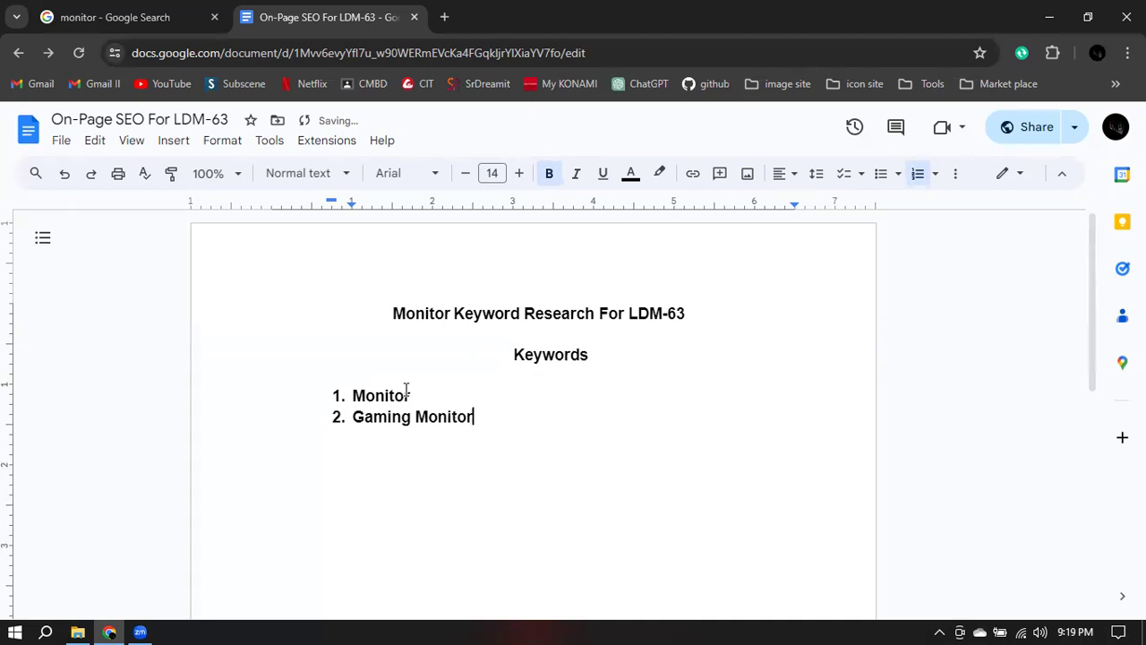
# Add "Monitor Price" and "Gaming Monitor Price" as the third and fourth items of the keyword list.
pyautogui.press('Return')
pyautogui.write('Monitor Price')
pyautogui.press('Return')
pyautogui.write('Ga')
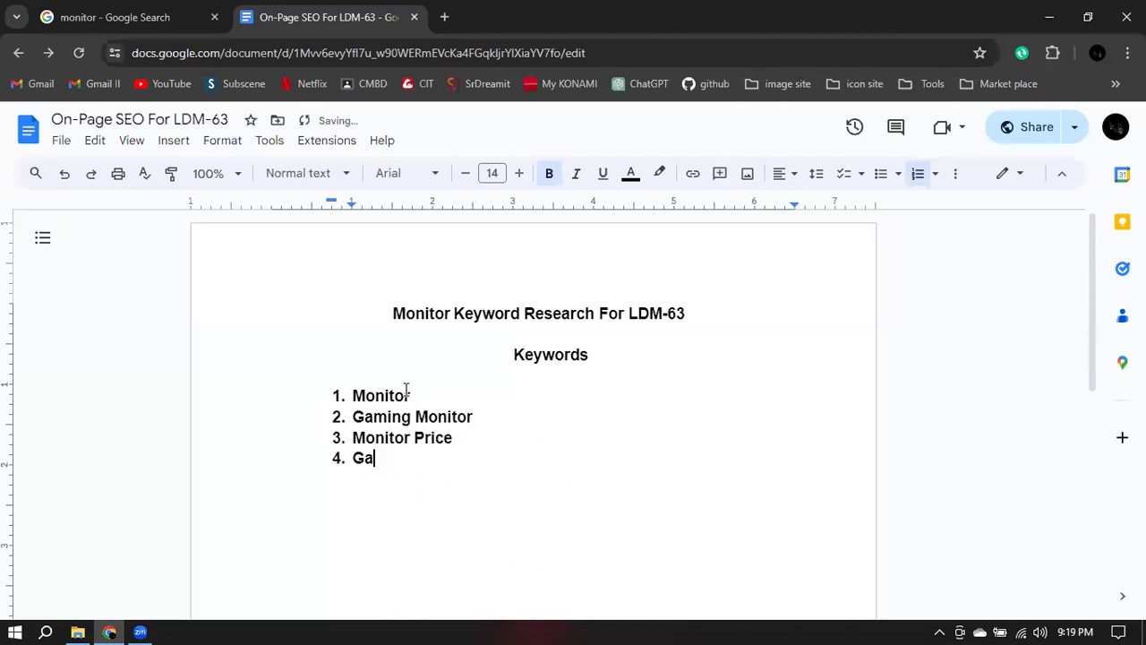
pyautogui.write('ming Monitor ')
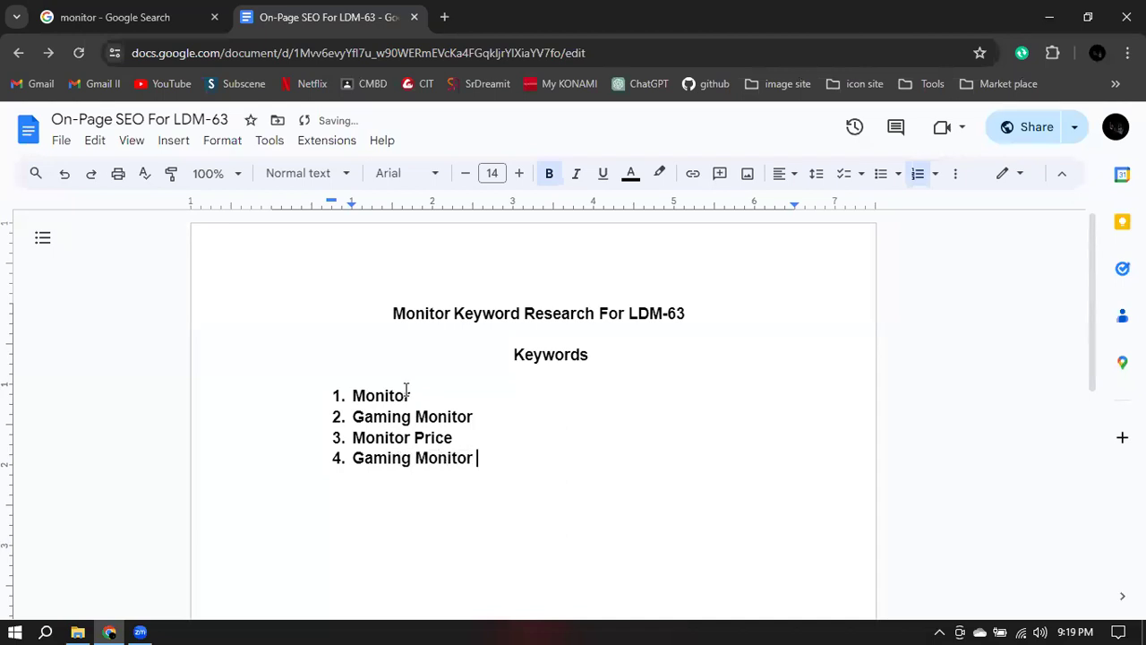
pyautogui.write('Price')
# Add "Best Gaming Monitor" and "Monitor Near me" as the fifth and sixth items of the keyword list.
pyautogui.press('Return')
pyautogui.write('Best ')
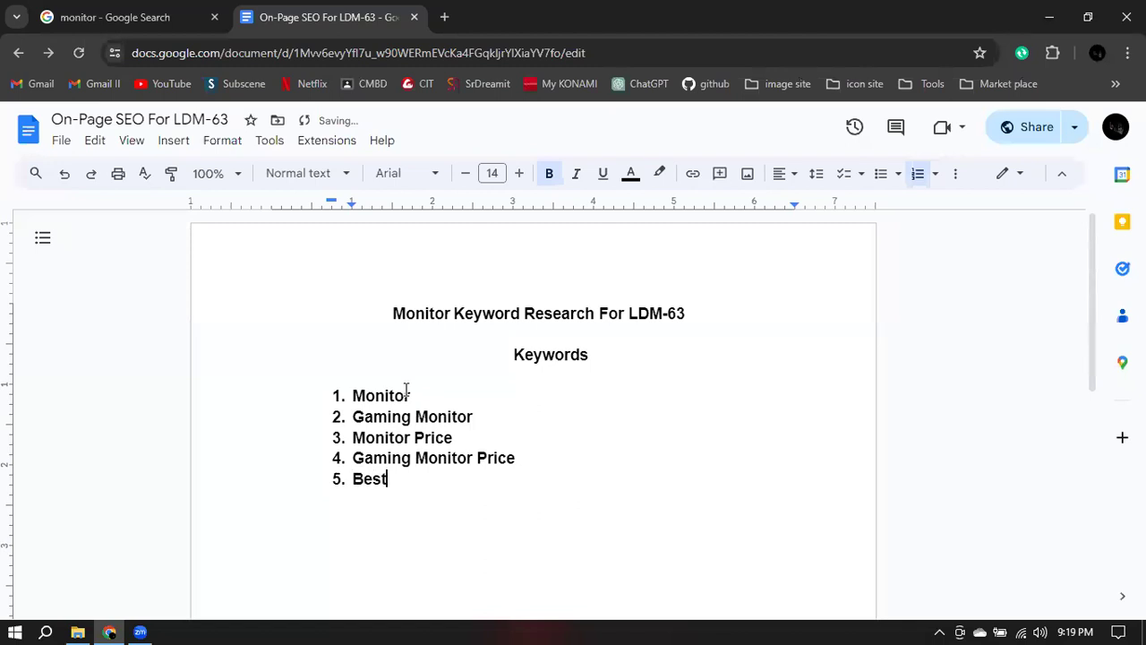
pyautogui.write('Gaming Monitor')
pyautogui.press('Return')
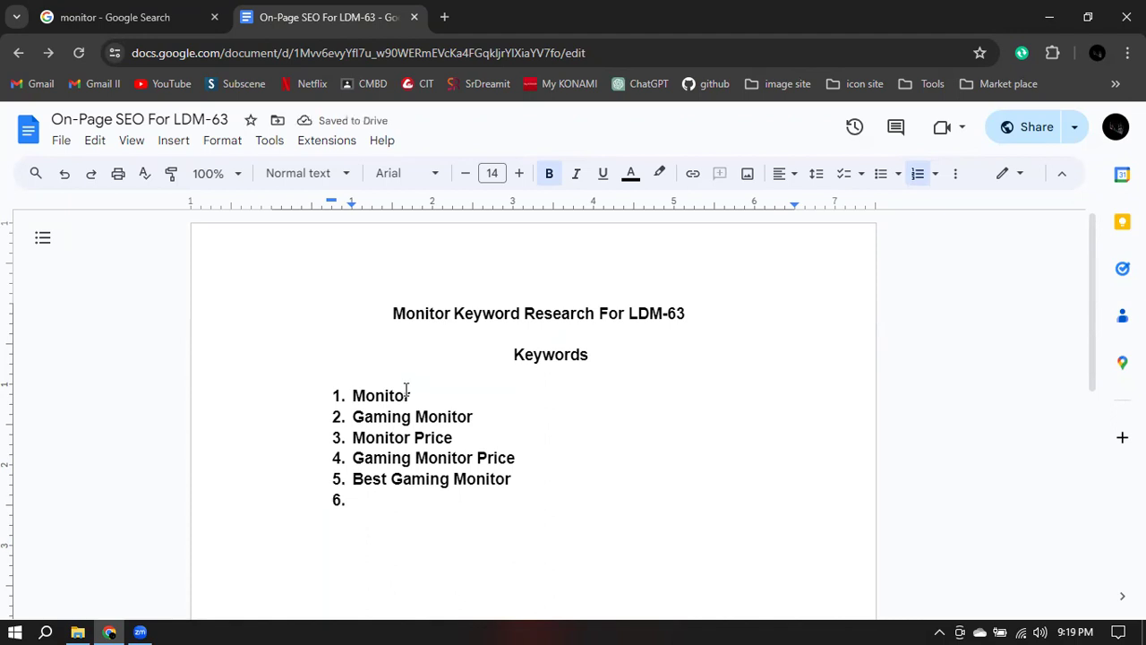
pyautogui.write('Monit')
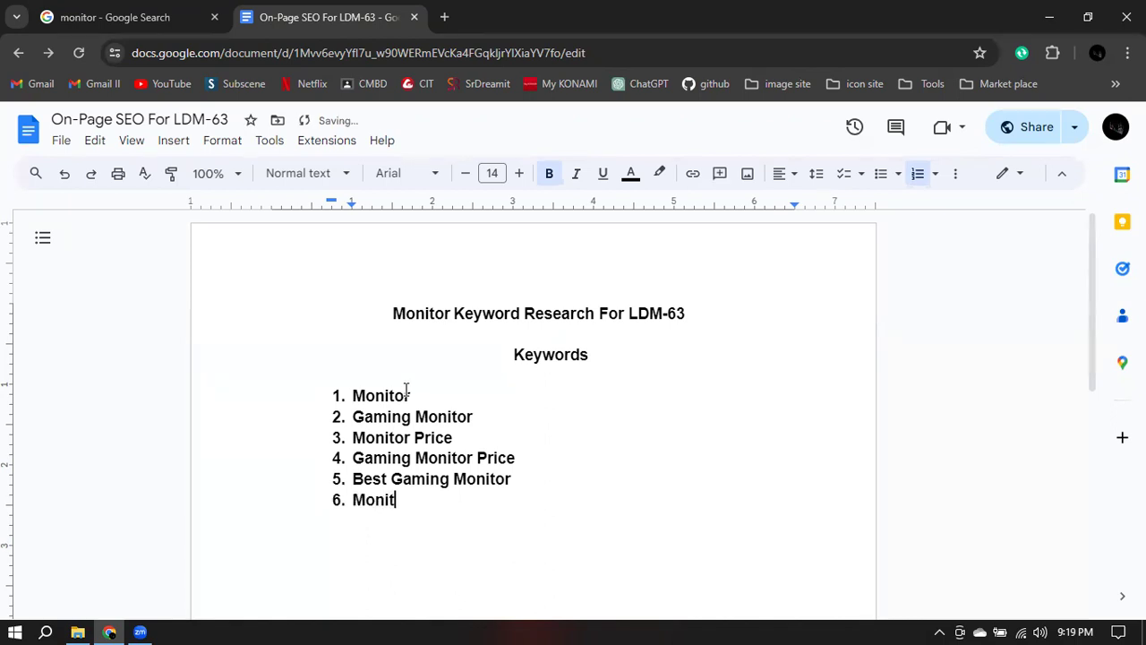
pyautogui.write('or Near me')
pyautogui.press('Return')
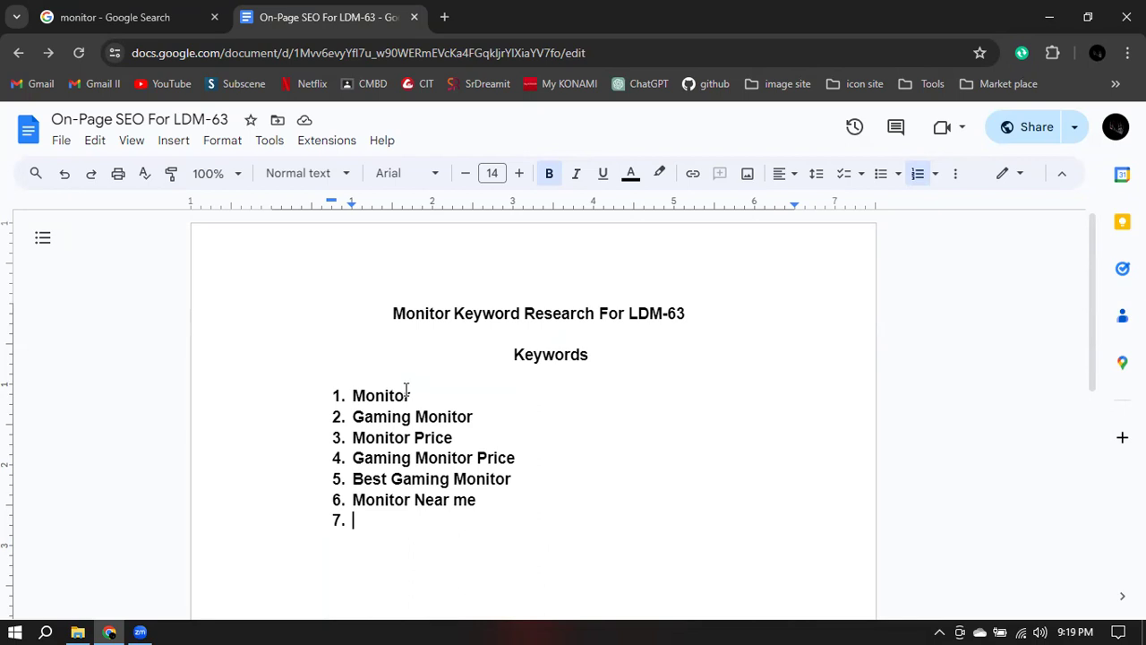
# Add "Best Gaming Monitor Price in USA" as the seventh item of the keyword list.
pyautogui.write('b')
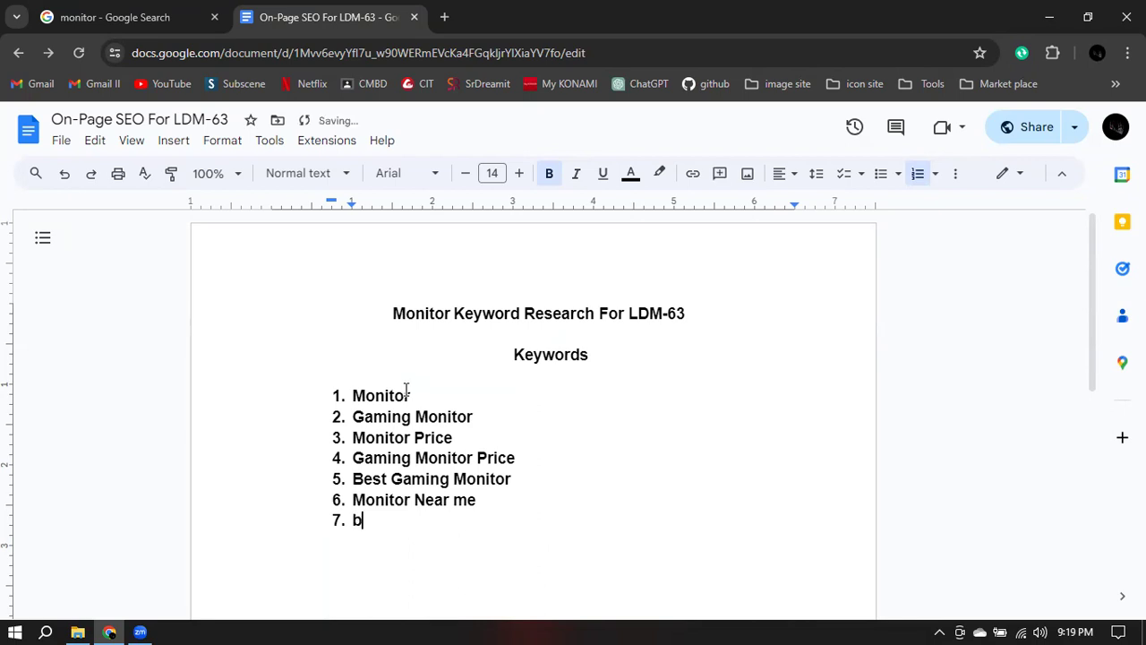
pyautogui.write('est Ga')
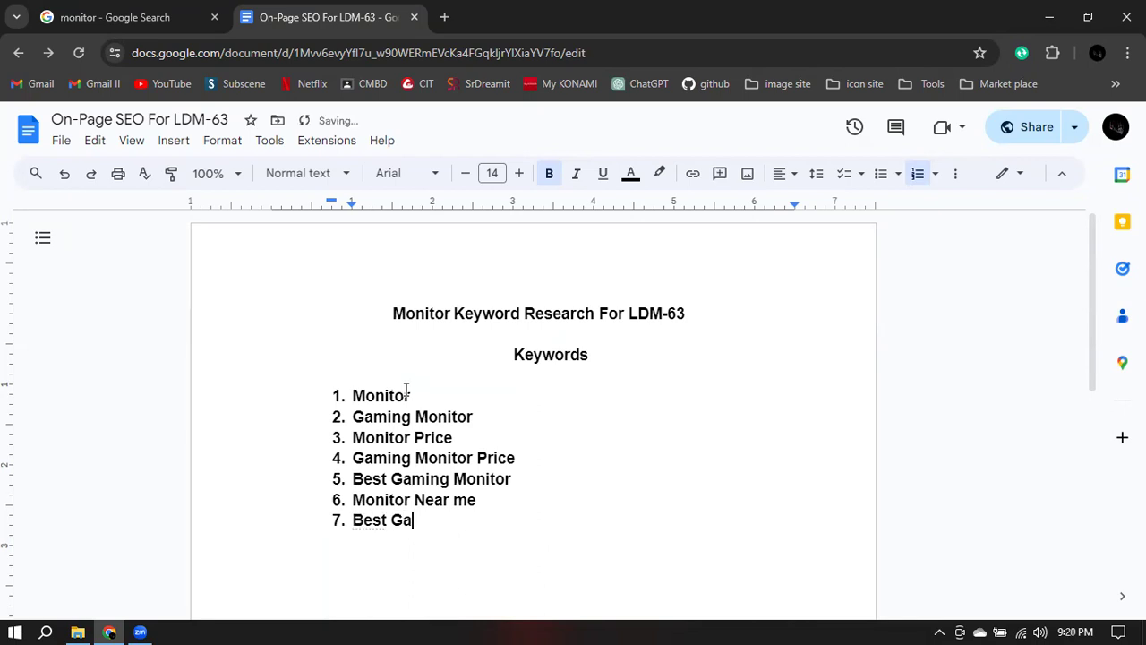
pyautogui.write('ming Mon')
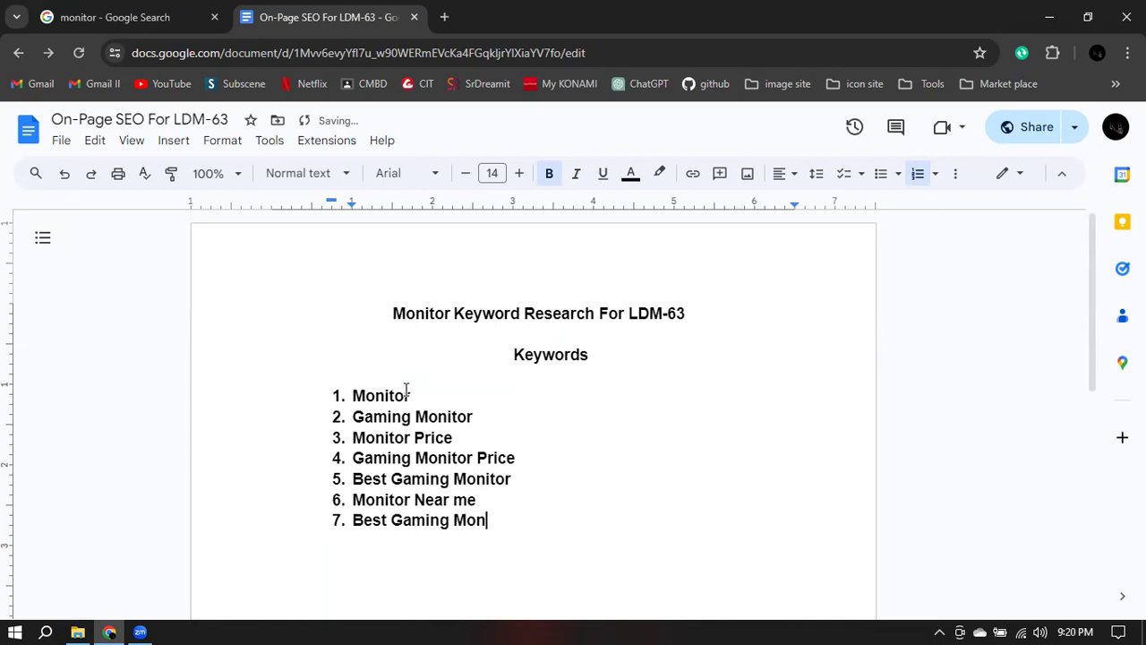
pyautogui.write('itor Price in Bangla')
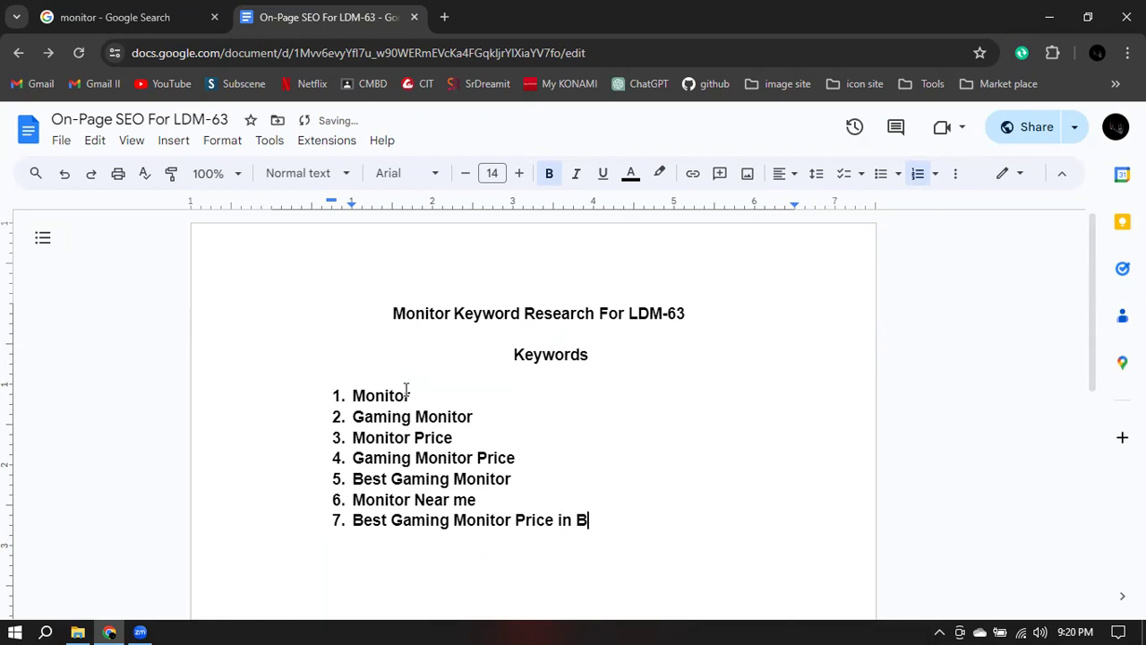
pyautogui.press('BackSpace')
pyautogui.press('BackSpace')
pyautogui.press('BackSpace')
pyautogui.press('BackSpace')
pyautogui.press('BackSpace')
pyautogui.press('BackSpace')
pyautogui.write('USA')
pyautogui.press('Return')
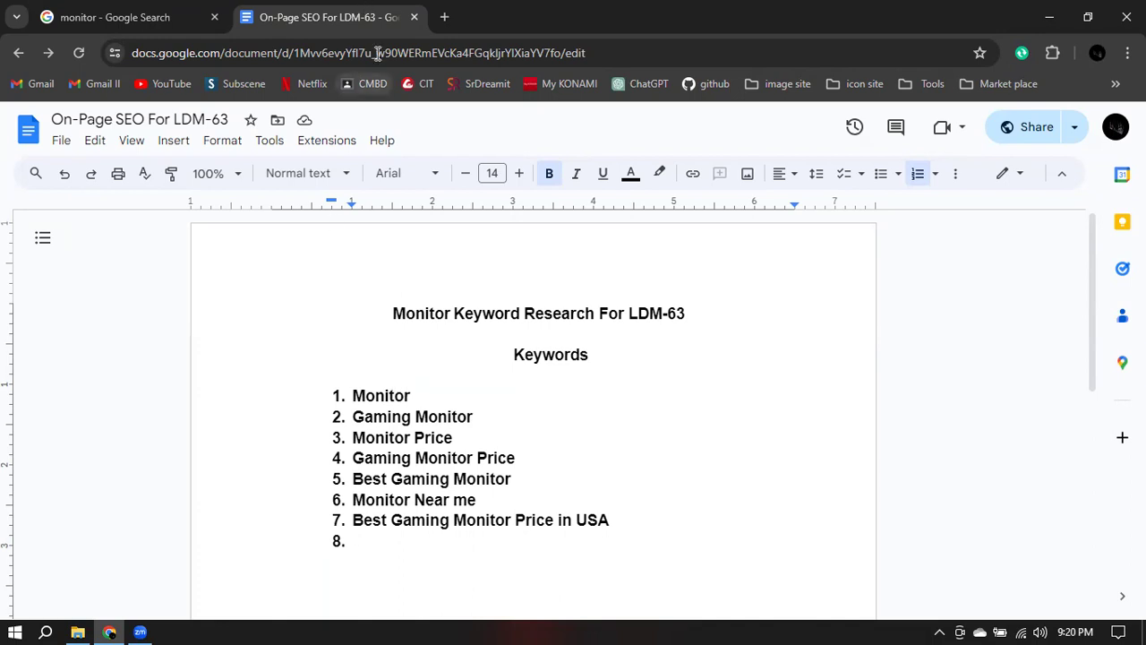
# Add "LED Monitor" and "LCD Monitor" as the eighth and ninth items of the keyword list.
pyautogui.write('LED Monitor')
pyautogui.press('Return')
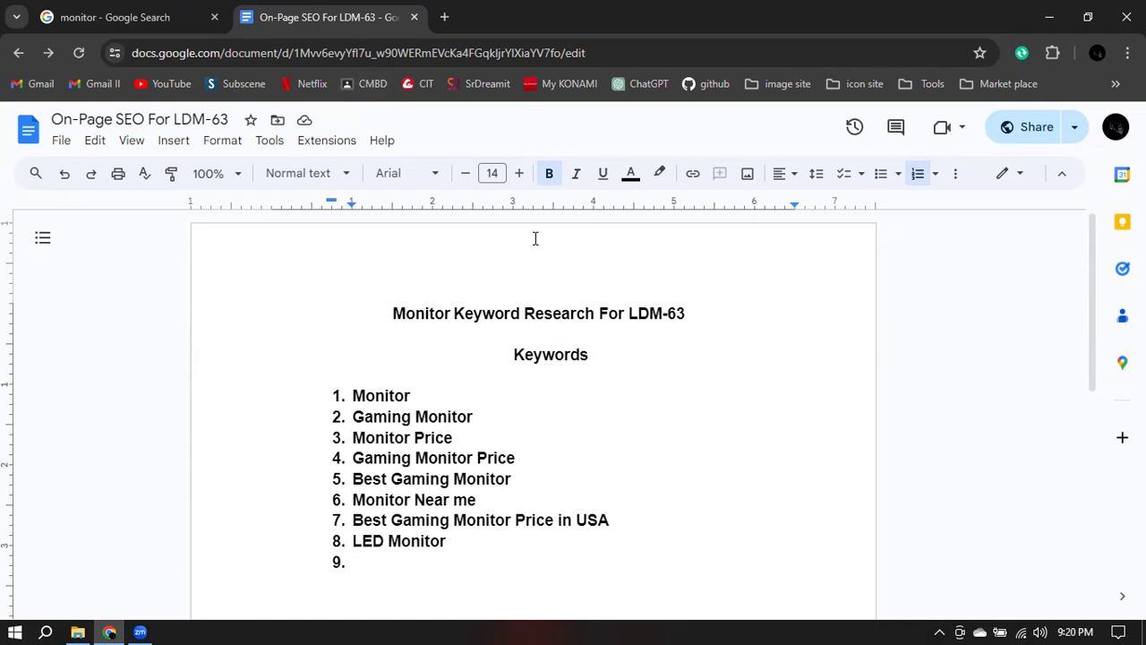
pyautogui.write('LCD Monitor')
pyautogui.press('Return')
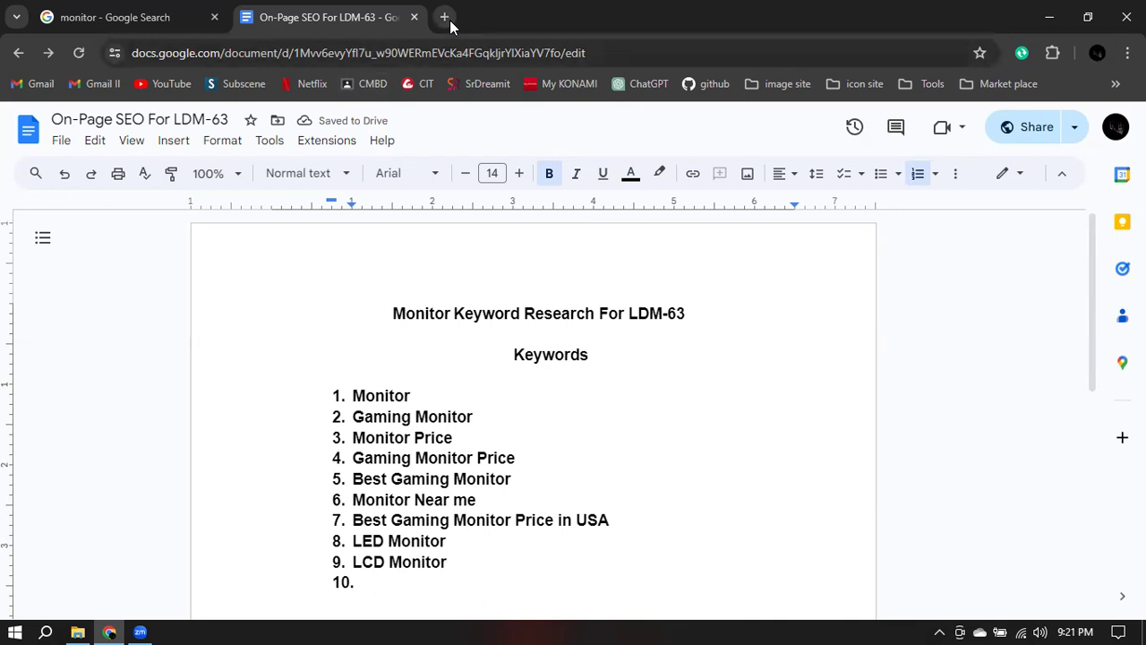
pyautogui.scroll(-2, 510, 286)
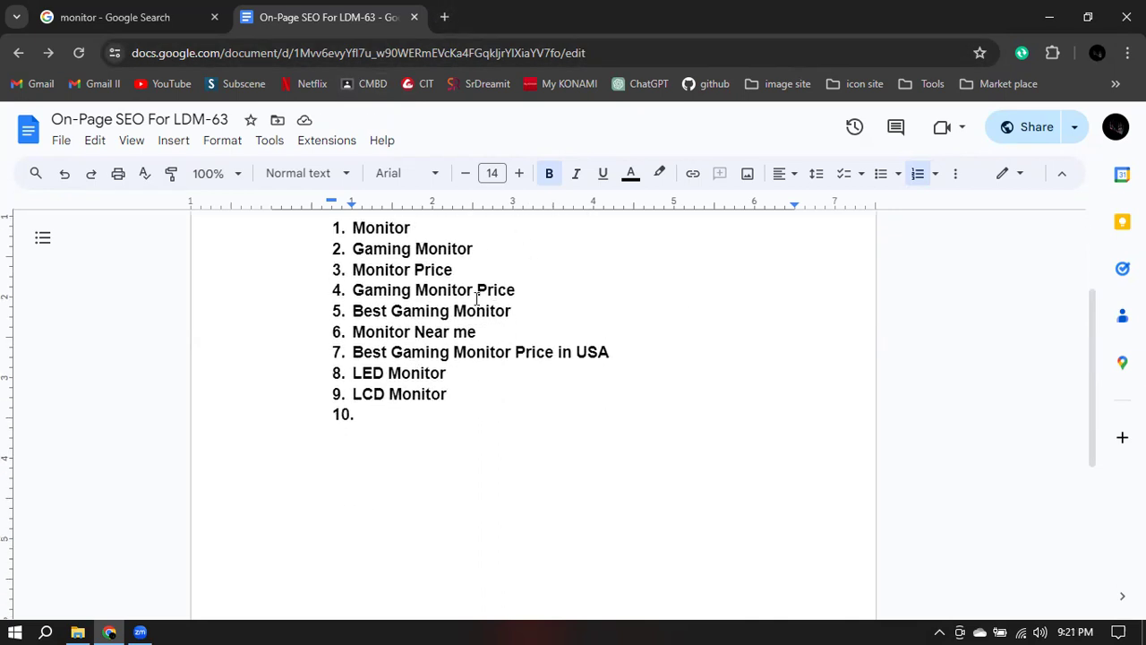
pyautogui.scroll(2, 365, 302)
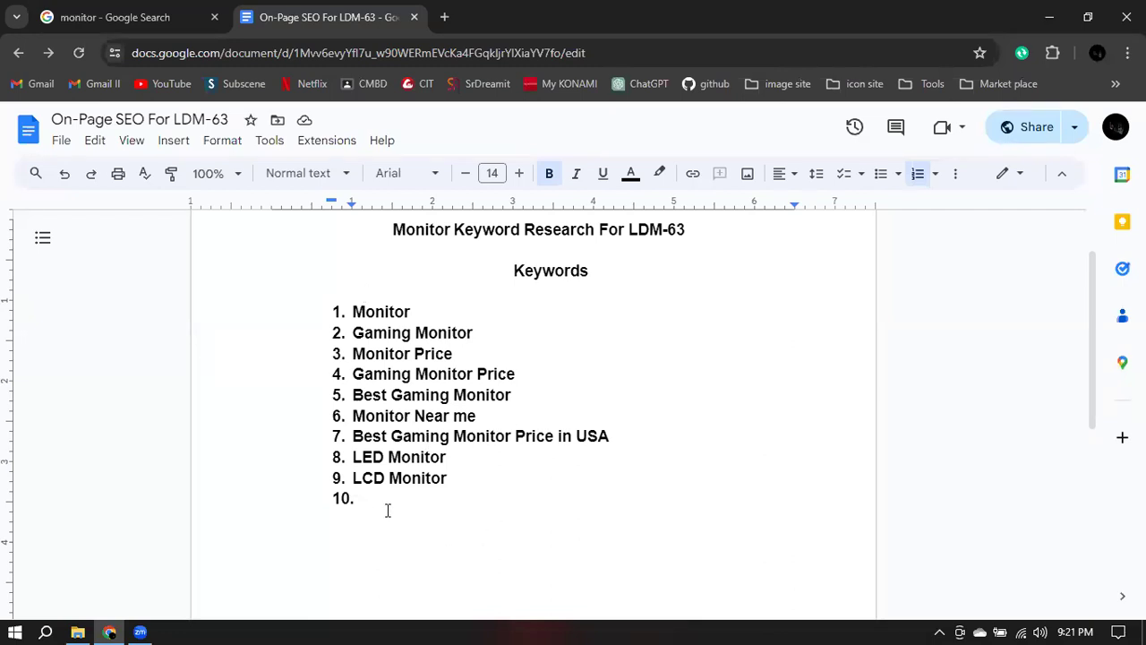
pyautogui.click(419, 308)
pyautogui.click(425, 310)
pyautogui.click(513, 373)
pyautogui.click(624, 445)
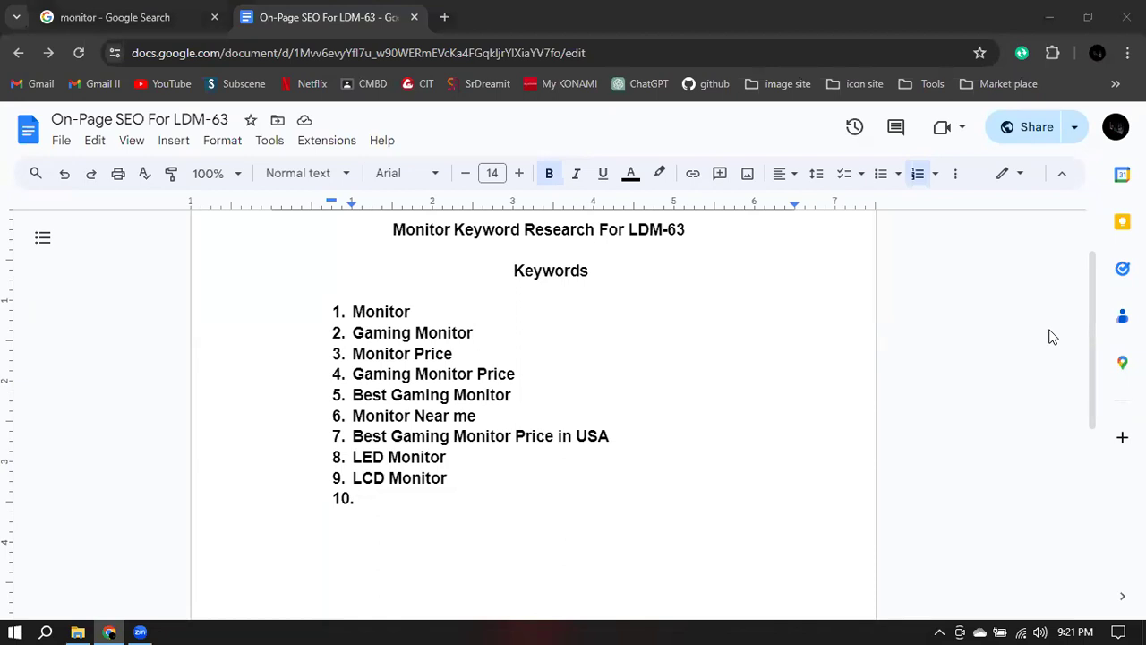
# Search Google for "monitor" in a new browser tab and bring up the related search suggestions for keyword ideas.
pyautogui.click(444, 18)
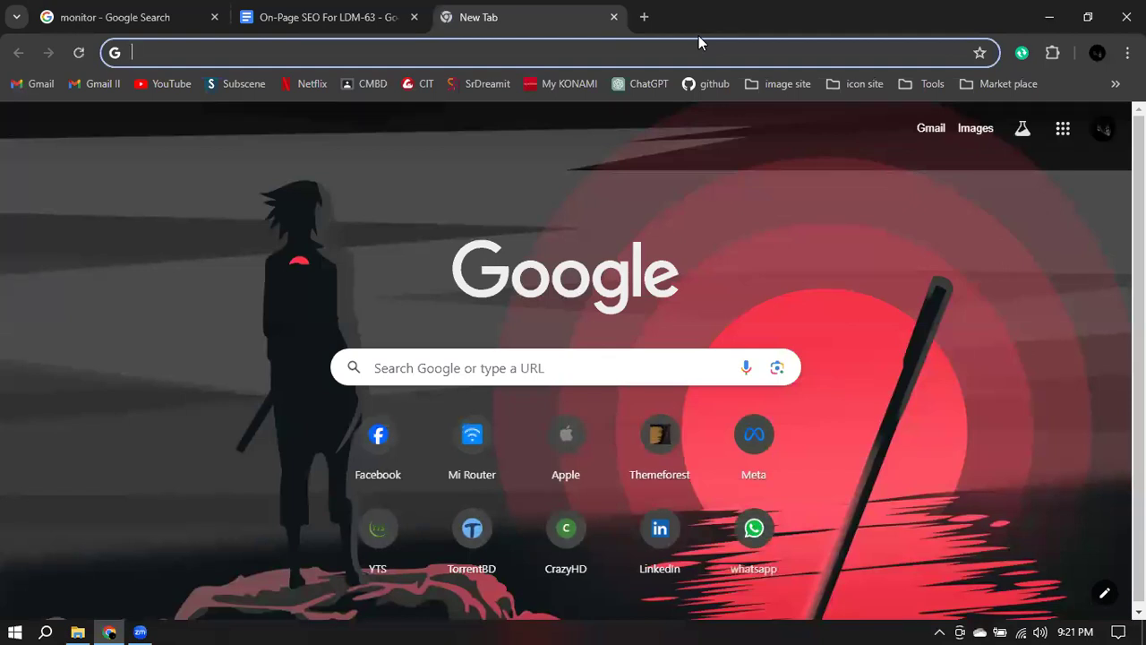
pyautogui.write('Moniot')
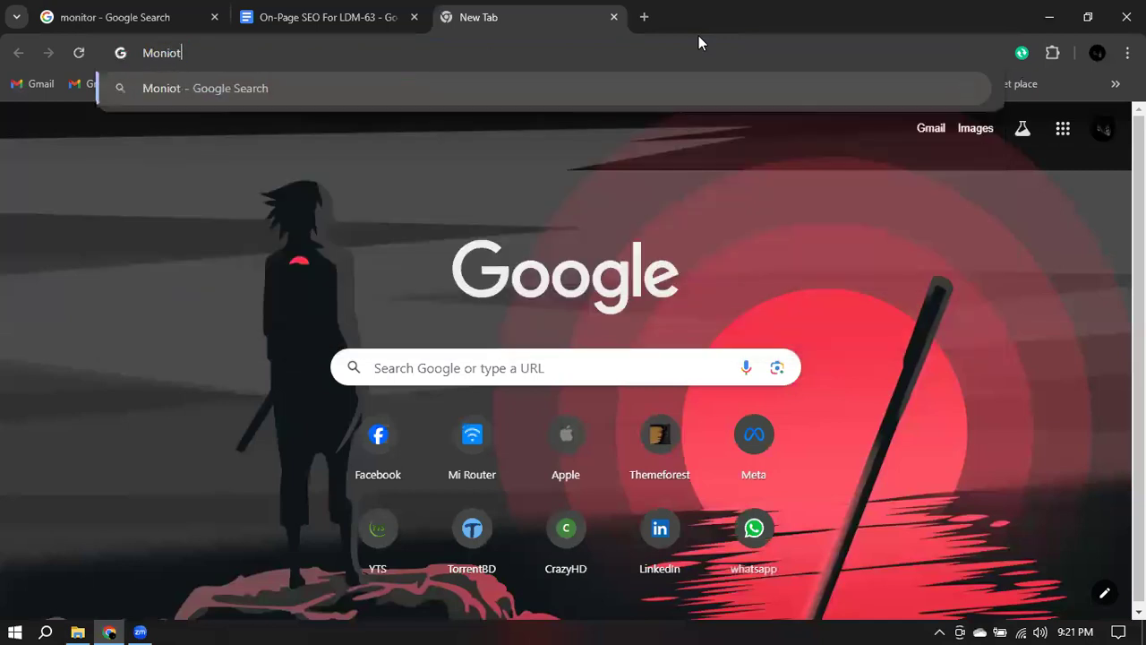
pyautogui.press('BackSpace')
pyautogui.press('BackSpace')
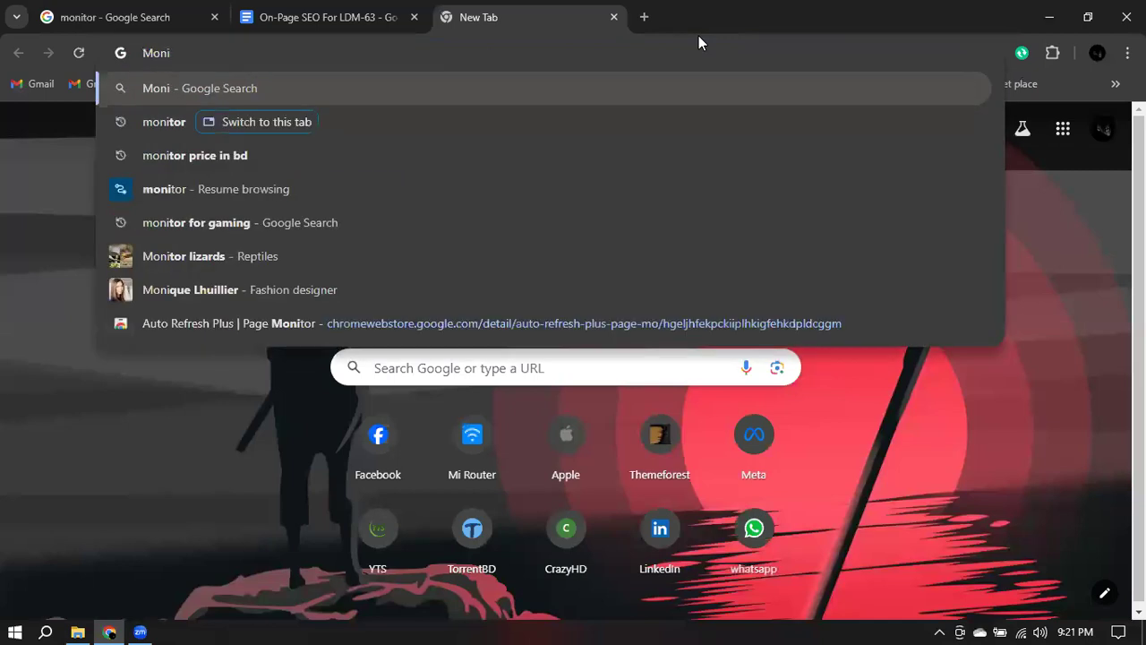
pyautogui.write('tor')
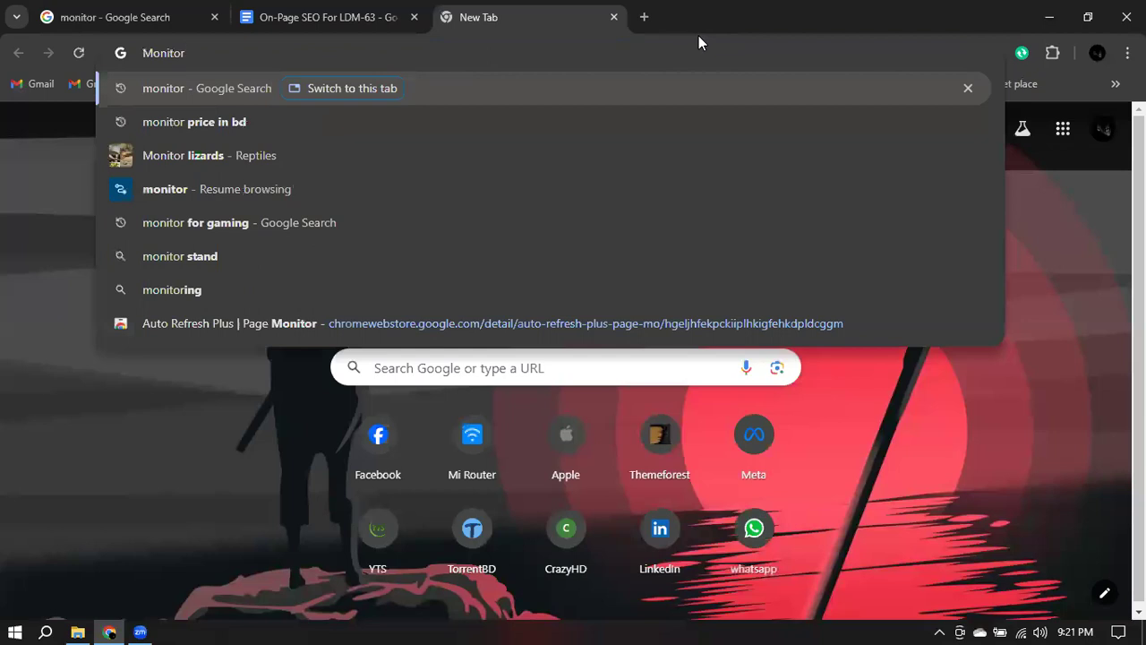
pyautogui.press('Return')
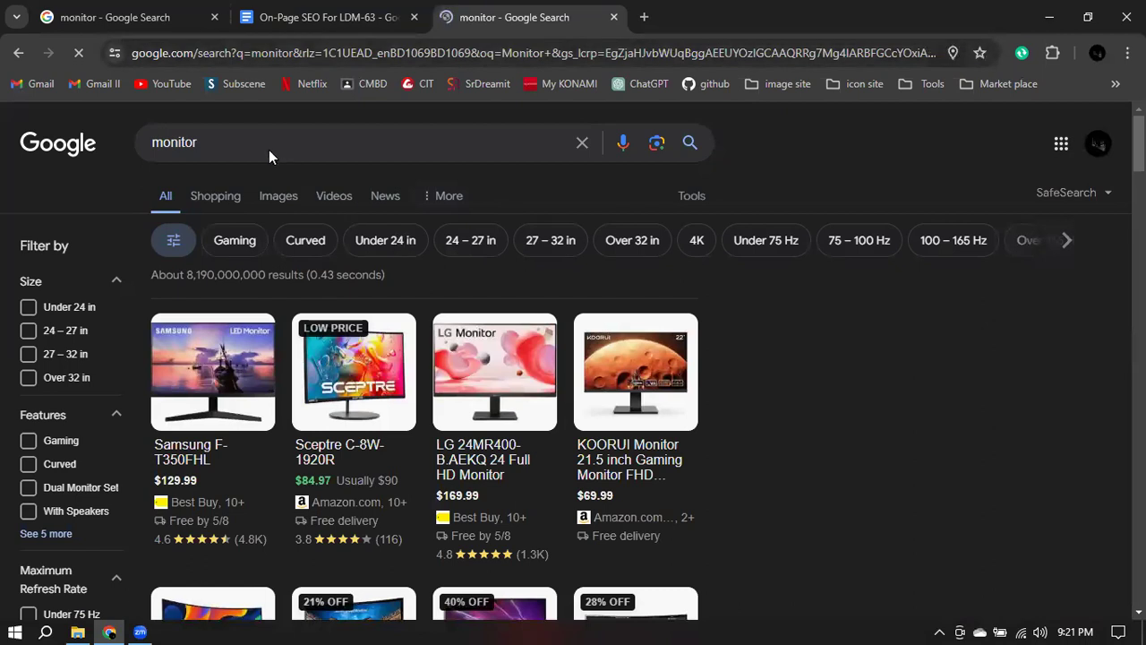
pyautogui.click(240, 142)
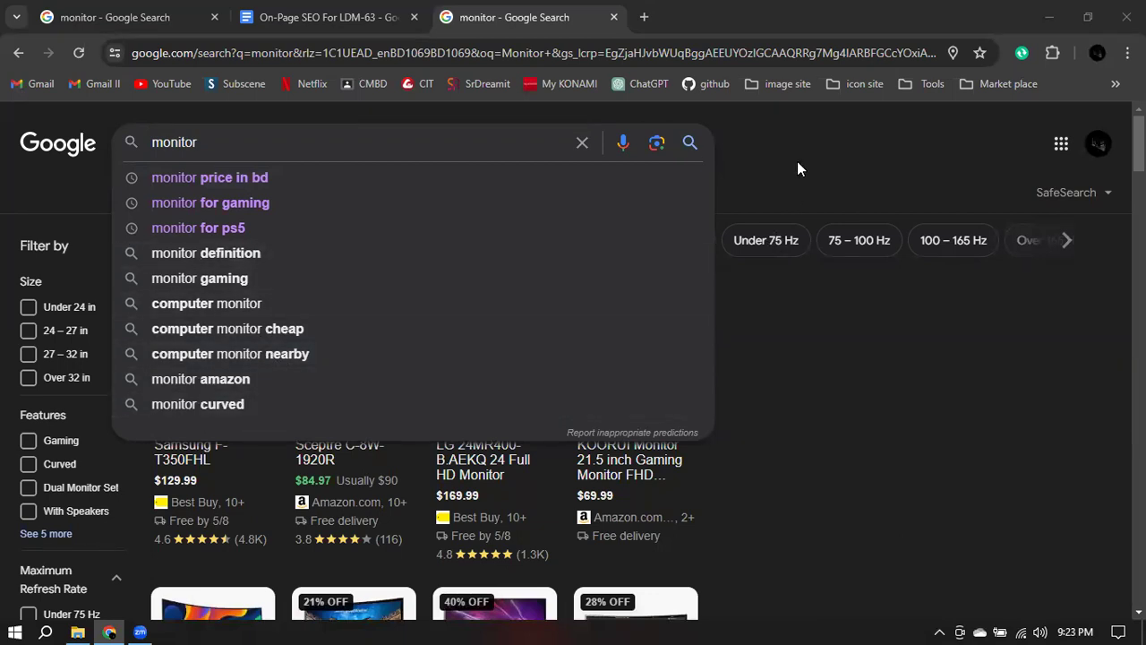
# Return to the On-Page SEO For LDM-63 document and add "Computer Monitor" as the tenth item of the keyword list.
pyautogui.click(269, 18)
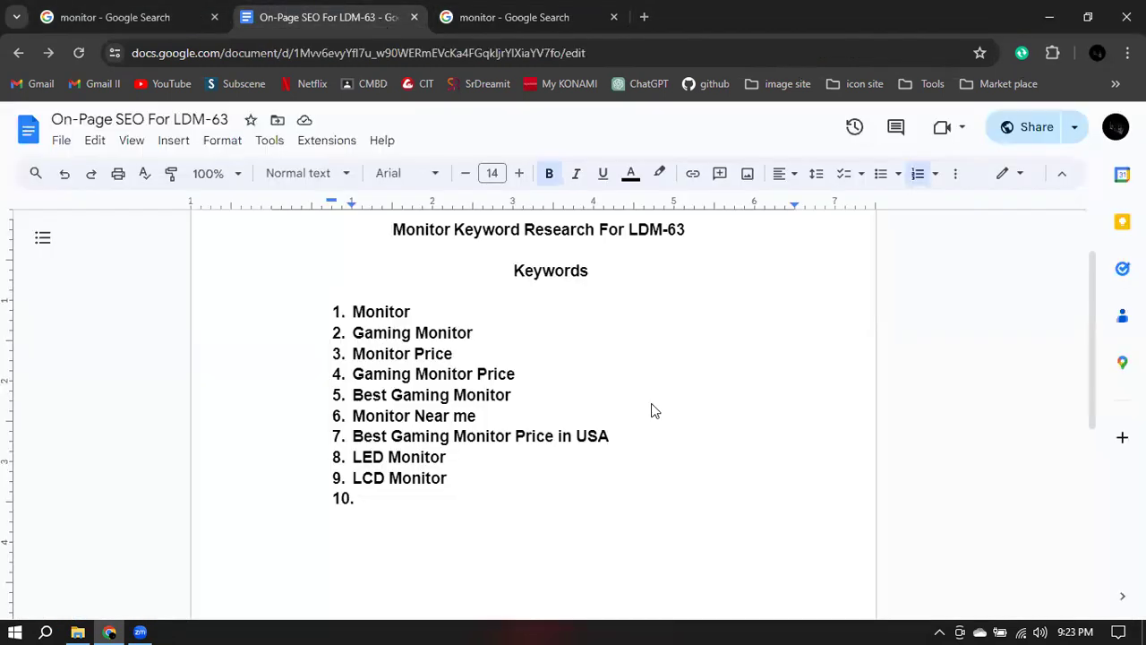
pyautogui.click(400, 503)
pyautogui.press('BackSpace')
pyautogui.press('BackSpace')
pyautogui.press('BackSpace')
pyautogui.press('Return')
pyautogui.write('Computer Monitor')
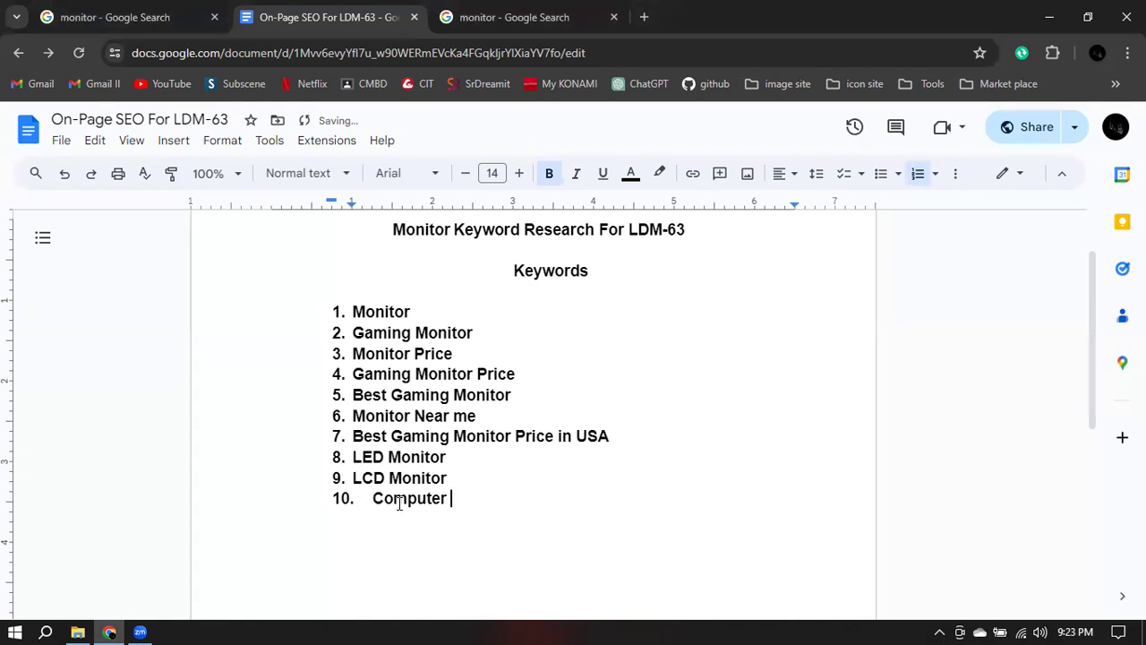
# Add "Computer monitor cheap" as the eleventh item of the keyword list, checking the wording against the Google suggestions and correcting the spelling of "cheap".
pyautogui.press('Return')
pyautogui.write('Comput')
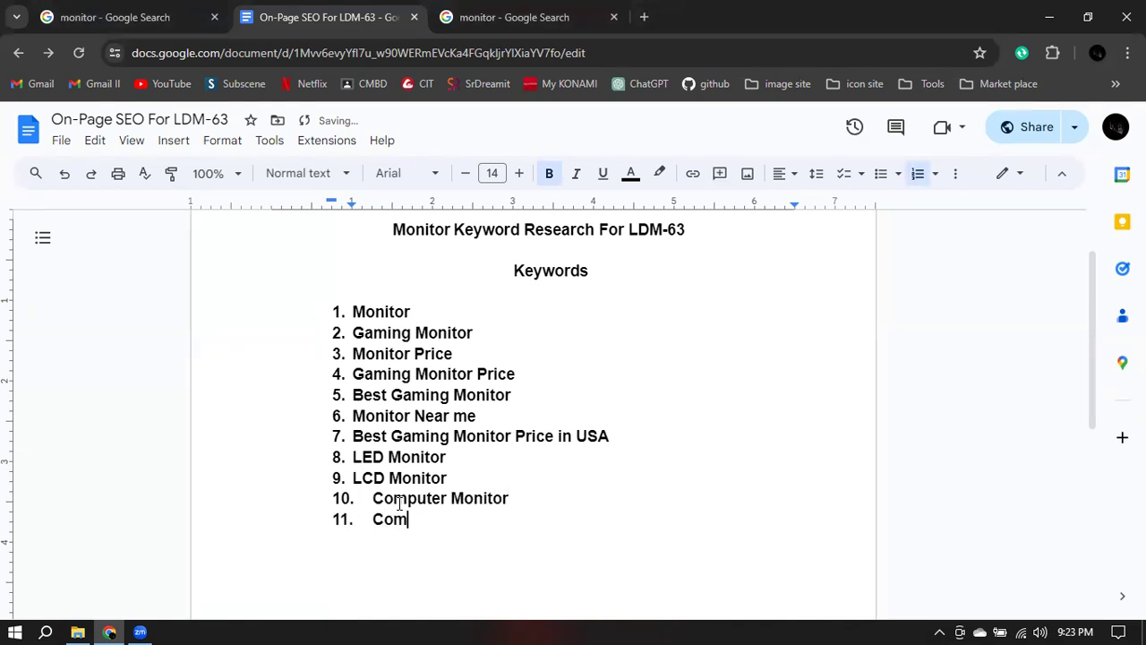
pyautogui.write('er mon')
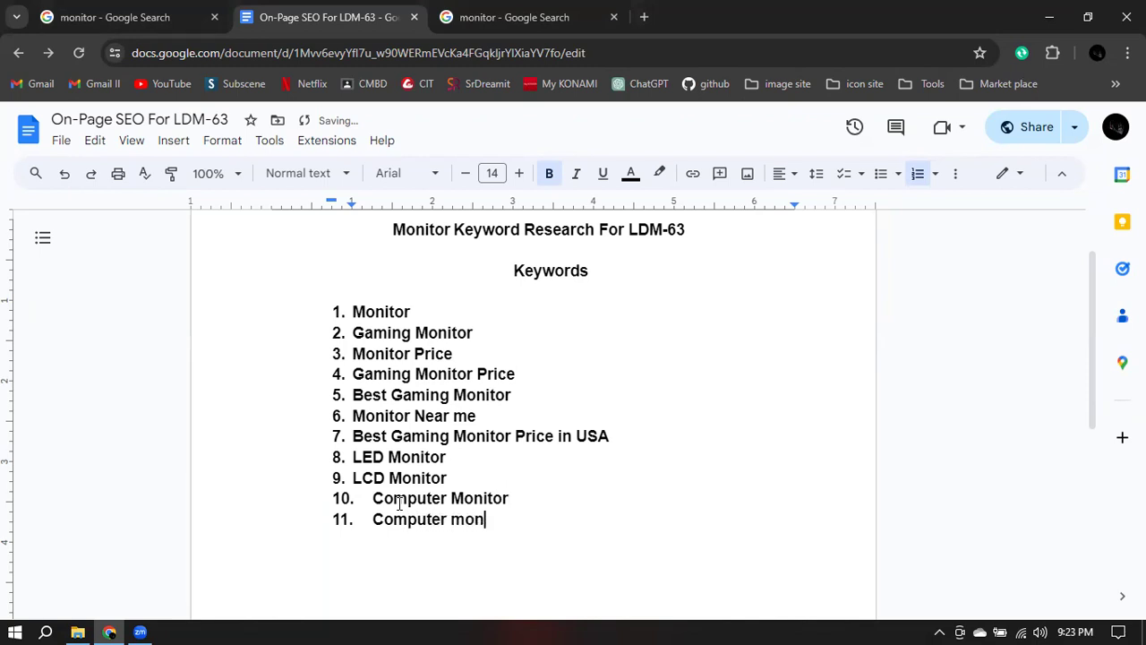
pyautogui.write('itor cheep')
pyautogui.click(457, 18)
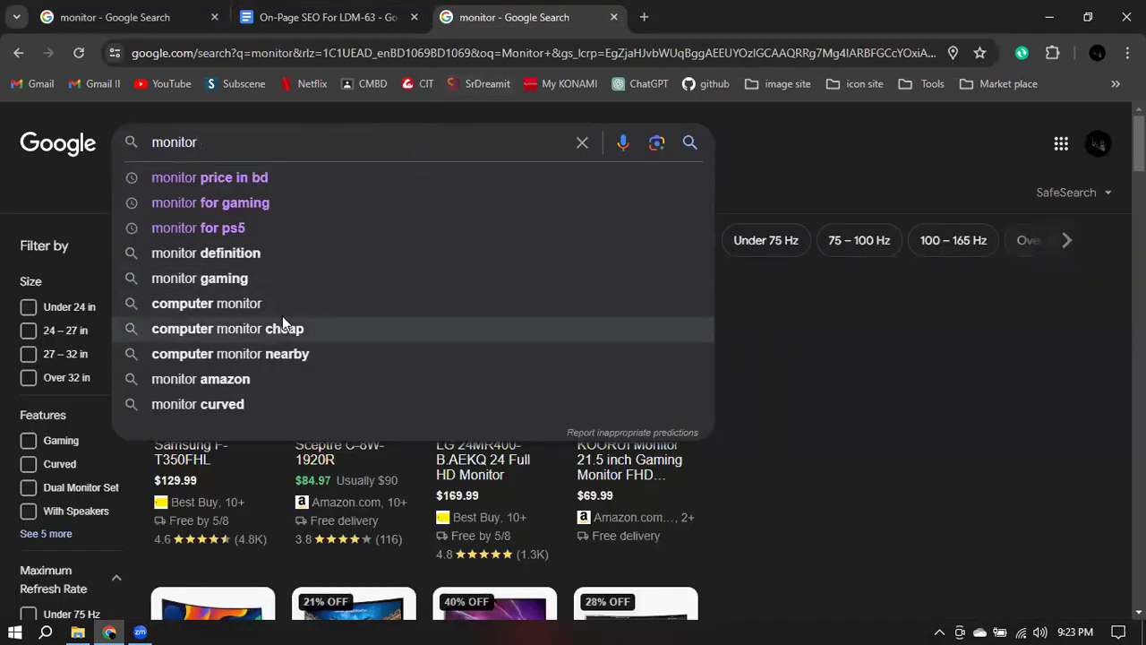
pyautogui.click(364, 9)
pyautogui.click(556, 523)
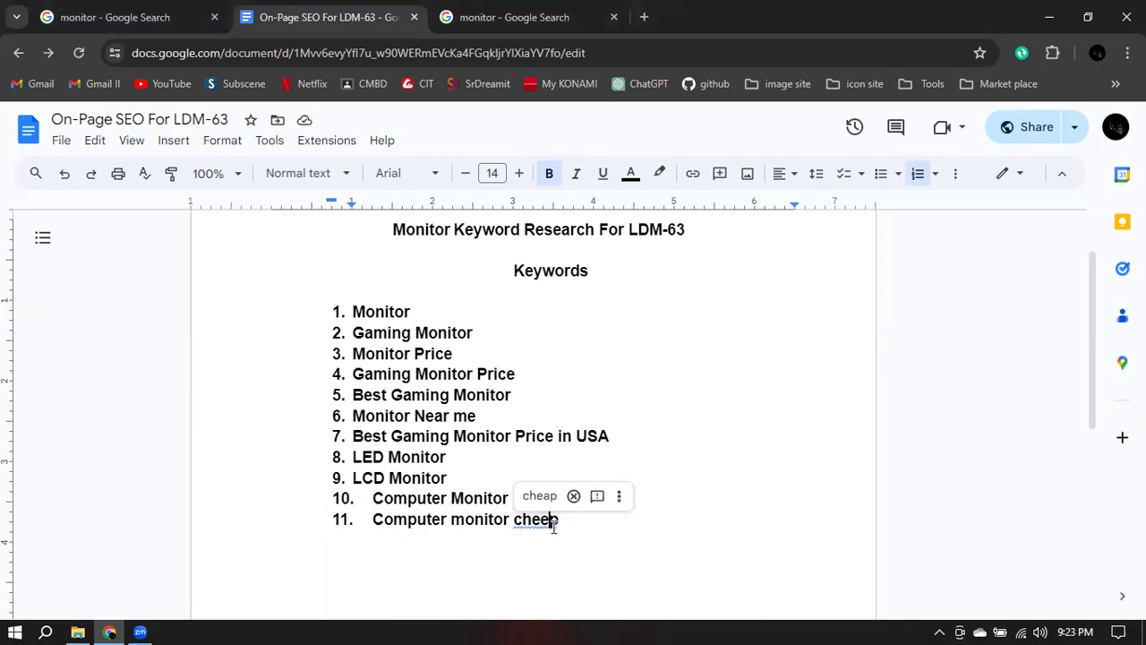
pyautogui.click(540, 496)
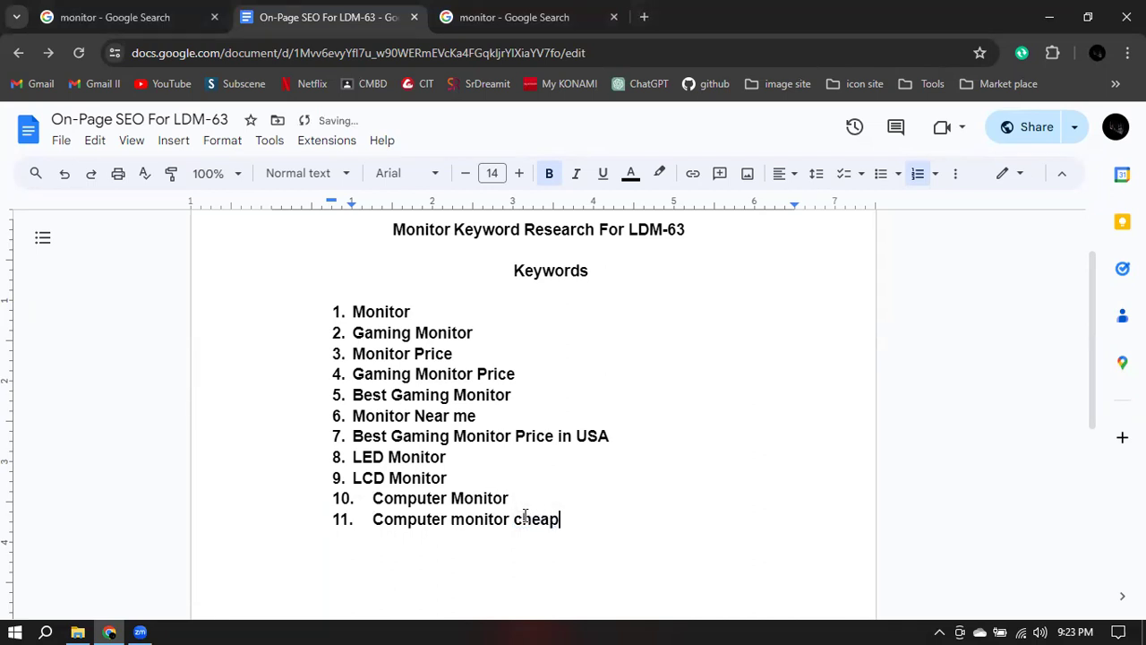
# Copy the "Computer monitor cheap" item and paste it as a new item at the end of the keyword list.
pyautogui.tripleClick(596, 524)
pyautogui.hotkey('ctrl', 'd')
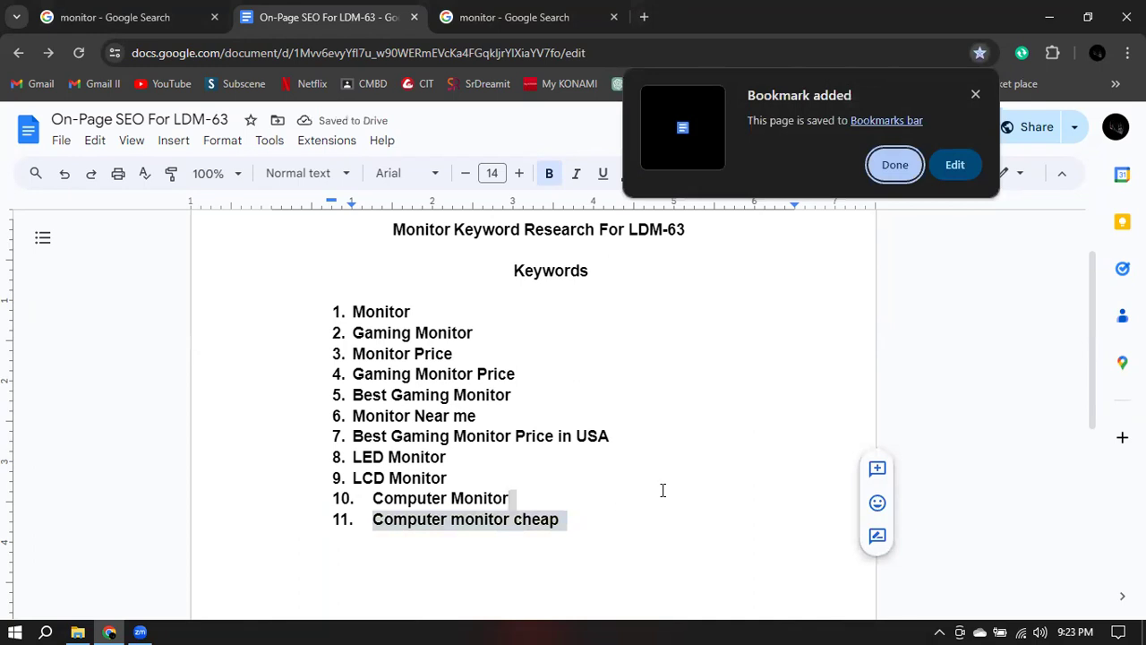
pyautogui.click(596, 544)
pyautogui.tripleClick(590, 525)
pyautogui.hotkey('ctrl', 'c')
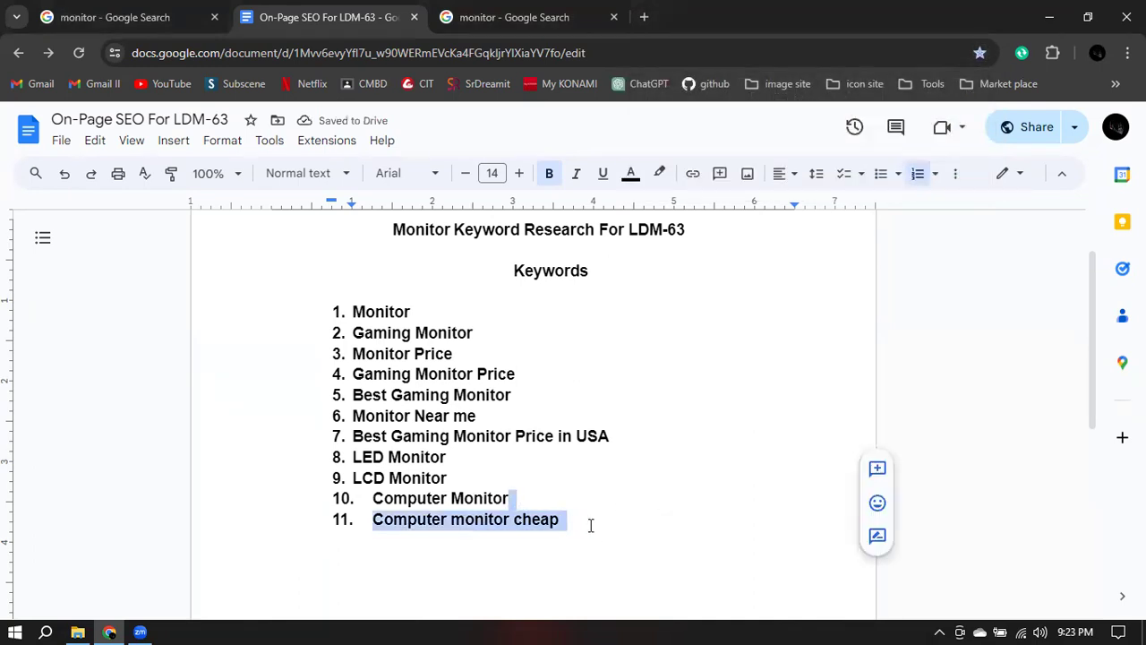
pyautogui.click(590, 525)
pyautogui.press('Return')
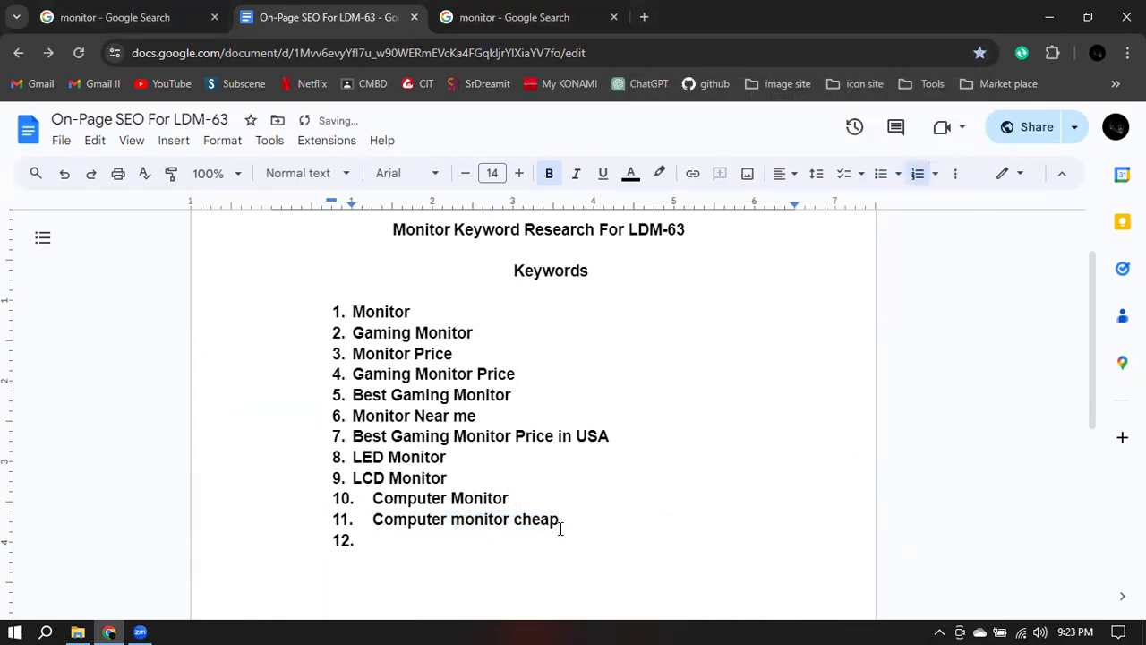
pyautogui.press('Return')
pyautogui.hotkey('ctrl', 'v')
pyautogui.moveTo(371, 555); pyautogui.dragTo(593, 558)
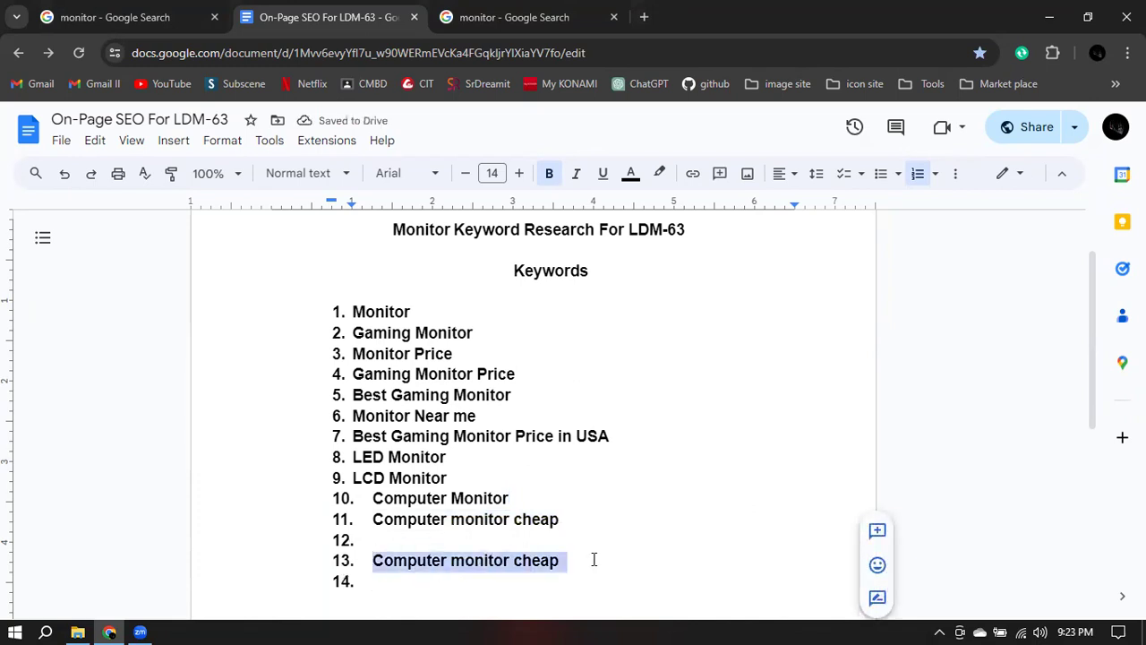
# Remove the empty item above the pasted keyword and change the pasted copy to "Computer monitor nearby" as the twelfth item.
pyautogui.click(385, 538)
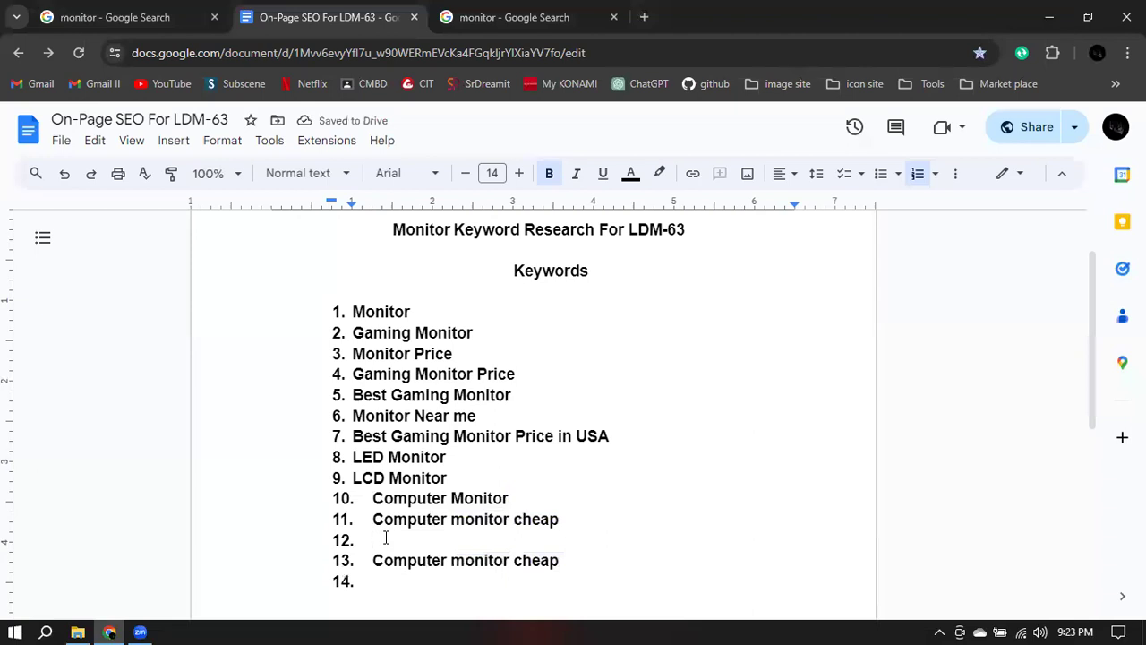
pyautogui.press('BackSpace')
pyautogui.press('BackSpace')
pyautogui.press('BackSpace')
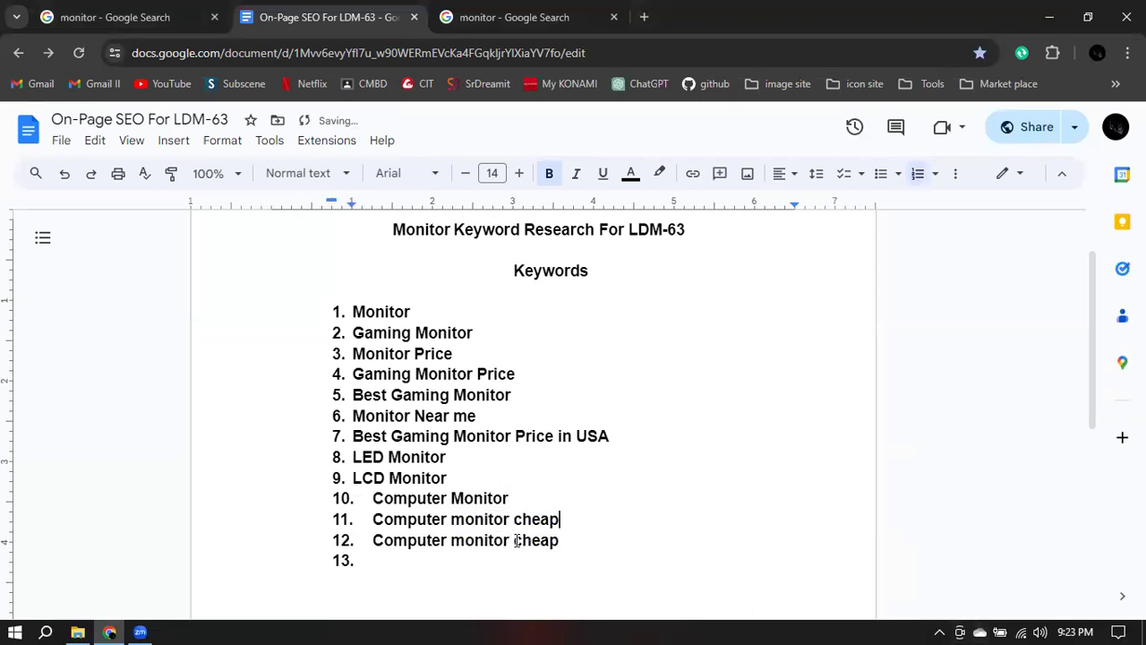
pyautogui.moveTo(516, 540); pyautogui.dragTo(593, 539)
pyautogui.write('nearby')
pyautogui.click(469, 561)
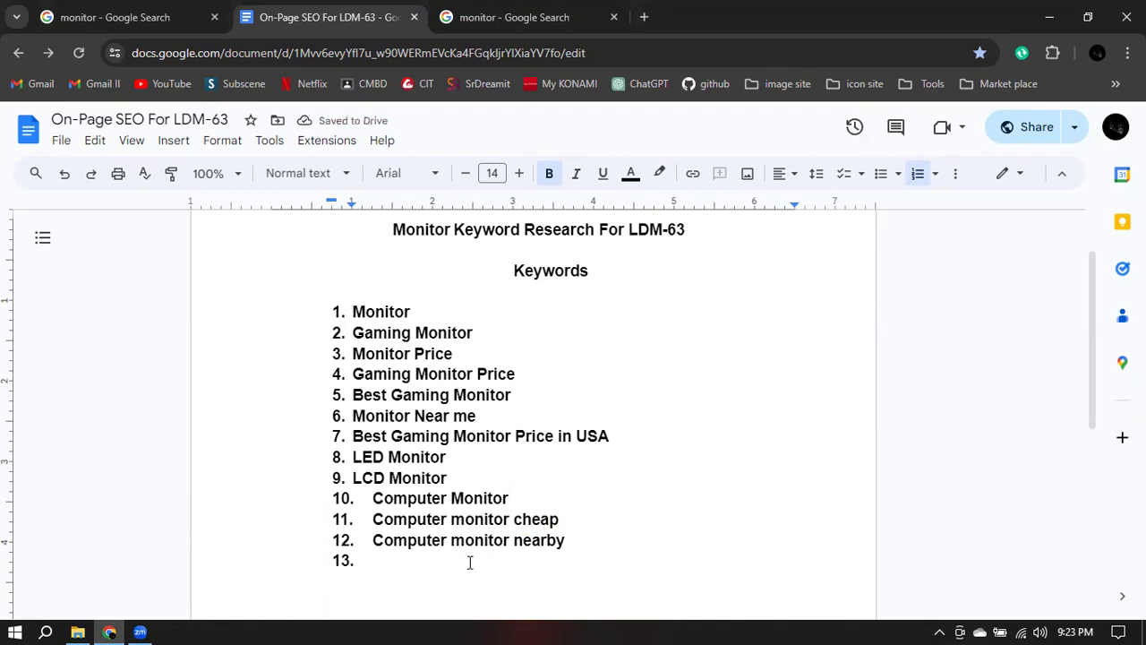
# Check the Google suggestions again and add "Monitor curved" and "Curved Monitor" as the thirteenth and fourteenth items of the keyword list.
pyautogui.click(515, 17)
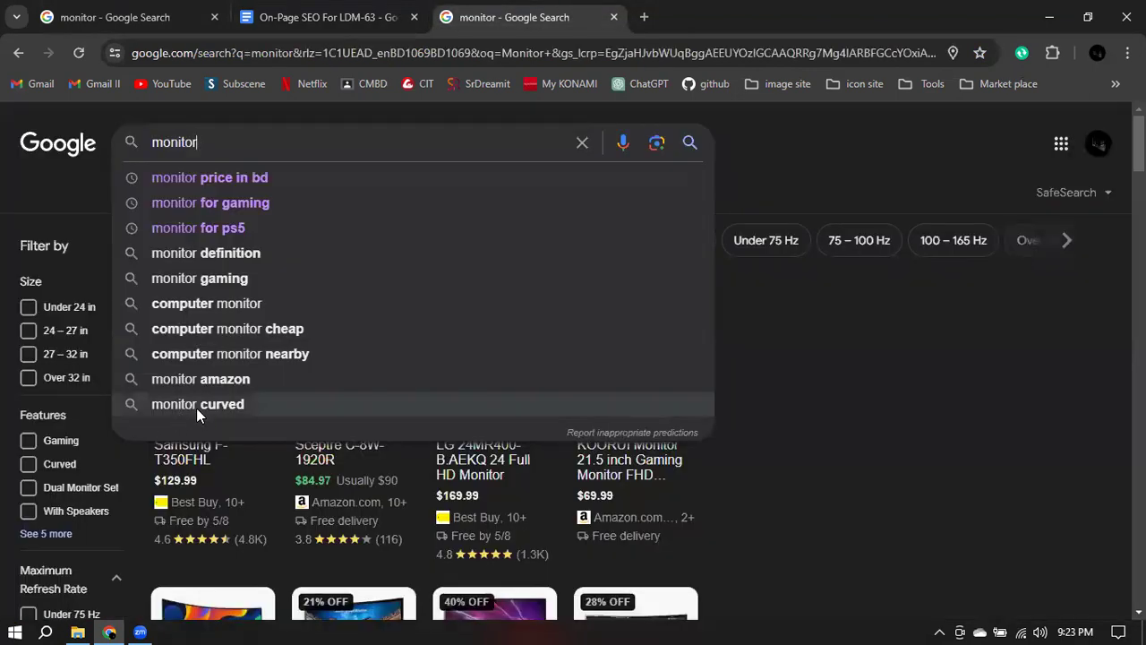
pyautogui.click(329, 17)
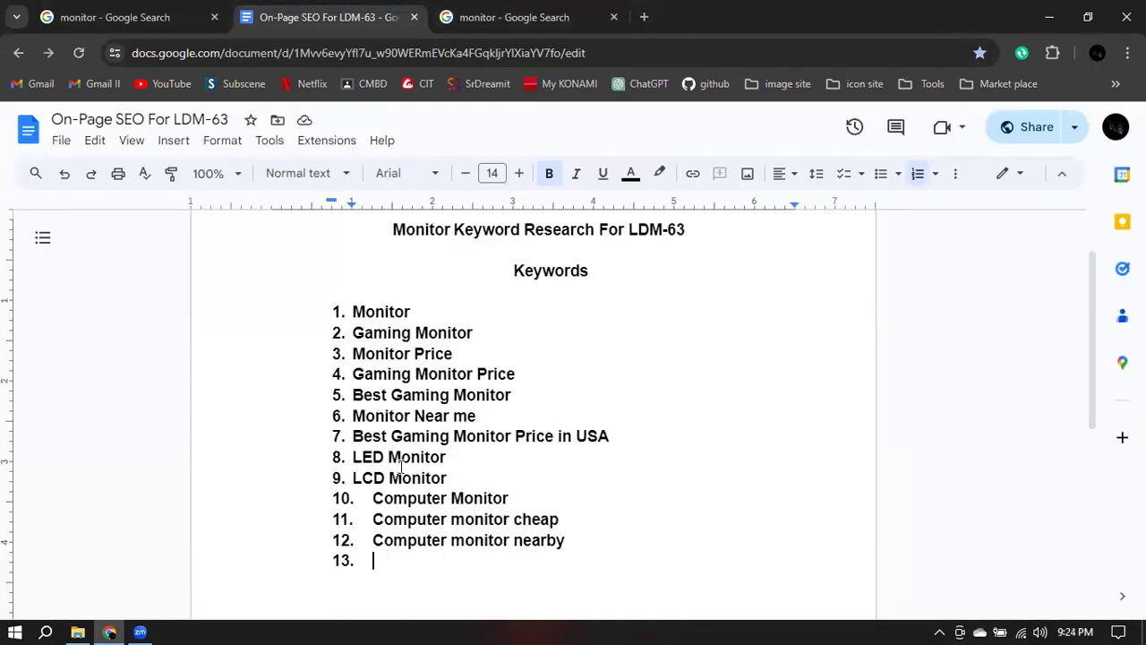
pyautogui.write('Monitor curved')
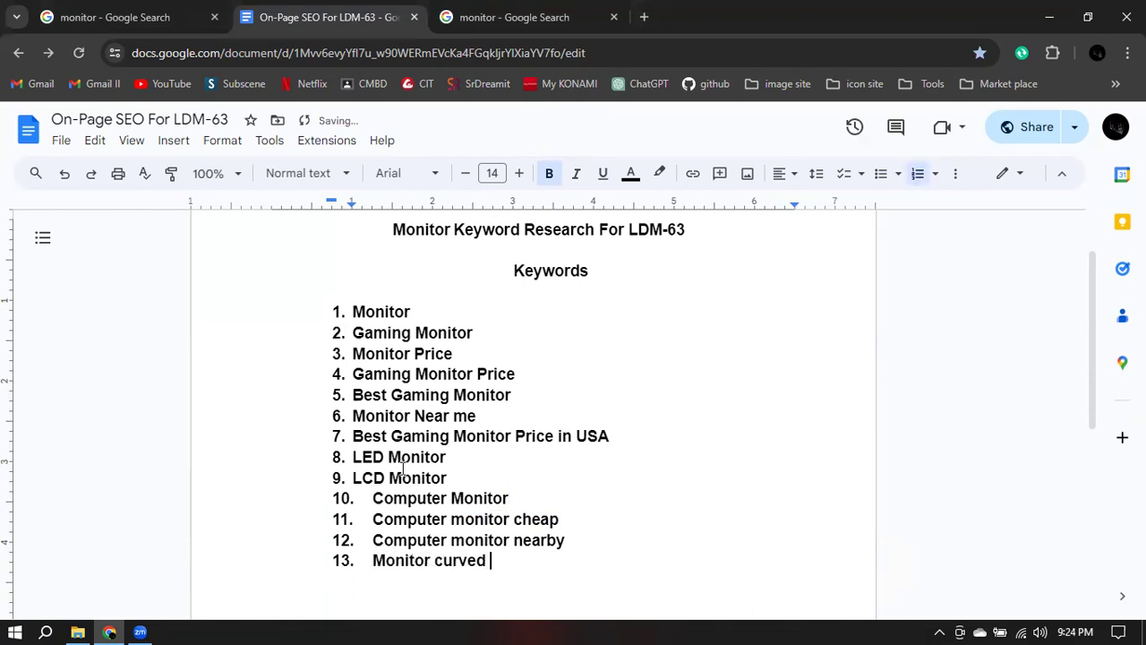
pyautogui.press('Return')
pyautogui.write('Curved Monitor')
# Add "Wide monitor" and "Ultrawide monitor" as the fifteenth and sixteenth items of the keyword list.
pyautogui.press('Return')
pyautogui.write('w')
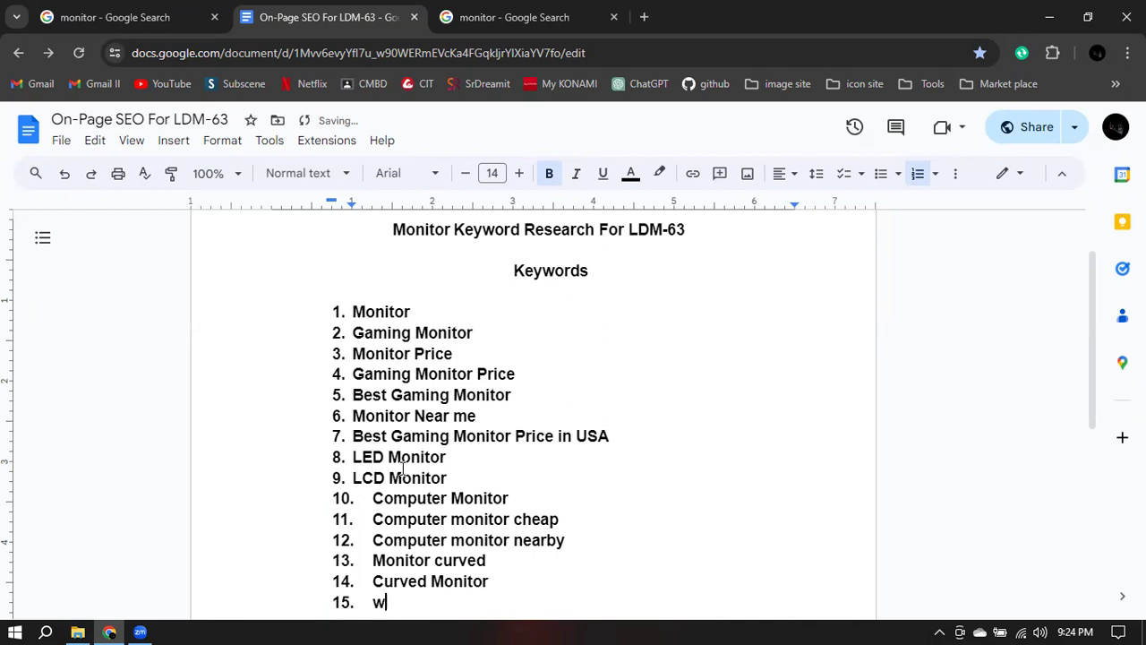
pyautogui.write('ide monitor')
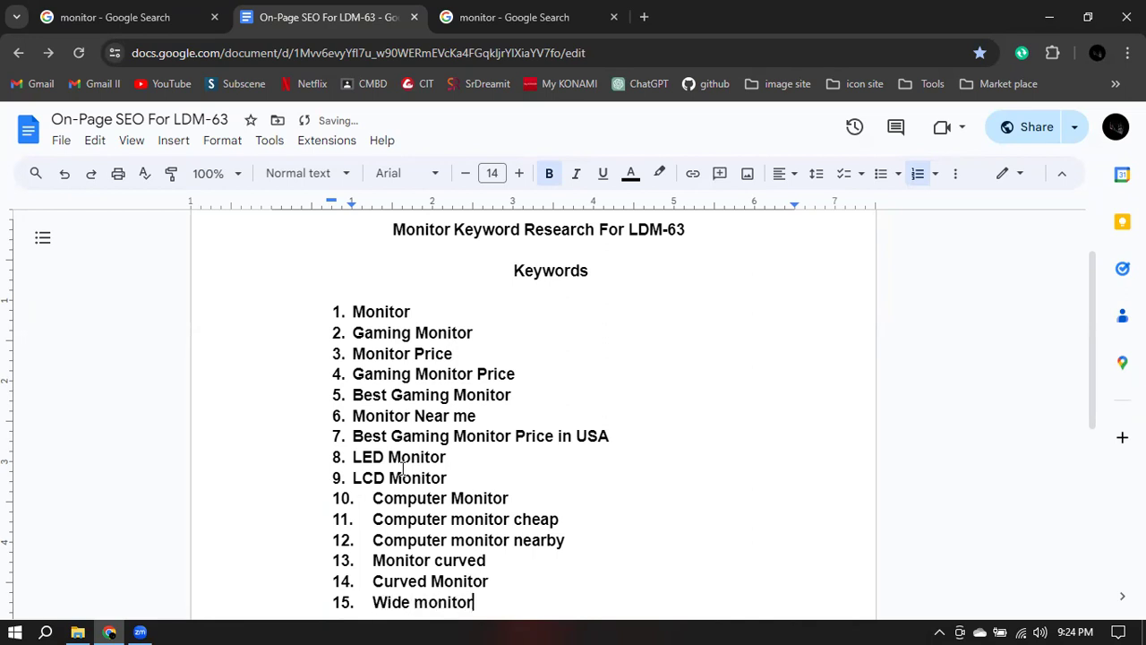
pyautogui.press('Return')
pyautogui.write('ultrawide monitor')
pyautogui.press('Return')
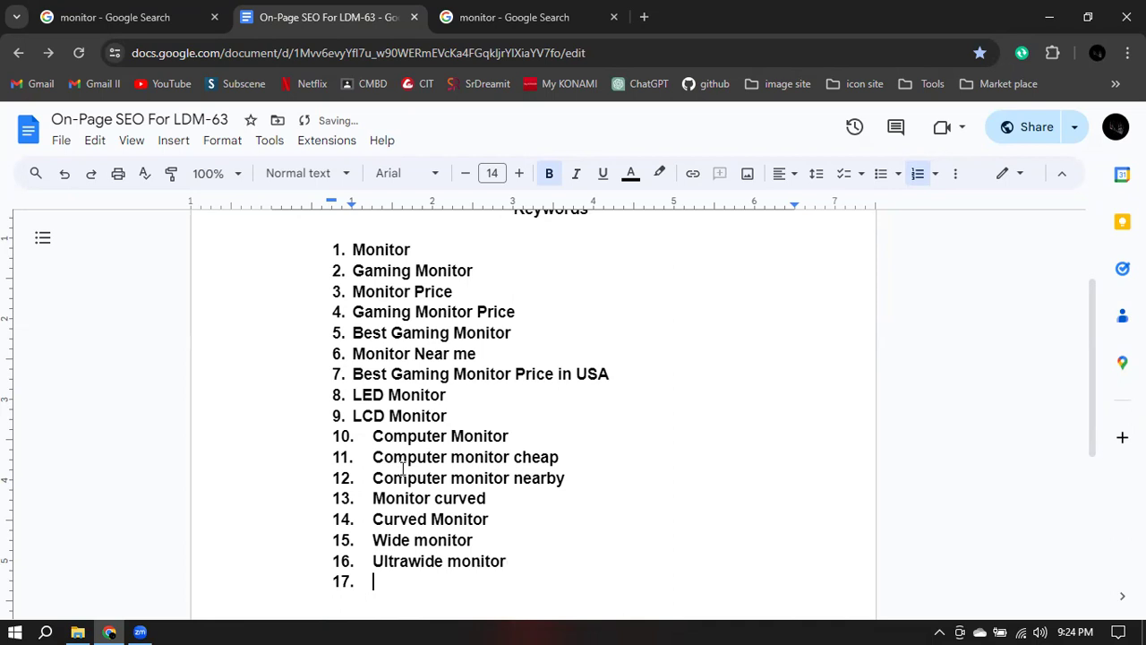
# Put "how" before "monitor" in the Google search and run the suggested query "how much is a gaming monitor".
pyautogui.scroll(-2, 632, 443)
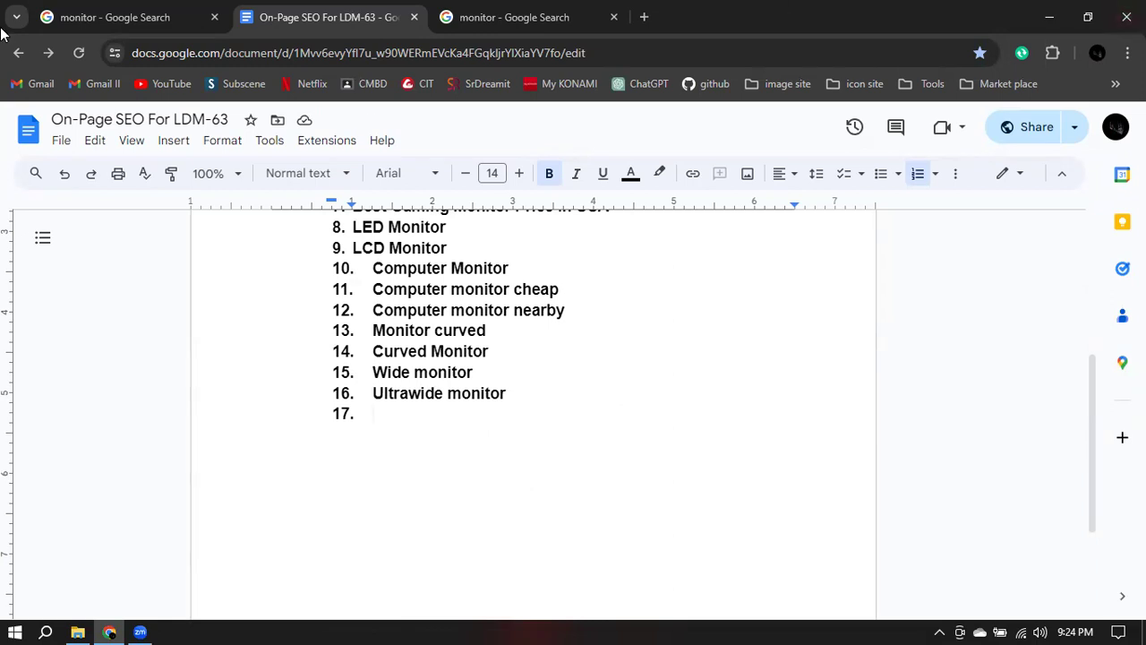
pyautogui.click(582, 11)
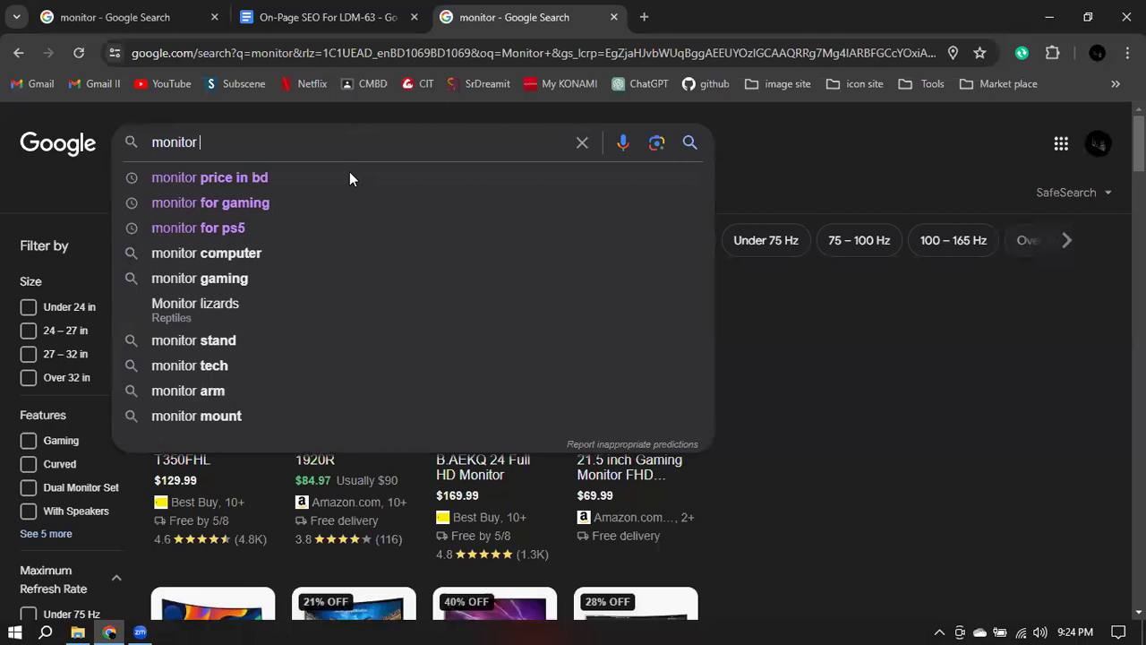
pyautogui.press('Home')
pyautogui.write('how')
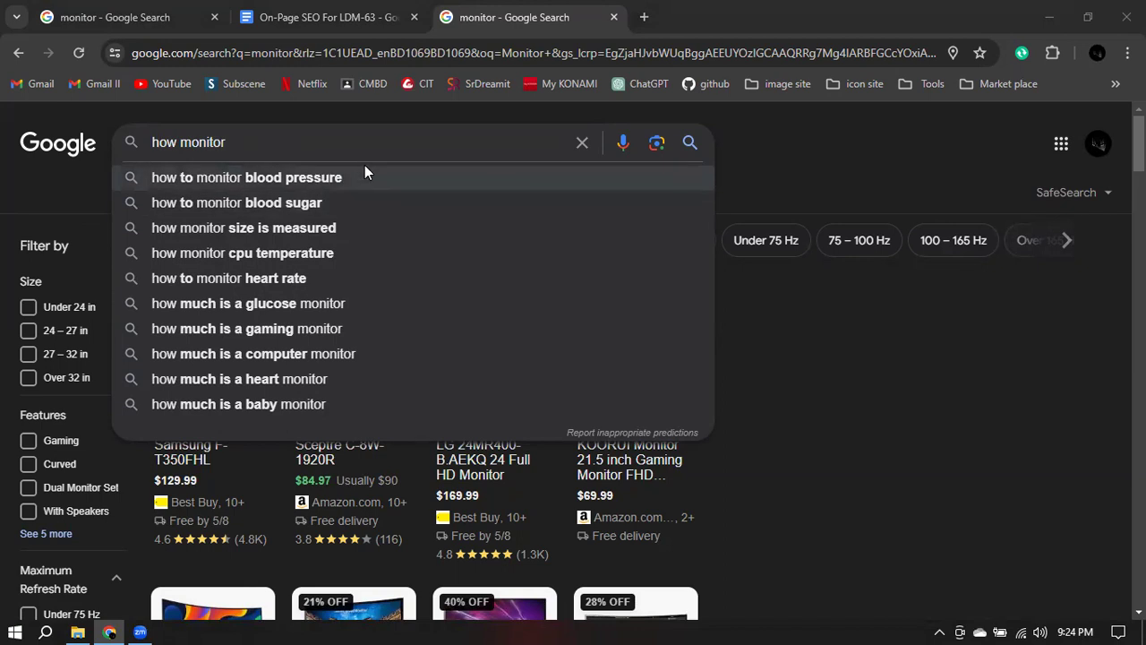
pyautogui.click(261, 329)
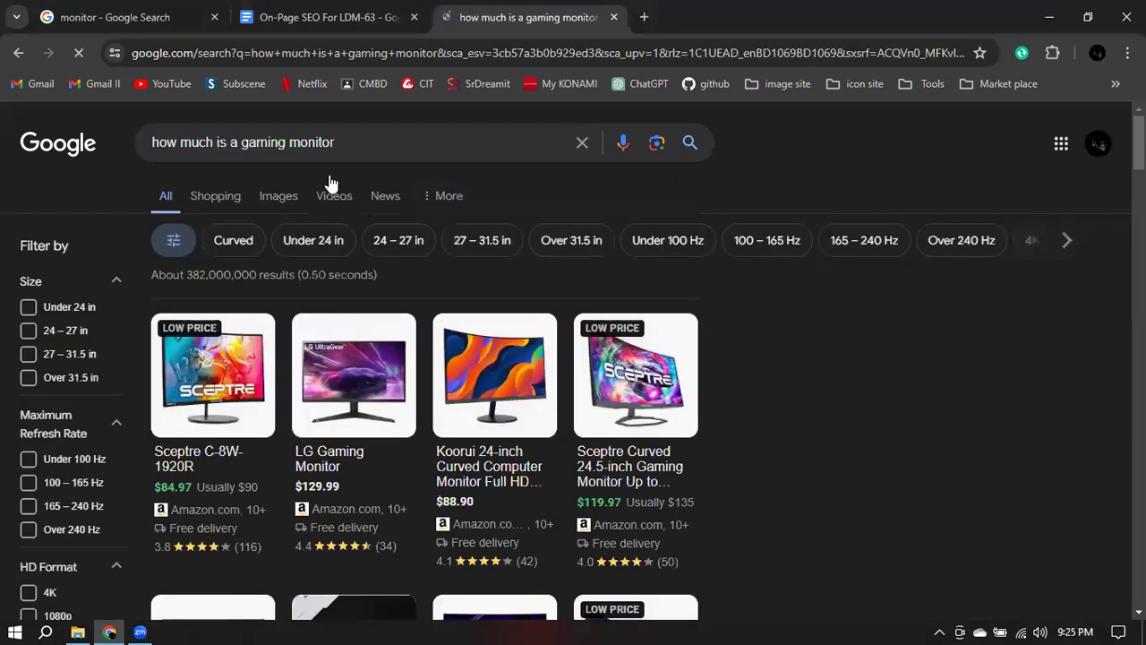
# Look through the Google results for the gaming monitor price question, including shopping listings and related questions.
pyautogui.scroll(-5, 851, 229)
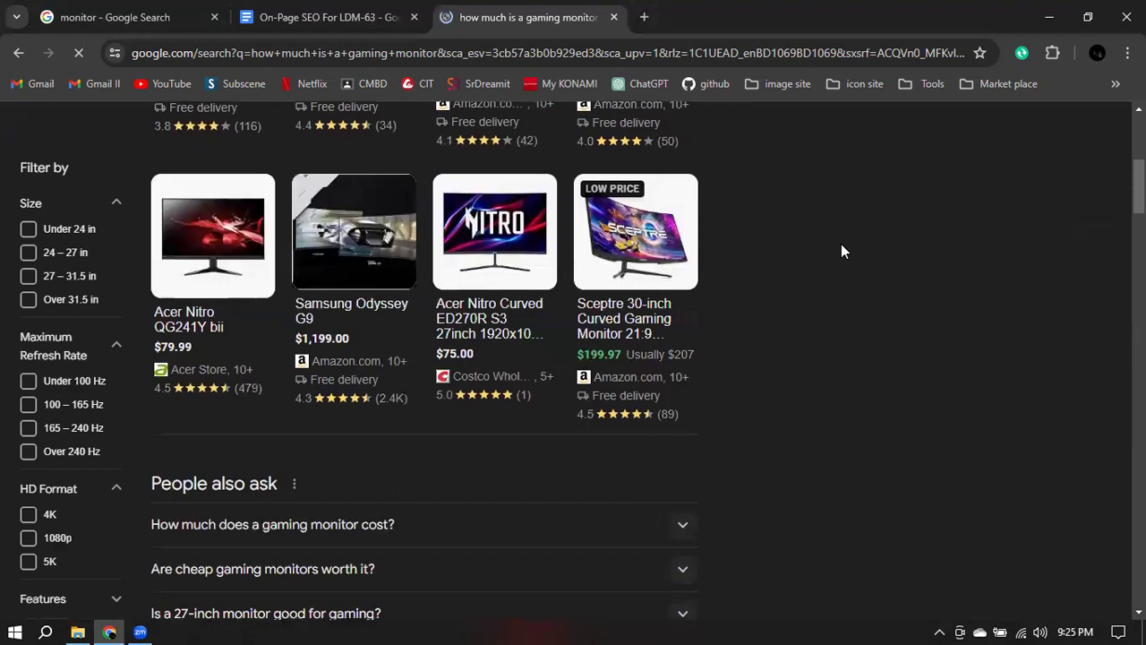
pyautogui.scroll(-6, 820, 241)
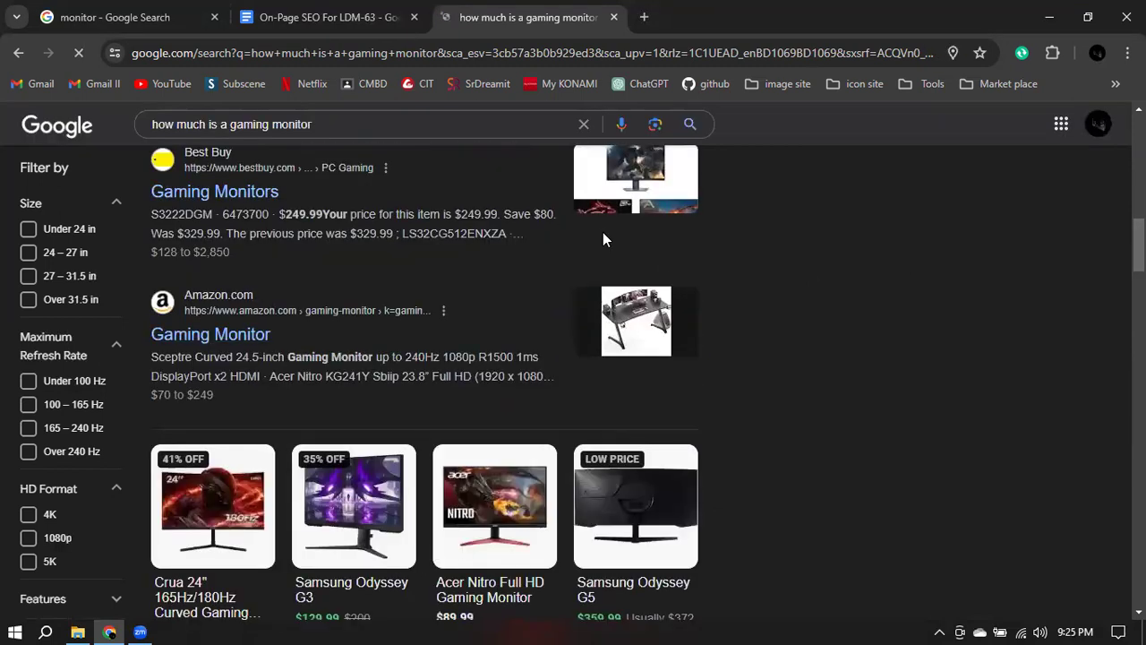
pyautogui.scroll(2, 603, 232)
pyautogui.scroll(-8, 365, 366)
pyautogui.scroll(-7, 329, 345)
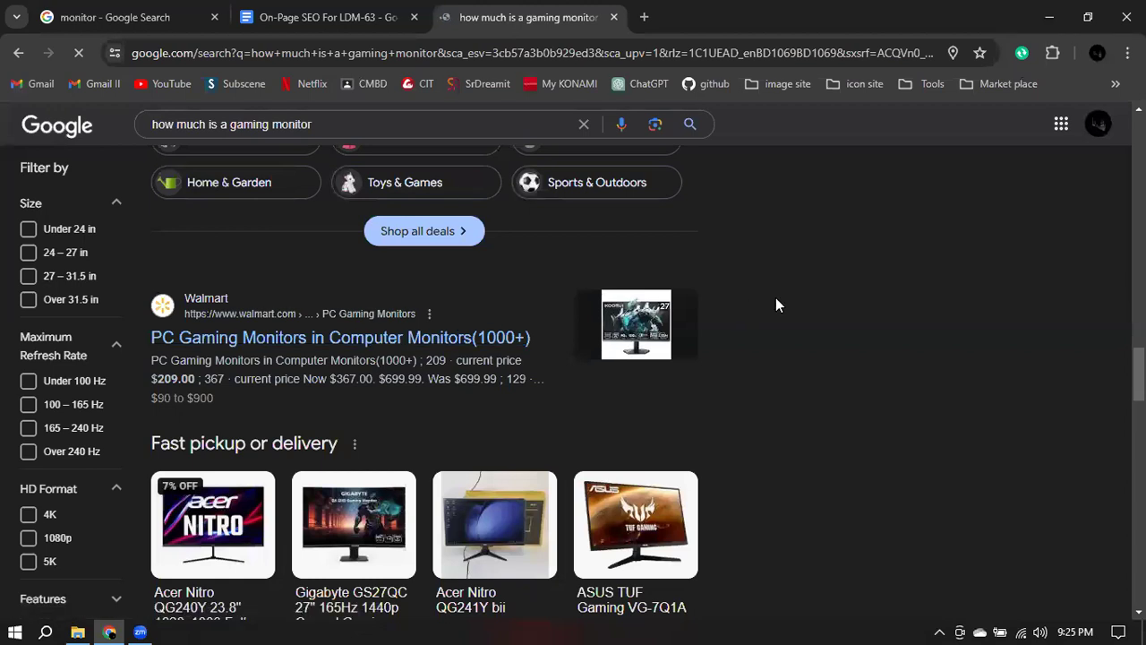
pyautogui.scroll(12, 778, 301)
pyautogui.scroll(5, 779, 303)
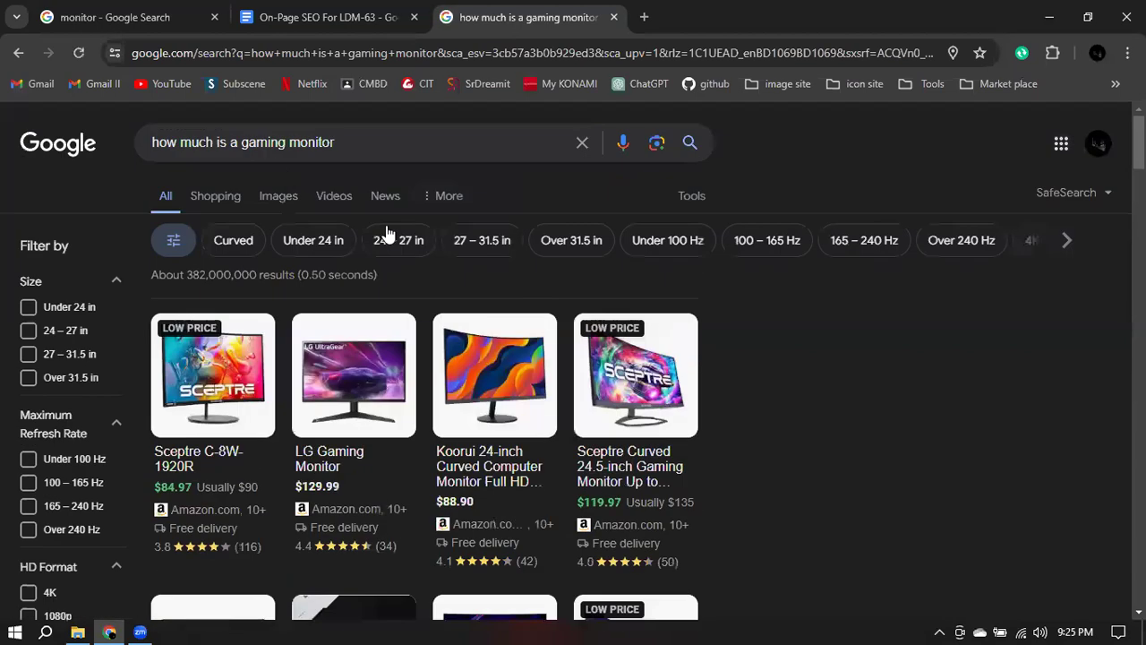
# Copy the query "how much is a gaming monitor" from Google into the document as the seventeenth keyword item.
pyautogui.tripleClick(359, 143)
pyautogui.hotkey('ctrl', 'c')
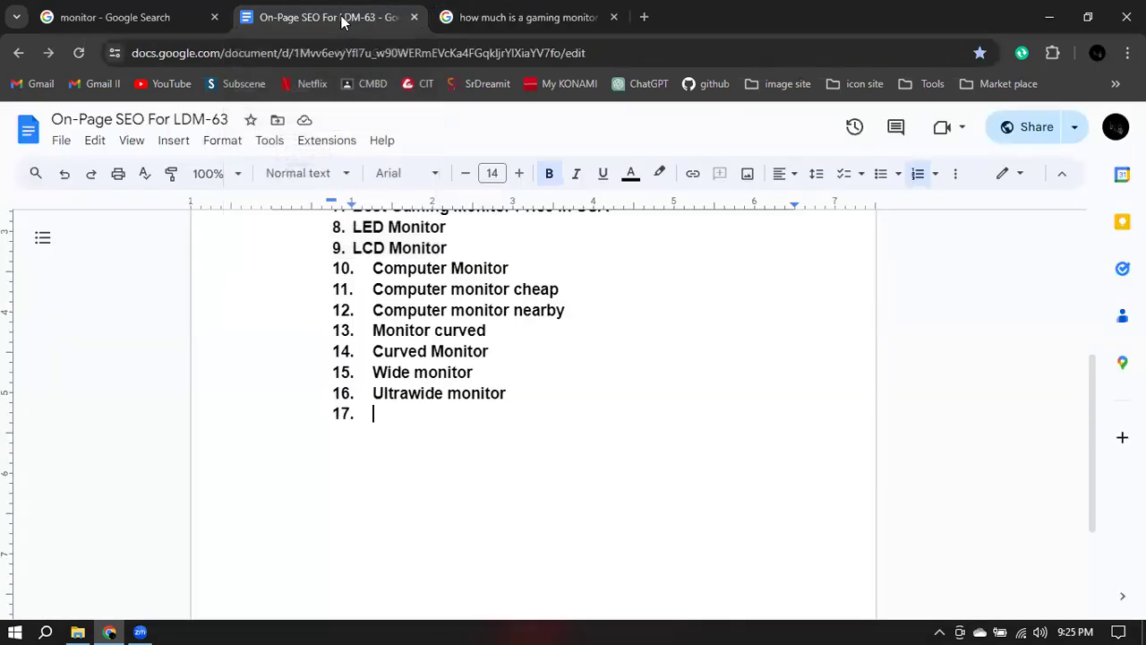
pyautogui.click(347, 17)
pyautogui.hotkey('ctrl', 'v')
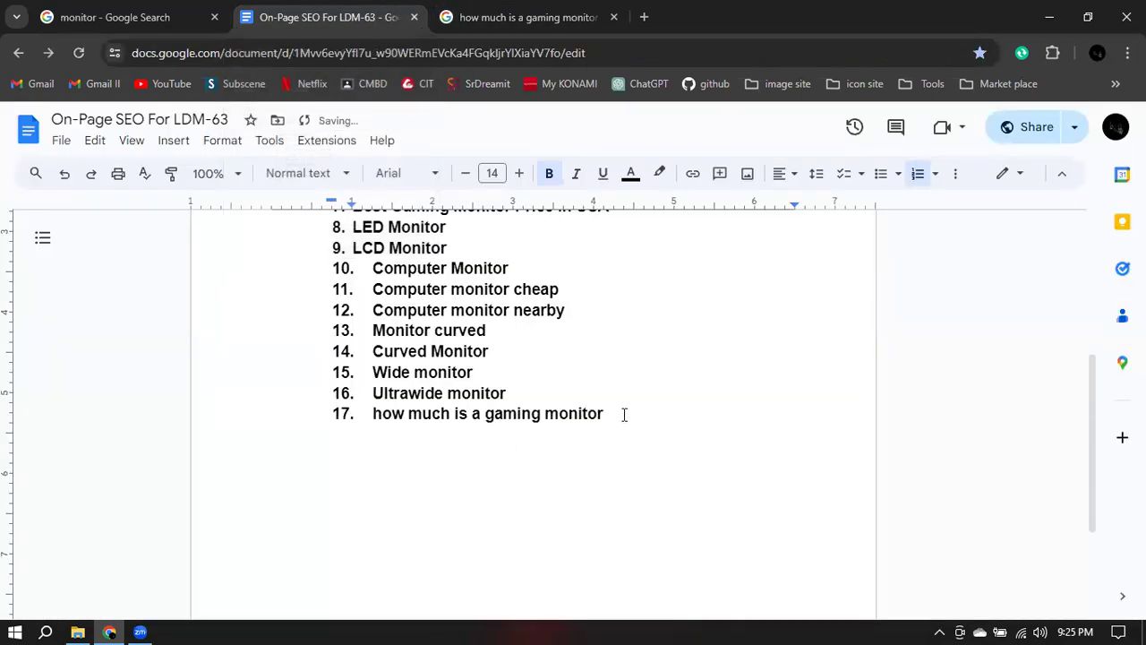
# Search Google for the suggested "best budget gaming monitor" and copy that query into the document as the eighteenth keyword item.
pyautogui.press('Return')
pyautogui.click(555, 10)
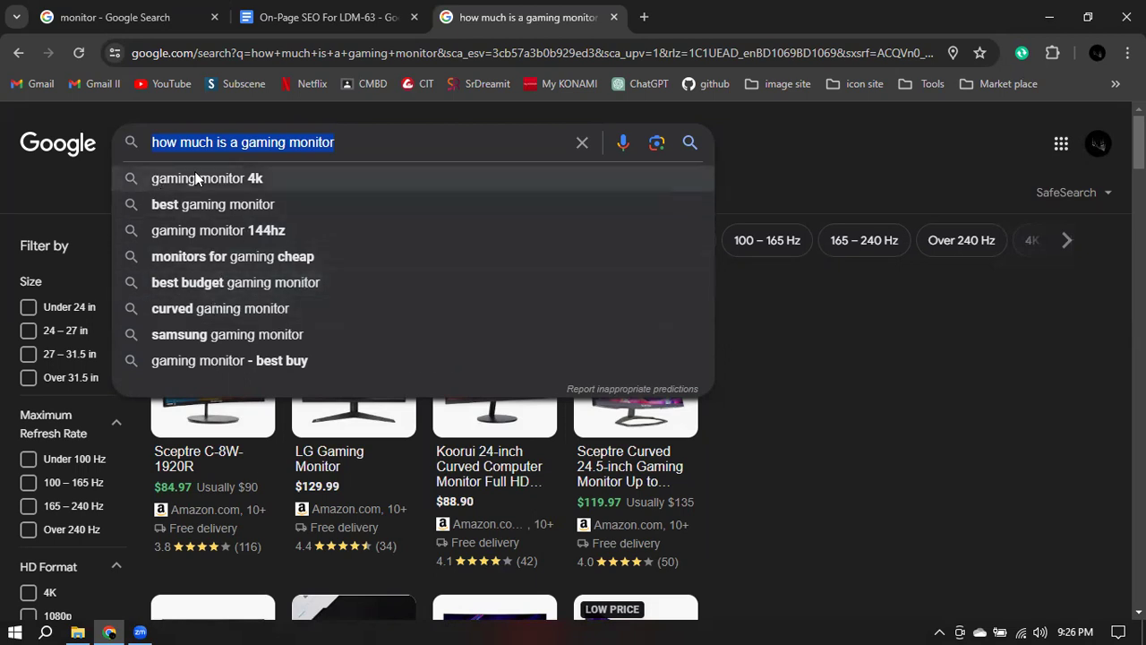
pyautogui.click(206, 282)
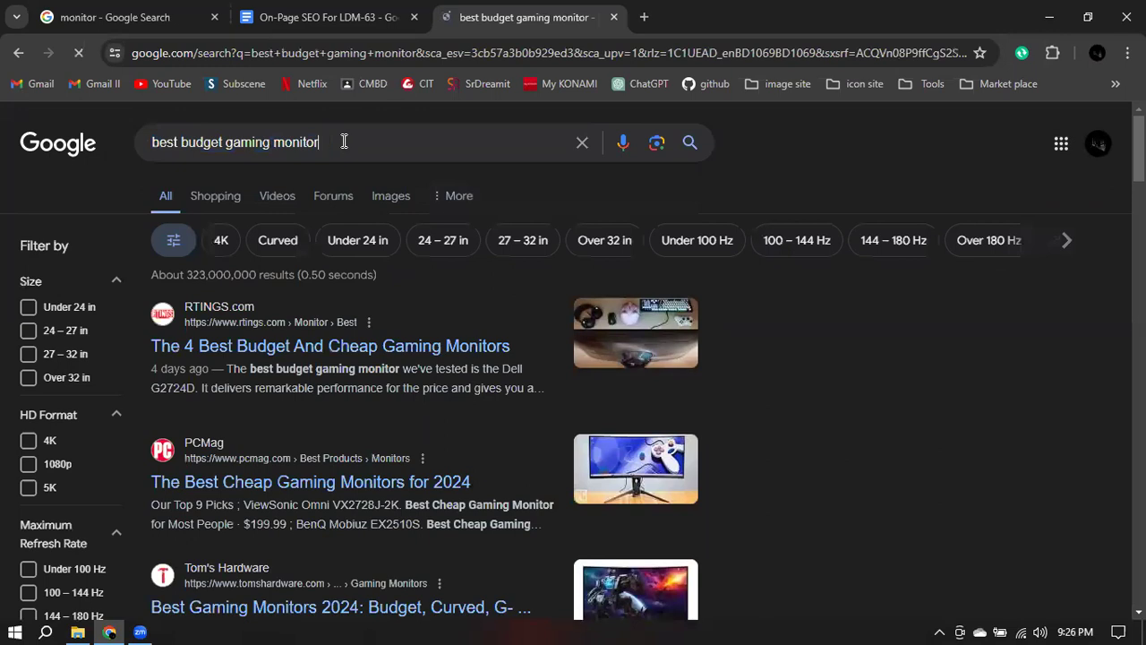
pyautogui.click(344, 141)
pyautogui.hotkey('ctrl', 'a')
pyautogui.hotkey('ctrl', 'c')
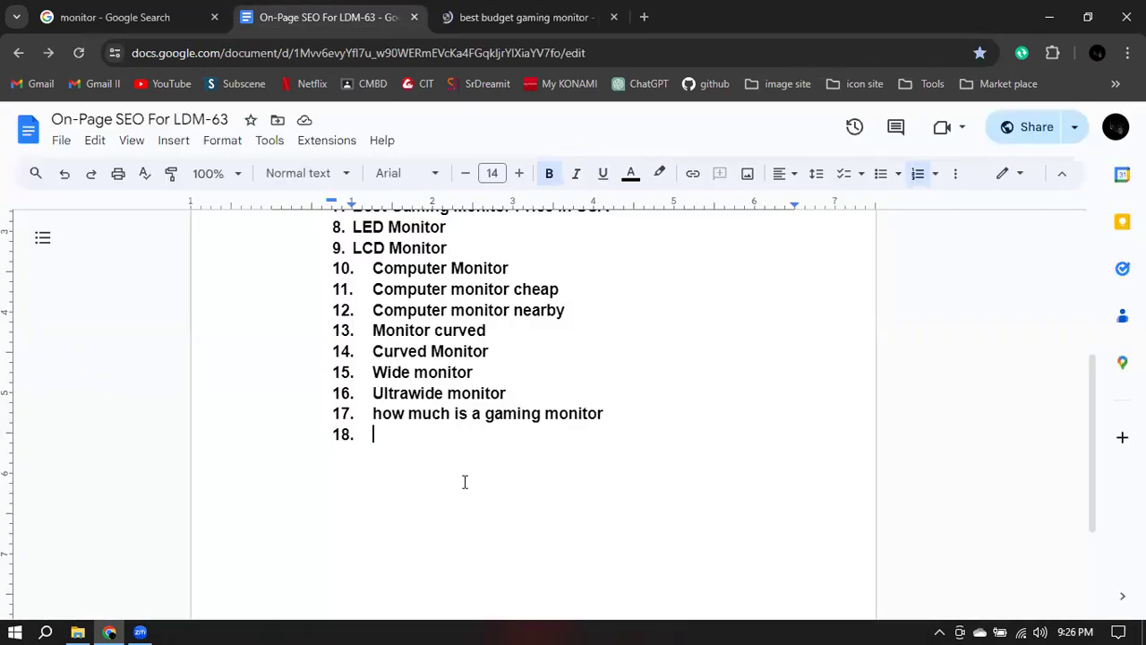
pyautogui.click(322, 17)
pyautogui.hotkey('ctrl', 'v')
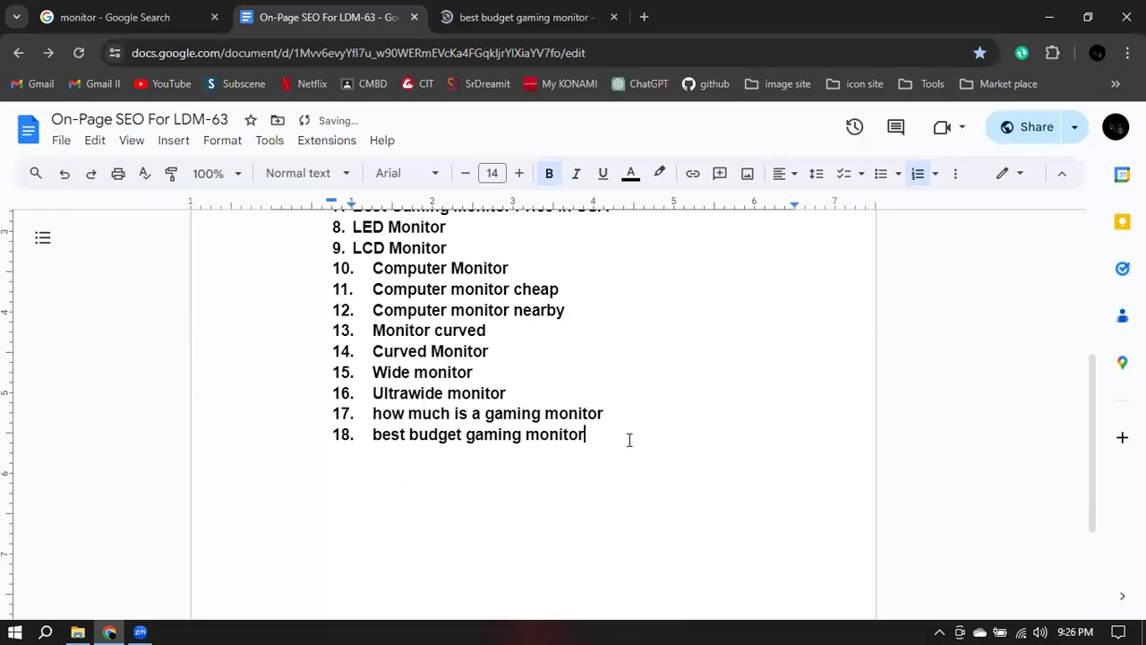
# Add "Gaming Monitor 4k" as the nineteenth item of the keyword list and start an empty twentieth item.
pyautogui.press('Return')
pyautogui.write('Gaming Monitor 4k')
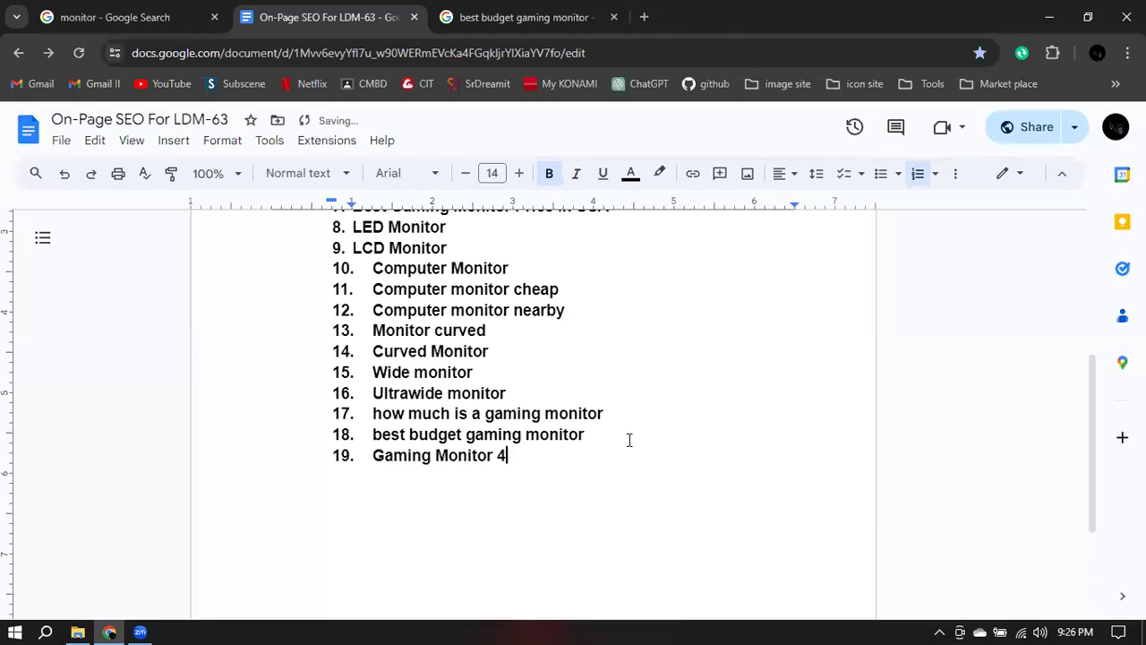
pyautogui.press('Return')
pyautogui.scroll(-2, 604, 430)
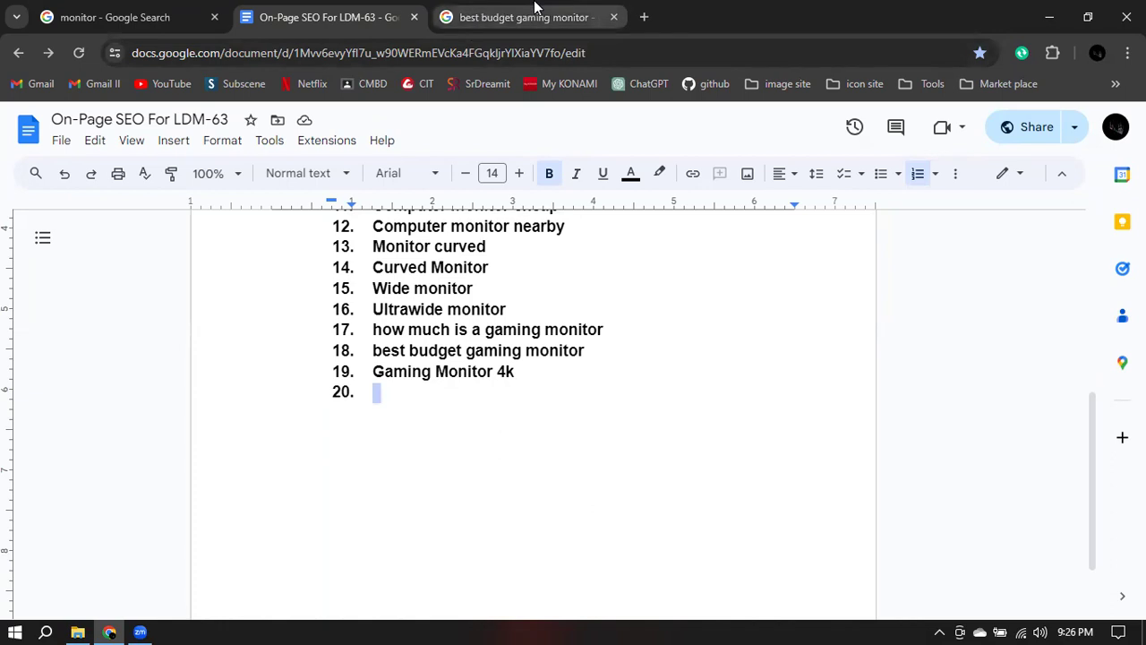
# Go through the Google results for "best budget gaming monitor" and open the related search "best budget gaming monitor for ps5".
pyautogui.click(488, 17)
pyautogui.click(810, 171)
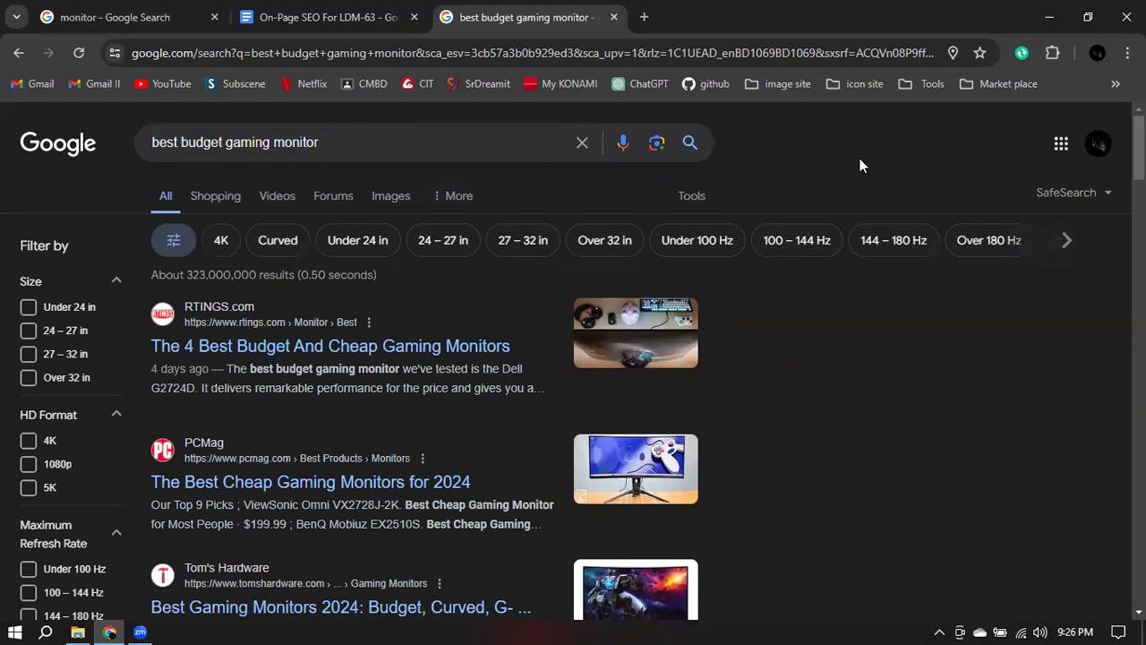
pyautogui.scroll(-20, 760, 208)
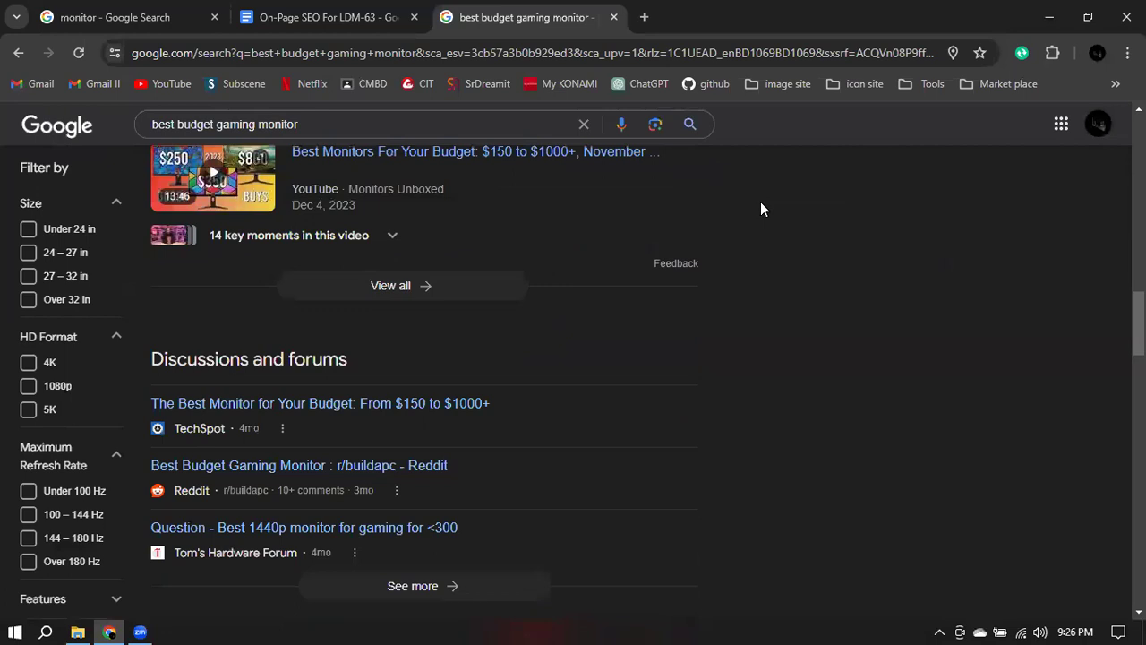
pyautogui.scroll(-12, 761, 205)
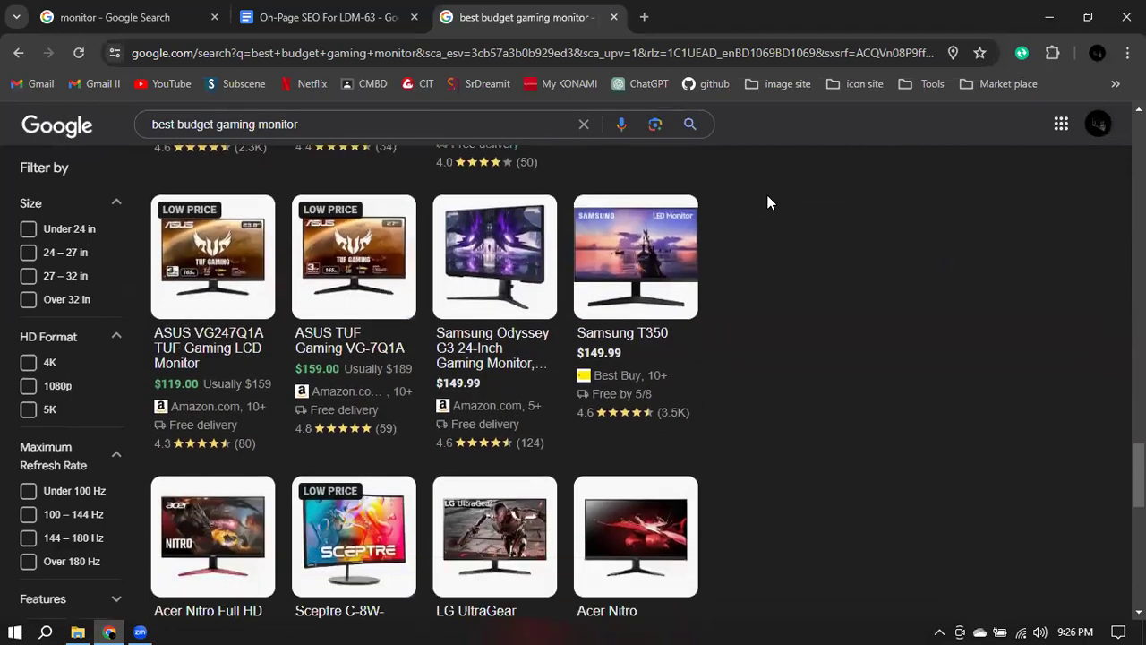
pyautogui.scroll(-5, 768, 200)
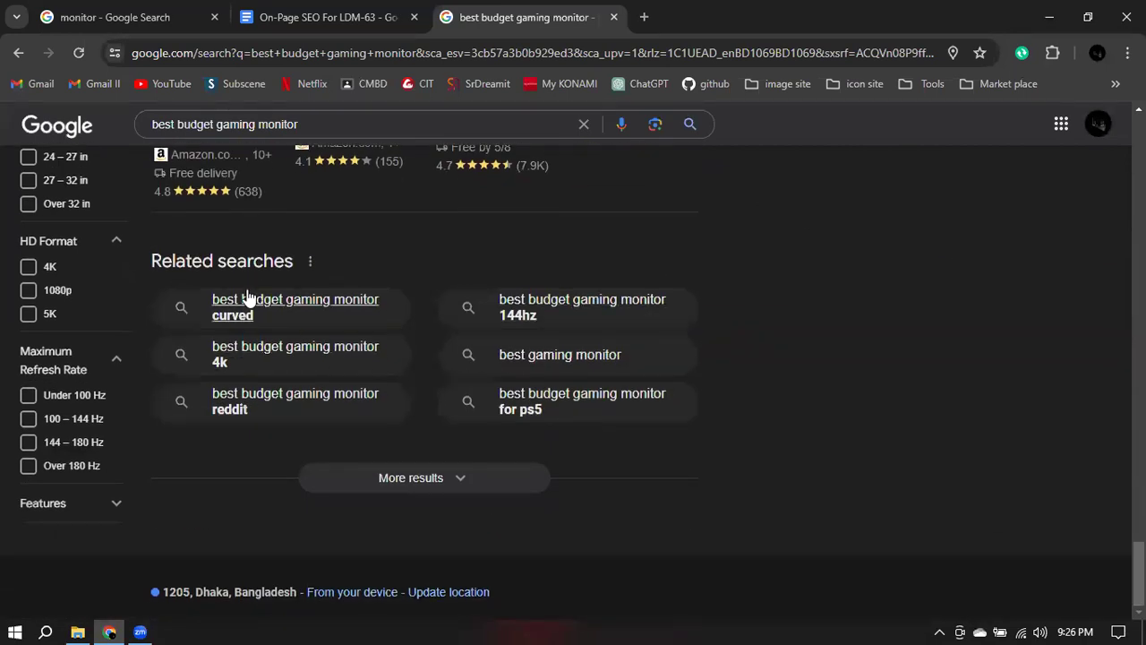
pyautogui.moveTo(154, 261); pyautogui.dragTo(294, 273)
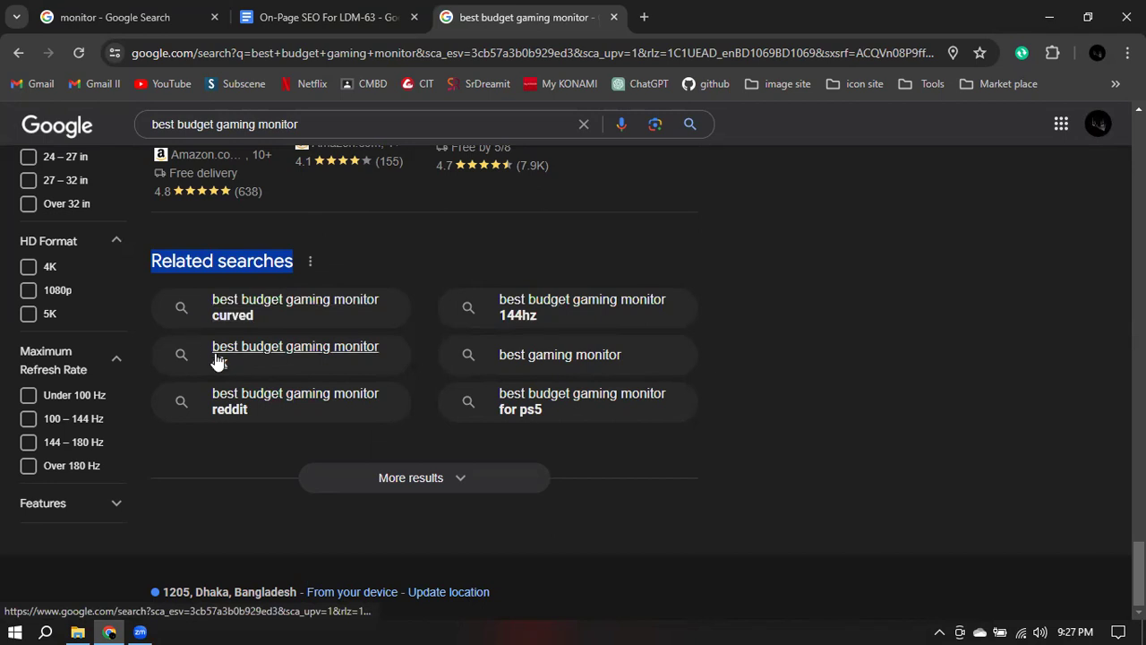
pyautogui.click(516, 412)
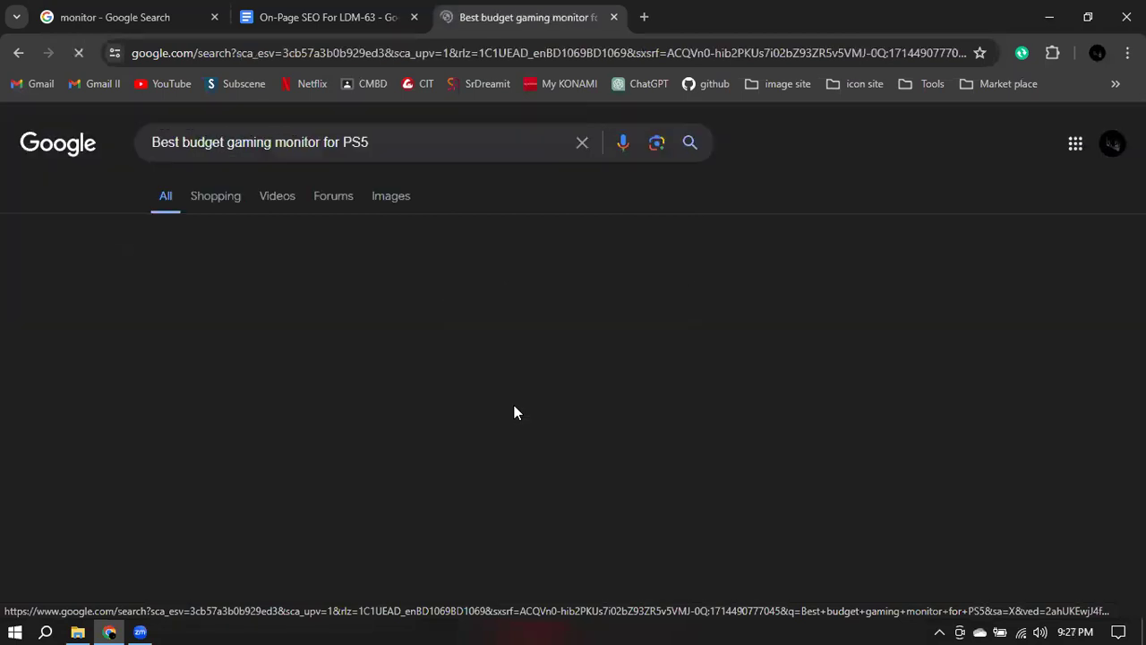
# Search Google for the suggested "best monitor for ps5" and copy that query into the document as the twentieth keyword item, starting an empty twenty-first.
pyautogui.click(414, 146)
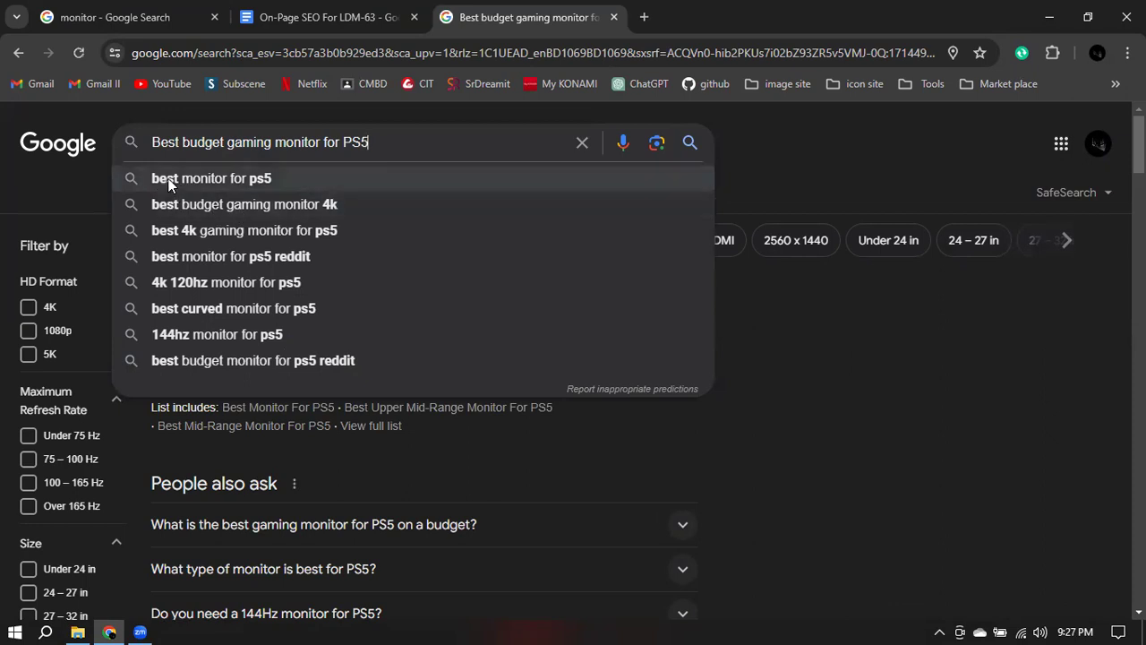
pyautogui.click(223, 181)
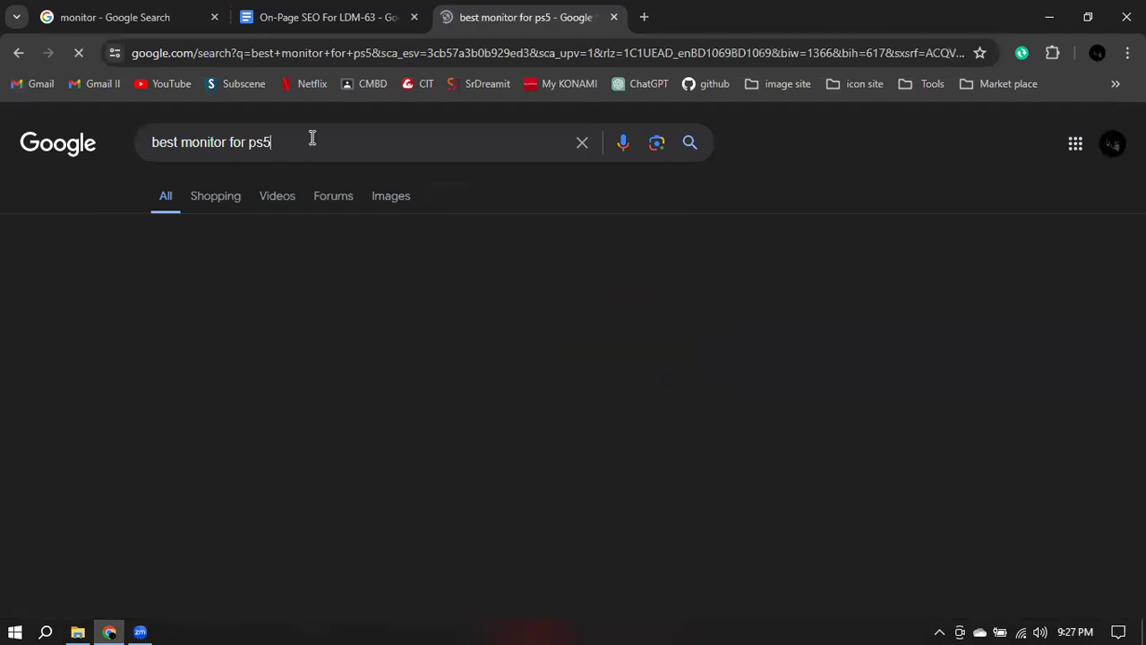
pyautogui.tripleClick(311, 138)
pyautogui.hotkey('ctrl', 'c')
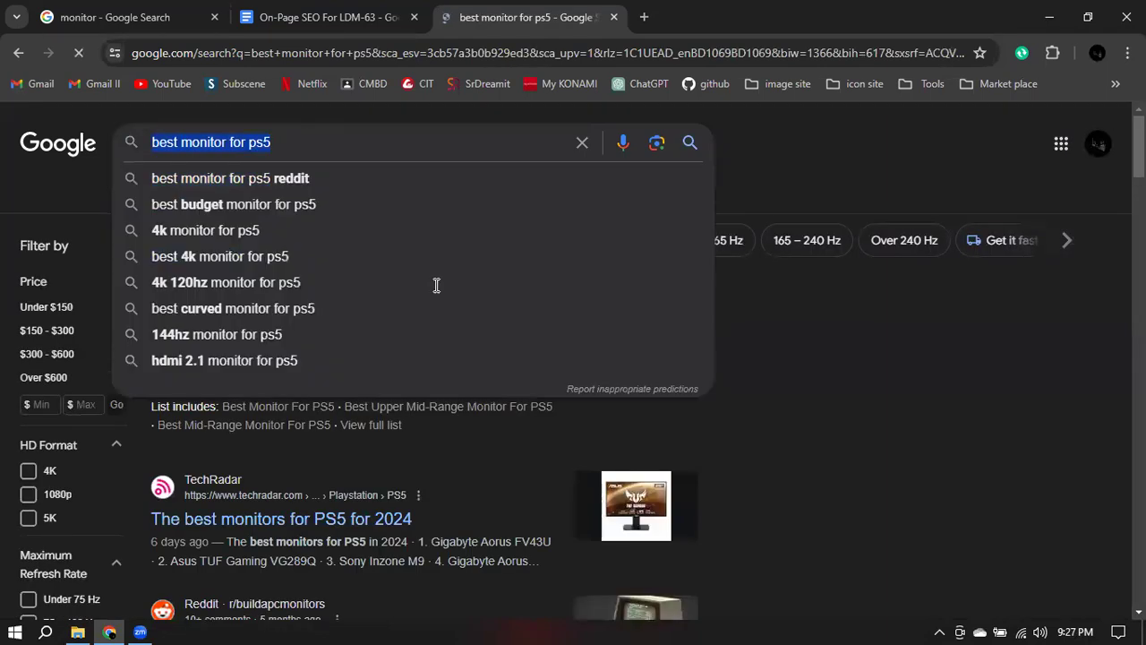
pyautogui.click(296, 14)
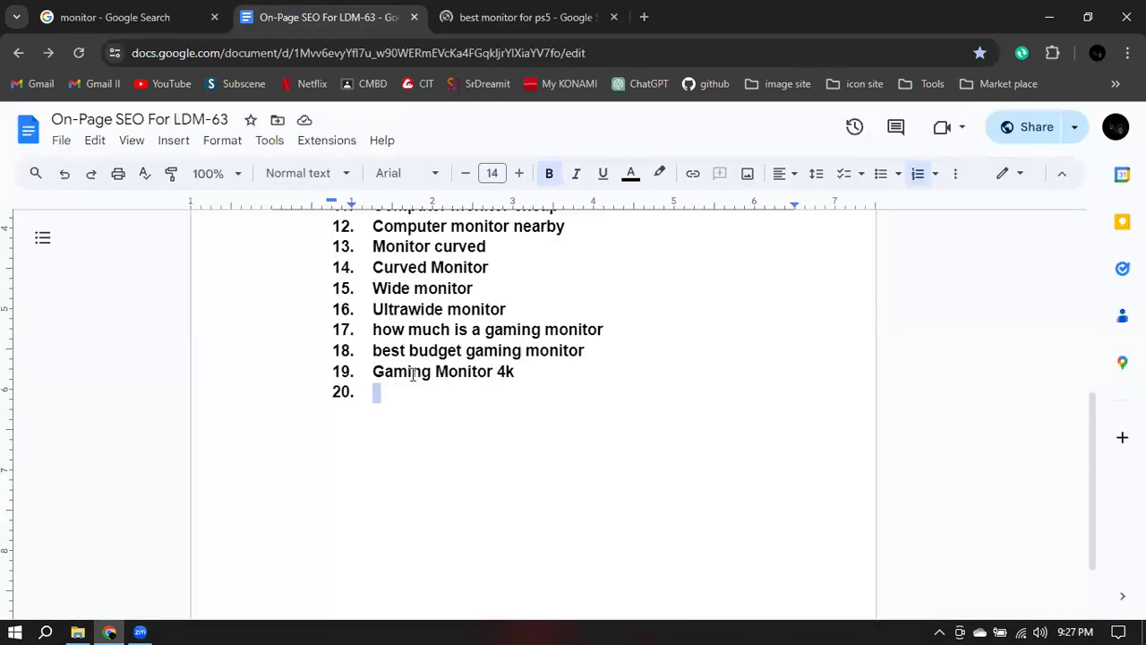
pyautogui.hotkey('ctrl', 'v')
pyautogui.press('Return')
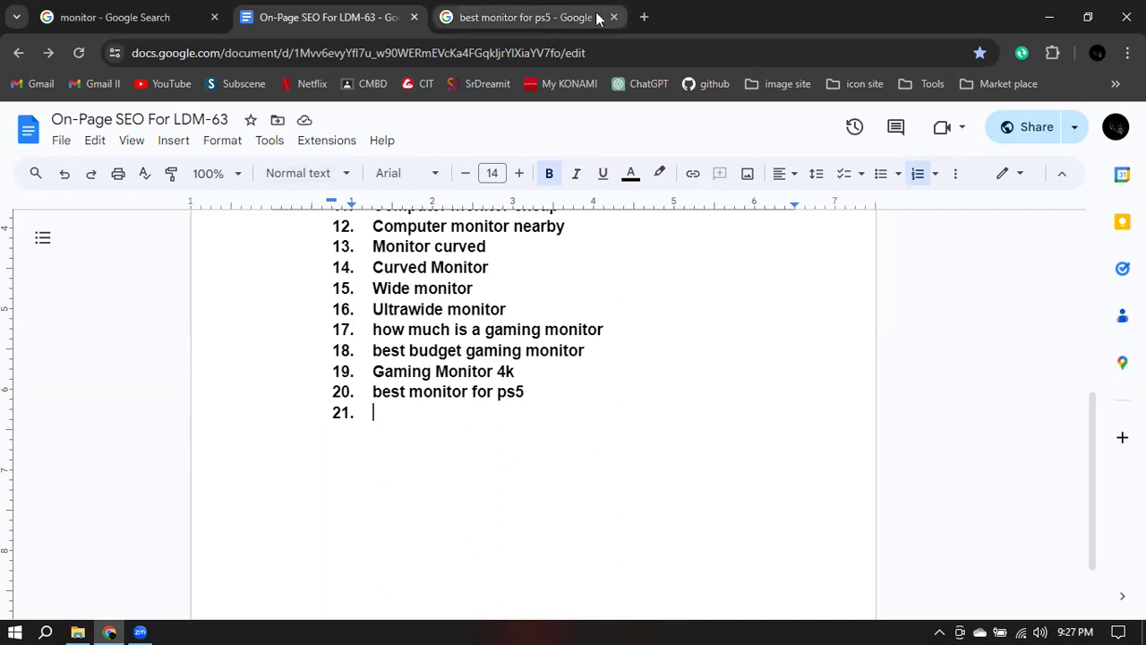
# Search Google for "google keyword planner" in a new browser tab.
pyautogui.click(641, 18)
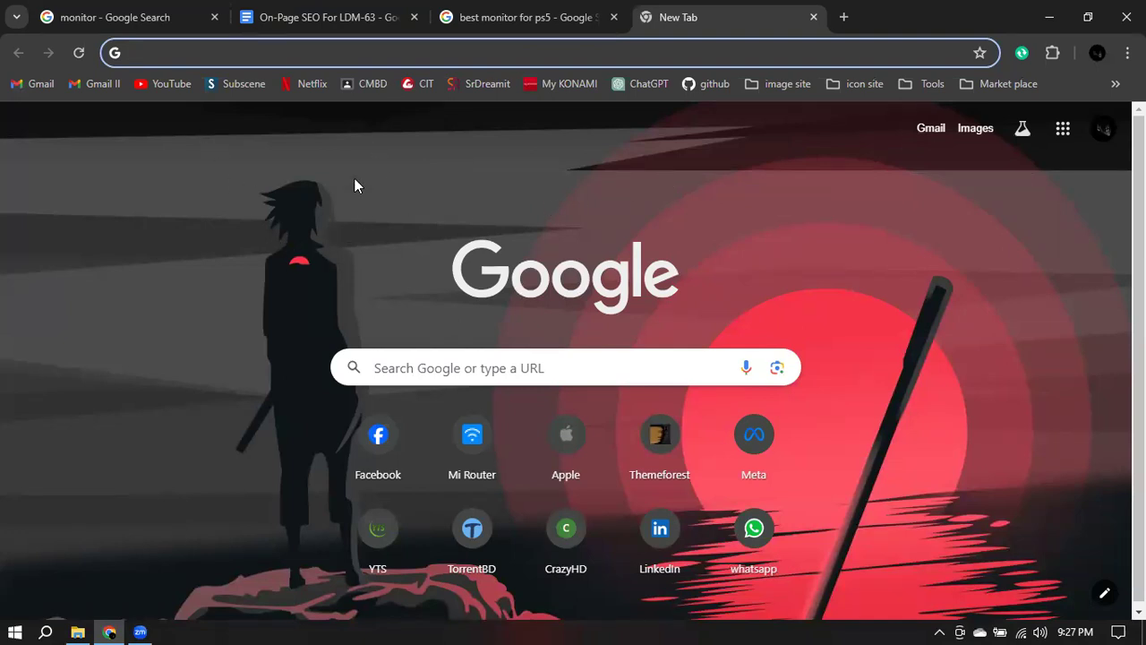
pyautogui.click(294, 52)
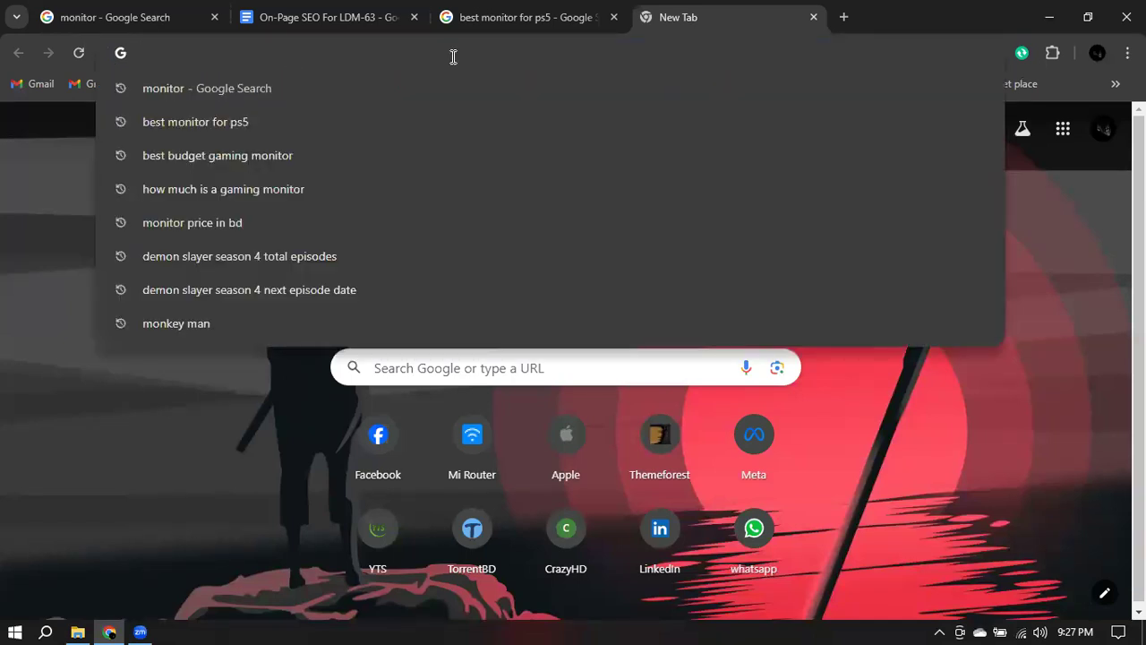
pyautogui.write('google')
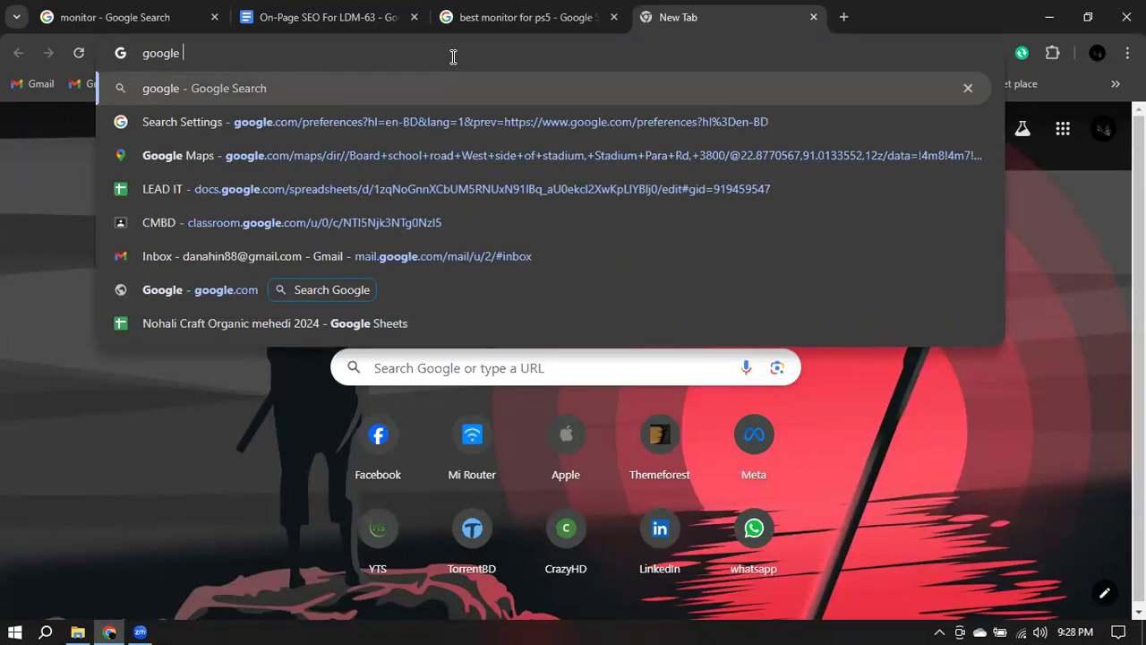
pyautogui.write(' key')
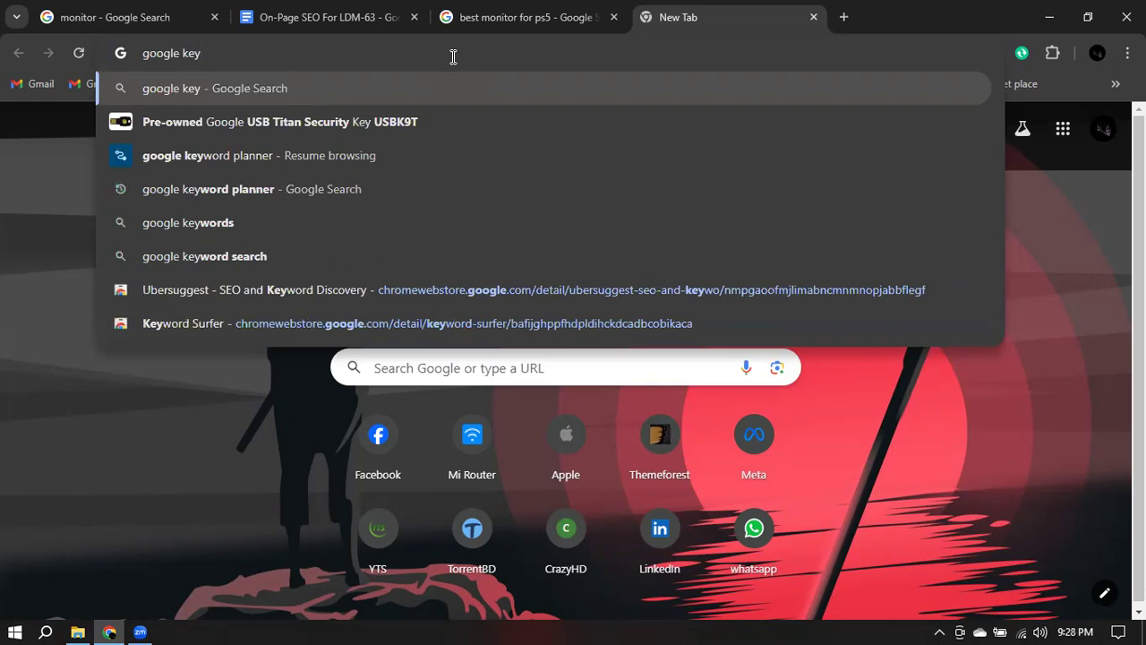
pyautogui.write('word')
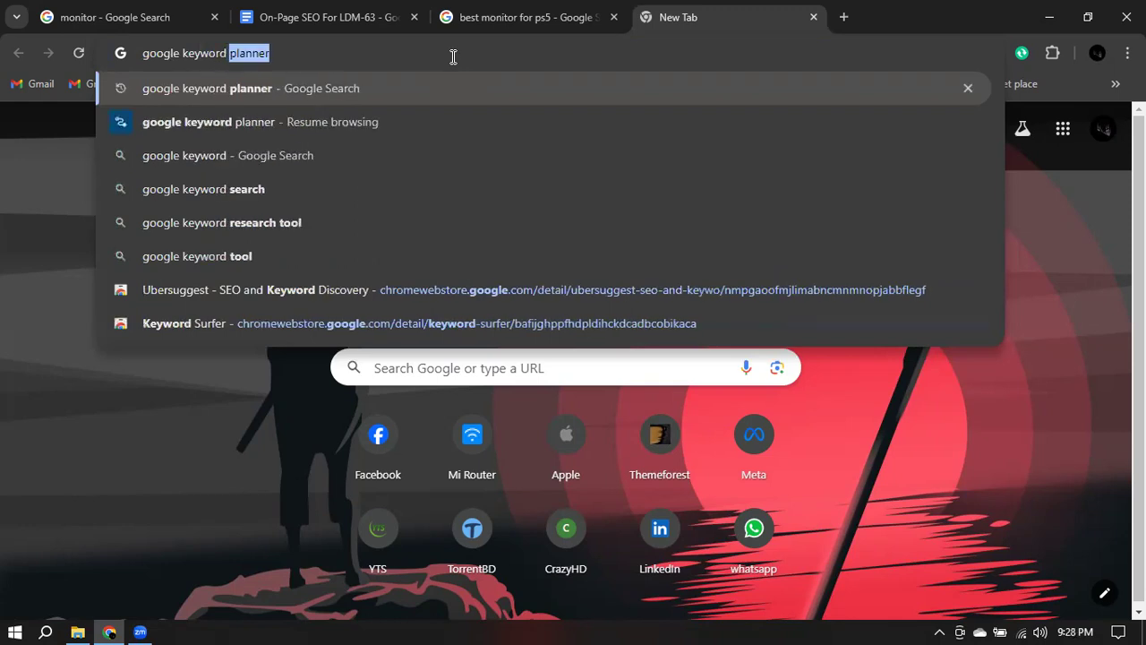
pyautogui.press('Return')
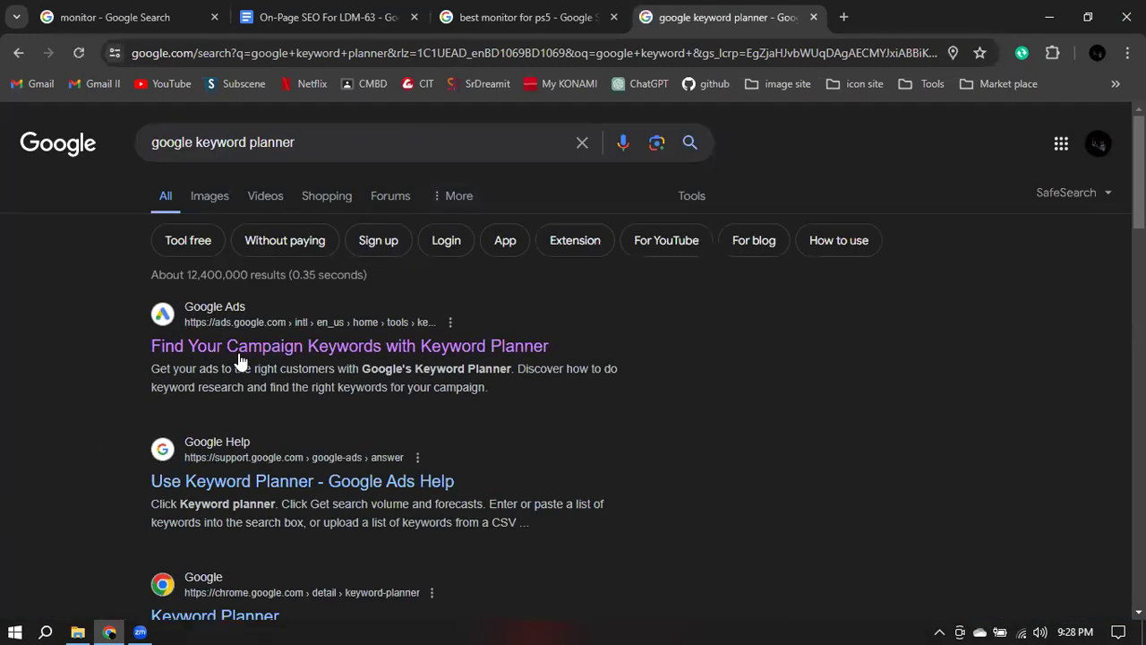
# Look over the keyword planner search results and the Keyword Planner extension's Chrome Web Store page, and return to the results.
pyautogui.scroll(-1, 307, 358)
pyautogui.scroll(-3, 307, 274)
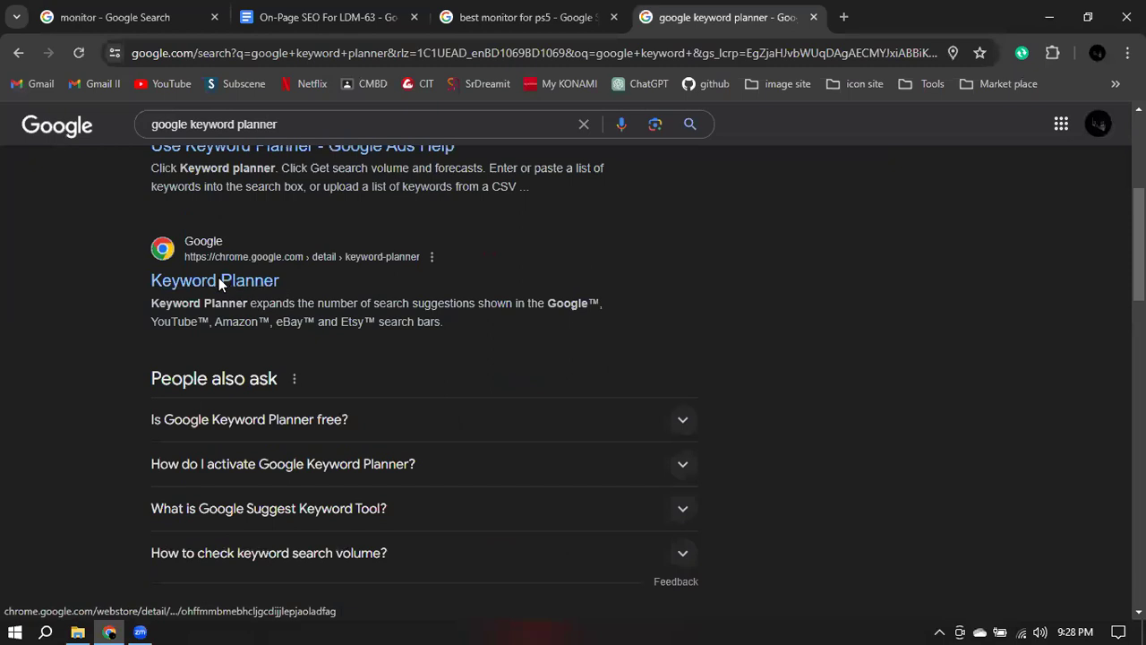
pyautogui.scroll(2, 286, 291)
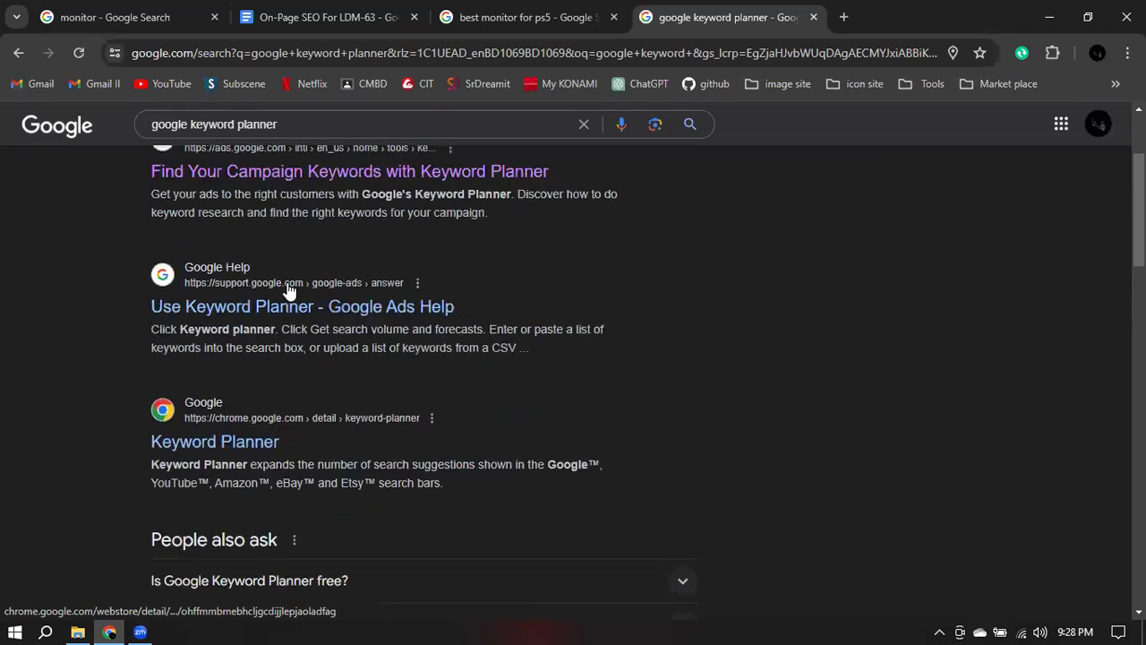
pyautogui.scroll(2, 289, 291)
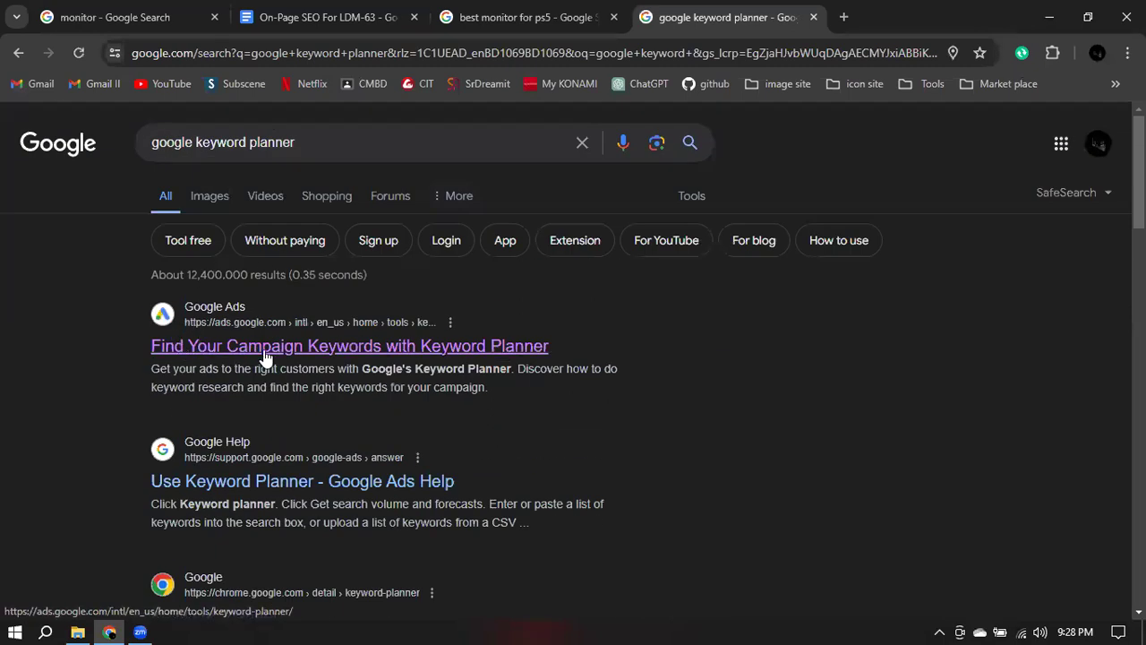
pyautogui.scroll(-3, 265, 358)
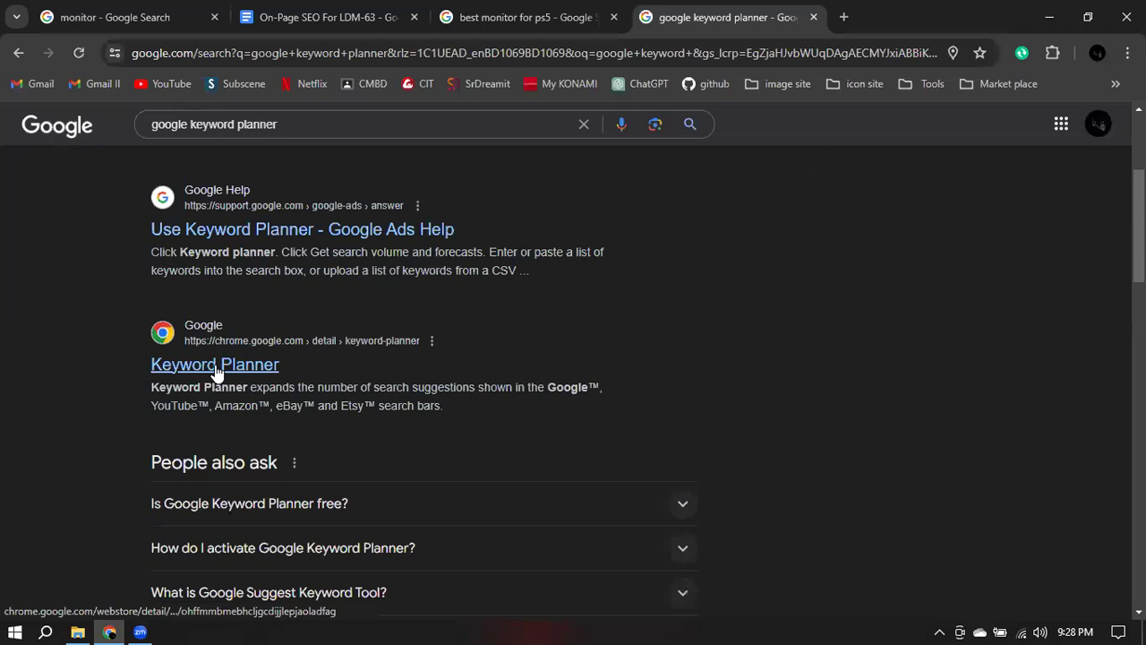
pyautogui.click(216, 369)
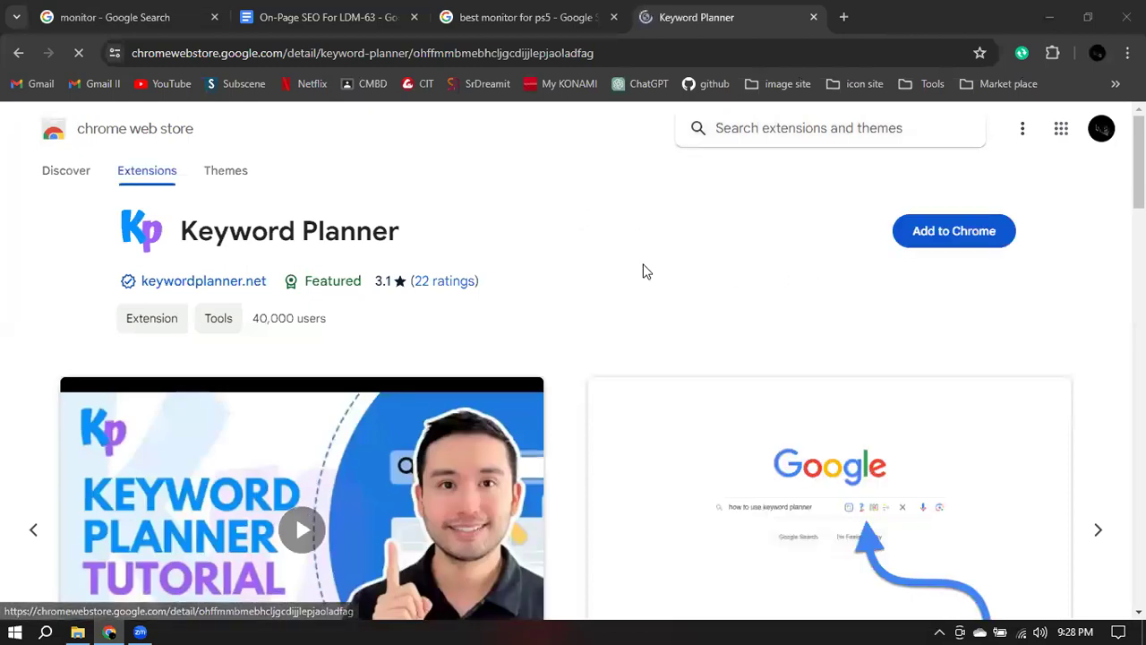
pyautogui.scroll(-2, 542, 222)
pyautogui.scroll(3, 542, 222)
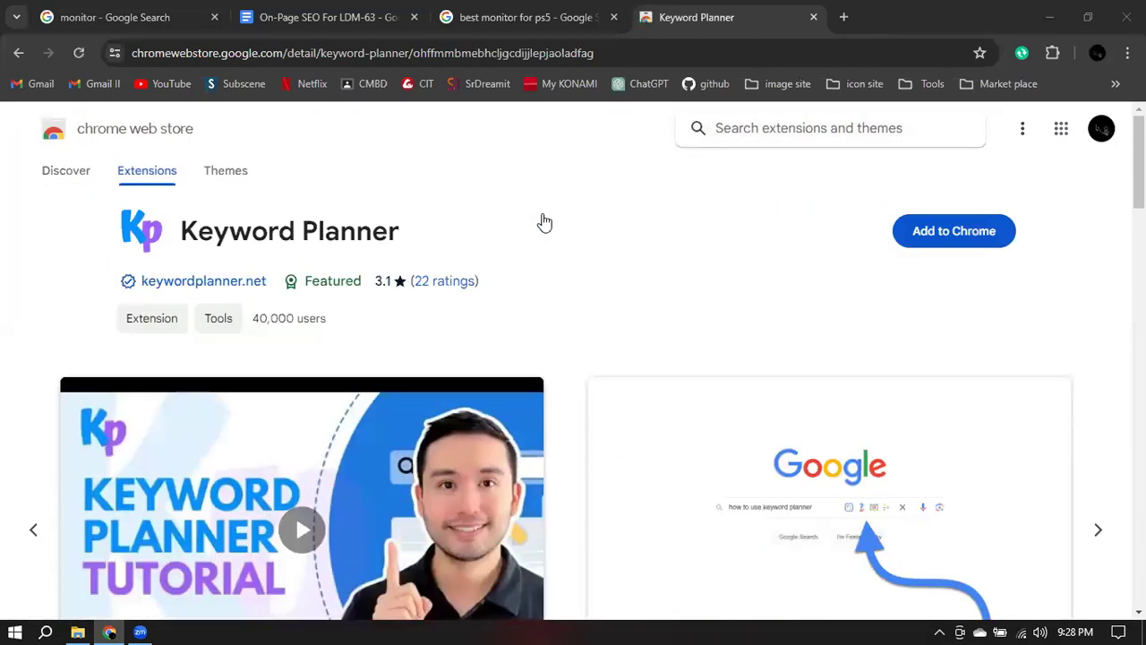
pyautogui.click(18, 53)
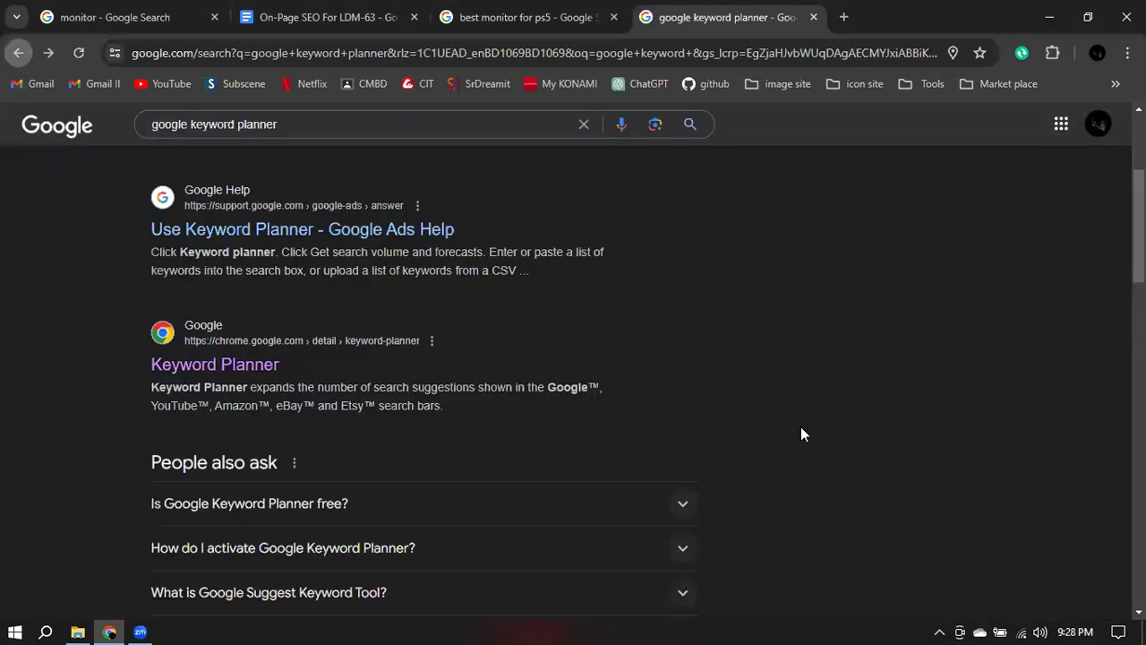
# Open Keyword Planner through the Google Ads search result using the first listed Ads account, and hide the notice about ads not running.
pyautogui.scroll(3, 671, 403)
pyautogui.click(307, 346)
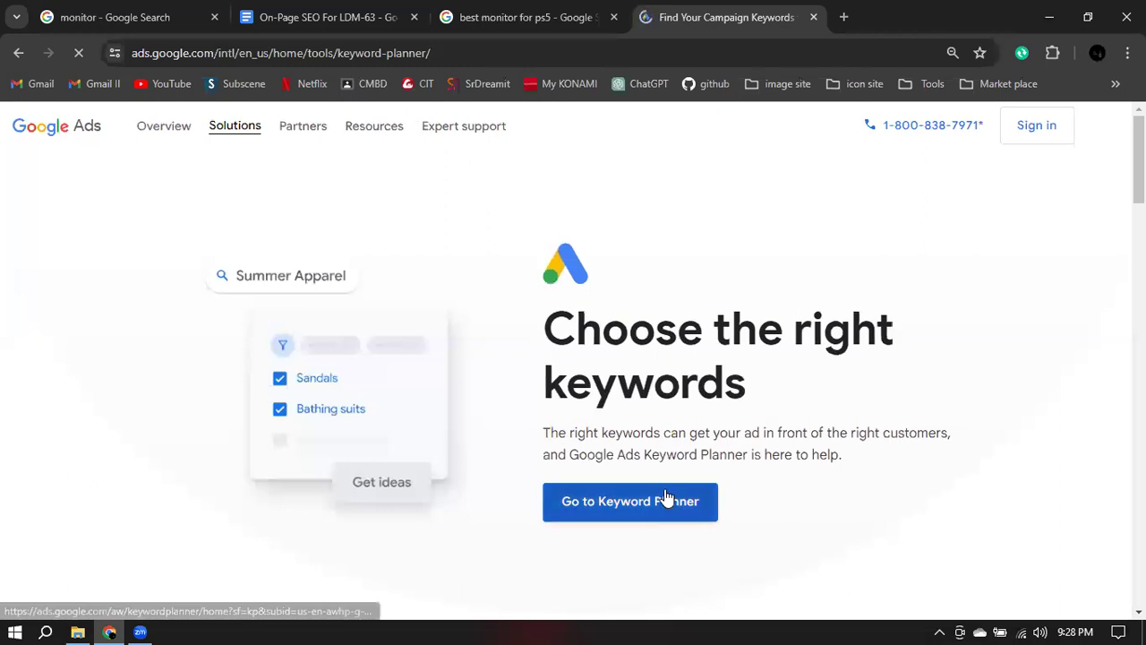
pyautogui.click(667, 498)
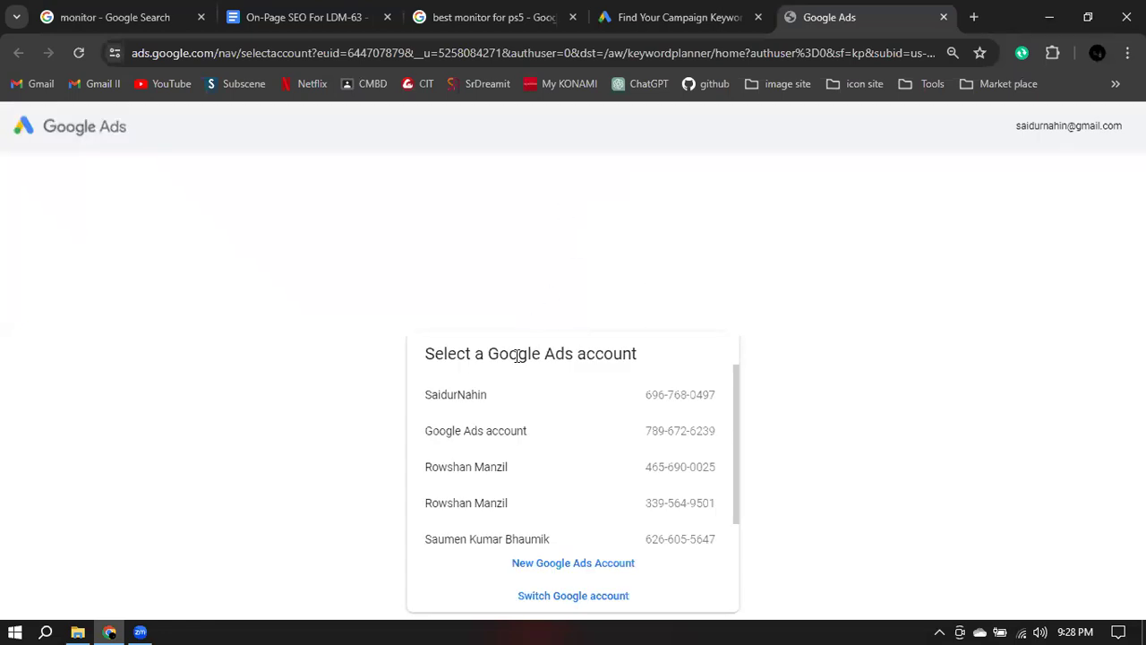
pyautogui.click(494, 403)
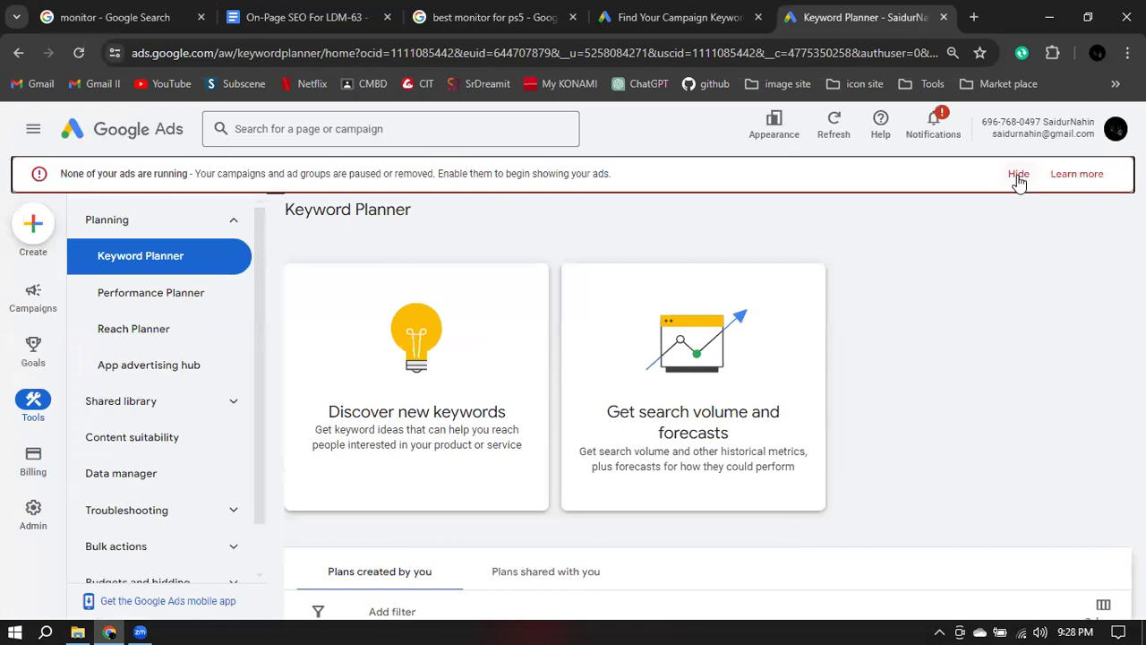
pyautogui.click(1018, 177)
pyautogui.click(928, 167)
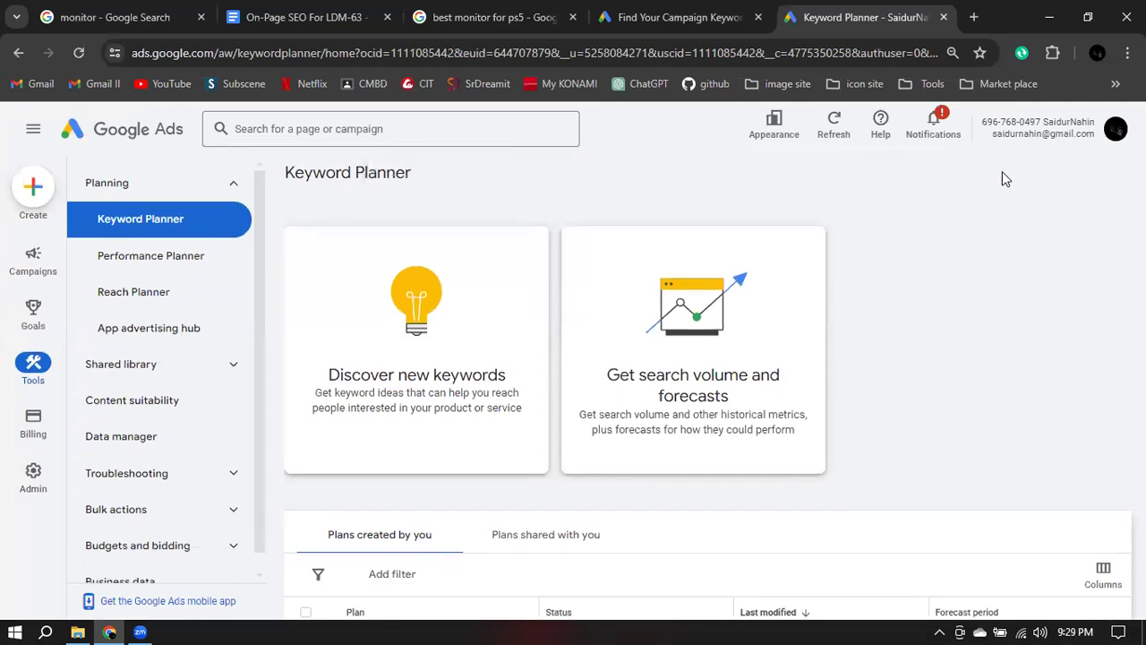
# Start discovering new keywords and replace the targeted location Bangladesh with United States.
pyautogui.click(439, 355)
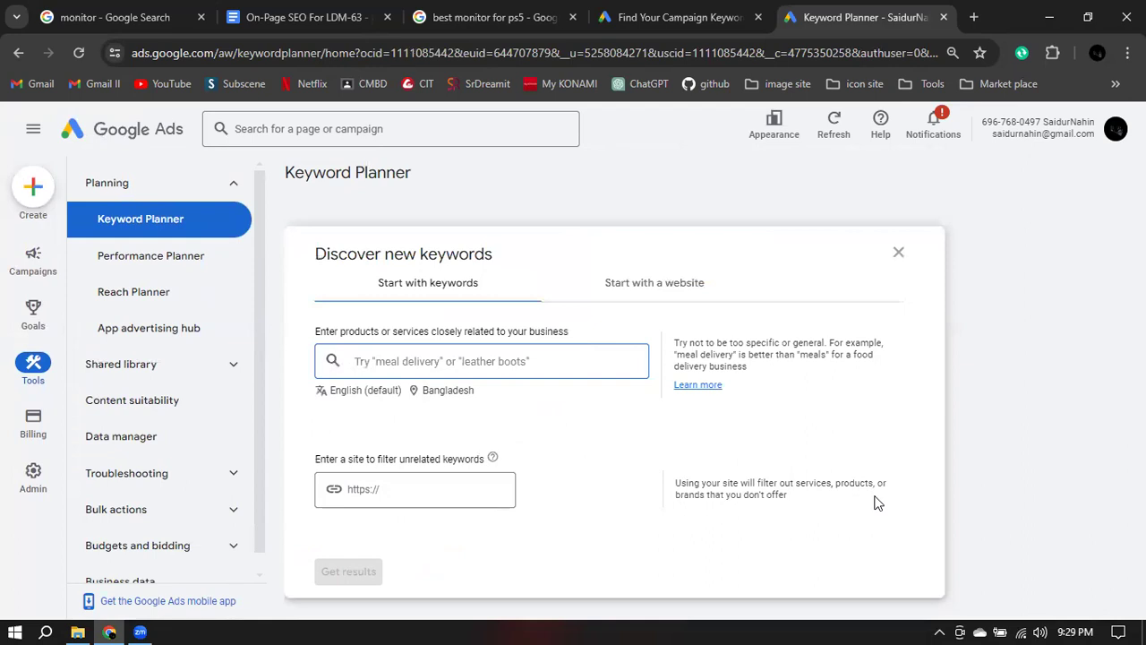
pyautogui.click(439, 394)
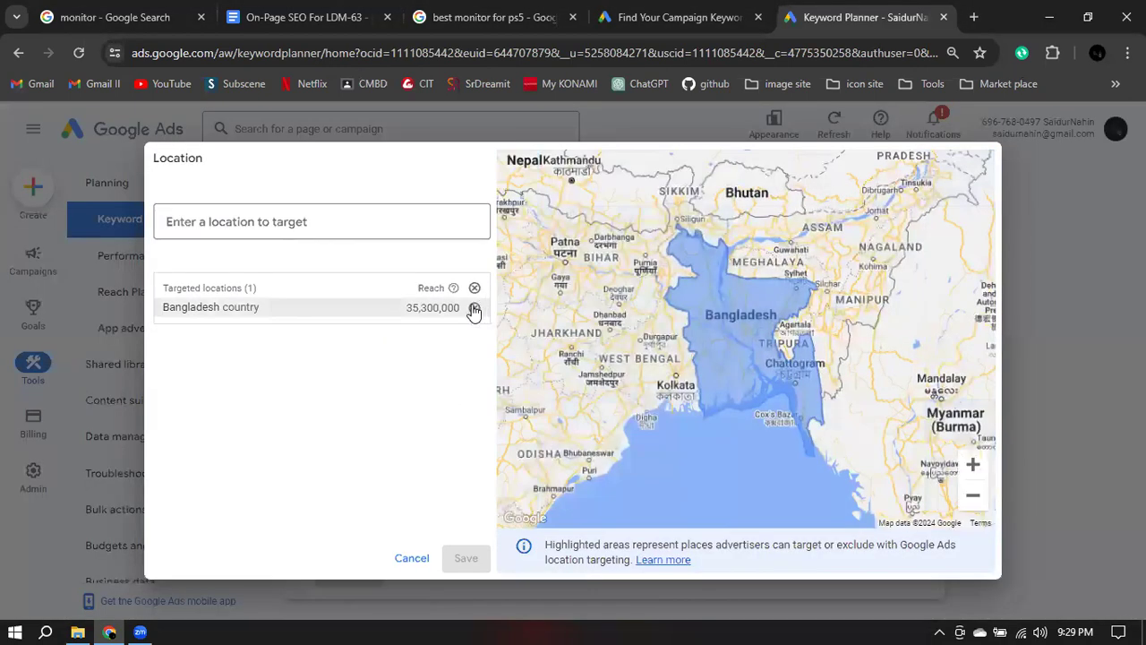
pyautogui.click(474, 308)
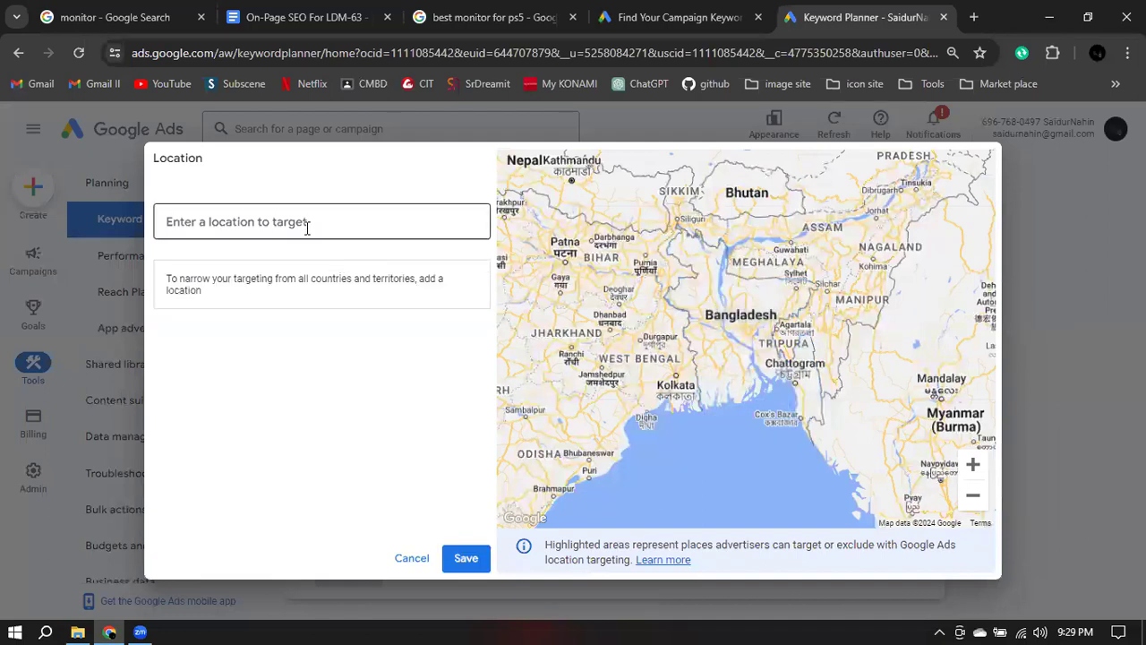
pyautogui.write('uni')
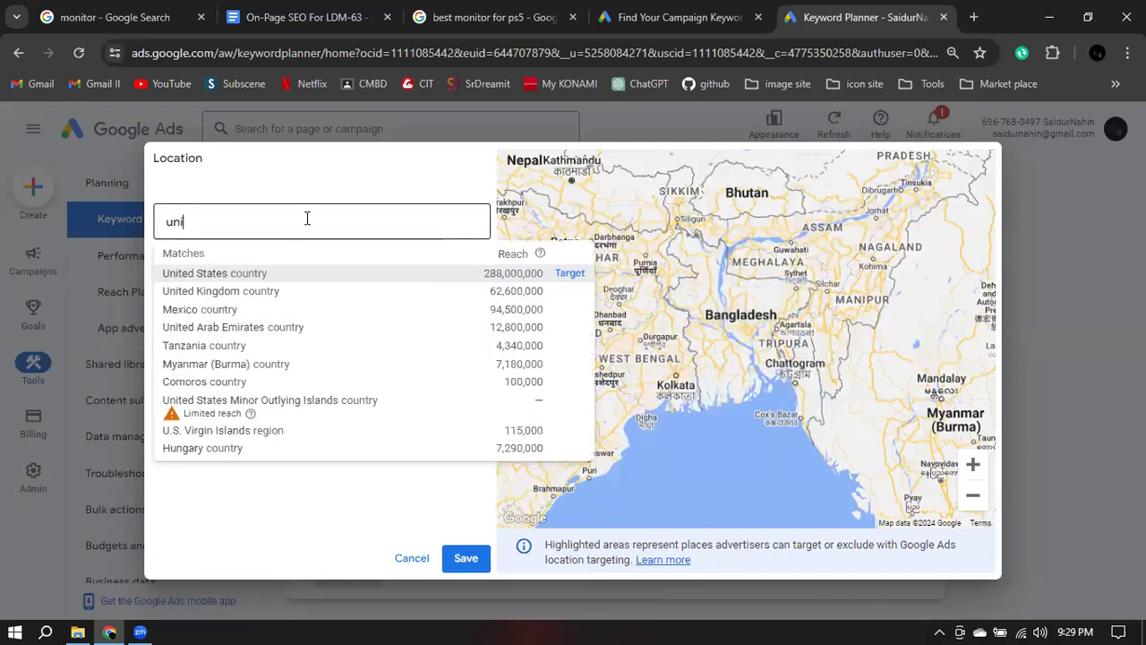
pyautogui.click(251, 274)
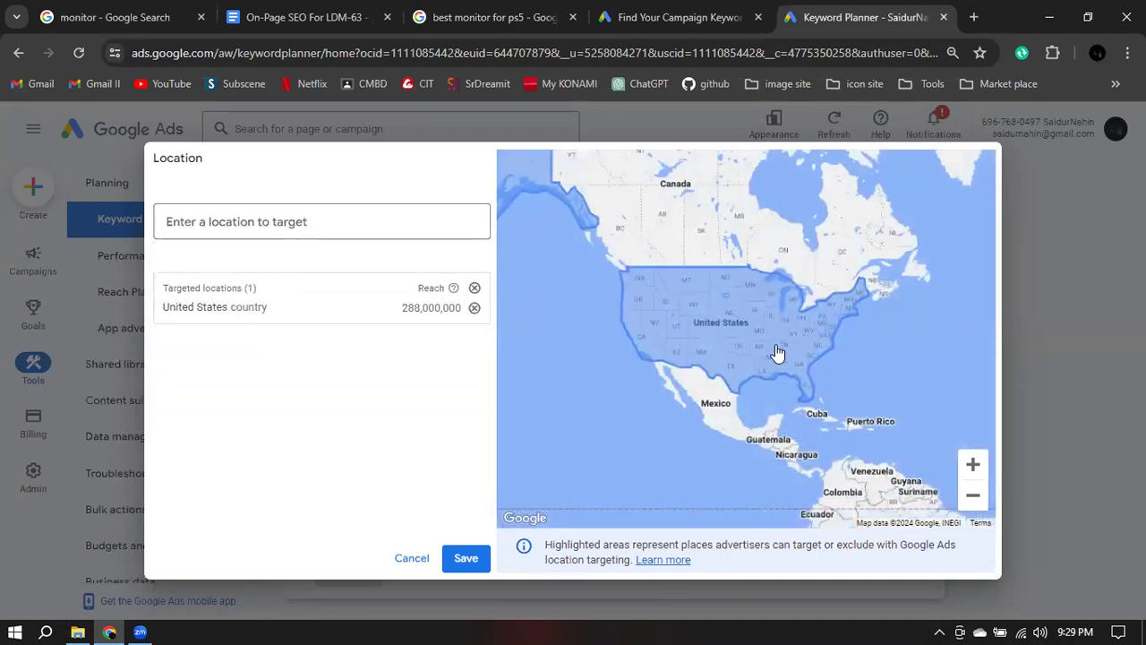
pyautogui.click(468, 558)
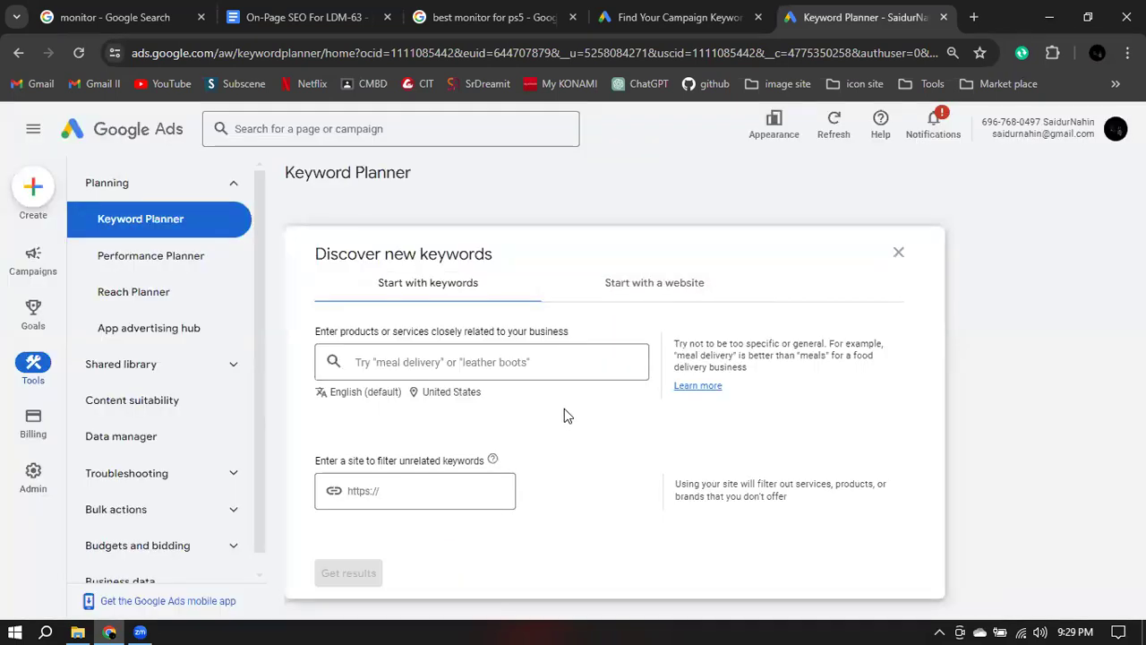
pyautogui.scroll(-1, 564, 407)
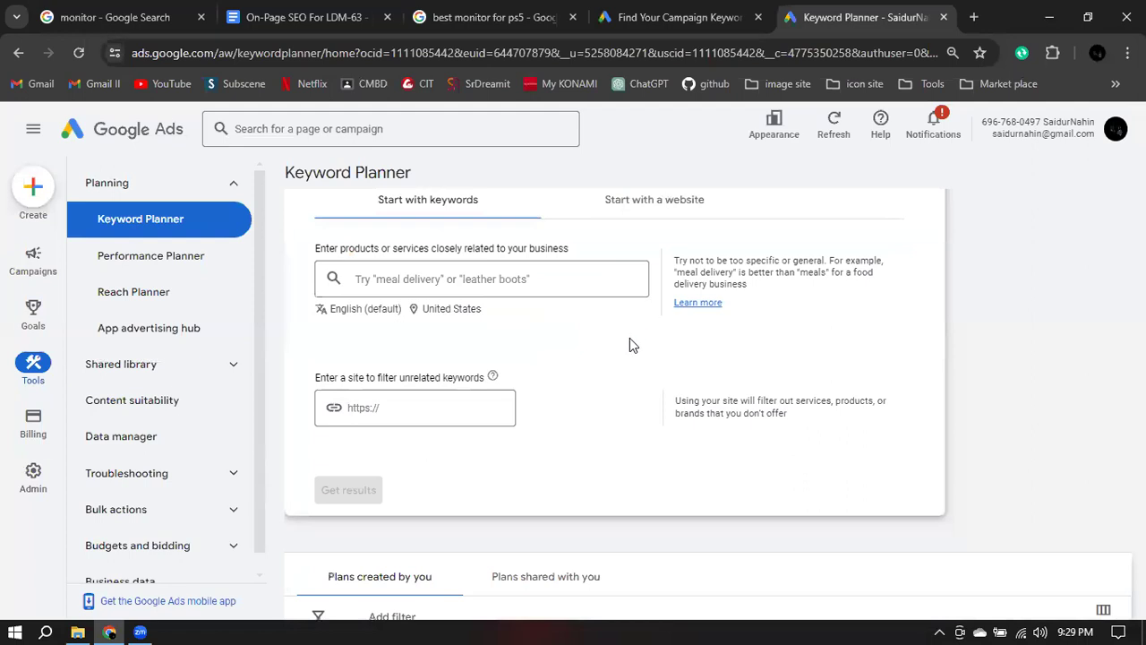
# Enter Monitor and Gaming monitor as the starting keywords for discovering new keywords.
pyautogui.scroll(1, 630, 343)
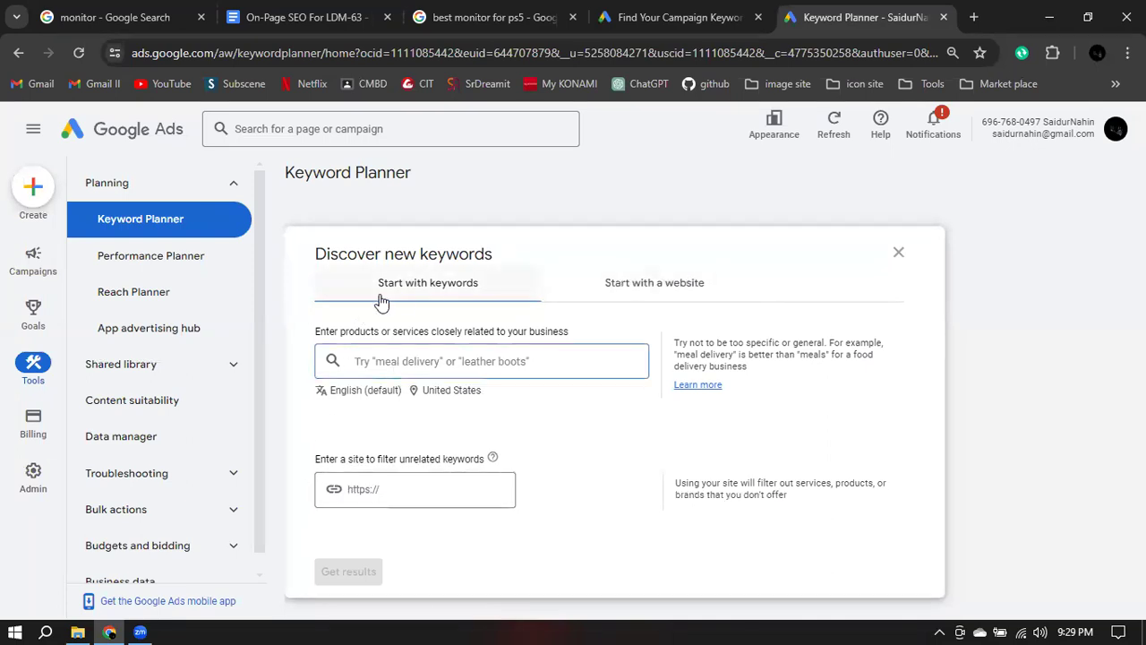
pyautogui.click(667, 285)
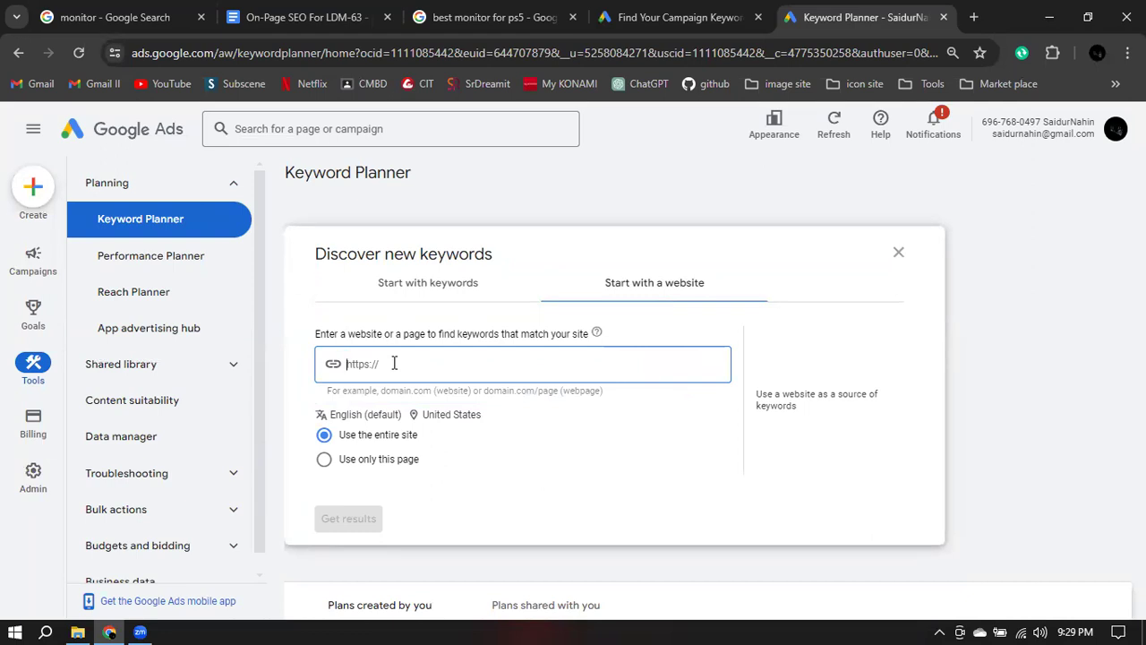
pyautogui.click(442, 282)
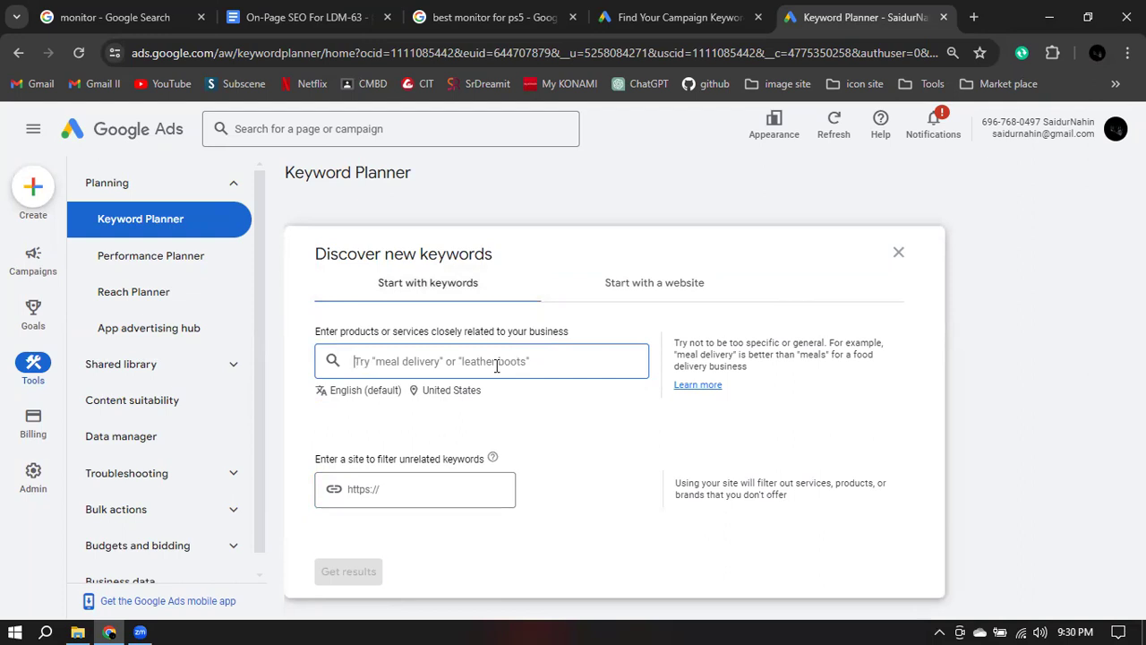
pyautogui.write('Monitor')
pyautogui.press('Return')
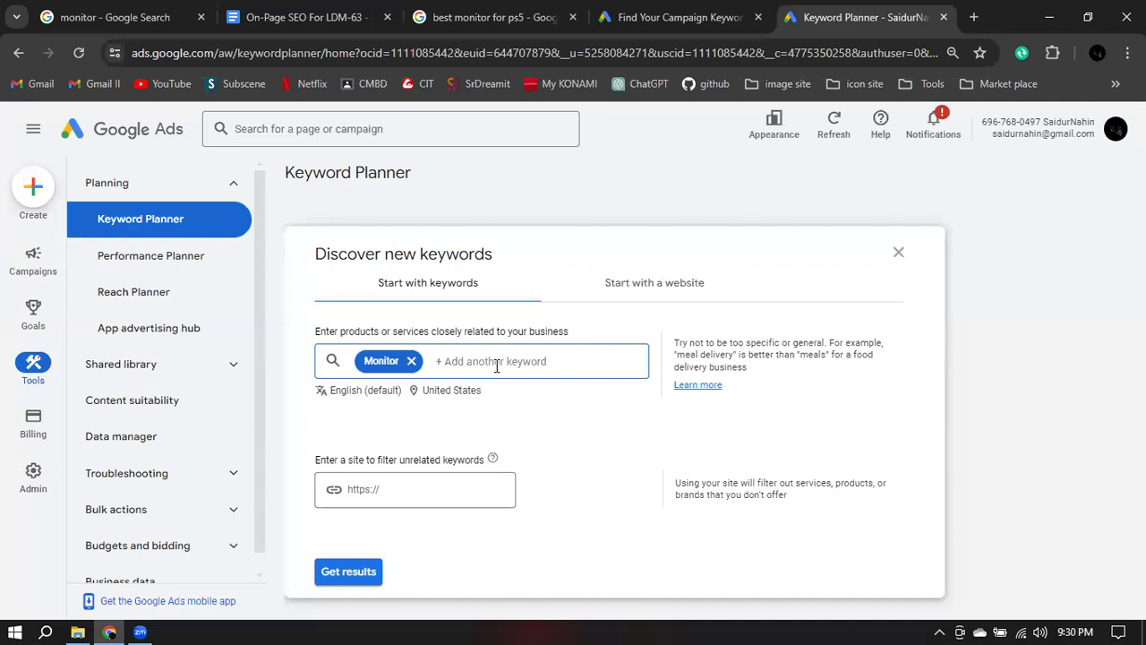
pyautogui.write('Gaming monito')
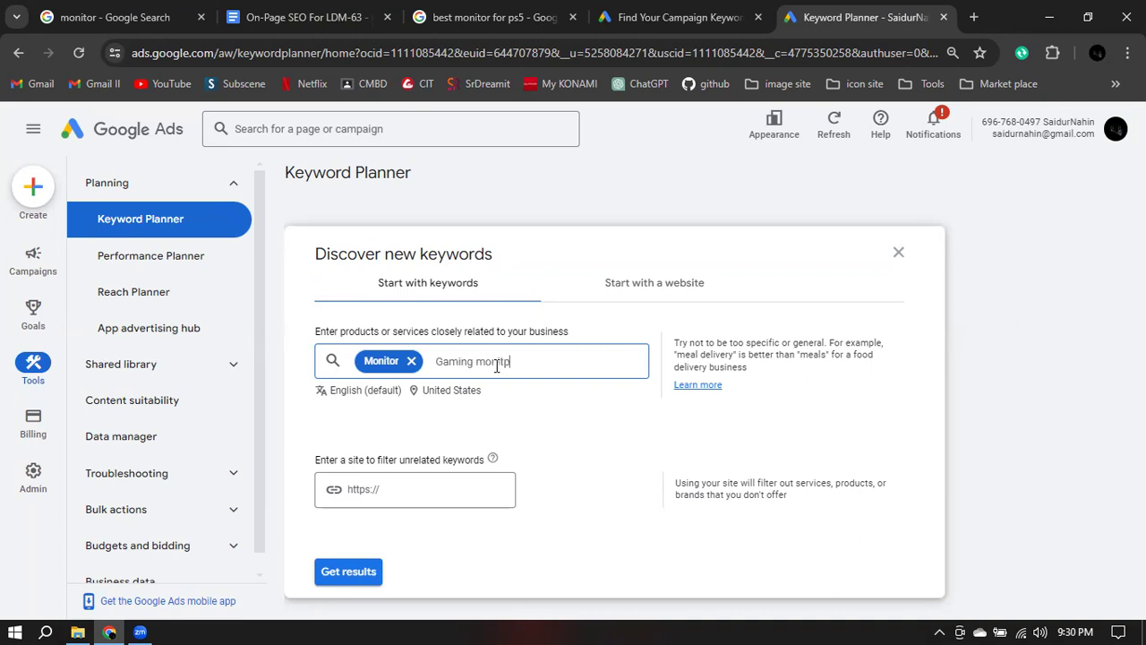
pyautogui.write('r')
pyautogui.press('Return')
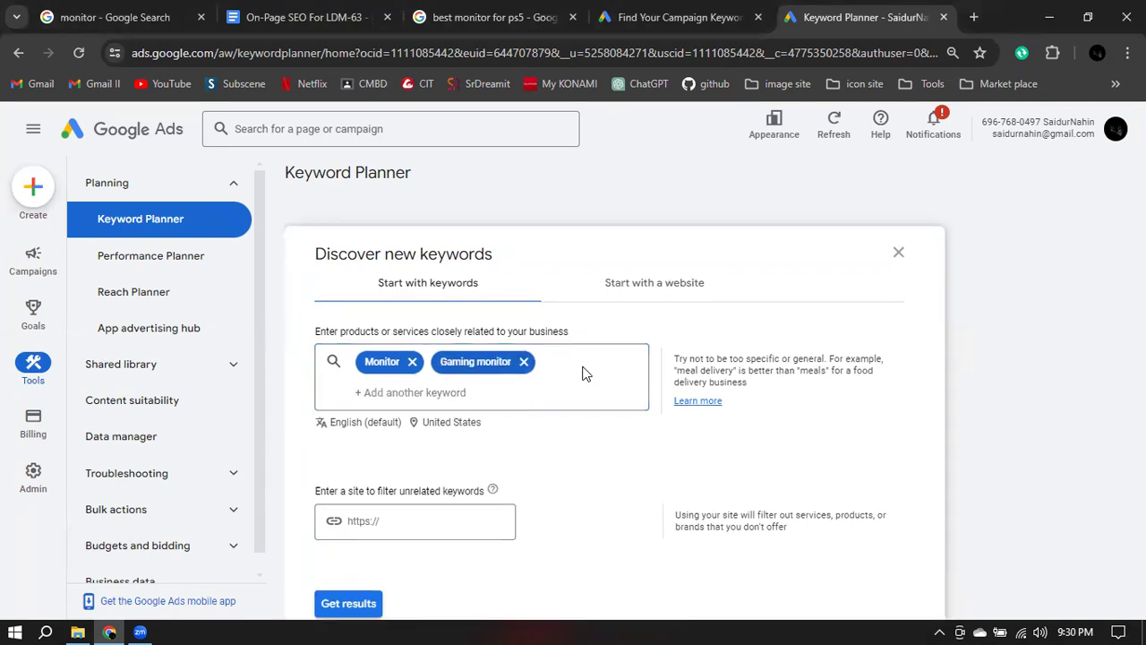
# Add Best gaming Monitor and Curved monitor to the starting keywords.
pyautogui.click(419, 389)
pyautogui.write('B')
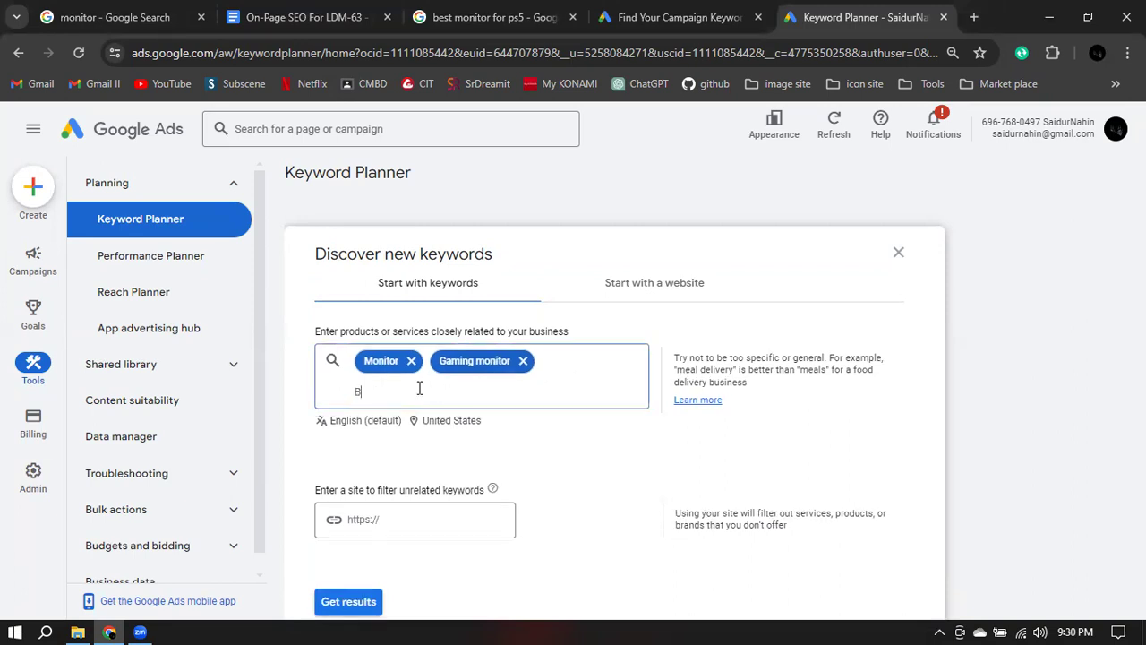
pyautogui.write('est gaming Monitor')
pyautogui.press('Return')
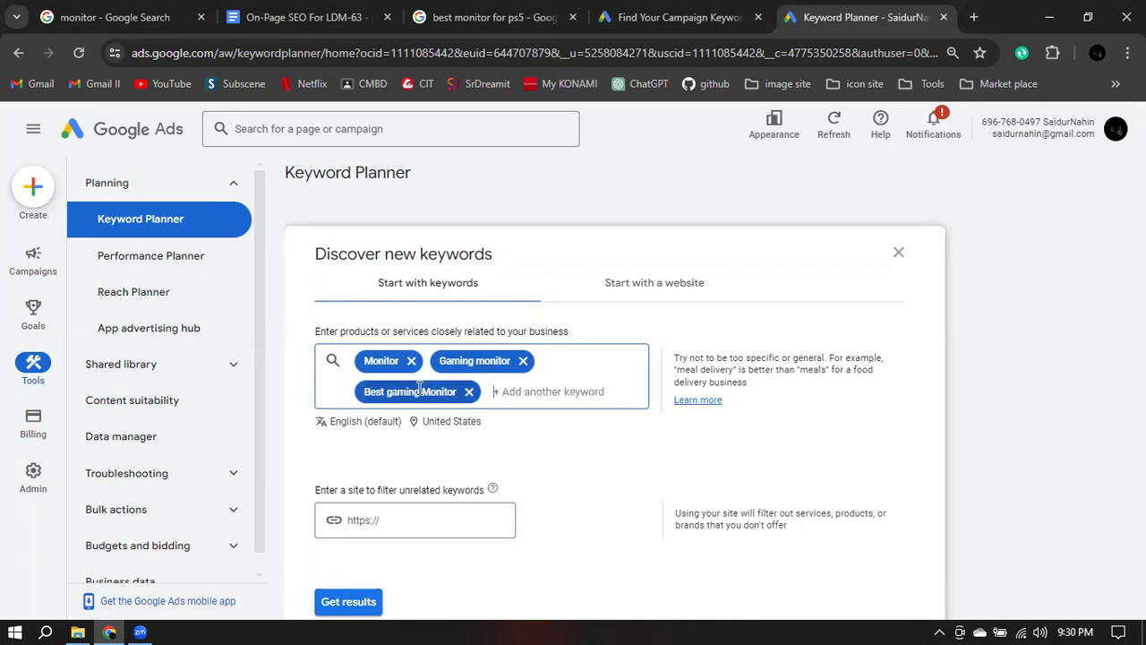
pyautogui.write('Curved m')
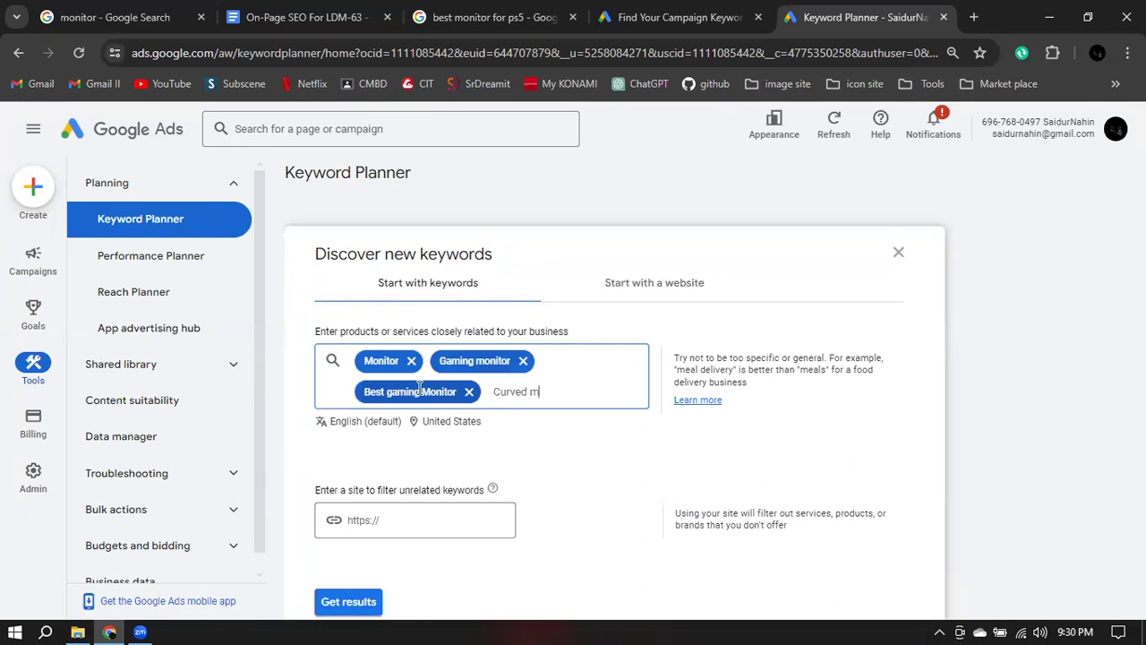
pyautogui.write('onitor')
pyautogui.press('Return')
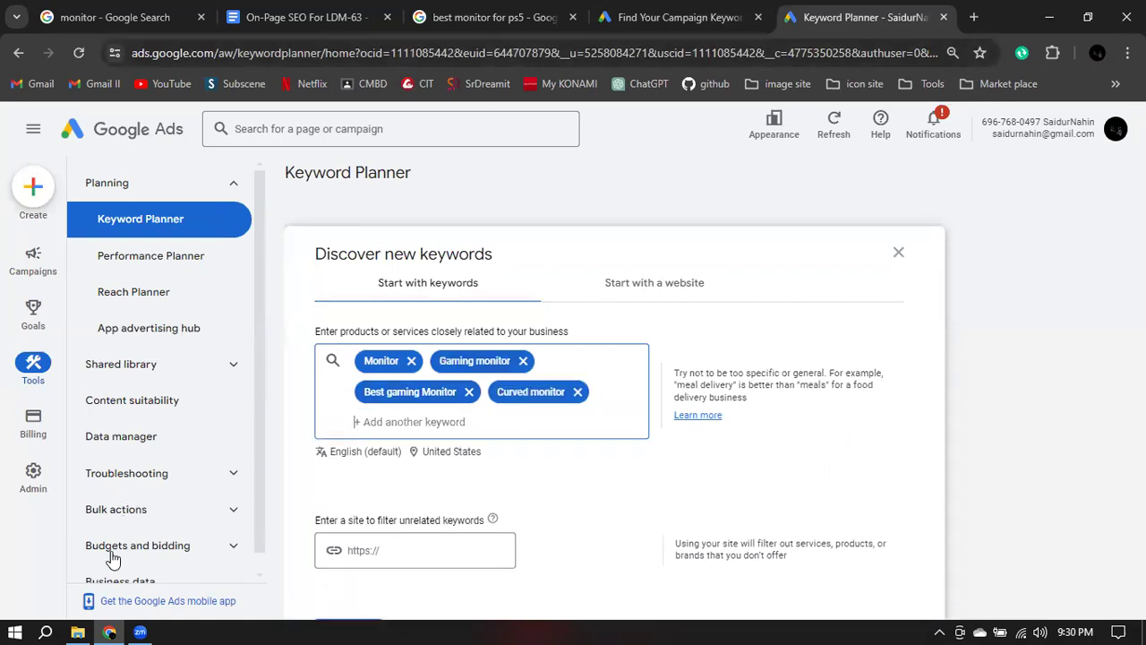
# Review the keyword list in the On-Page SEO For LDM-63 document and move the Keyword Planner tab directly beside the document's tab.
pyautogui.click(305, 17)
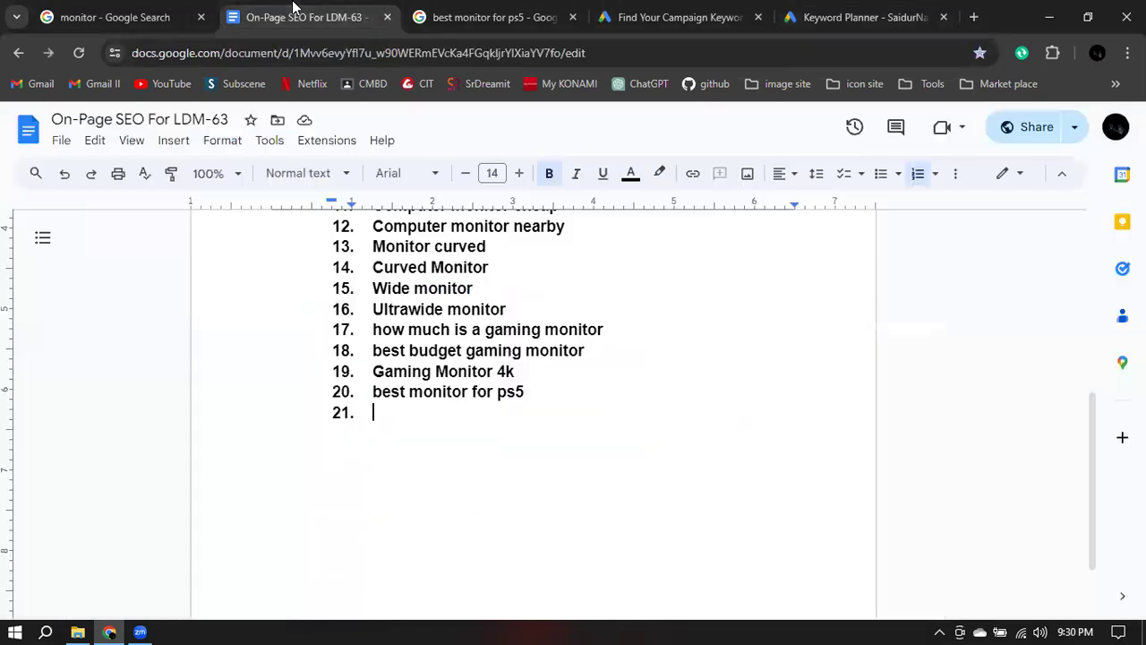
pyautogui.scroll(5, 377, 377)
pyautogui.scroll(-1, 385, 376)
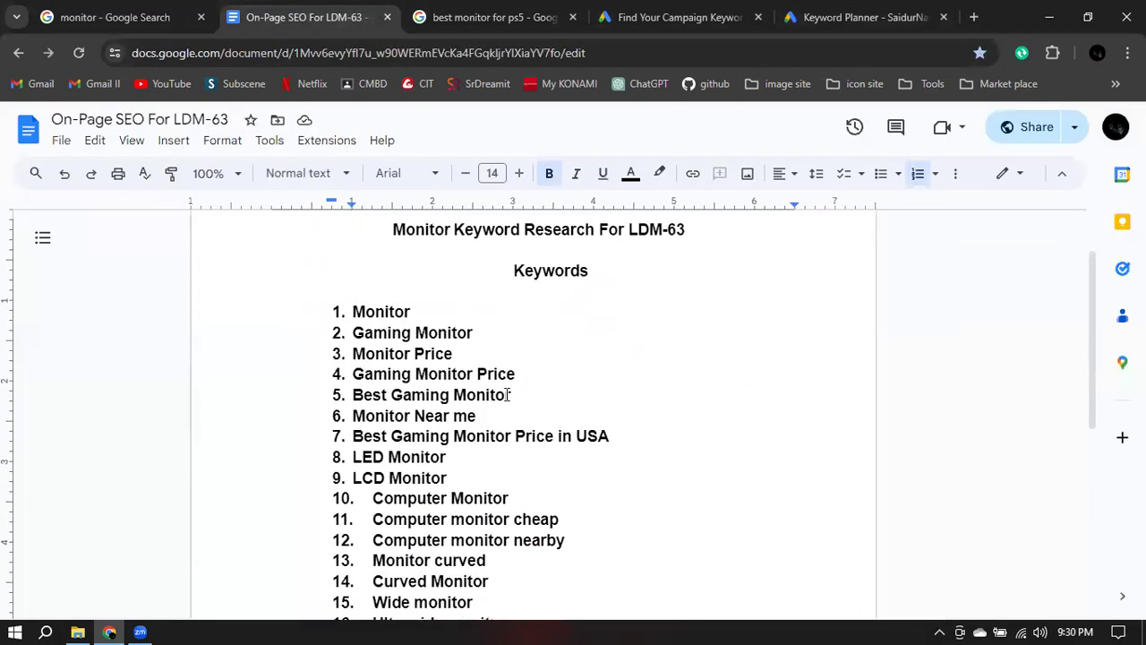
pyautogui.scroll(-1, 428, 407)
pyautogui.scroll(-1, 428, 407)
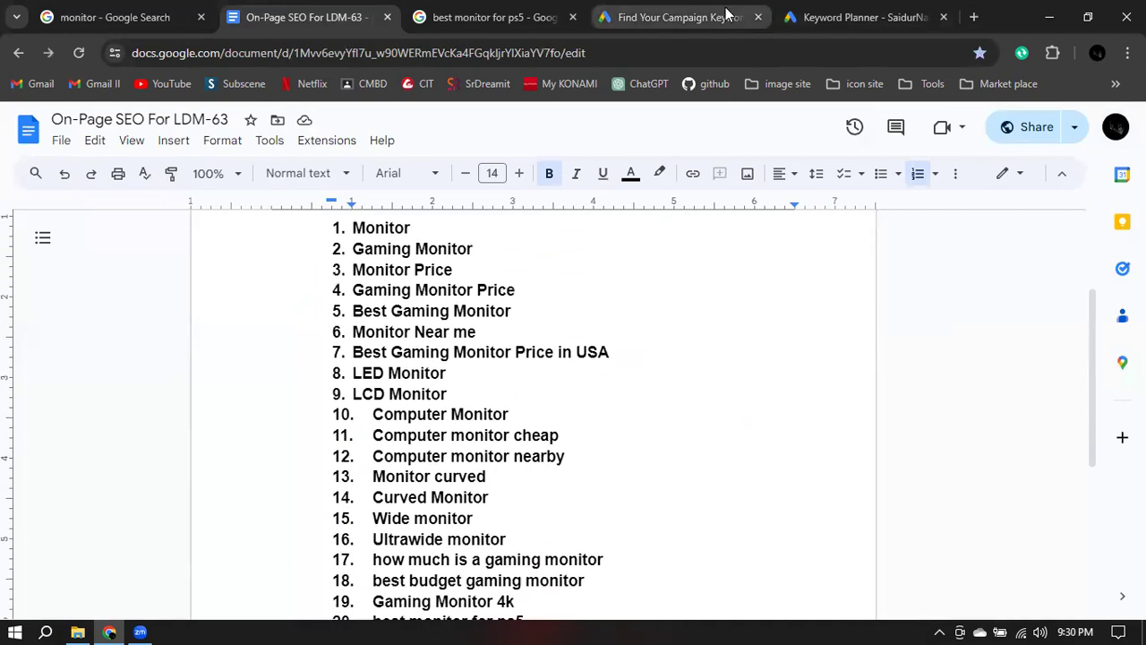
pyautogui.moveTo(849, 18); pyautogui.dragTo(474, 9)
# Add monitor near me to the starting keywords, checking its wording against the document's list.
pyautogui.click(394, 416)
pyautogui.write('moni')
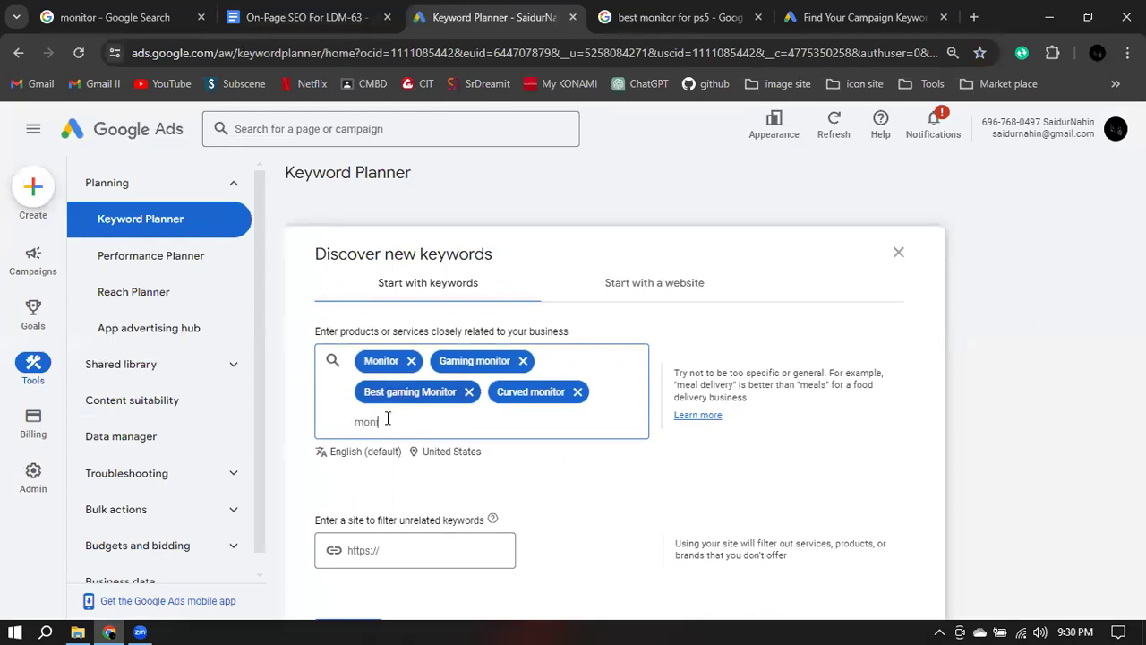
pyautogui.write('tor near')
pyautogui.click(253, 11)
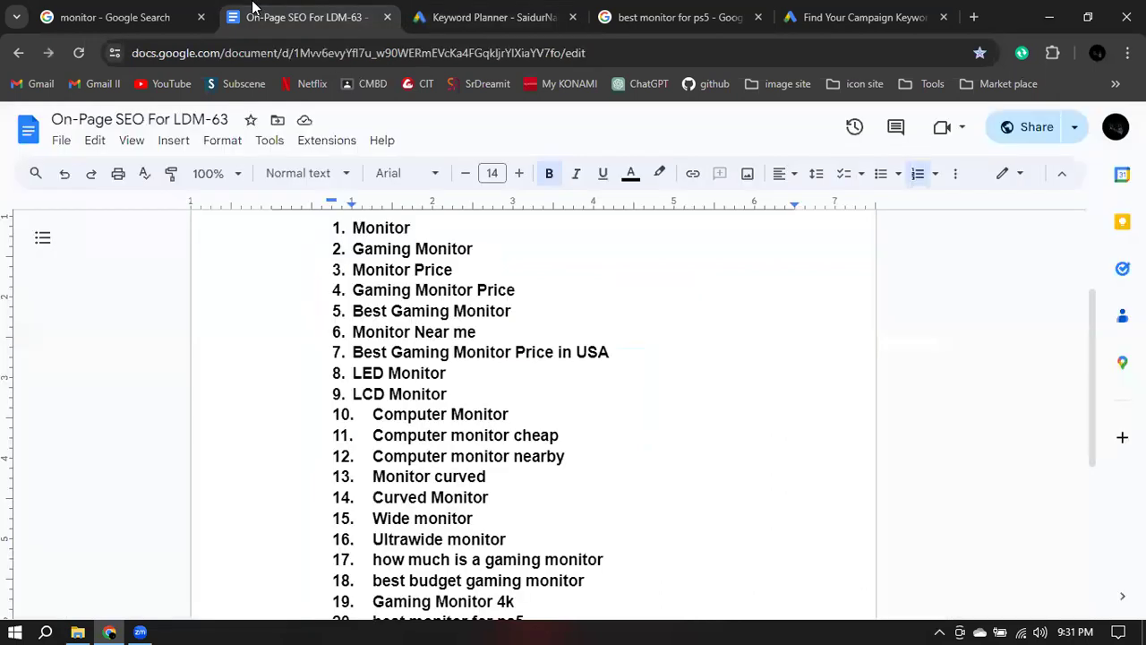
pyautogui.click(452, 16)
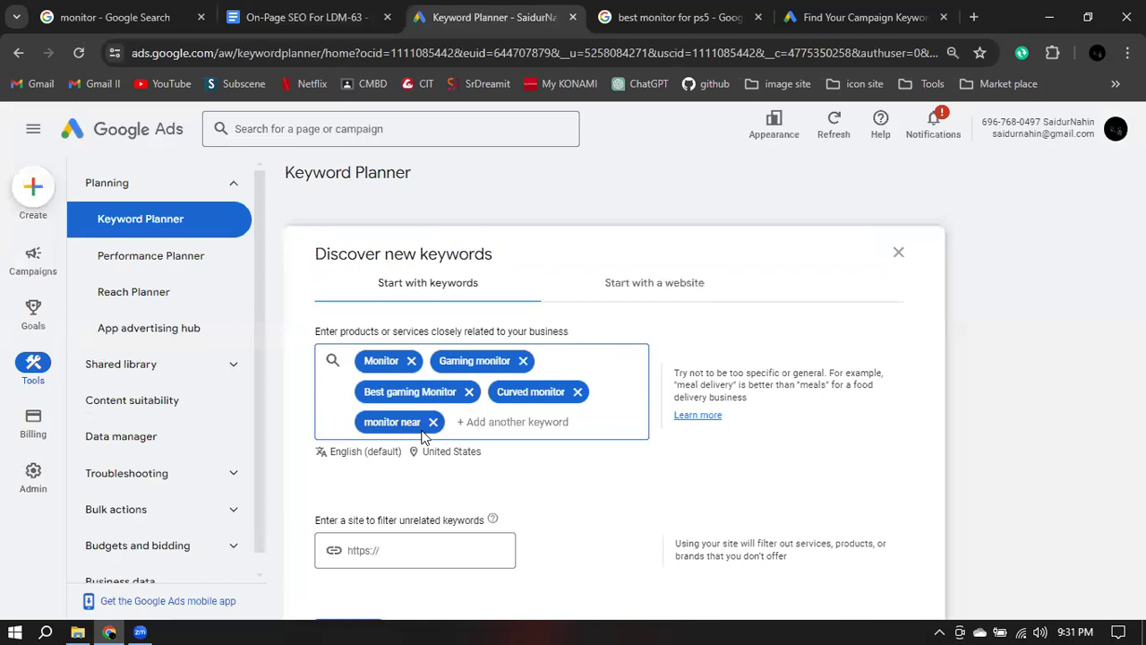
pyautogui.click(427, 424)
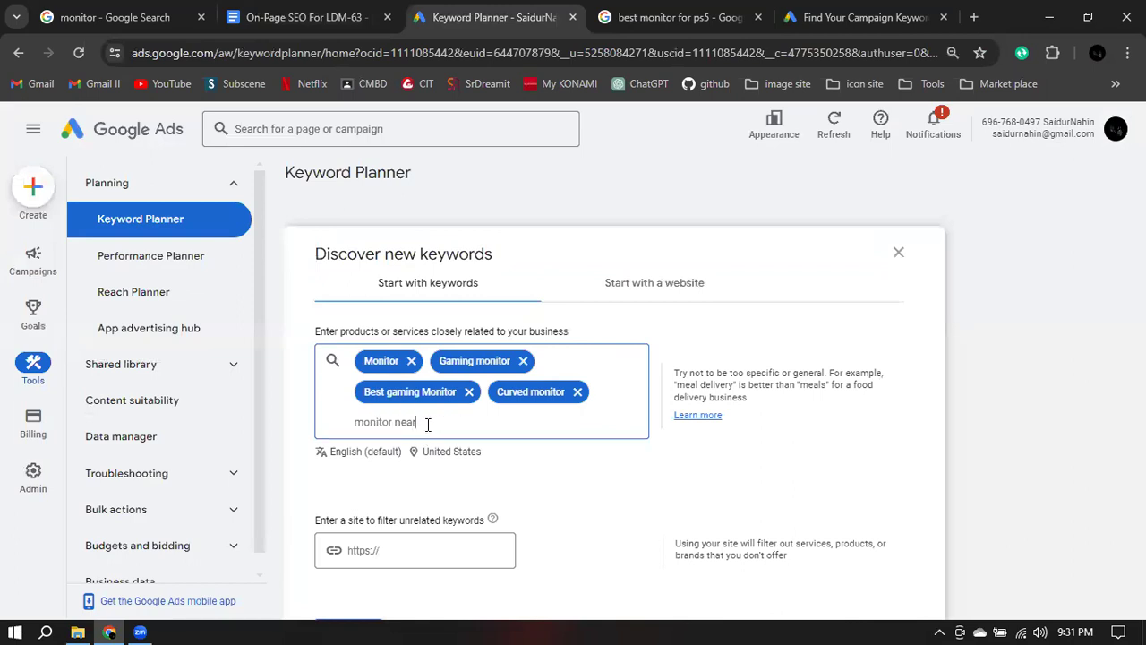
pyautogui.write('me')
pyautogui.press('Return')
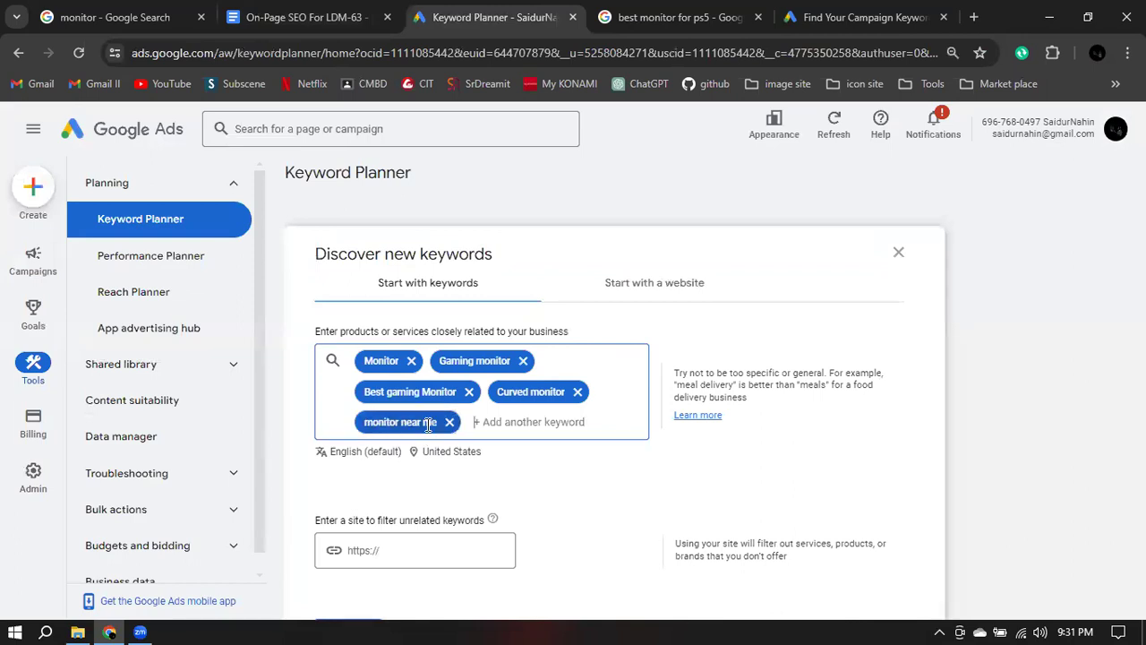
# Add monitor price in usa and led monitor to the starting keywords.
pyautogui.write('monit')
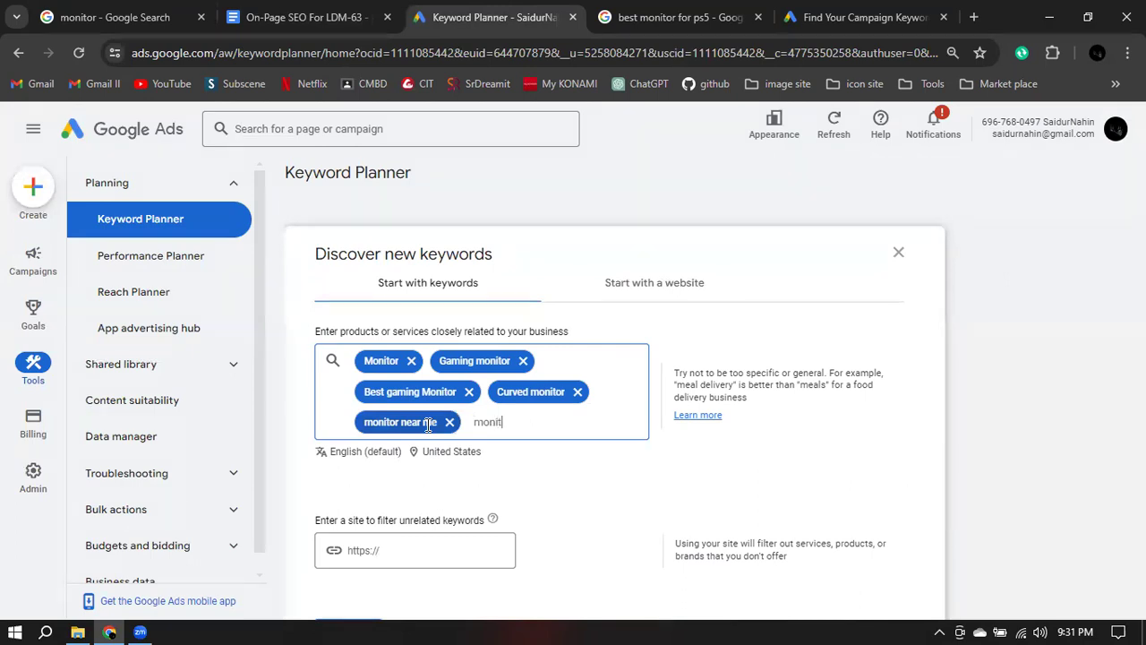
pyautogui.write('or price in usa')
pyautogui.press('Return')
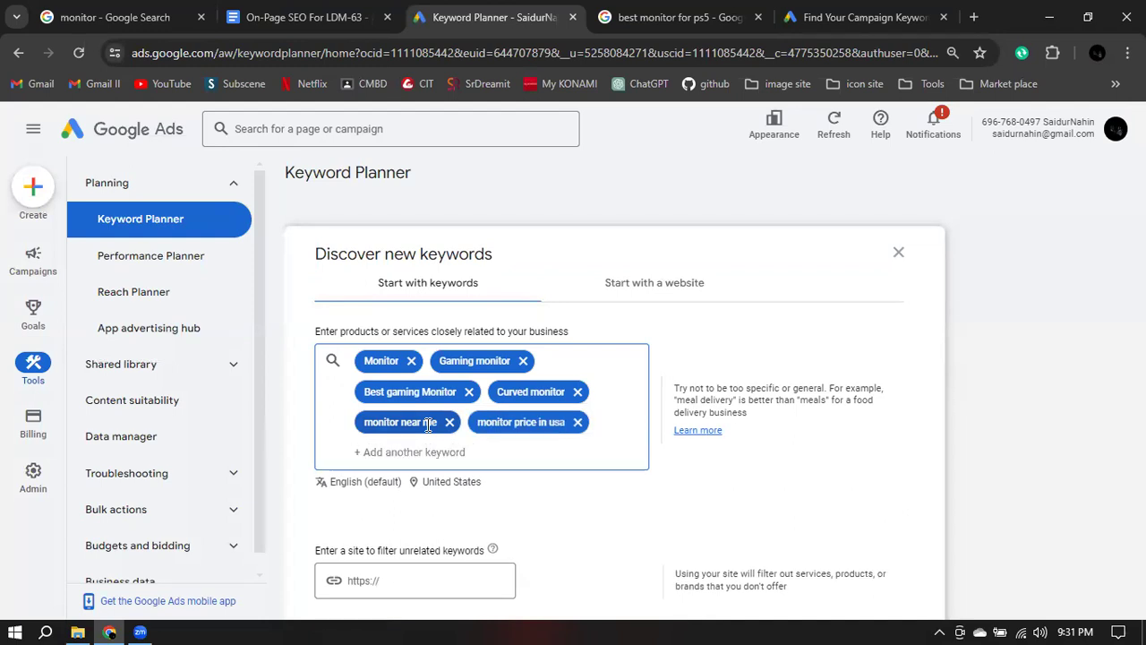
pyautogui.write('lc')
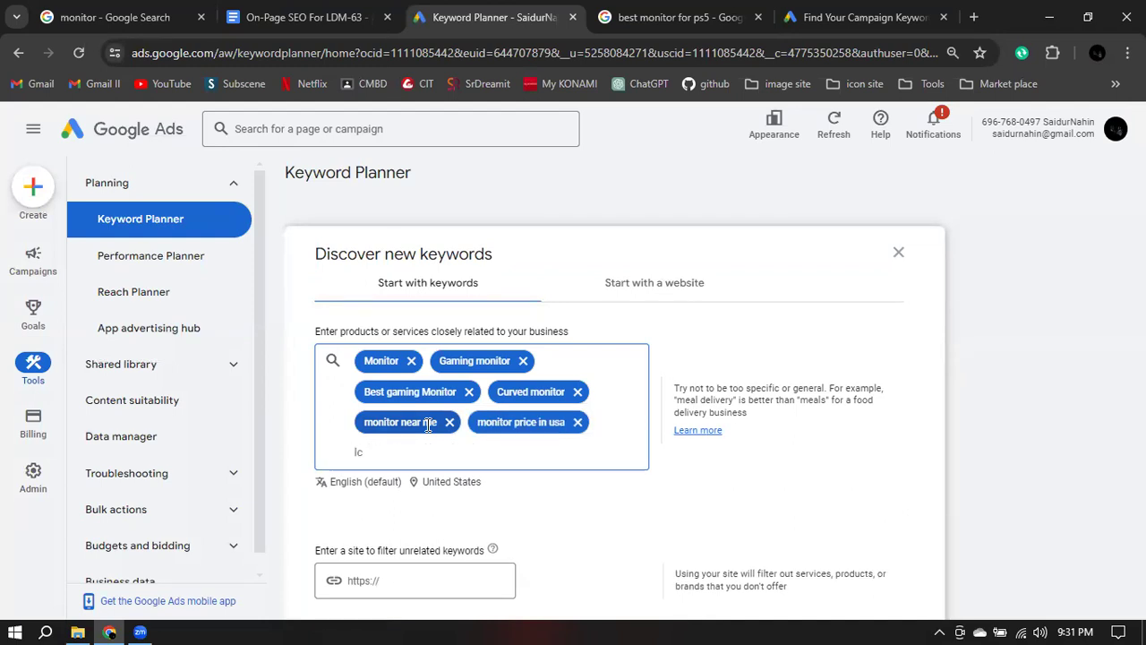
pyautogui.press('BackSpace')
pyautogui.write('ed monitor')
pyautogui.press('Return')
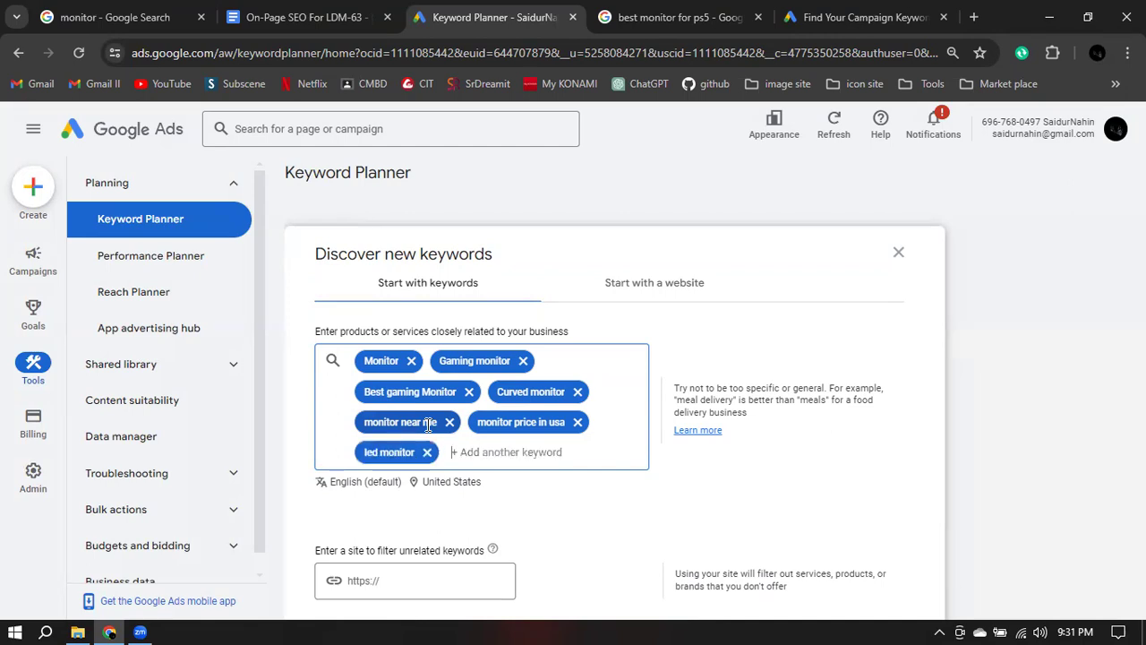
# Copy Computer monitor cheap from the document's keyword list and add it to the starting keywords in Keyword Planner.
pyautogui.click(305, 17)
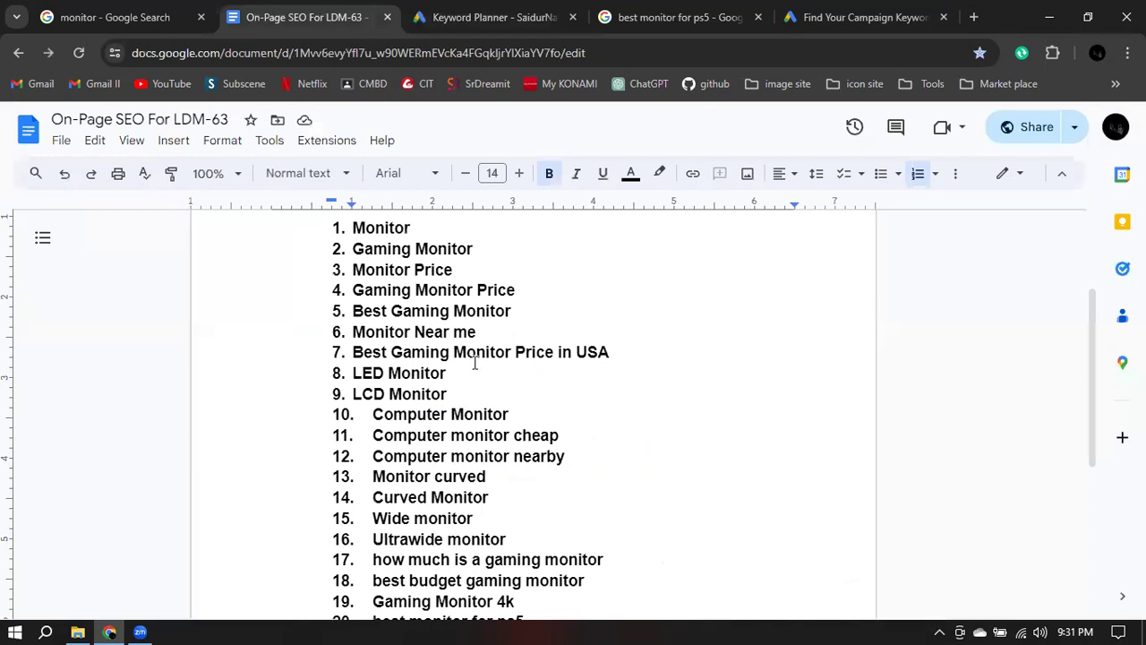
pyautogui.scroll(-1, 505, 360)
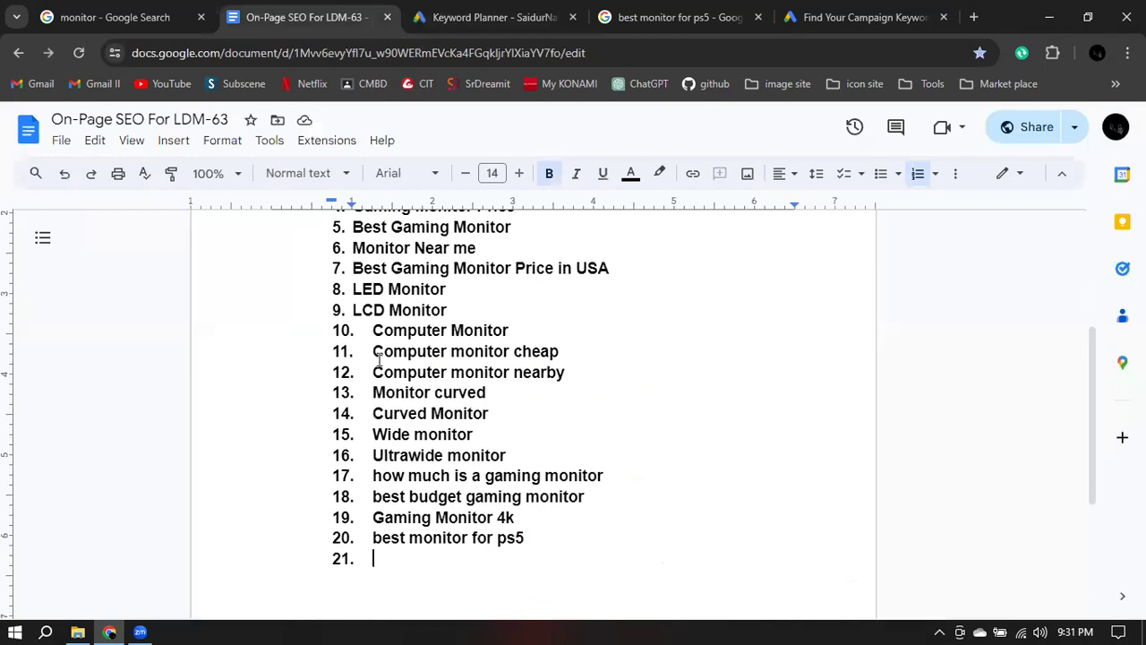
pyautogui.moveTo(373, 351); pyautogui.dragTo(558, 352)
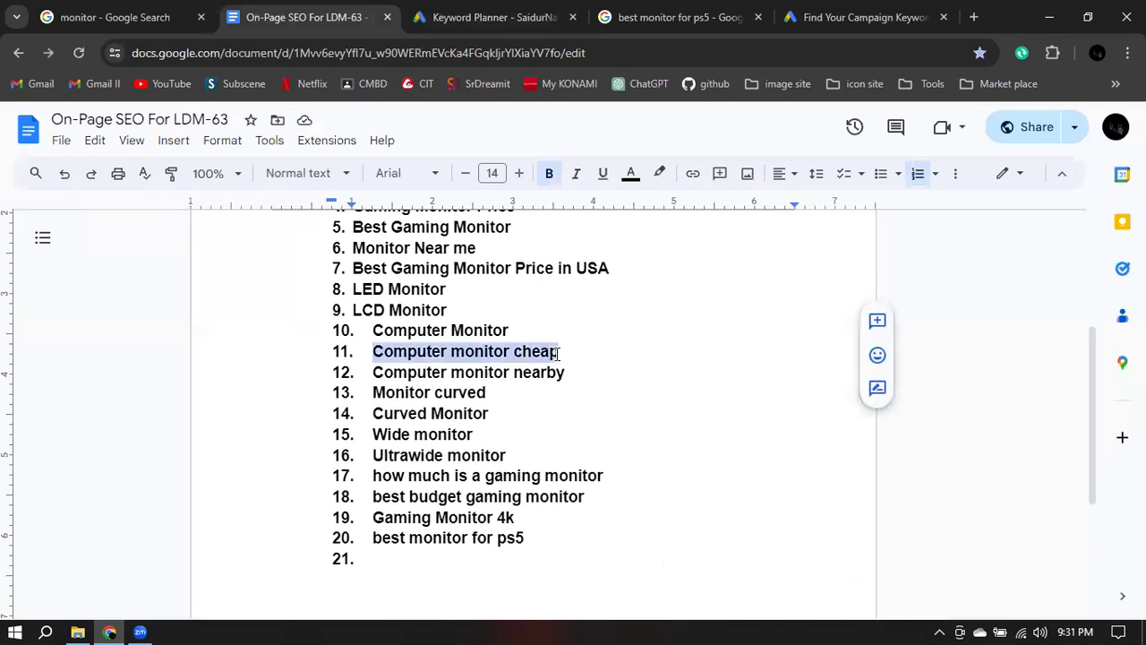
pyautogui.rightClick(549, 352)
pyautogui.click(596, 190)
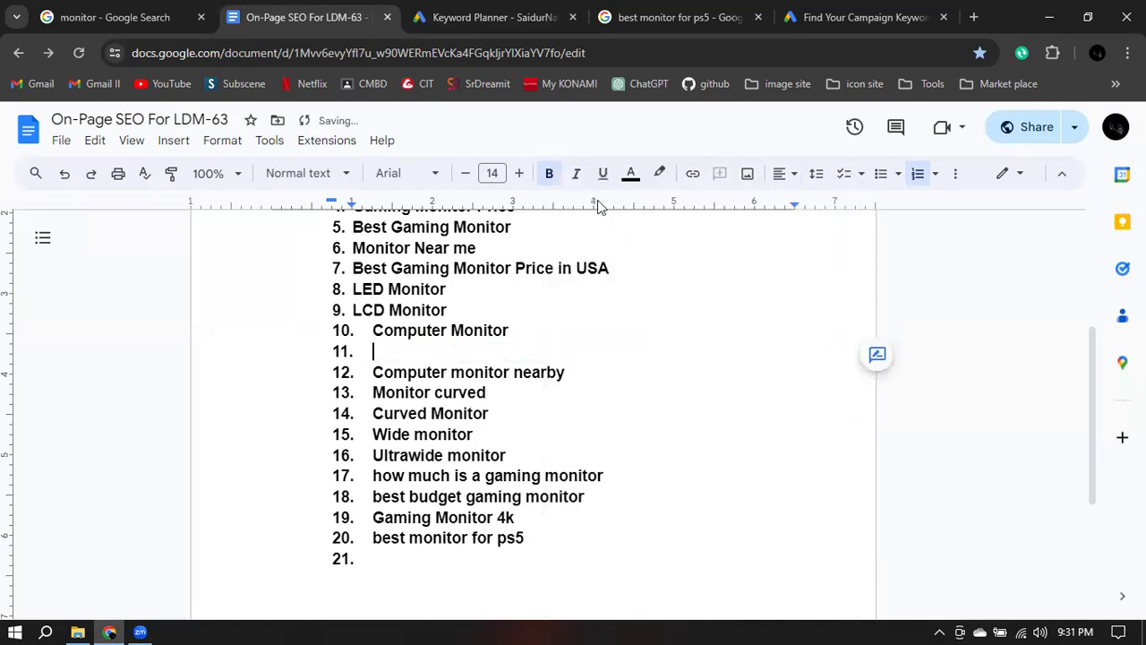
pyautogui.hotkey('ctrl', 'z')
pyautogui.rightClick(498, 357)
pyautogui.click(593, 218)
pyautogui.click(490, 17)
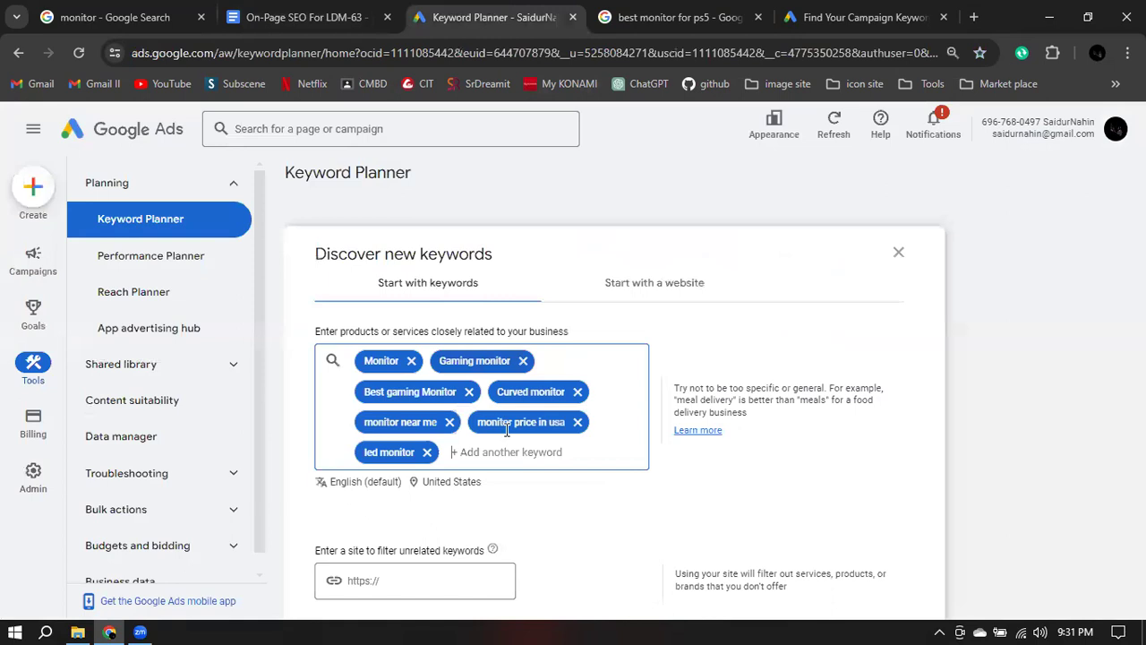
pyautogui.hotkey('ctrl', 'v')
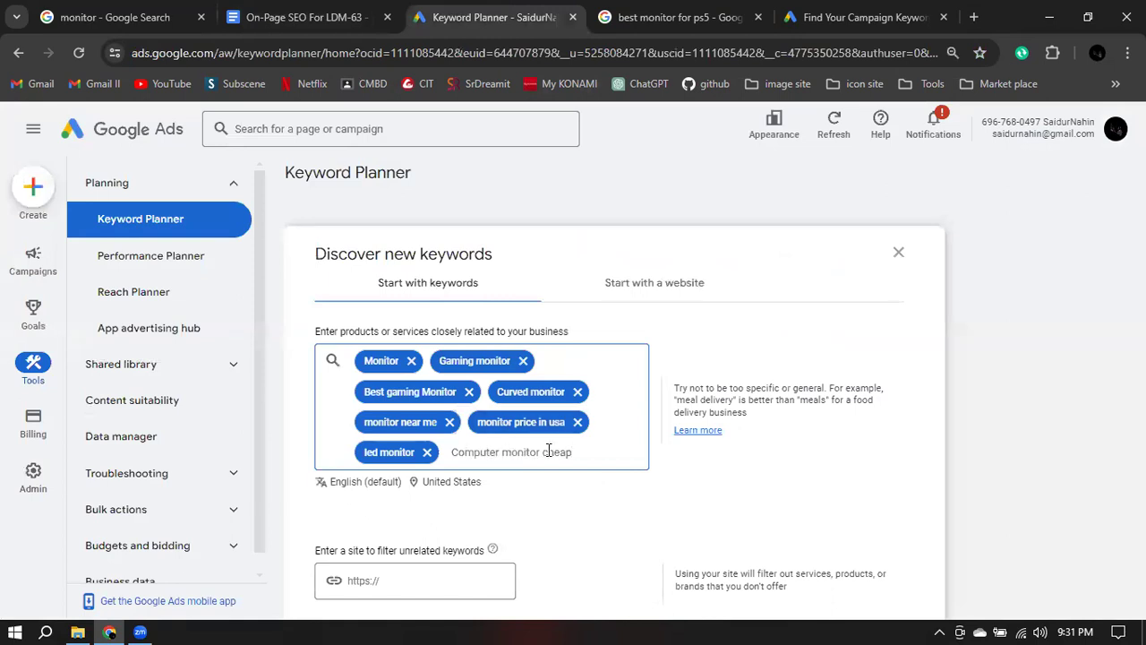
pyautogui.press('Return')
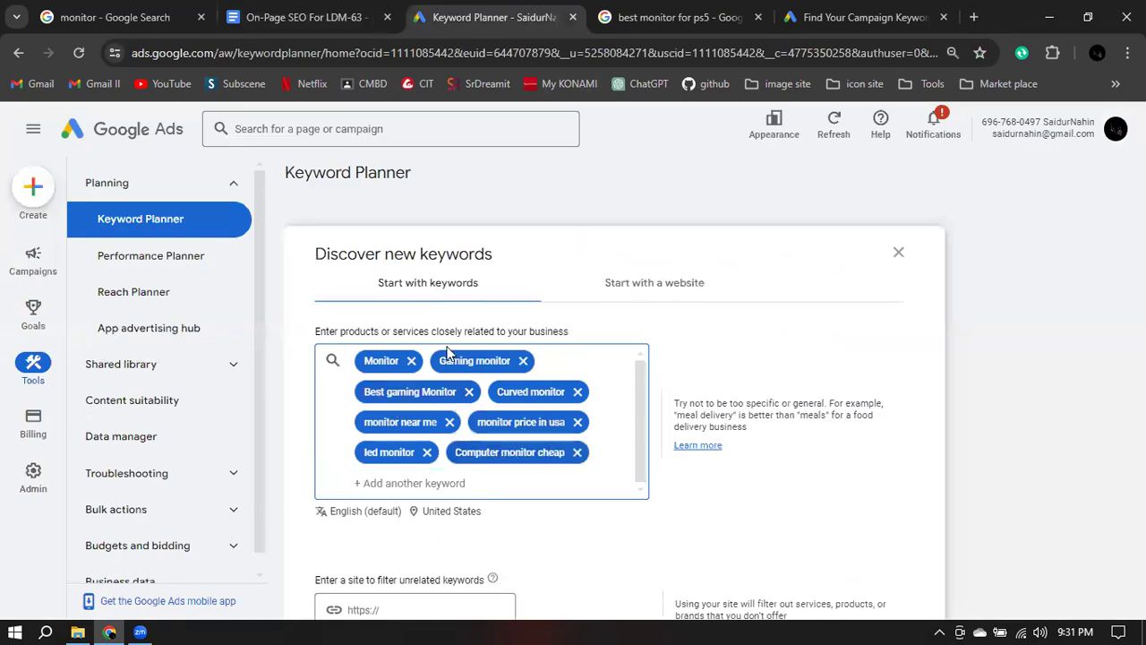
# Get the keyword ideas for the entered keywords and close the Refine keywords pane.
pyautogui.click(656, 433)
pyautogui.scroll(-3, 656, 433)
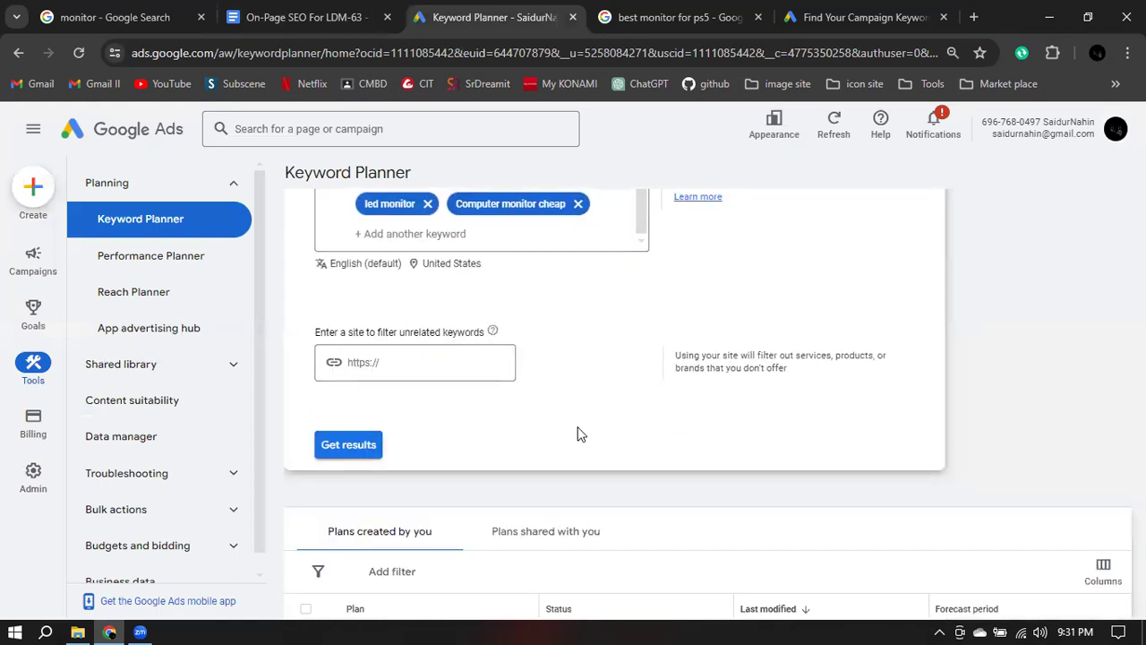
pyautogui.click(342, 453)
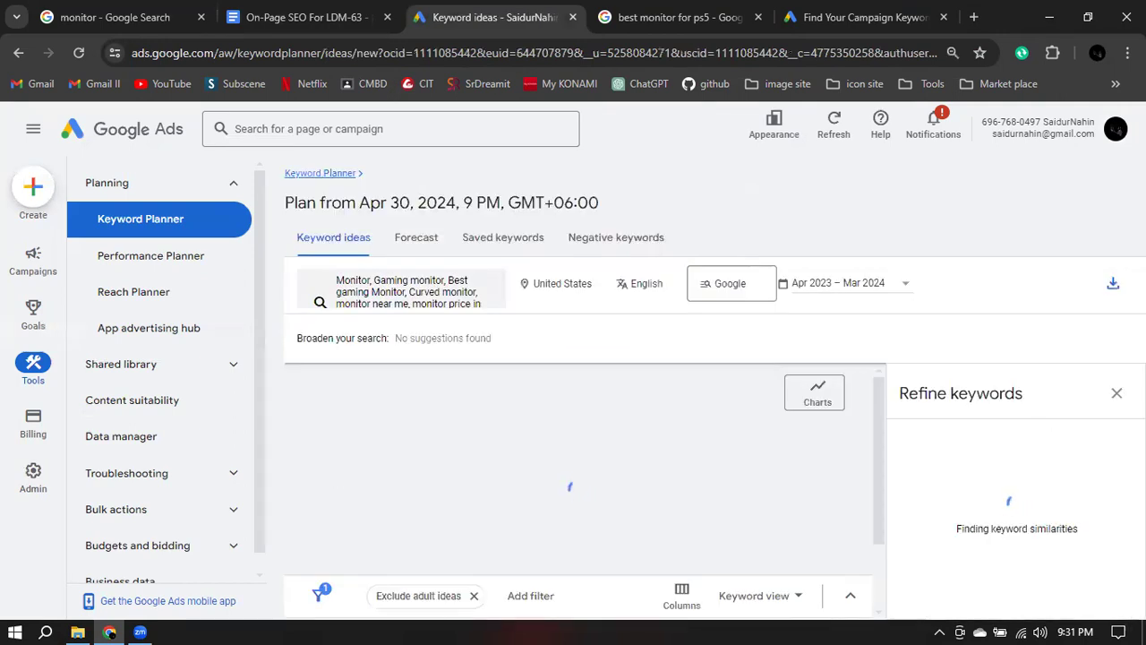
pyautogui.click(1116, 393)
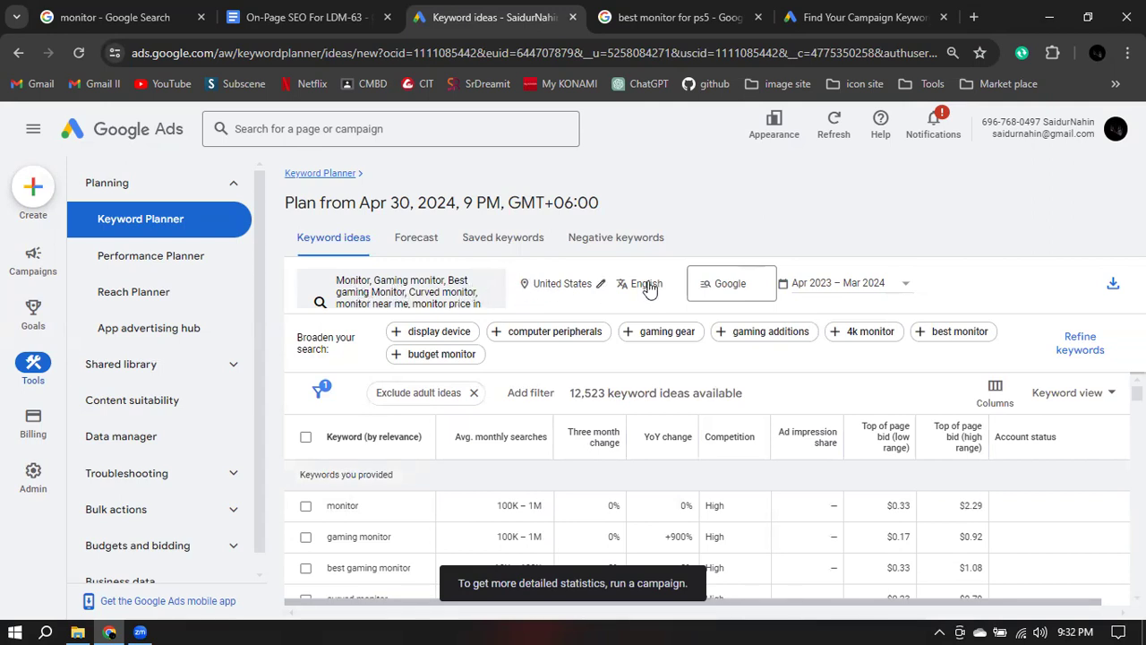
# Change the search network of the keyword ideas to Google and search partners.
pyautogui.click(733, 294)
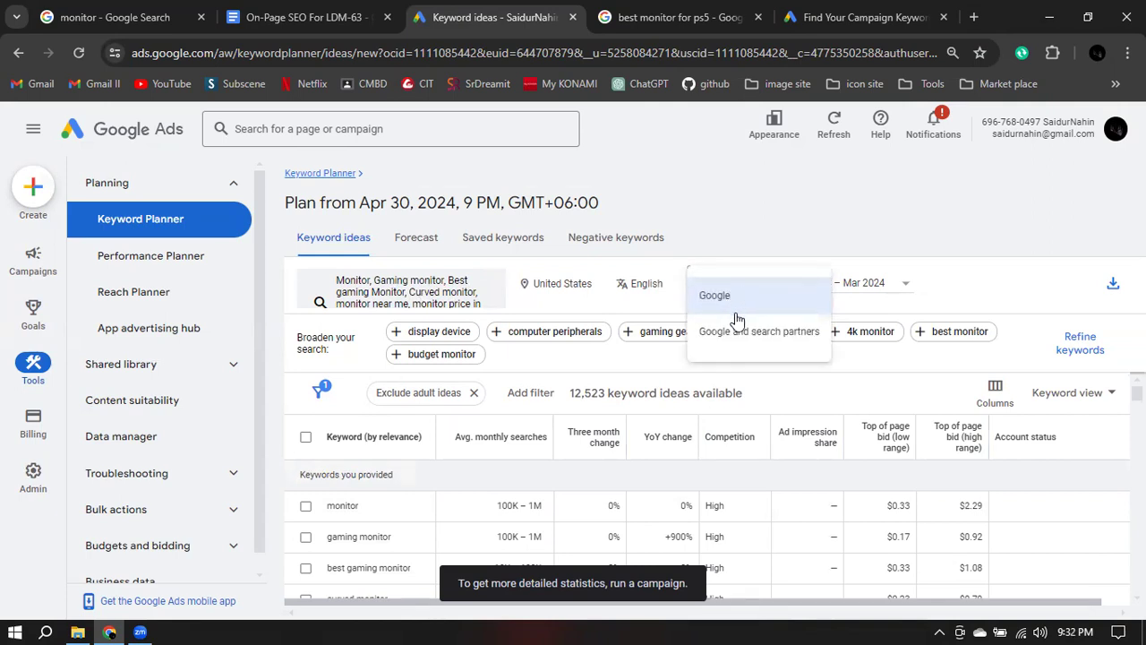
pyautogui.click(735, 334)
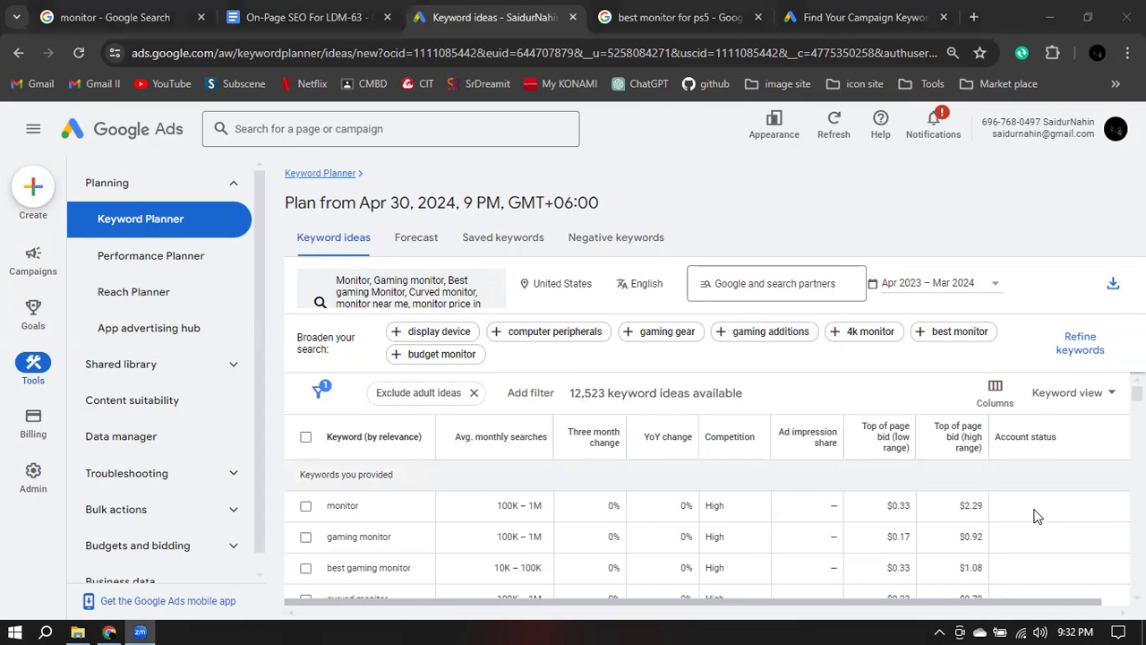
pyautogui.click(338, 445)
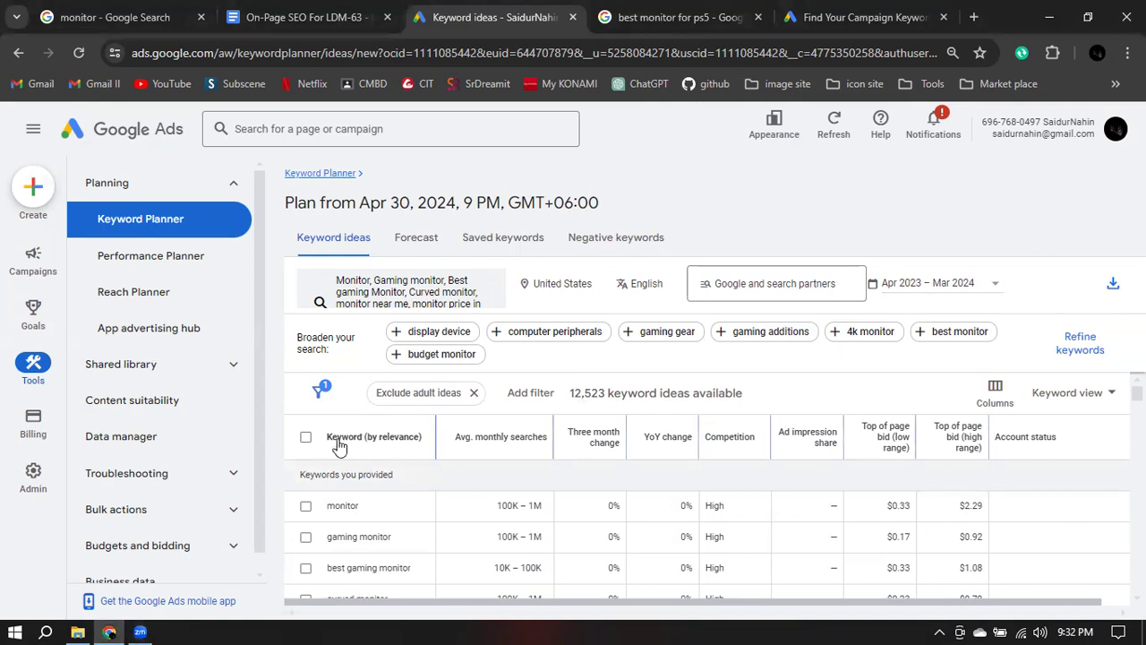
# Sort the keyword ideas by average monthly searches, highest first, and read the descriptions of the top-of-page bid columns.
pyautogui.click(501, 439)
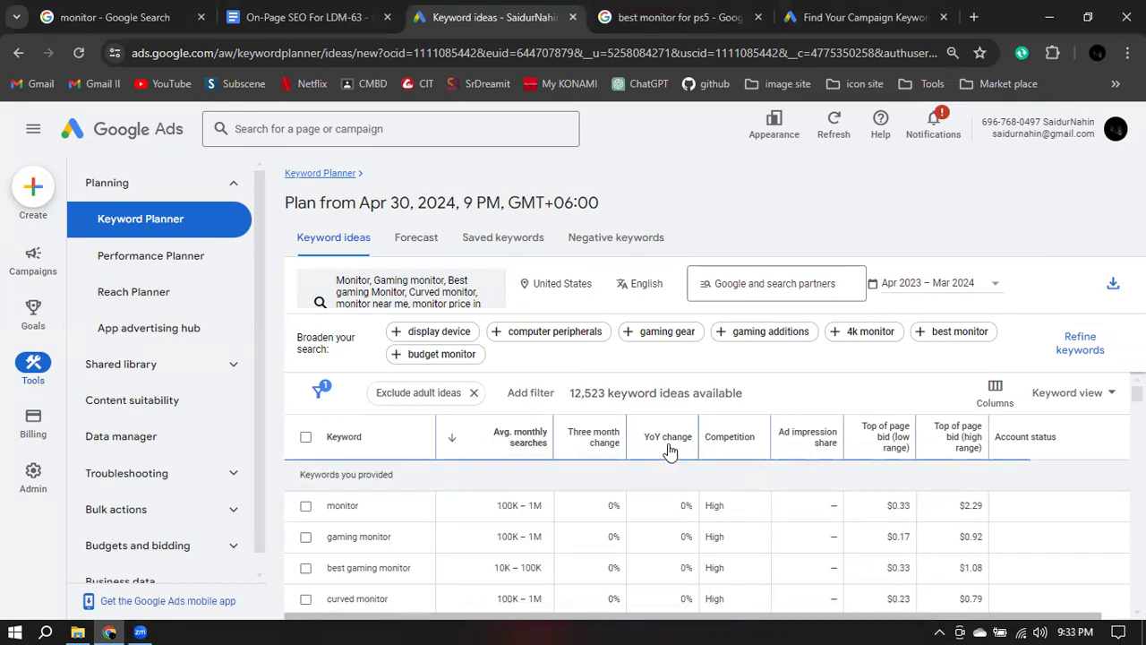
pyautogui.click(767, 449)
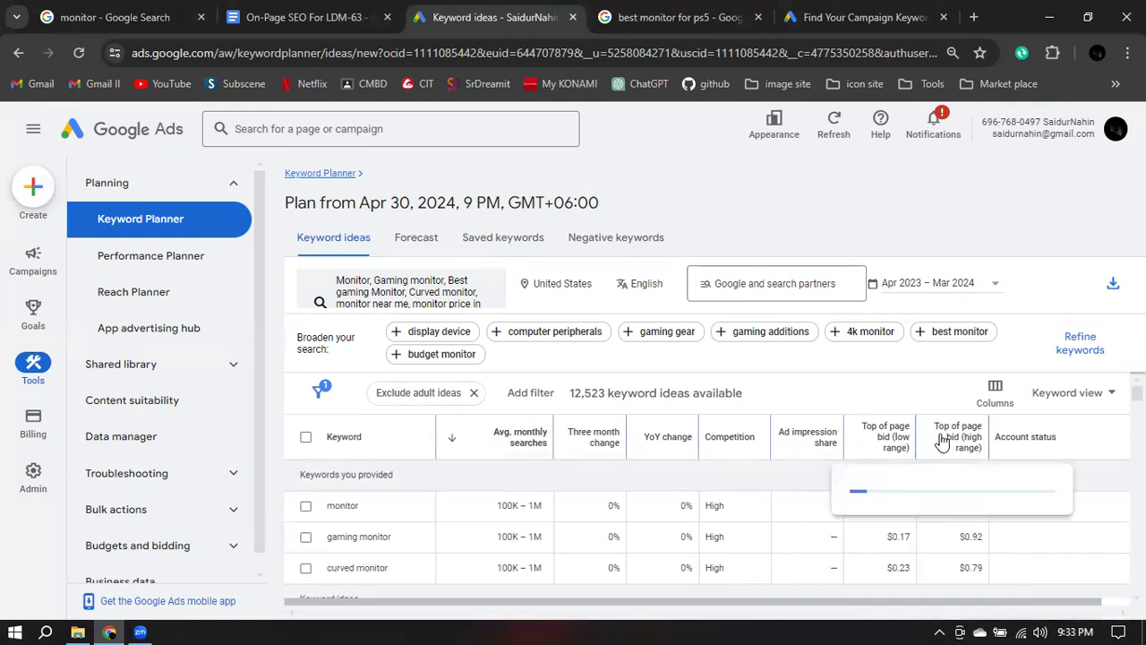
pyautogui.moveTo(887, 443)
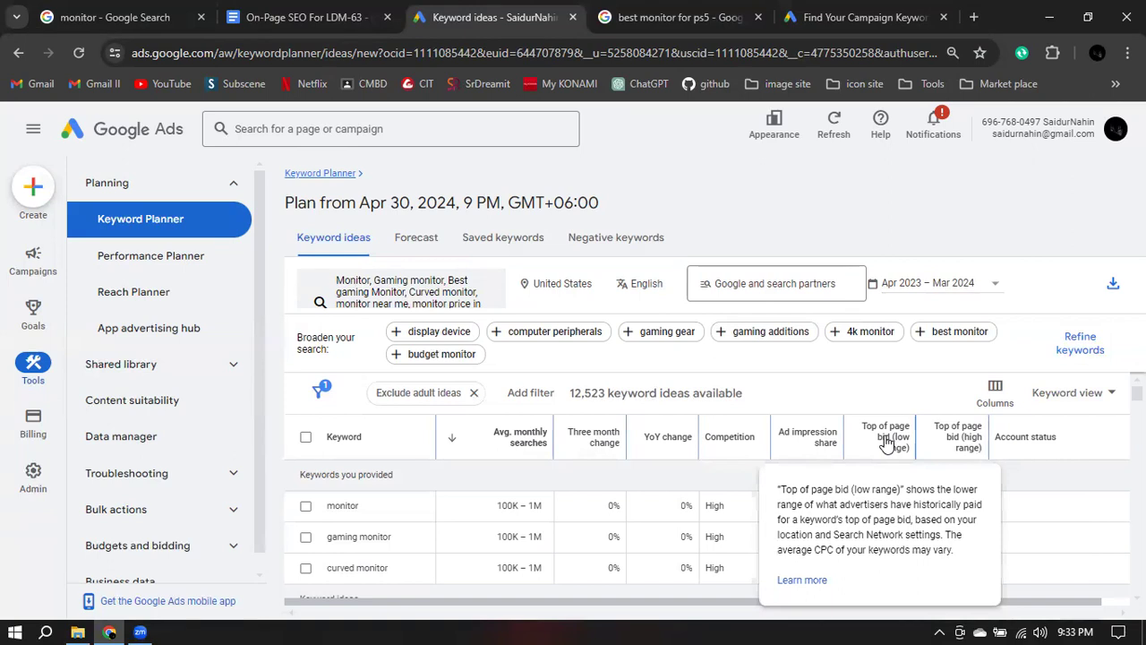
pyautogui.moveTo(970, 454)
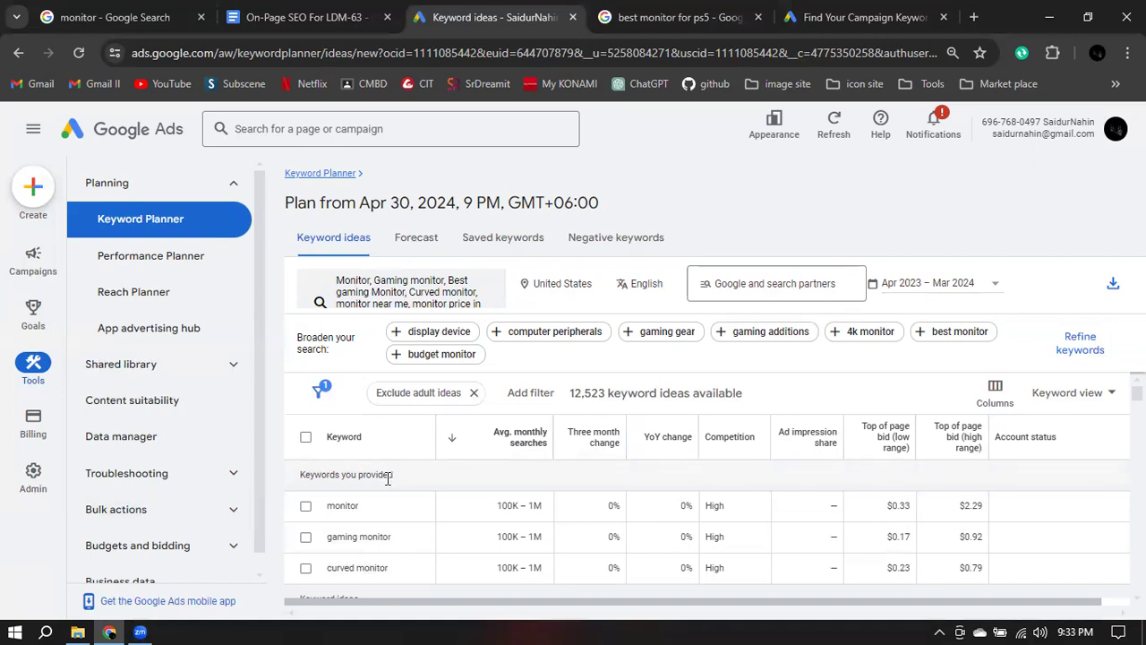
# Examine the average monthly searches of the provided keywords and compare them with the first suggested keyword ideas.
pyautogui.moveTo(300, 477); pyautogui.dragTo(400, 484)
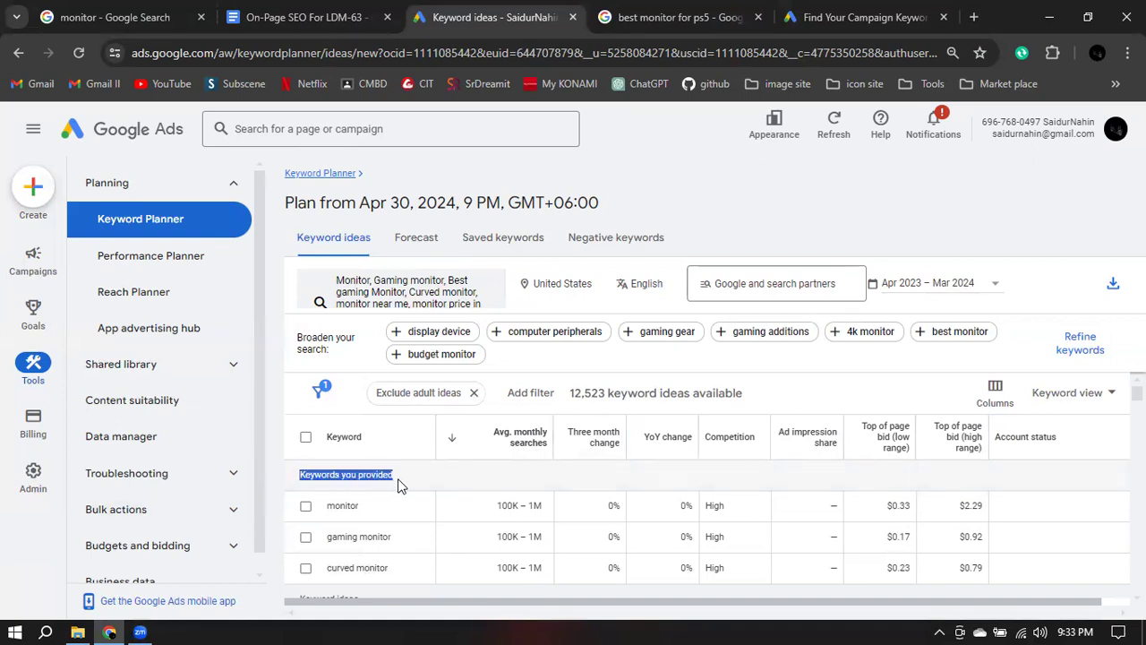
pyautogui.click(407, 488)
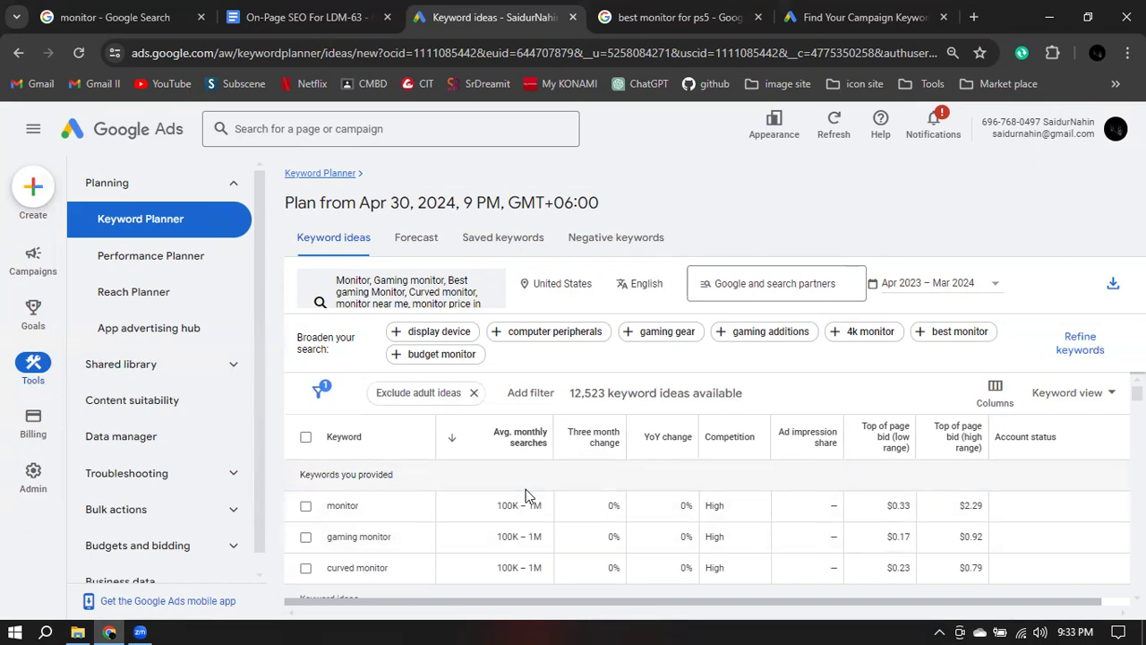
pyautogui.moveTo(493, 508); pyautogui.dragTo(546, 515)
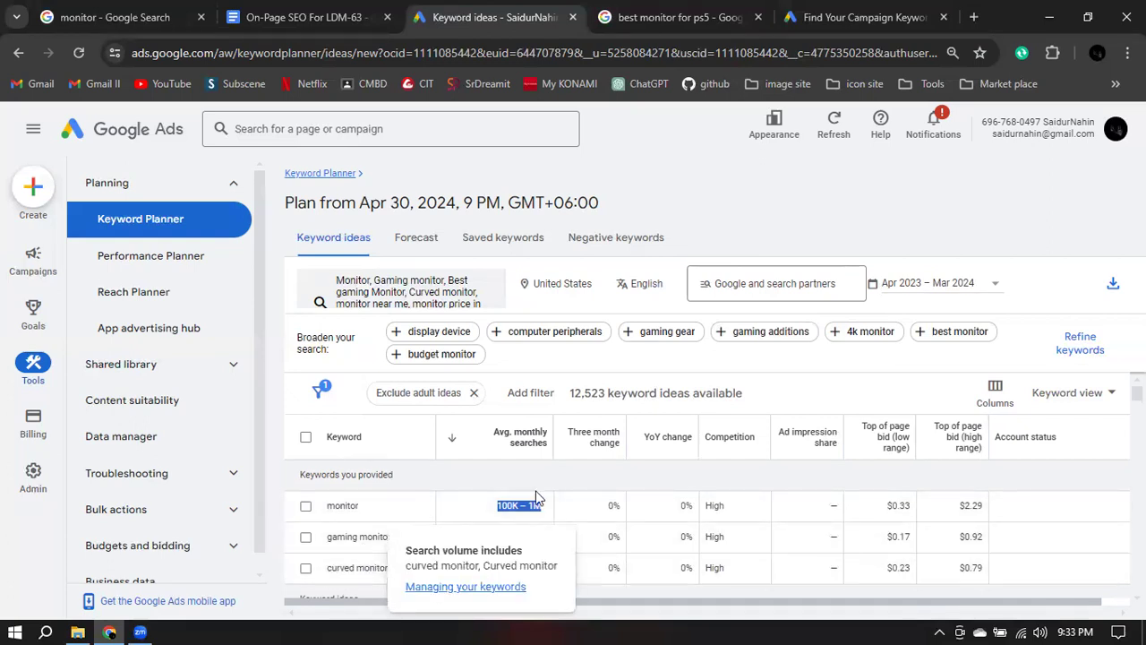
pyautogui.scroll(-1, 535, 498)
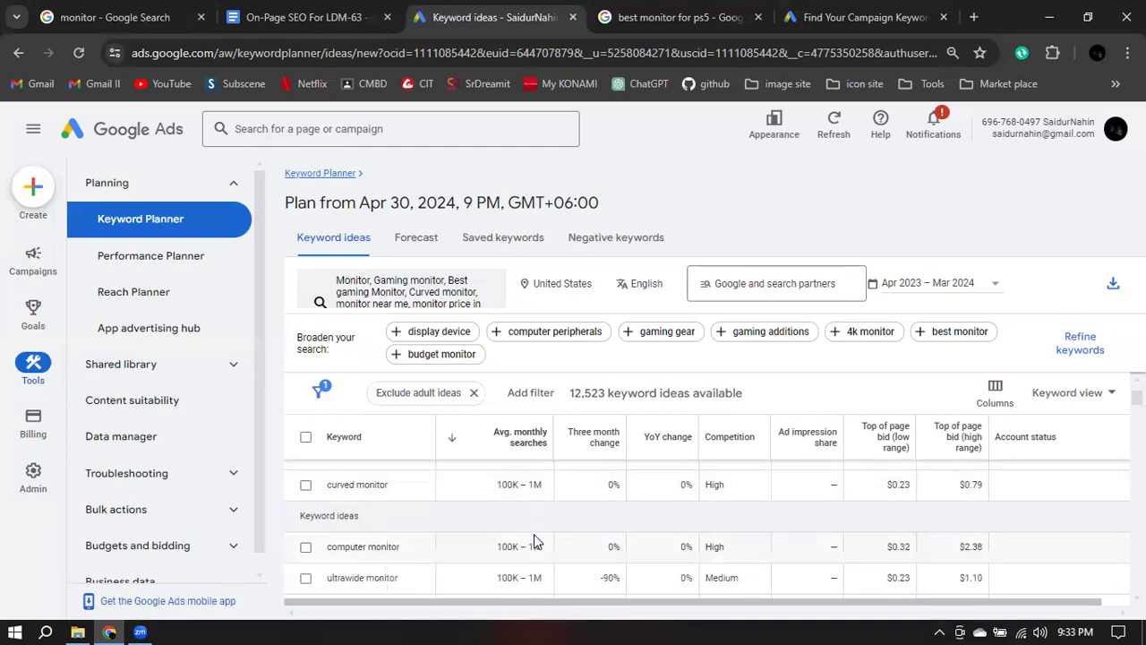
pyautogui.scroll(1, 477, 512)
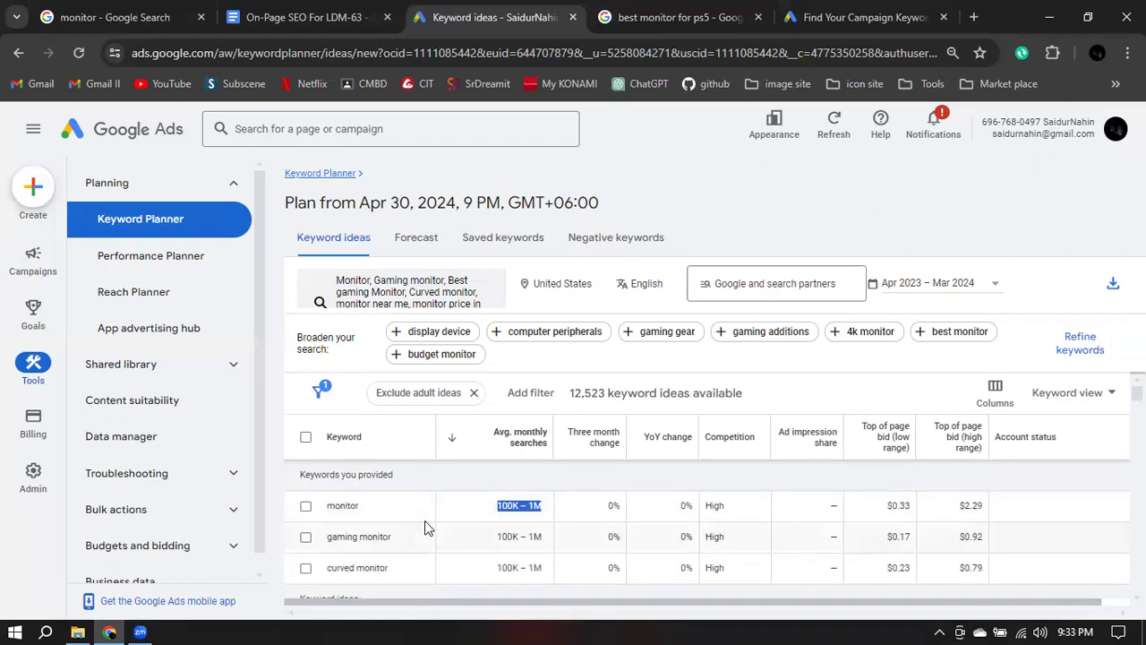
pyautogui.scroll(-1, 425, 524)
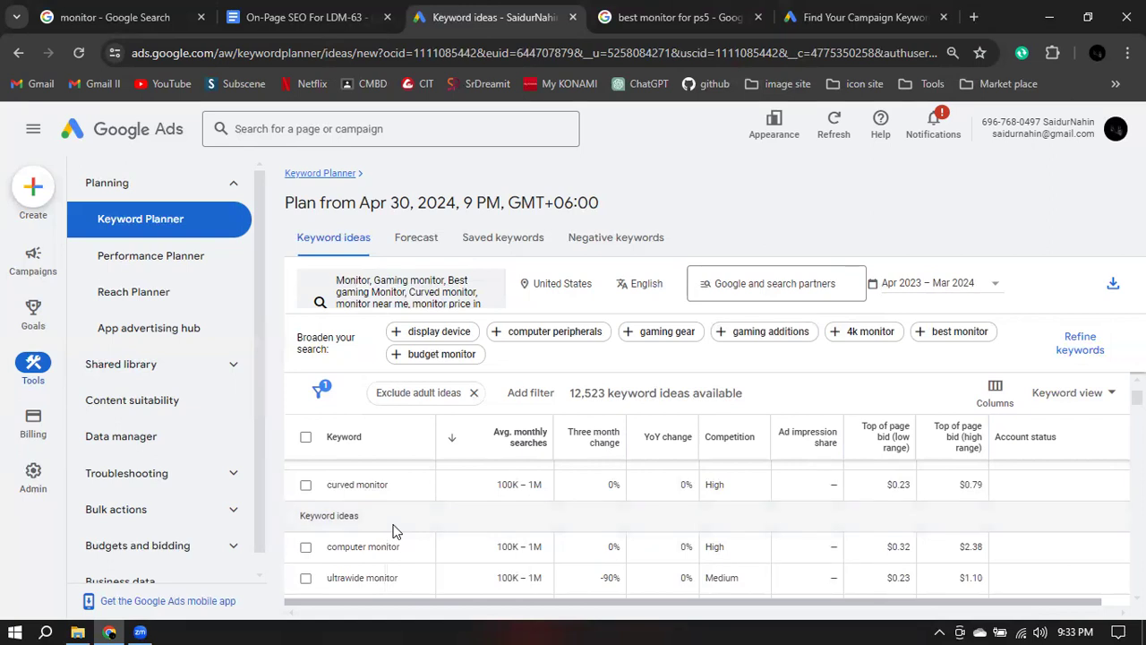
pyautogui.moveTo(325, 549); pyautogui.dragTo(392, 550)
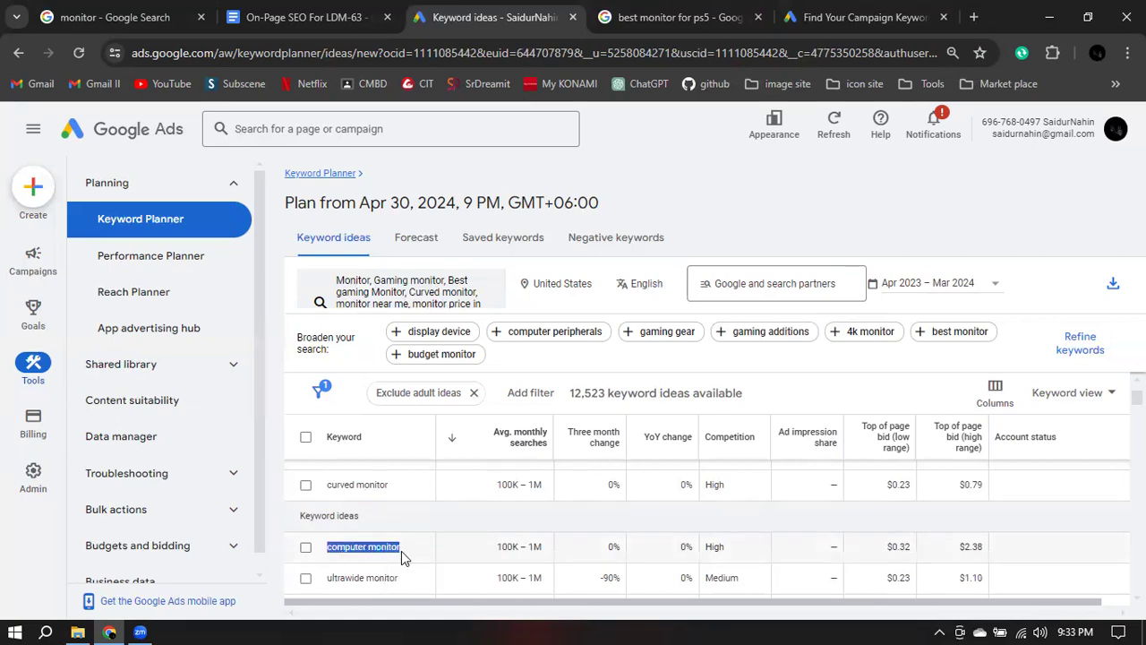
pyautogui.scroll(1, 402, 550)
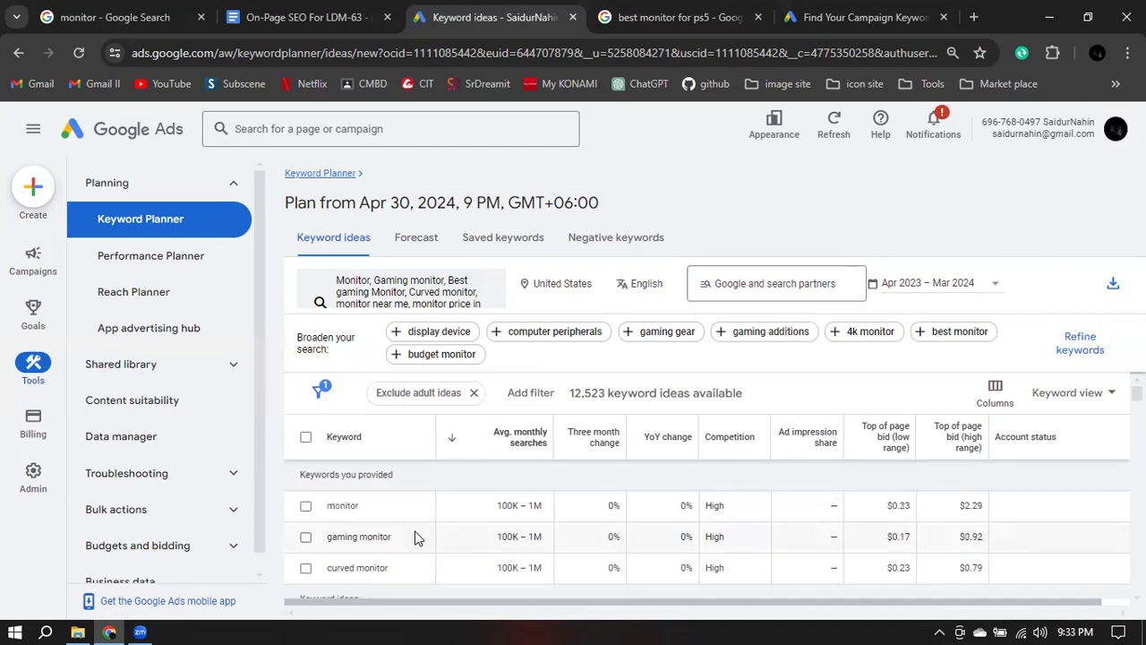
# Review the starting keywords entered for the plan and get the keyword ideas for them again.
pyautogui.click(397, 296)
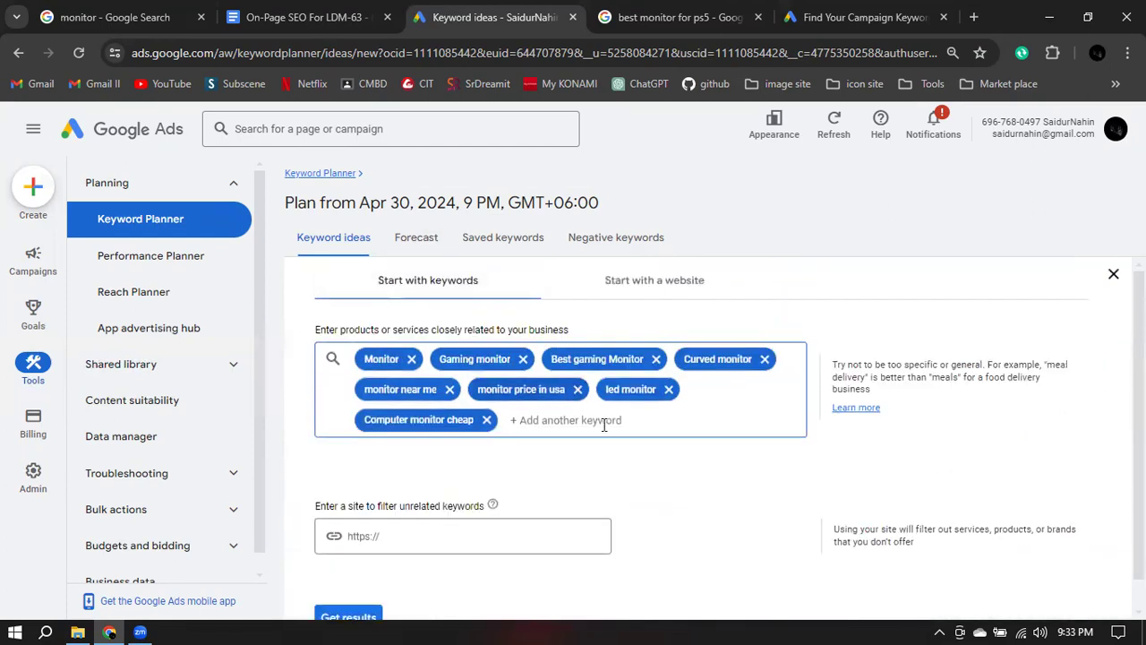
pyautogui.scroll(-1, 727, 462)
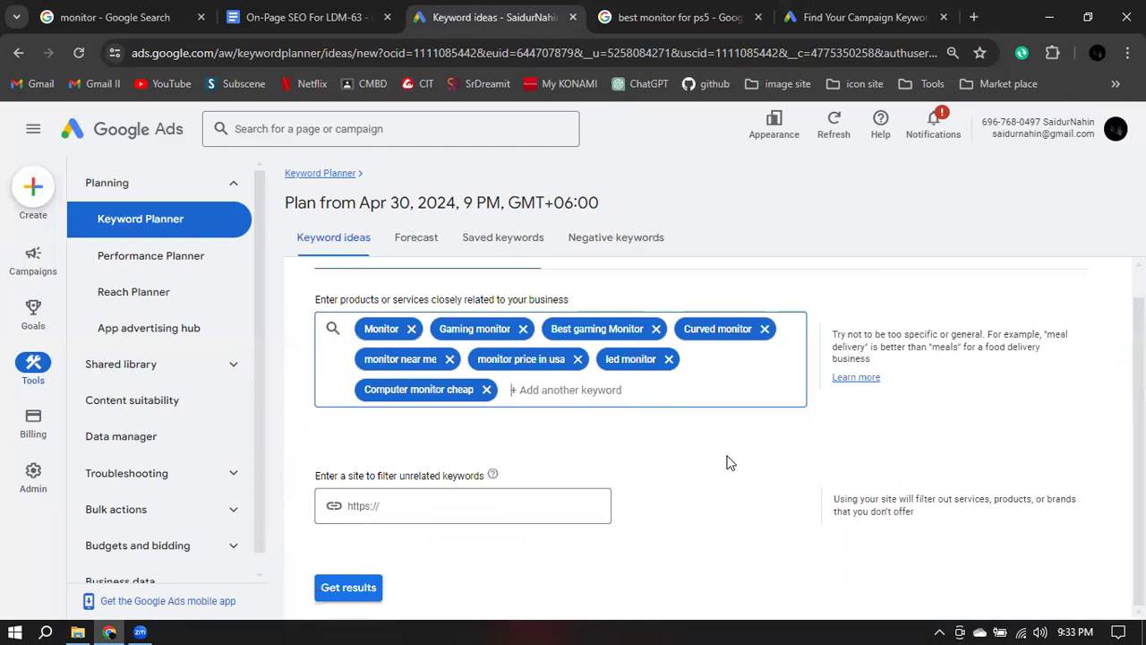
pyautogui.scroll(1, 511, 333)
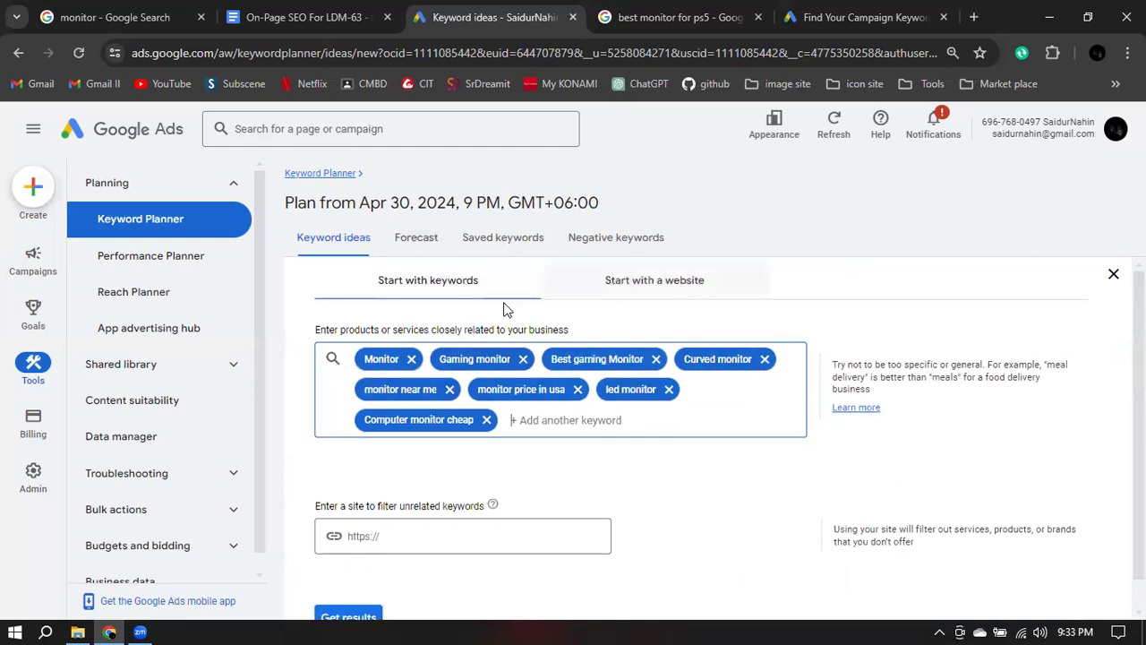
pyautogui.click(349, 615)
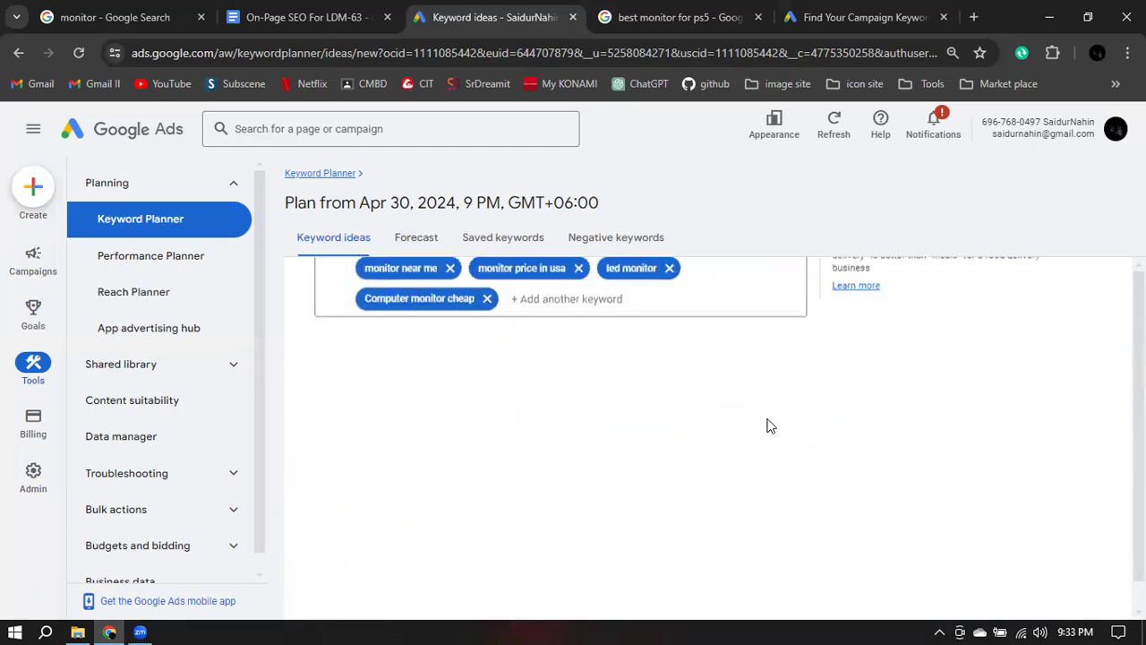
# Examine the average monthly searches of the suggested keywords computer monitor, ultrawide monitor and curved pc monitor.
pyautogui.scroll(-1, 378, 528)
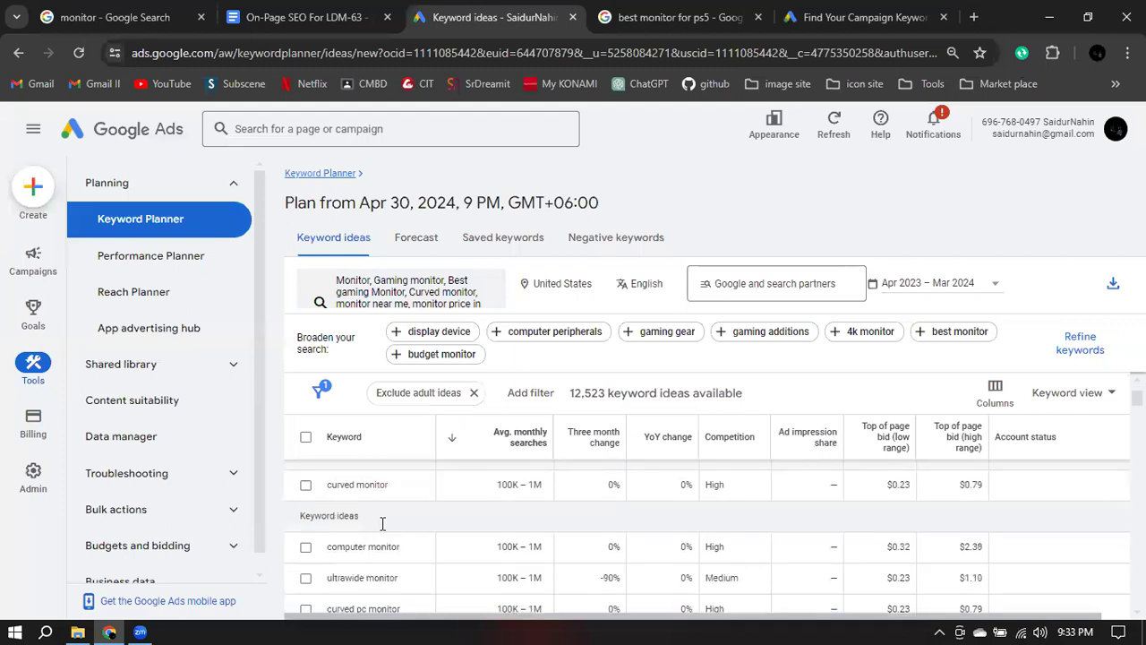
pyautogui.scroll(1, 378, 528)
pyautogui.scroll(-1, 381, 530)
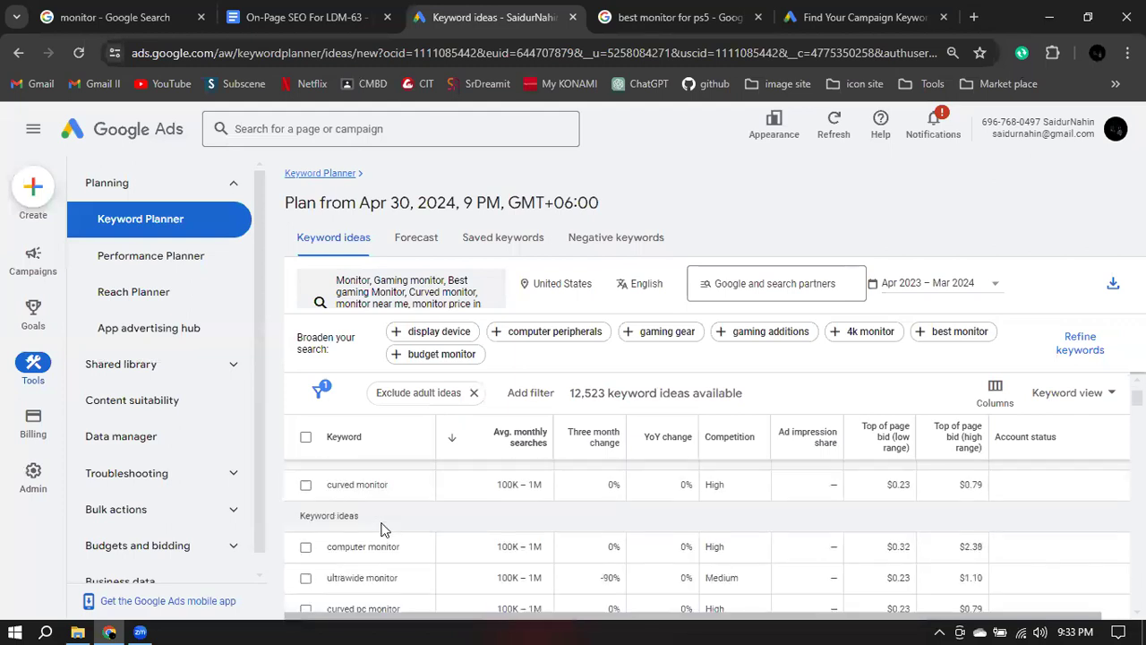
pyautogui.scroll(1, 381, 529)
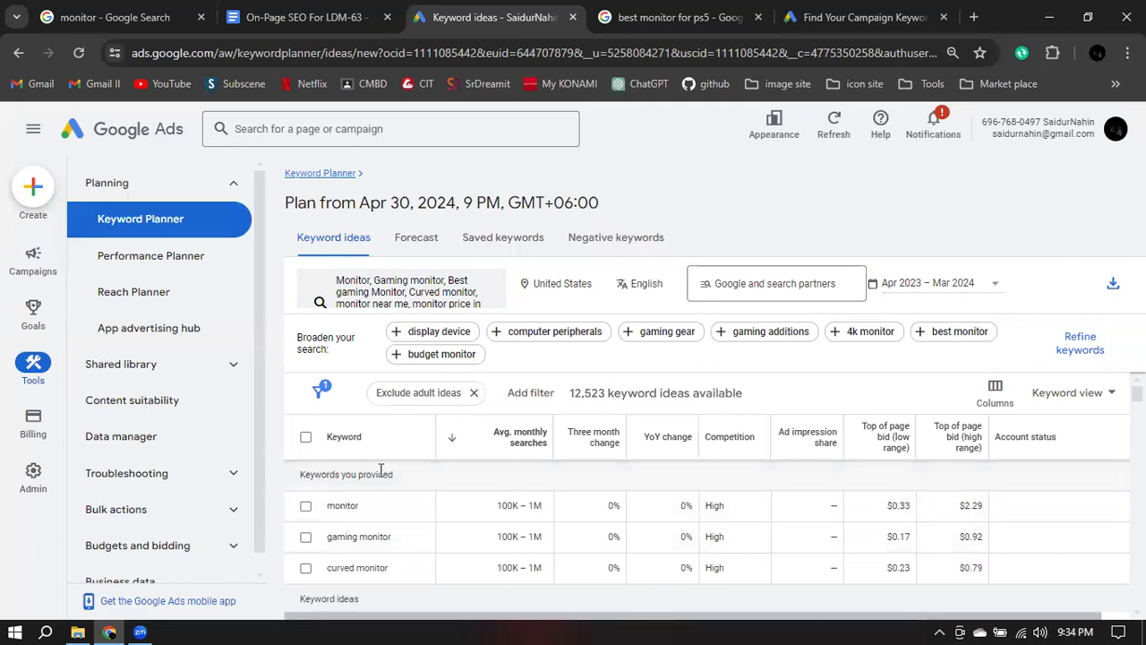
pyautogui.moveTo(364, 544)
pyautogui.scroll(-1, 452, 479)
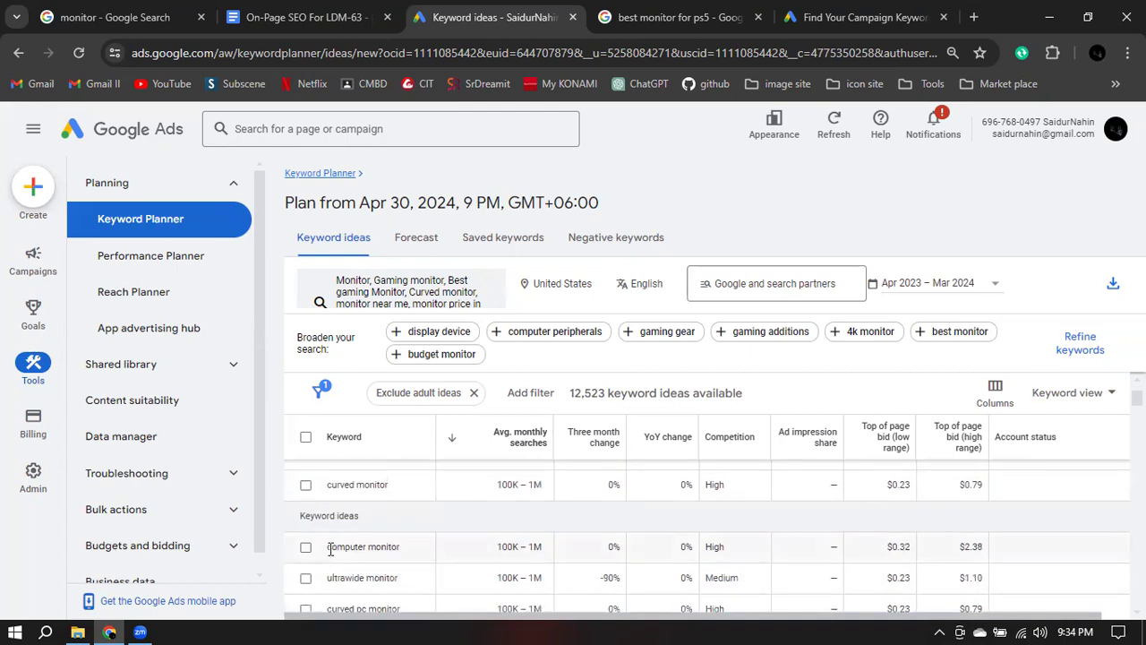
pyautogui.moveTo(327, 548); pyautogui.dragTo(405, 550)
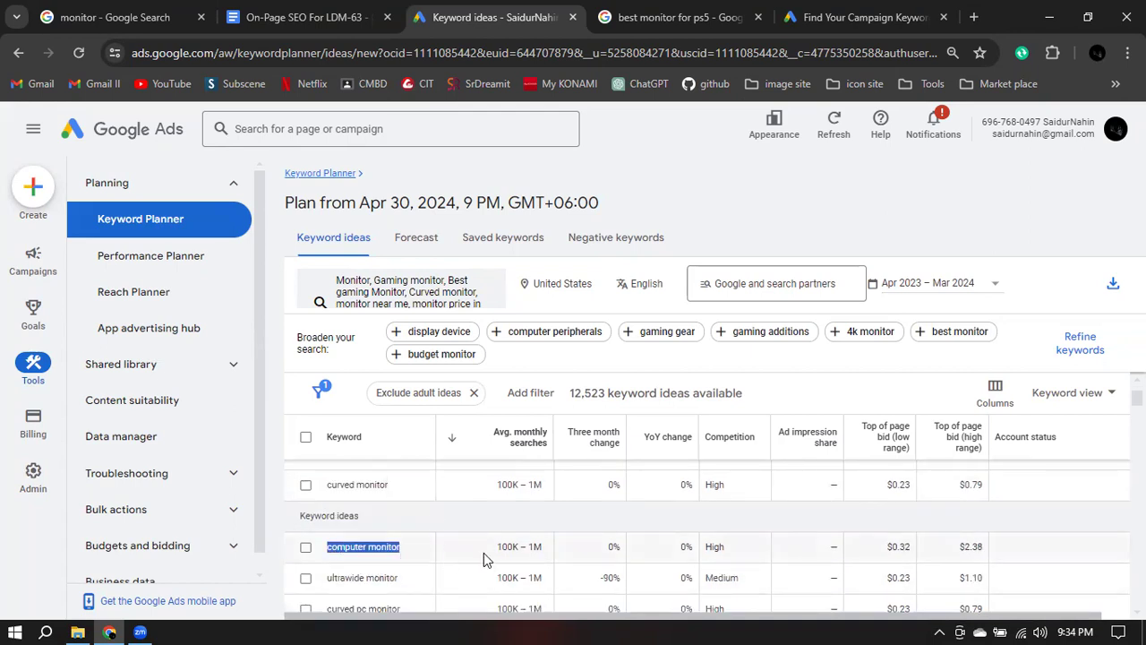
pyautogui.moveTo(498, 548); pyautogui.dragTo(538, 543)
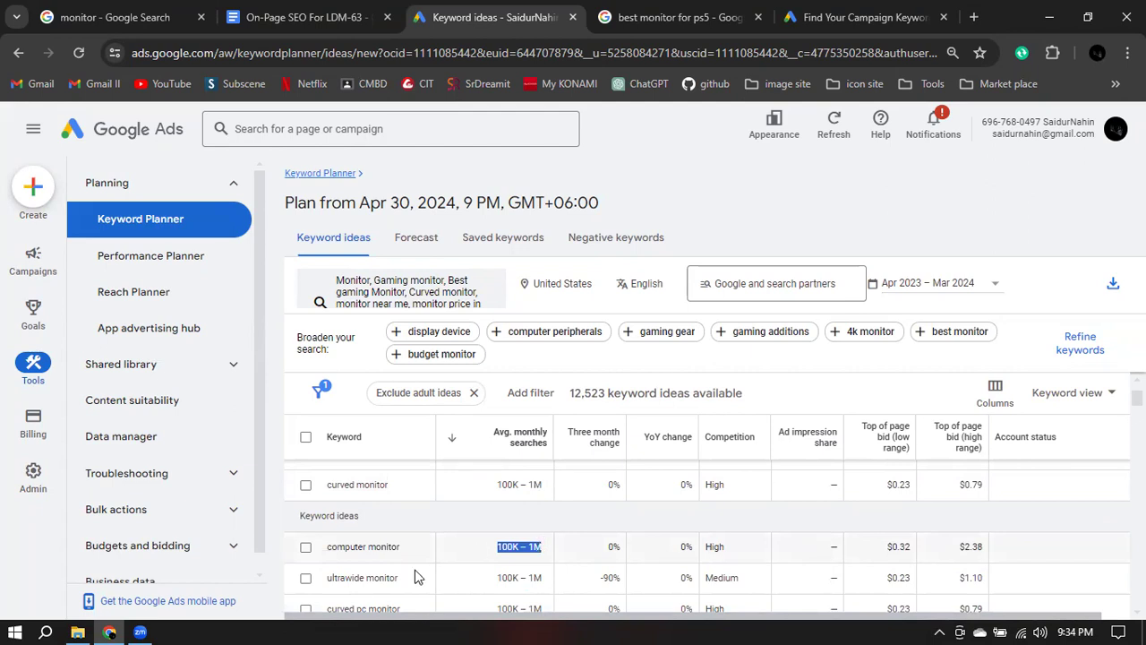
pyautogui.moveTo(324, 578); pyautogui.dragTo(400, 584)
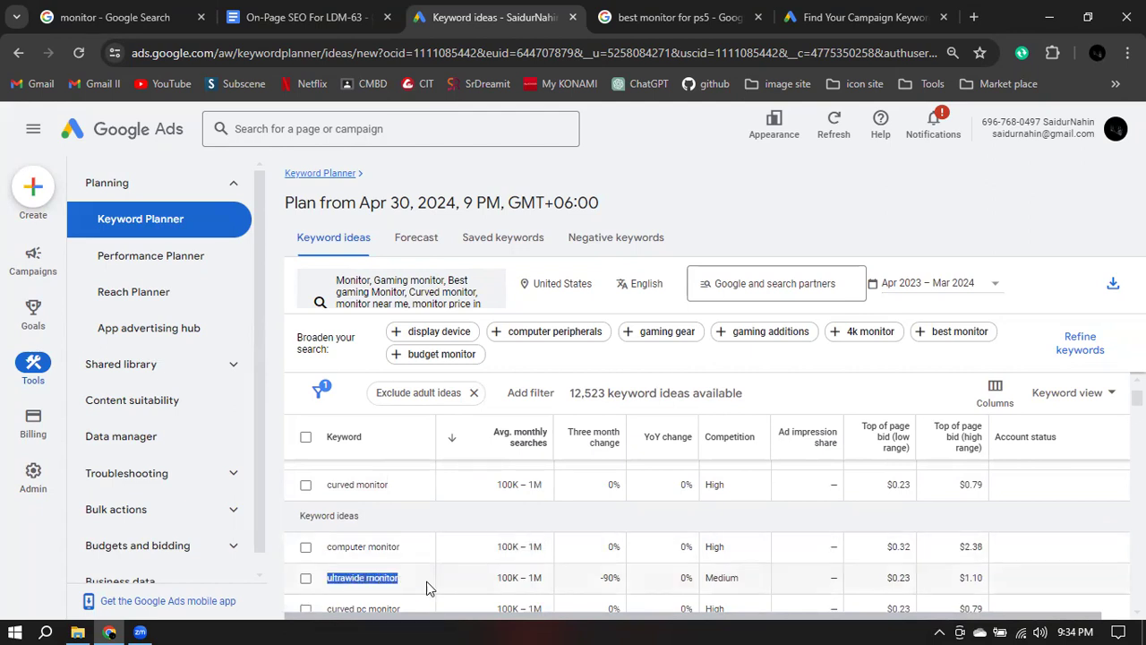
pyautogui.moveTo(497, 582); pyautogui.dragTo(541, 587)
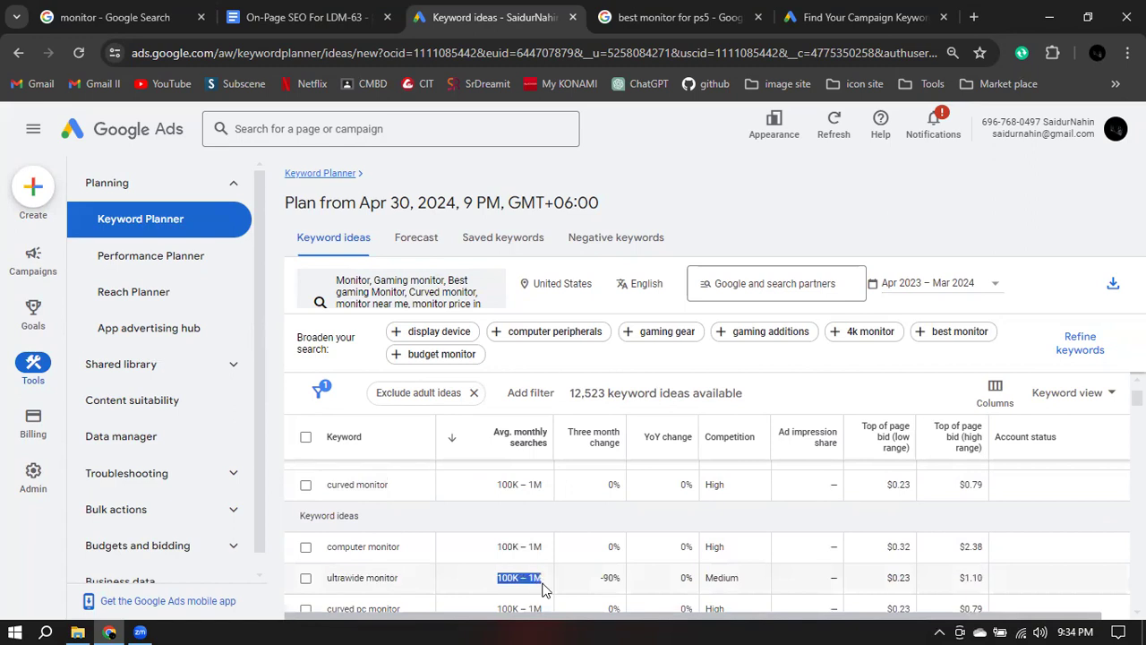
pyautogui.click(398, 598)
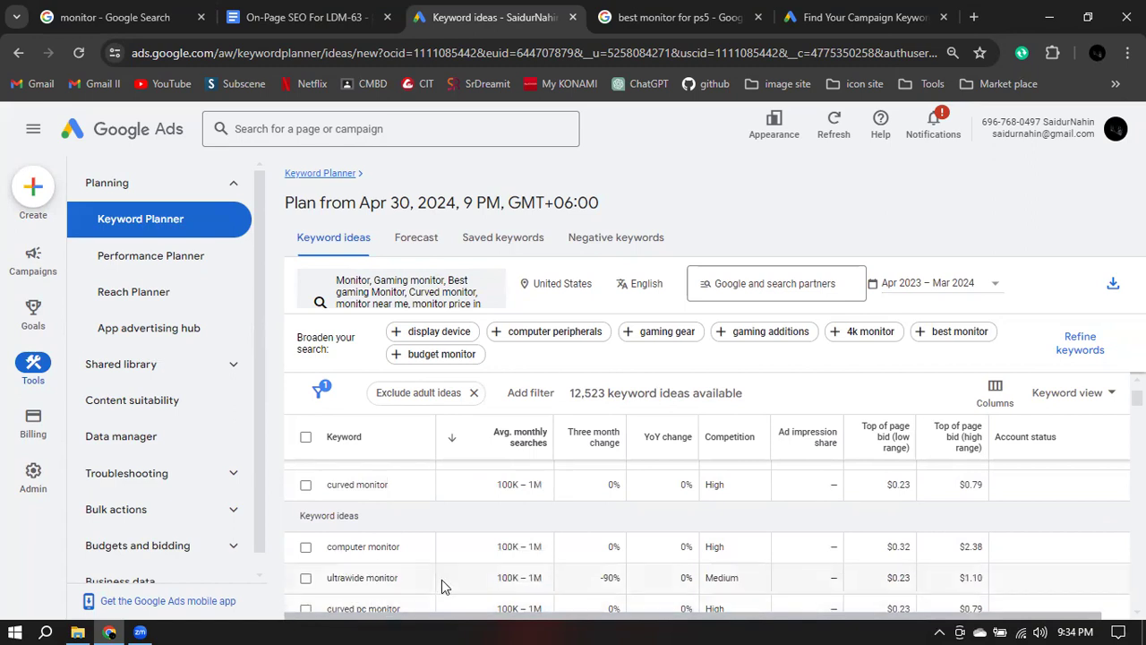
pyautogui.scroll(-1, 441, 579)
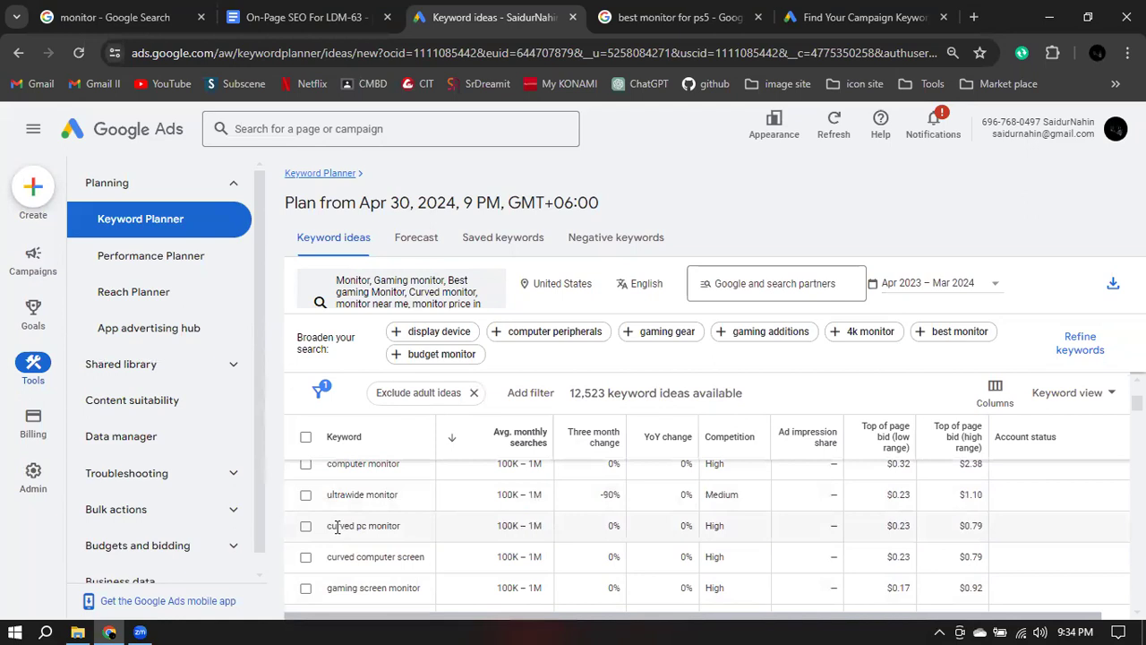
pyautogui.moveTo(327, 527); pyautogui.dragTo(397, 530)
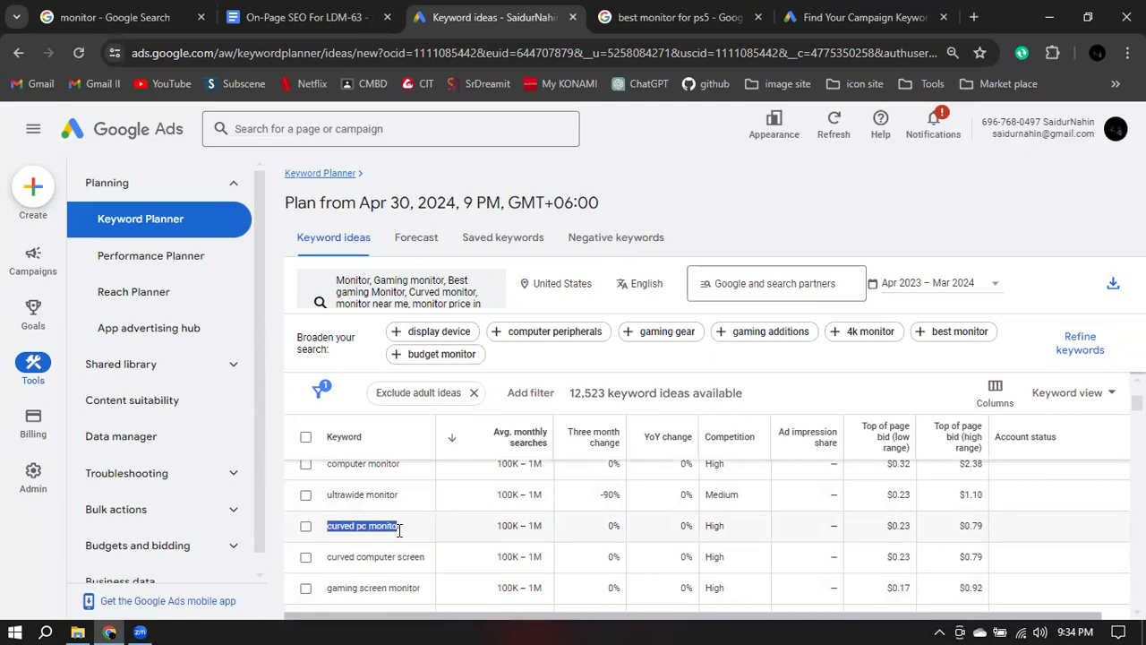
pyautogui.moveTo(497, 528); pyautogui.dragTo(542, 525)
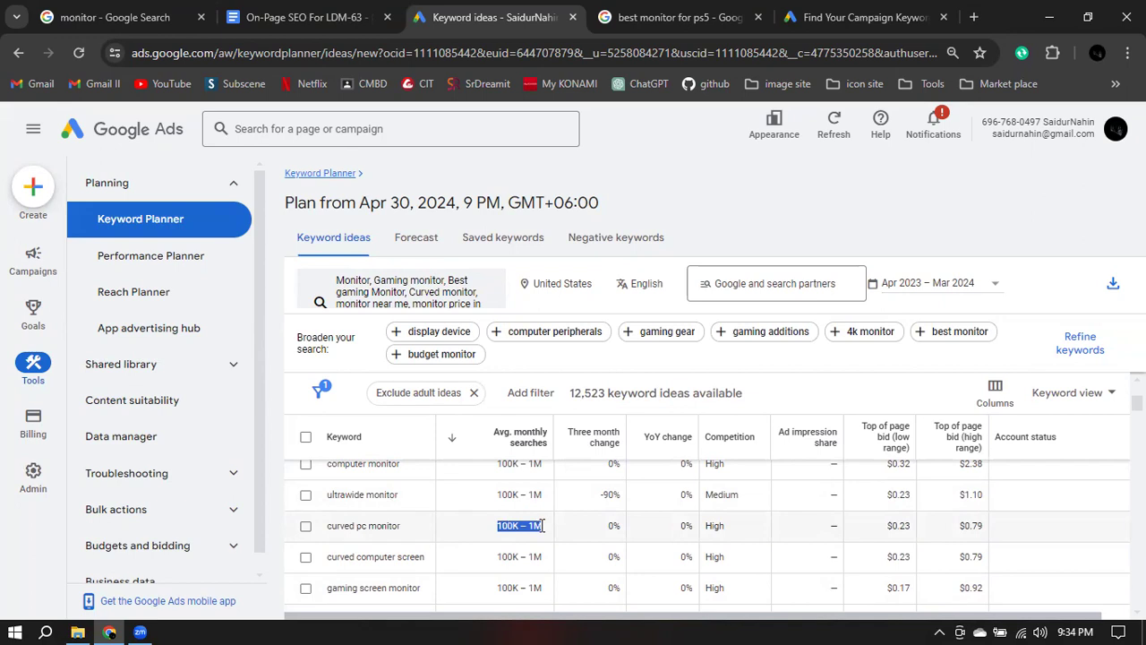
# Add Curved pc monitor as a new item below Curved Monitor in the On-Page SEO For LDM-63 document's keyword list.
pyautogui.click(286, 17)
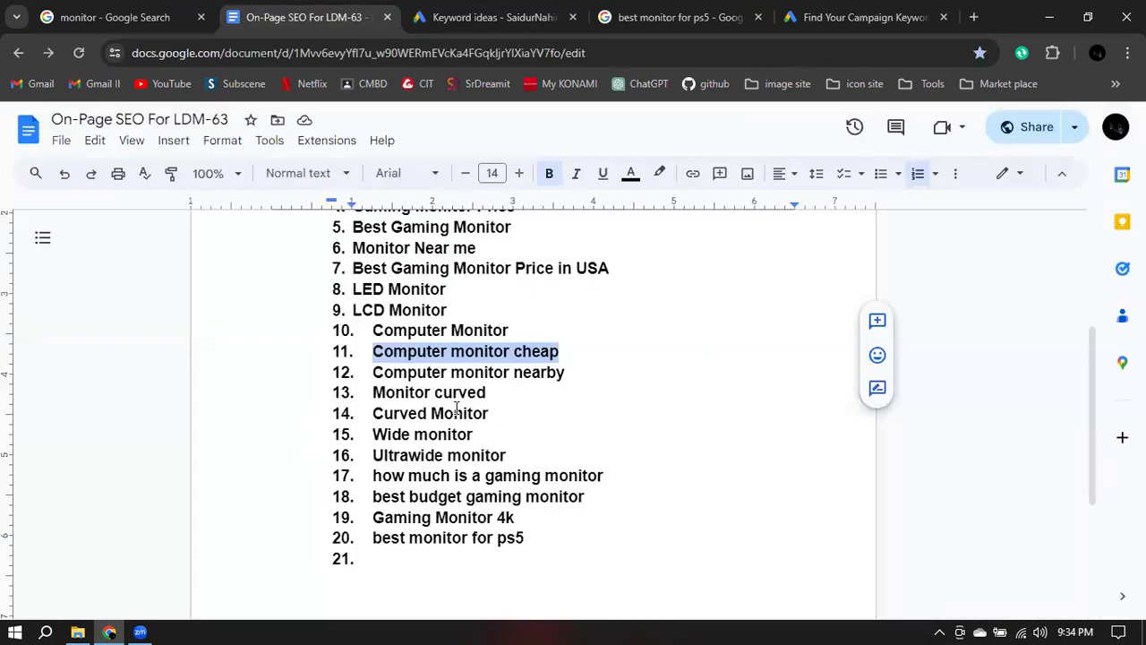
pyautogui.click(495, 412)
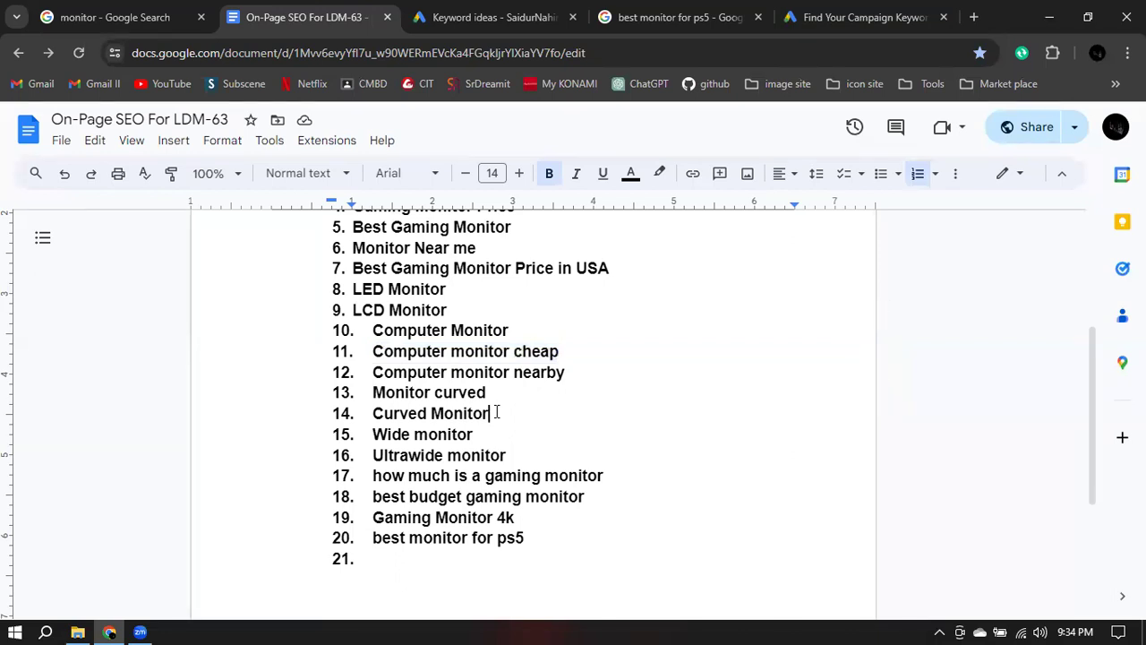
pyautogui.press('Return')
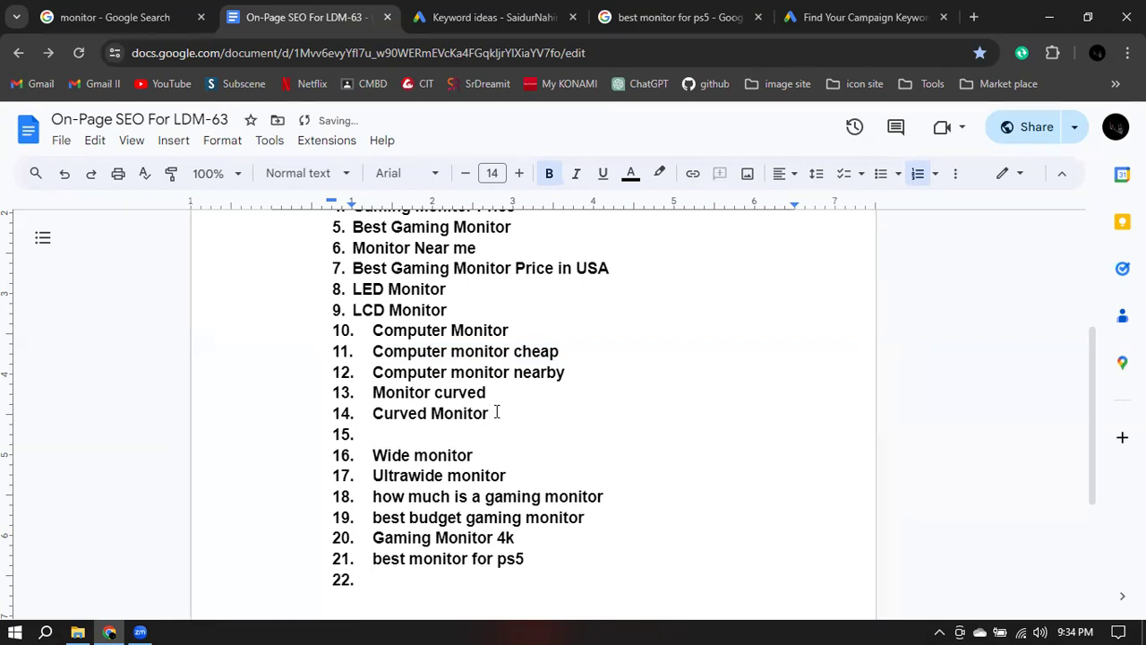
pyautogui.write('Curver')
pyautogui.press('BackSpace')
pyautogui.write('d pc monitor')
pyautogui.press('Return')
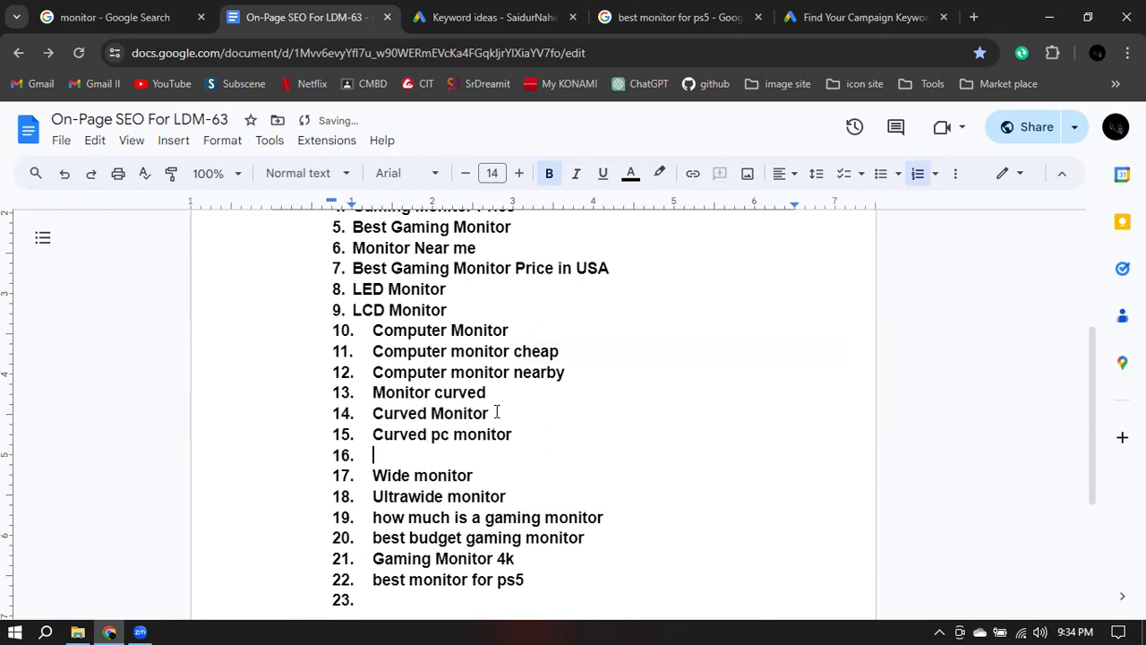
pyautogui.press('BackSpace')
pyautogui.press('BackSpace')
pyautogui.press('BackSpace')
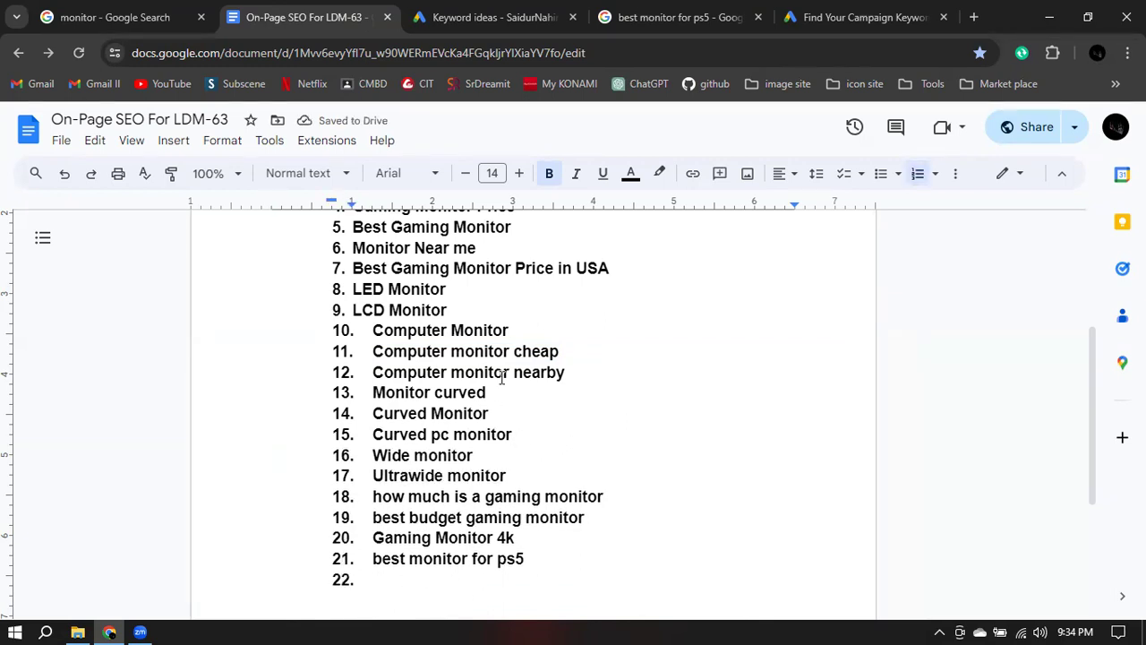
pyautogui.doubleClick(524, 440)
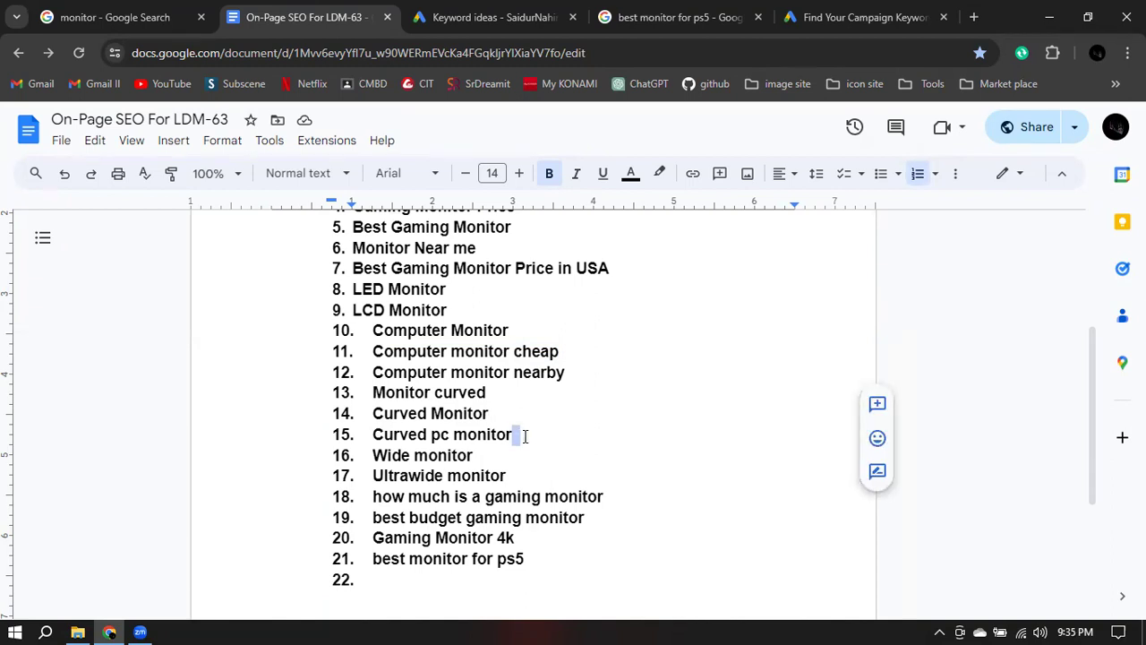
pyautogui.click(490, 436)
pyautogui.click(519, 444)
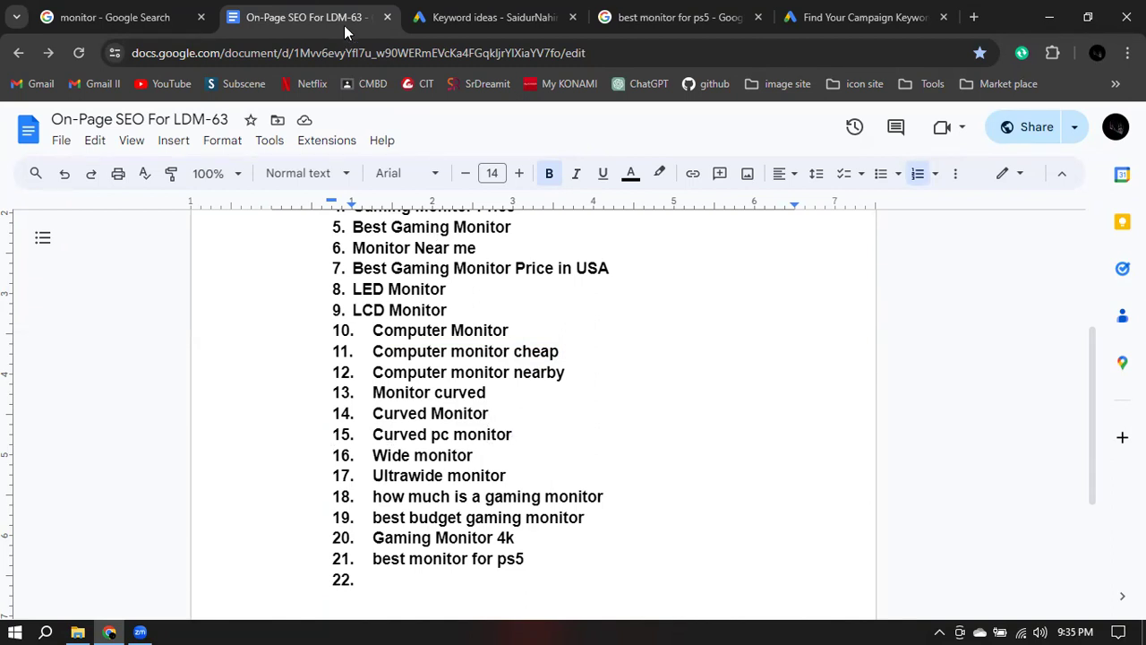
# Look up the next keyword idea in Keyword Planner and add Curved Computer Screen below Curved pc monitor in the document's list.
pyautogui.click(483, 17)
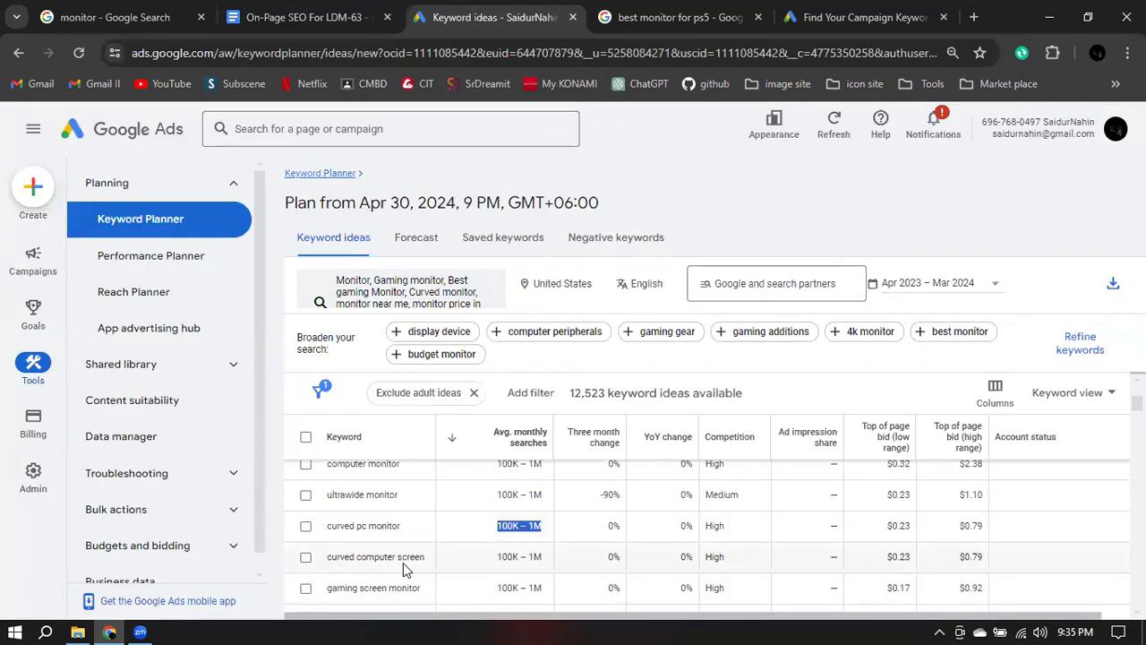
pyautogui.moveTo(327, 557); pyautogui.dragTo(426, 564)
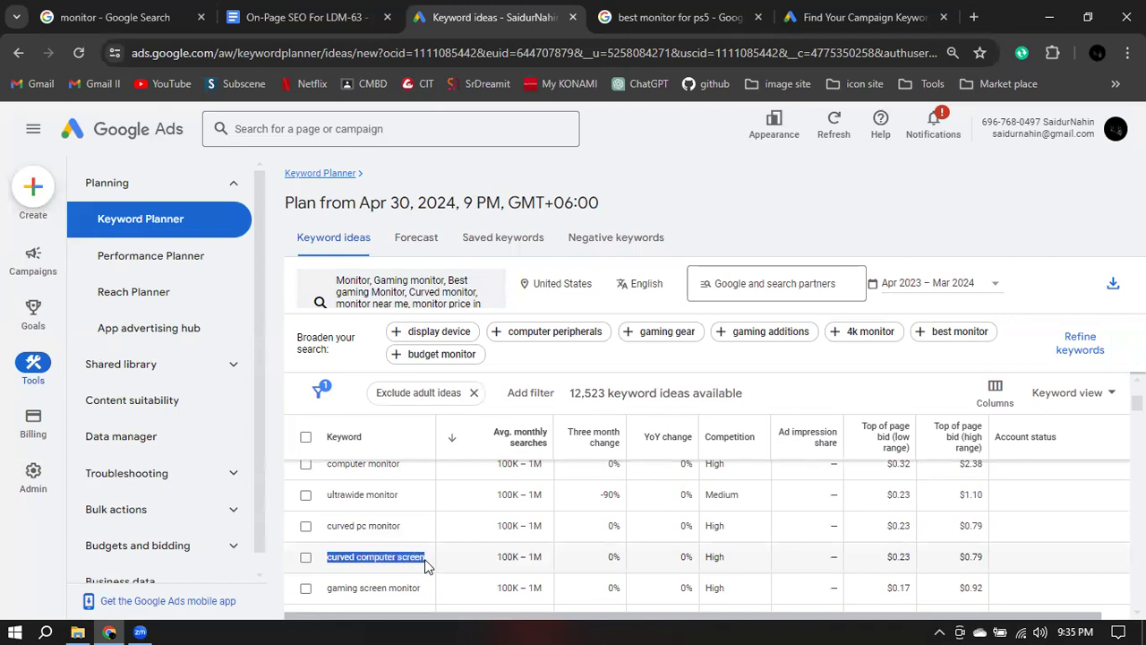
pyautogui.rightClick(403, 557)
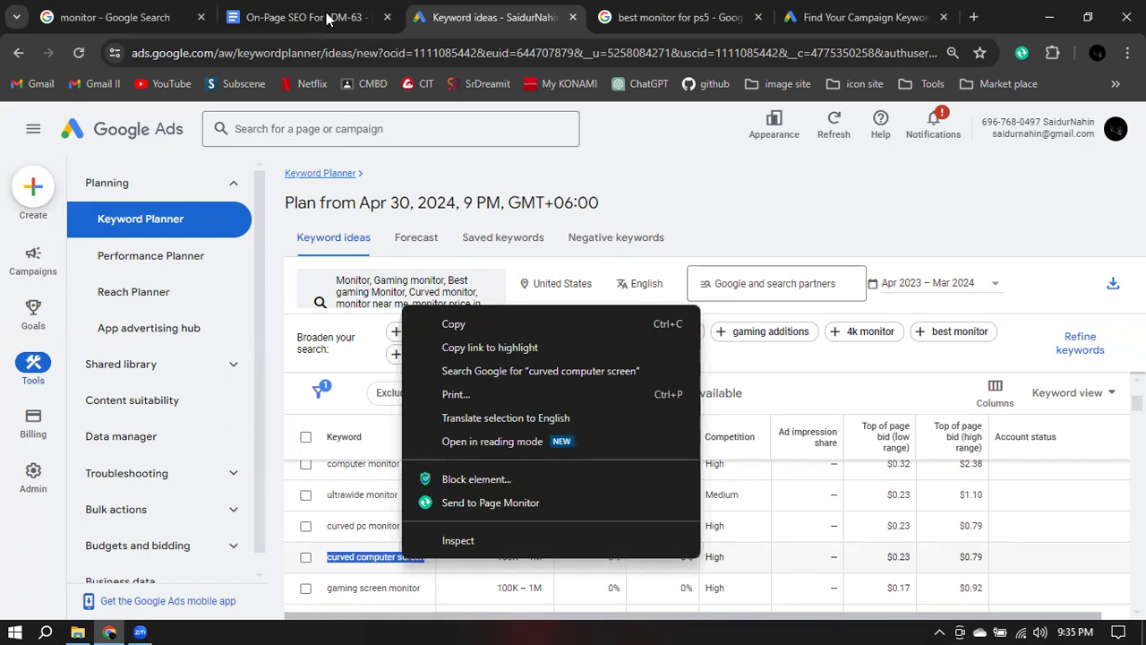
pyautogui.click(331, 18)
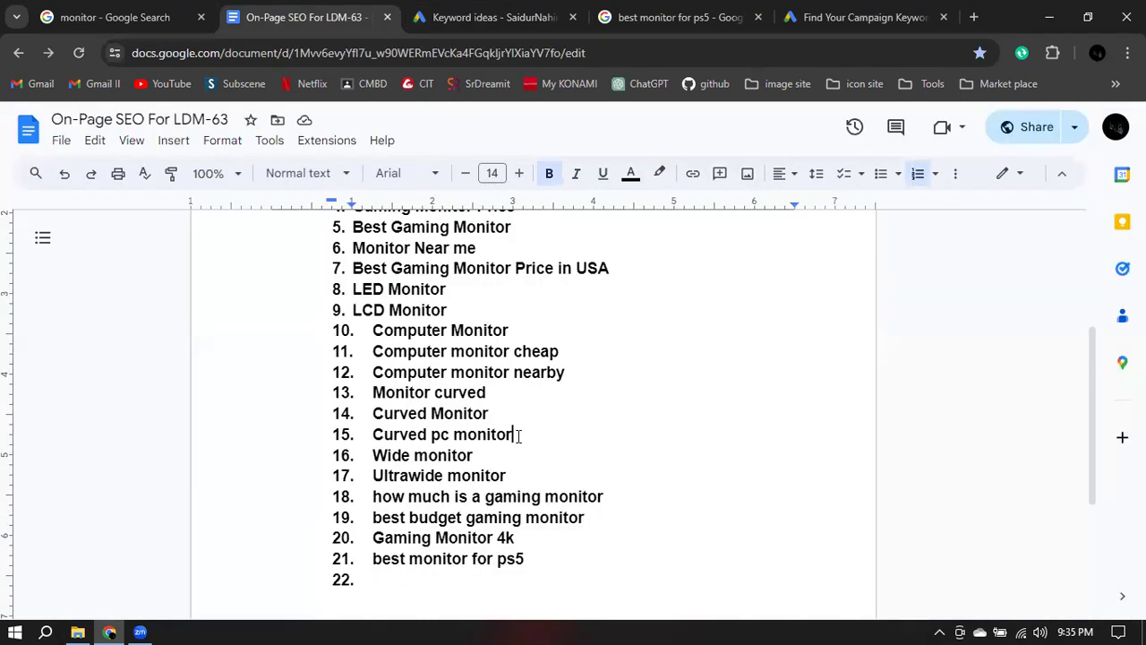
pyautogui.press('Return')
pyautogui.write('Cu')
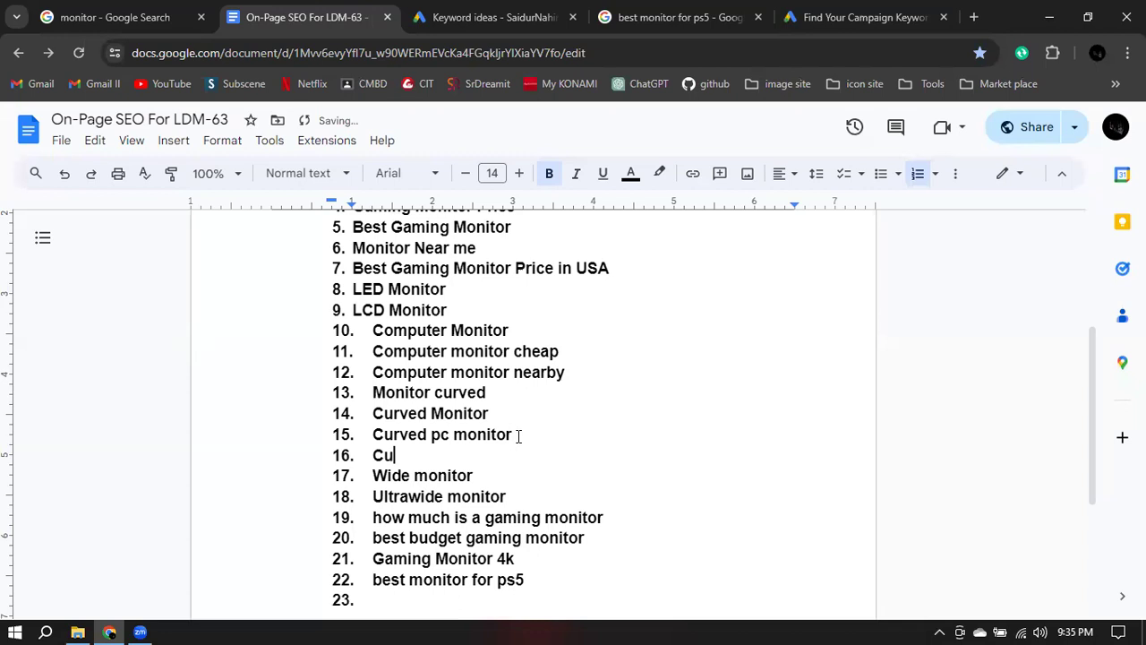
pyautogui.write('rved Computer Screen')
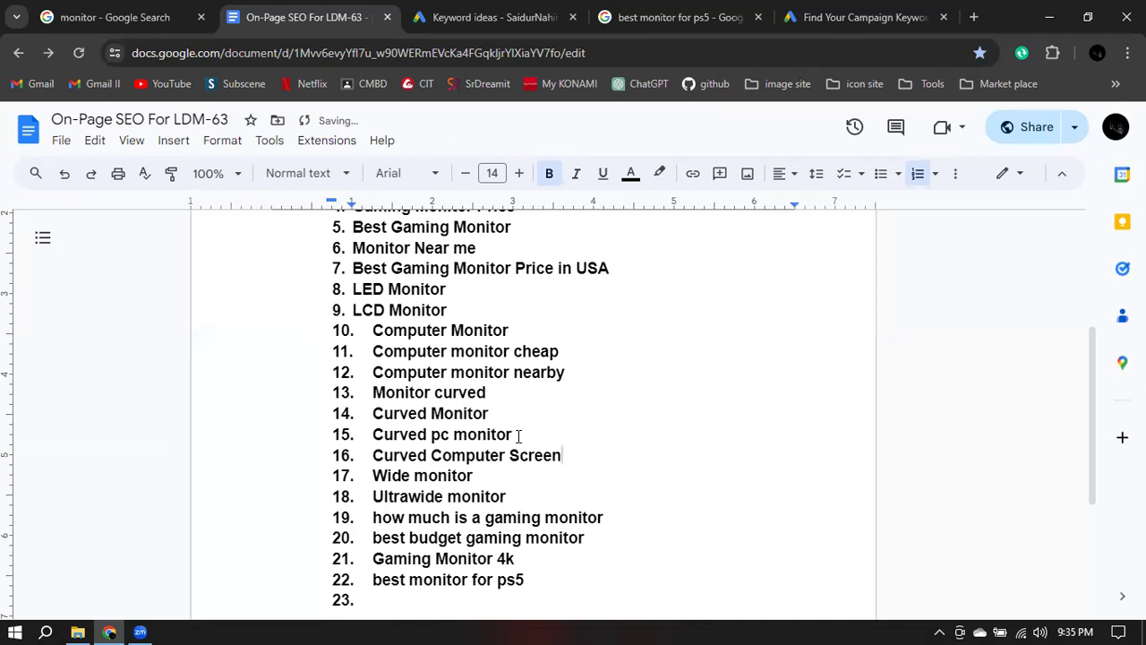
# Pick the keyword idea gaming screen monitor in Keyword Planner and add Gaming Screen monitor below Curved Computer Screen in the document's list.
pyautogui.click(508, 32)
pyautogui.scroll(-1, 419, 551)
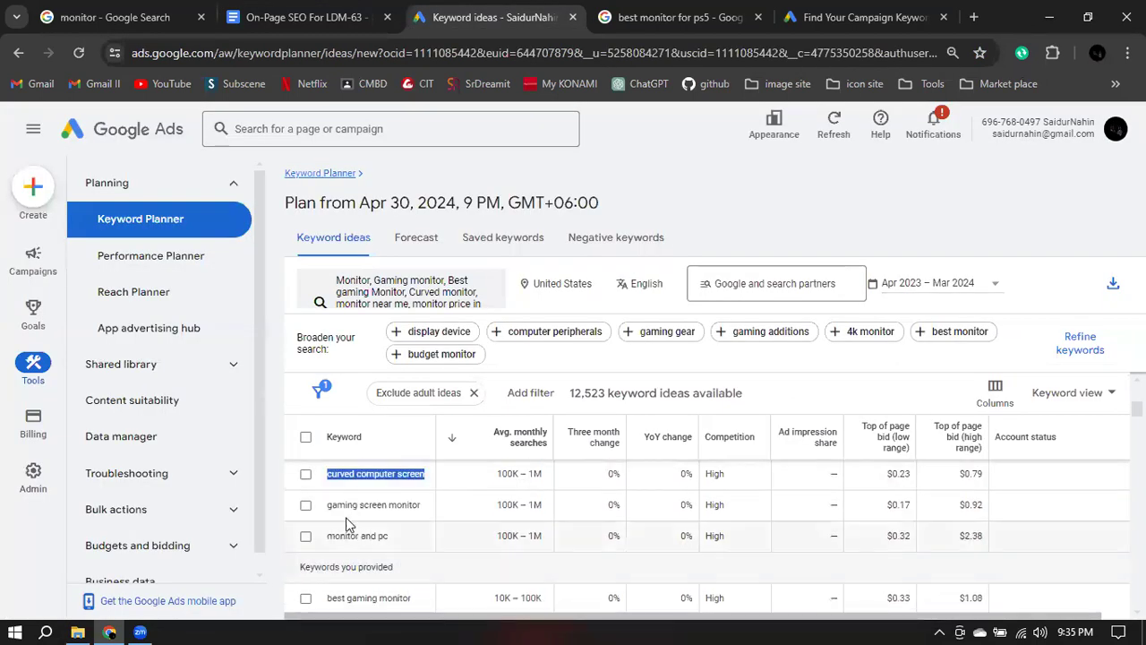
pyautogui.moveTo(328, 507); pyautogui.dragTo(416, 509)
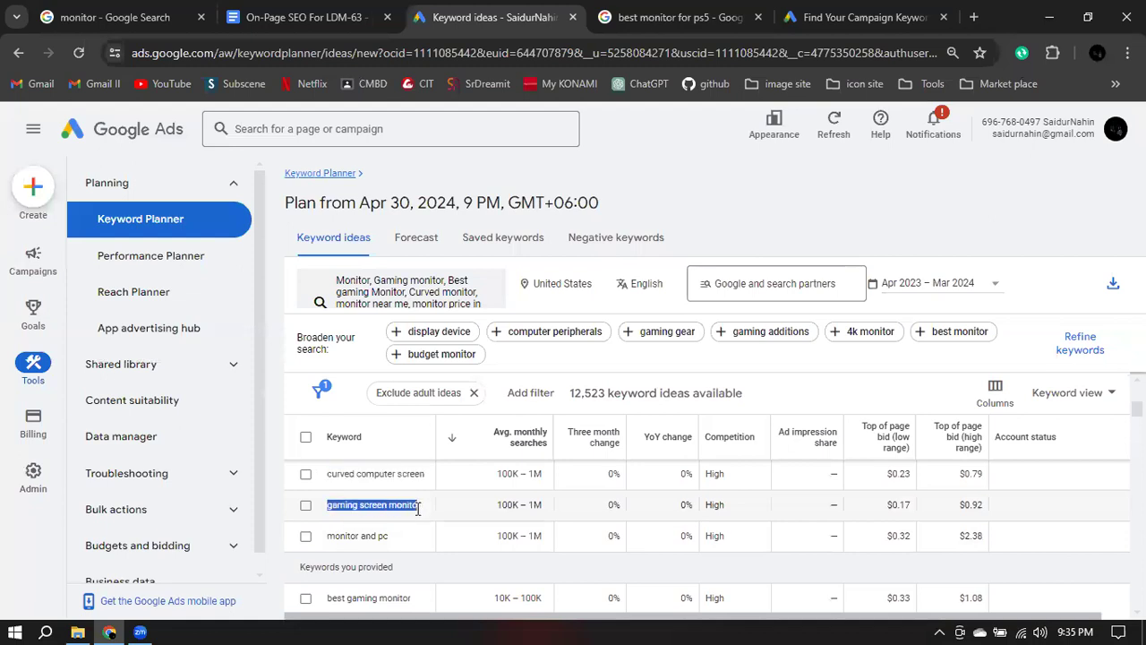
pyautogui.moveTo(417, 508); pyautogui.dragTo(424, 515)
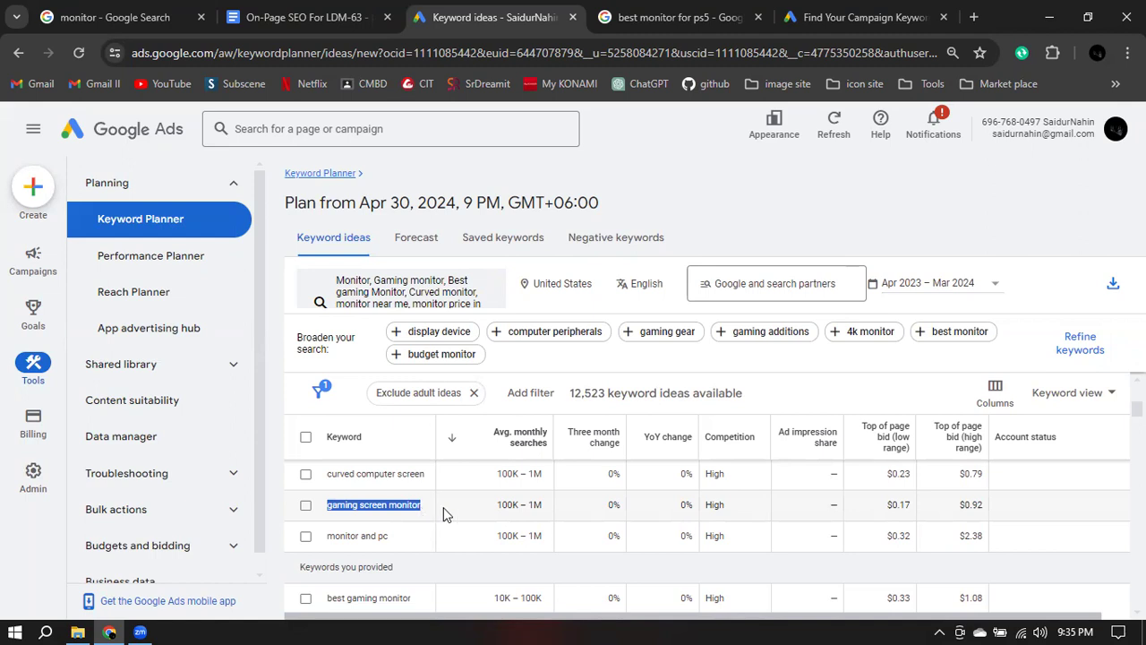
pyautogui.click(288, 9)
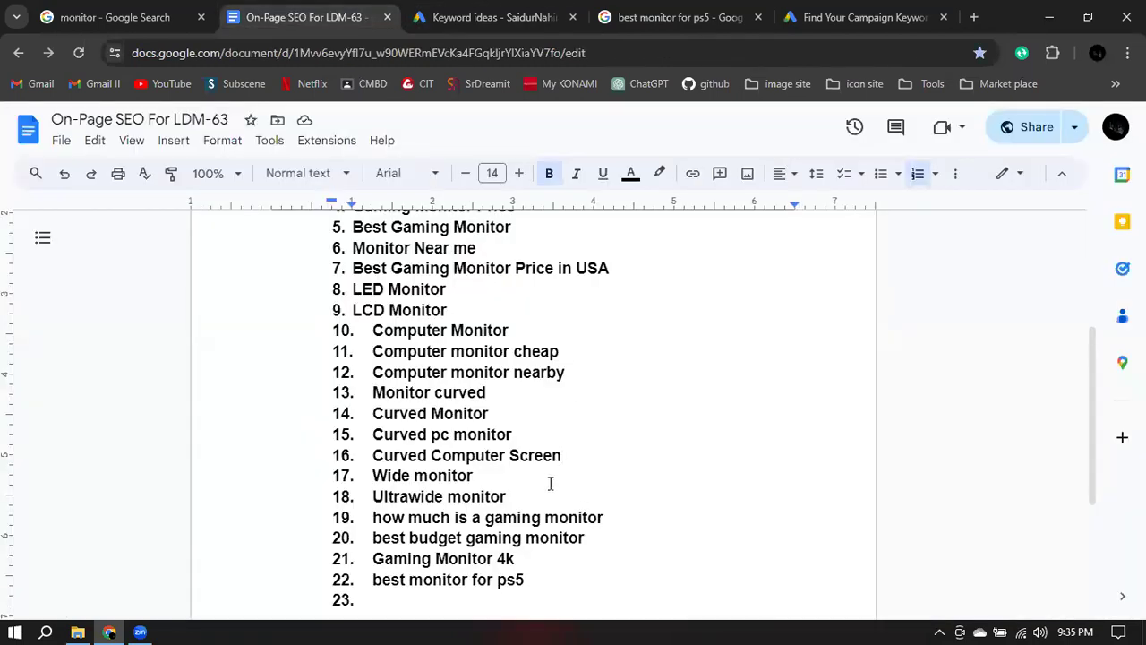
pyautogui.press('Return')
pyautogui.write('Gaming ')
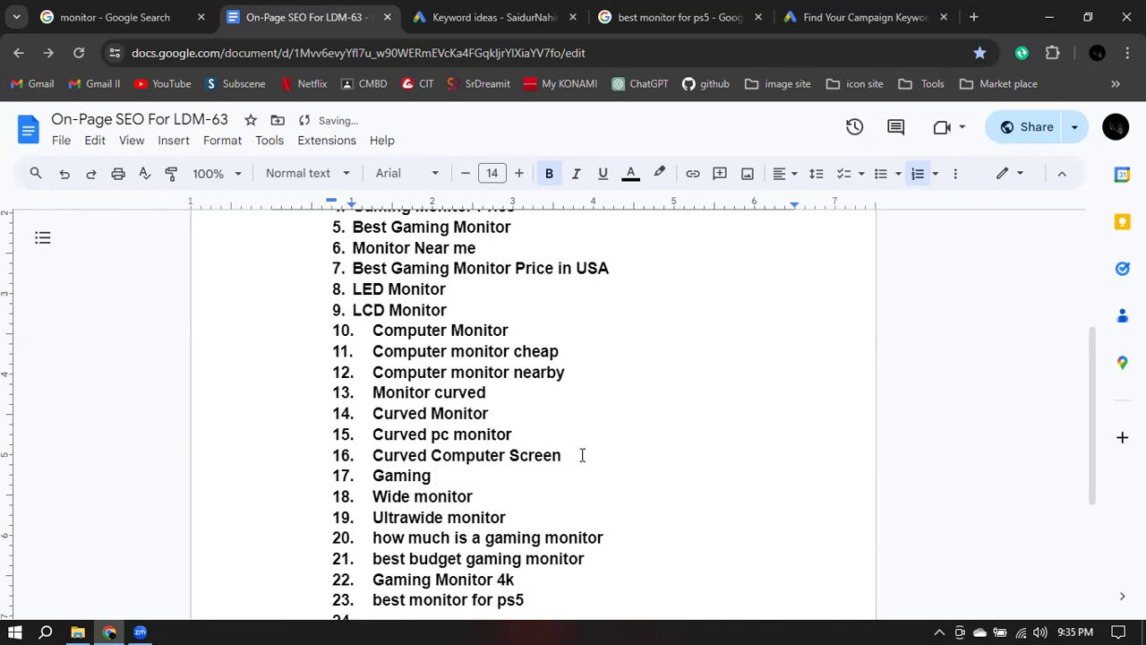
pyautogui.write('Screen monitor')
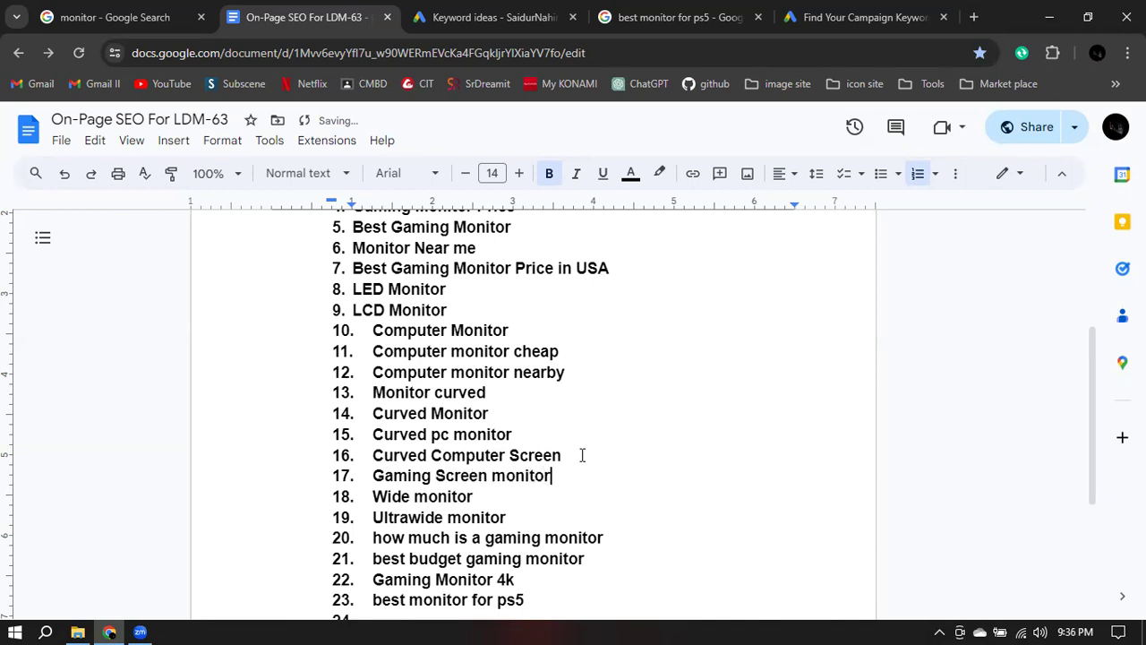
# Return to the Keyword Planner ideas and examine the average monthly searches and competition of best gaming monitor and computer monitor cheap.
pyautogui.click(472, 12)
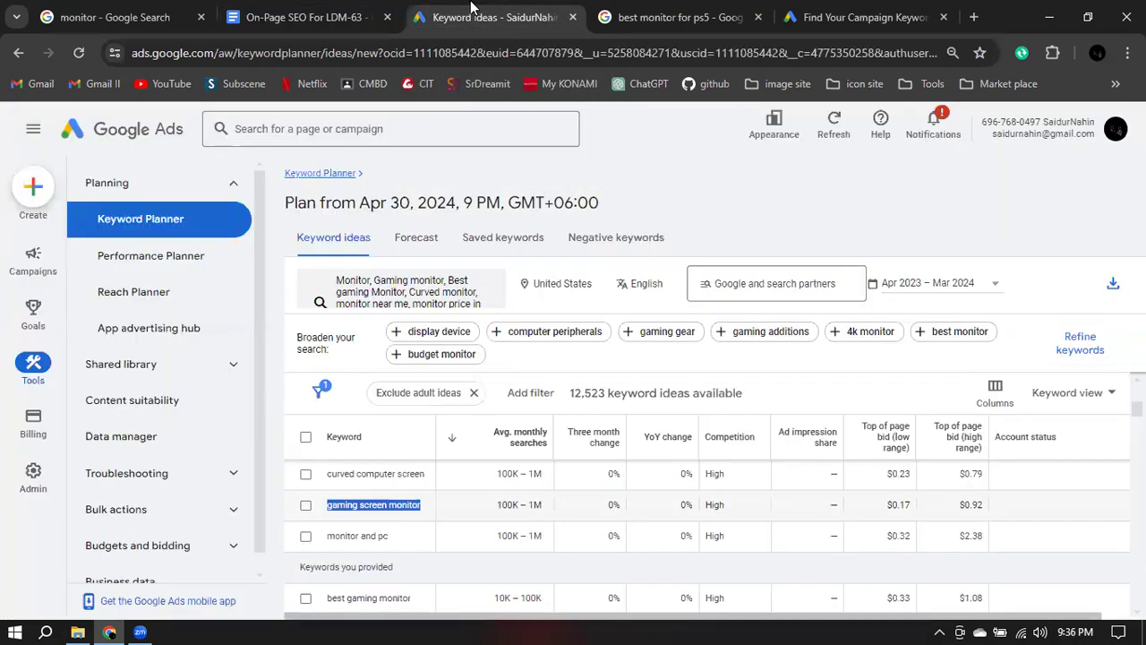
pyautogui.click(413, 568)
pyautogui.scroll(-1, 413, 567)
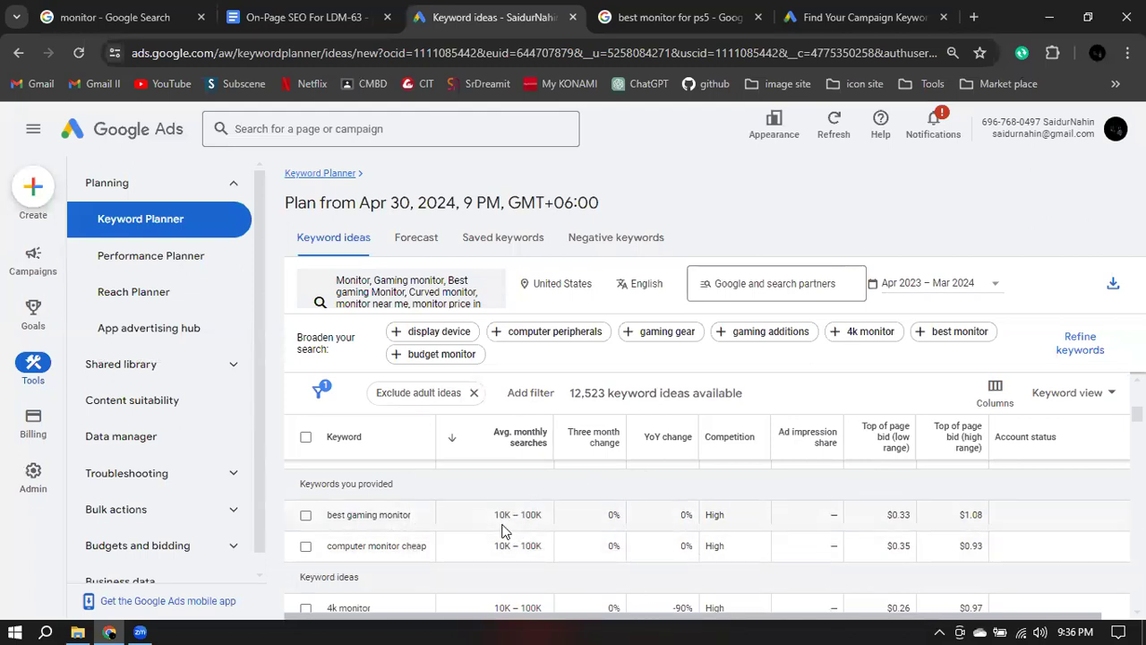
pyautogui.moveTo(490, 523); pyautogui.dragTo(548, 522)
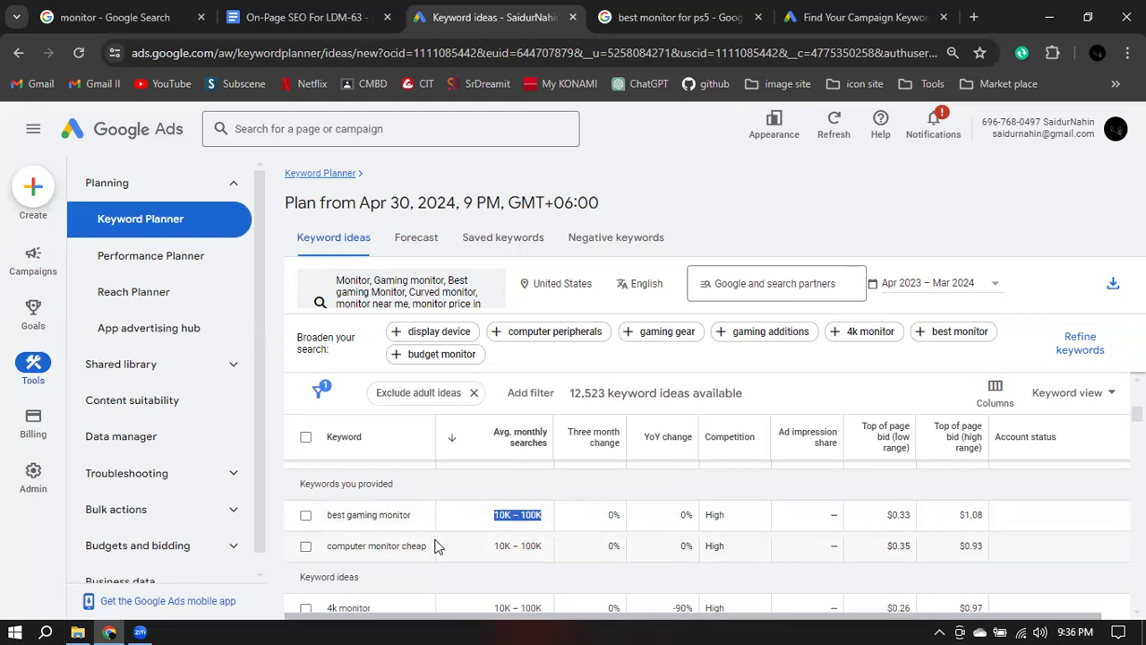
pyautogui.click(725, 517)
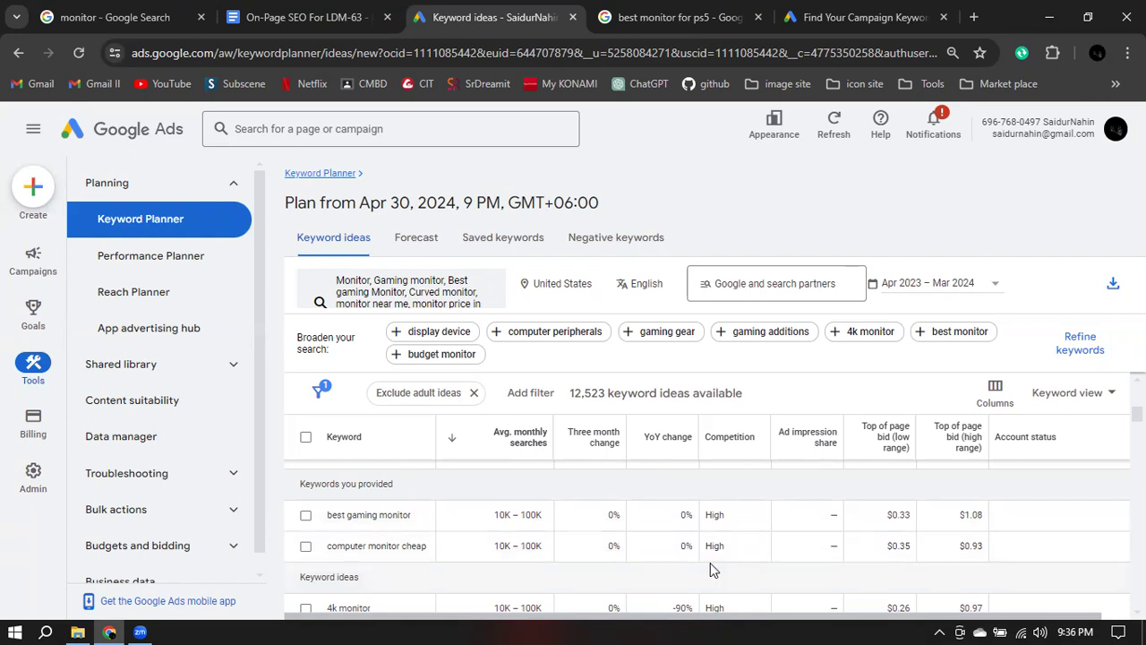
# Check the Keyword Planner ideas against the keyword list in the Google Docs document and add "4k monitor" as item 24.
pyautogui.scroll(-1, 492, 555)
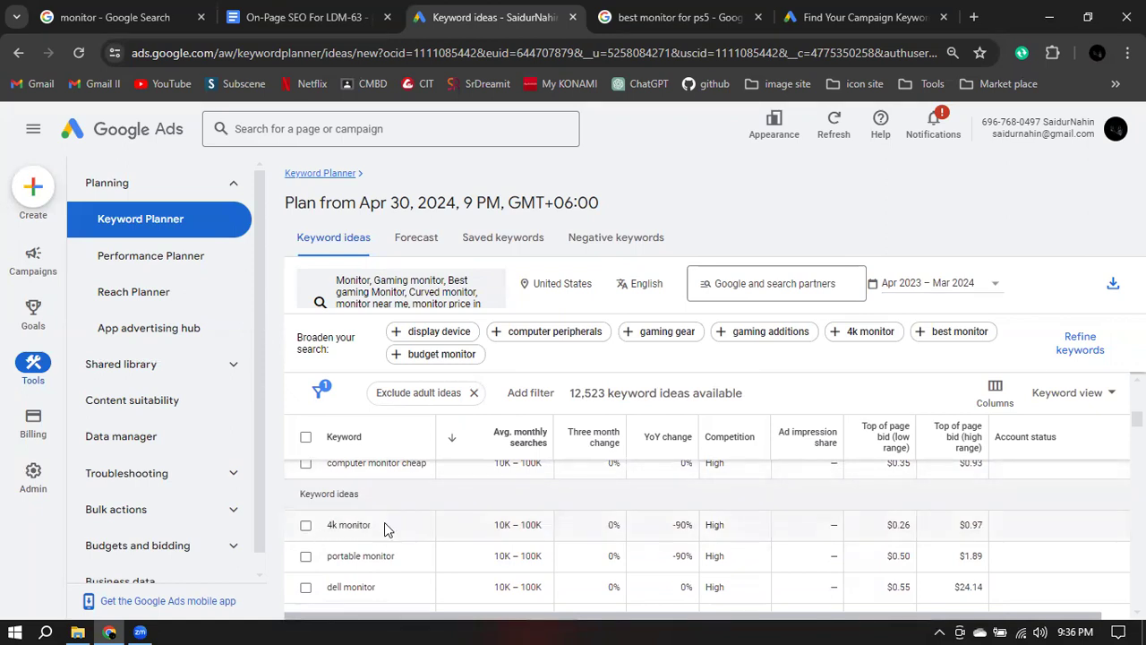
pyautogui.click(305, 17)
pyautogui.scroll(-2, 540, 408)
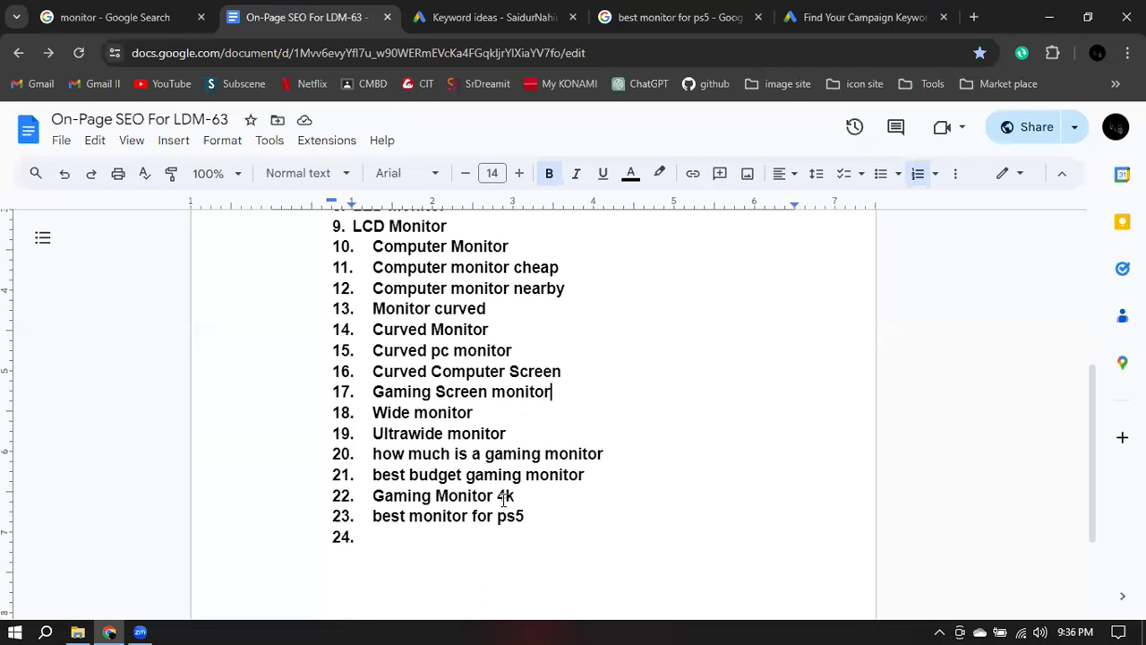
pyautogui.scroll(1, 515, 499)
pyautogui.scroll(3, 515, 500)
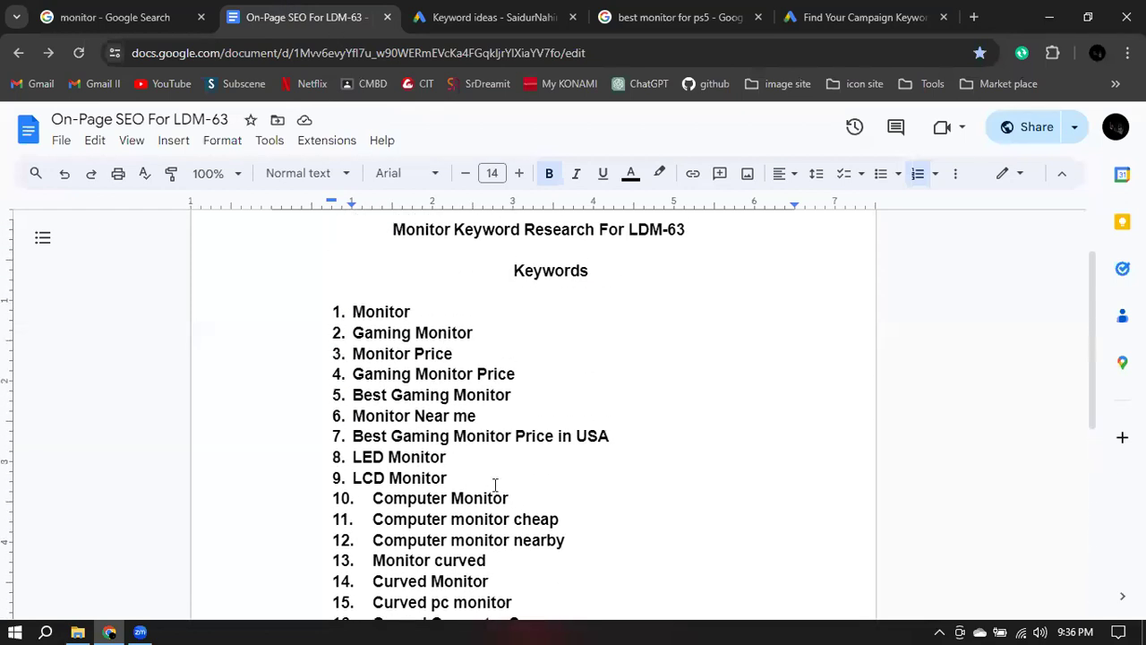
pyautogui.scroll(-1, 457, 332)
pyautogui.scroll(-2, 461, 336)
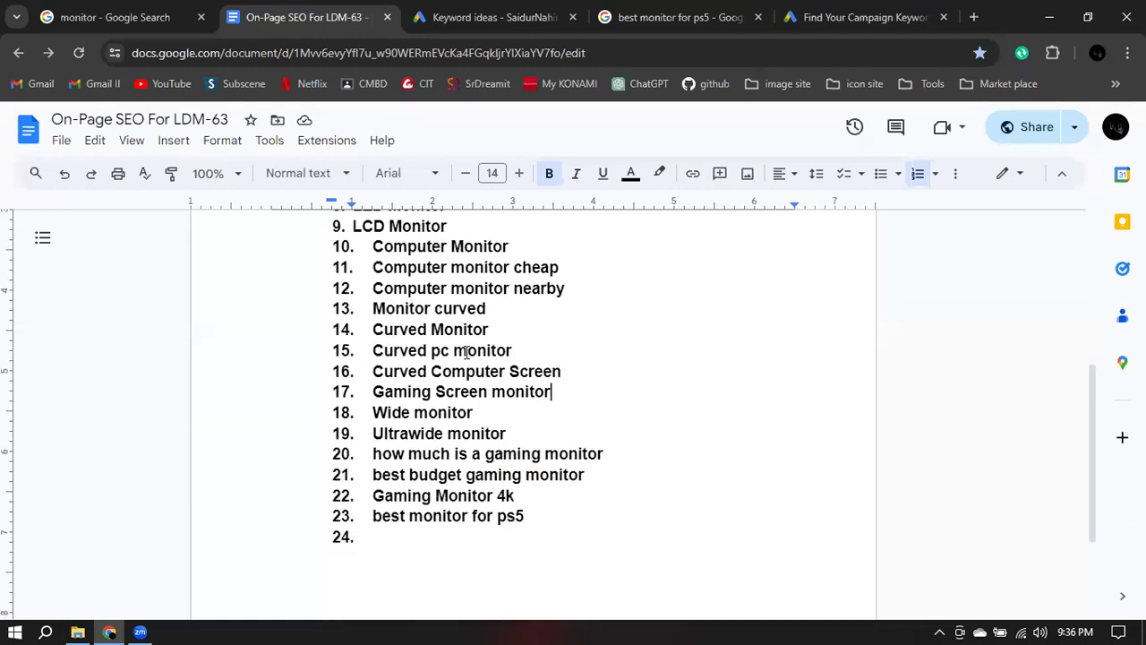
pyautogui.click(428, 542)
pyautogui.write('4k moni')
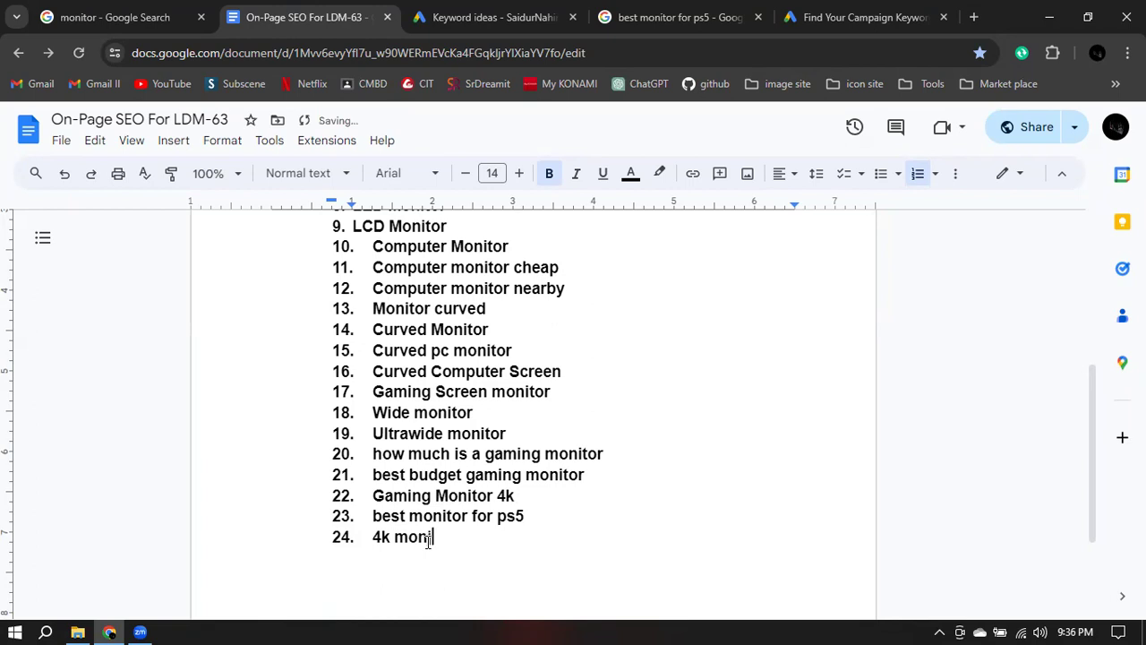
pyautogui.write('tor')
pyautogui.press('Return')
pyautogui.moveTo(412, 539)
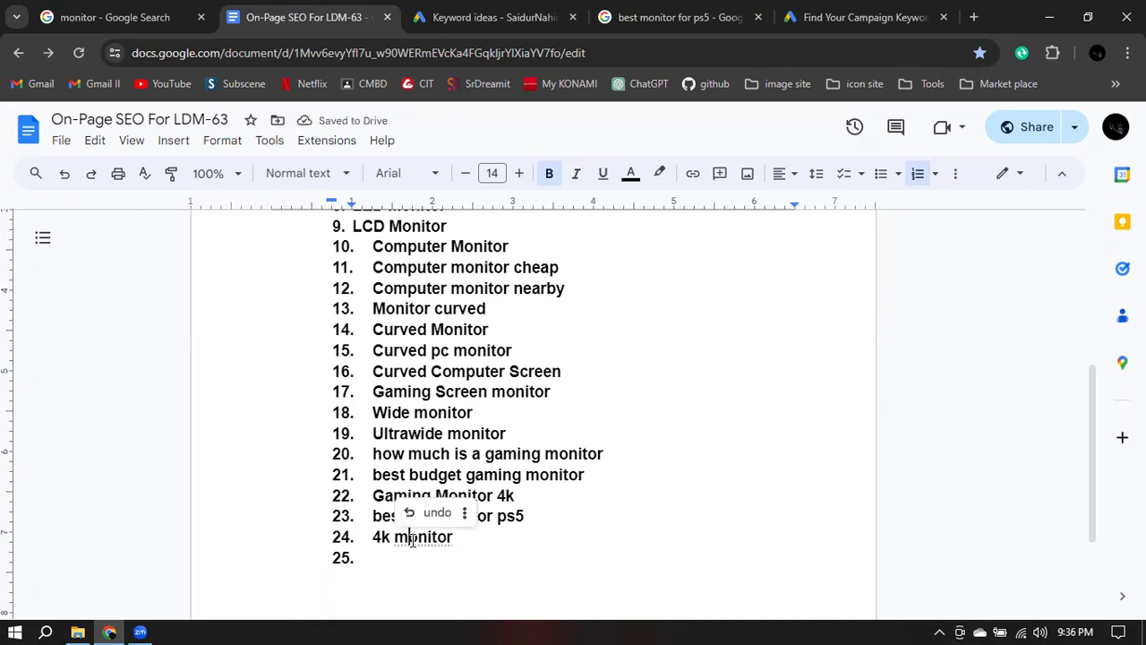
pyautogui.click(450, 537)
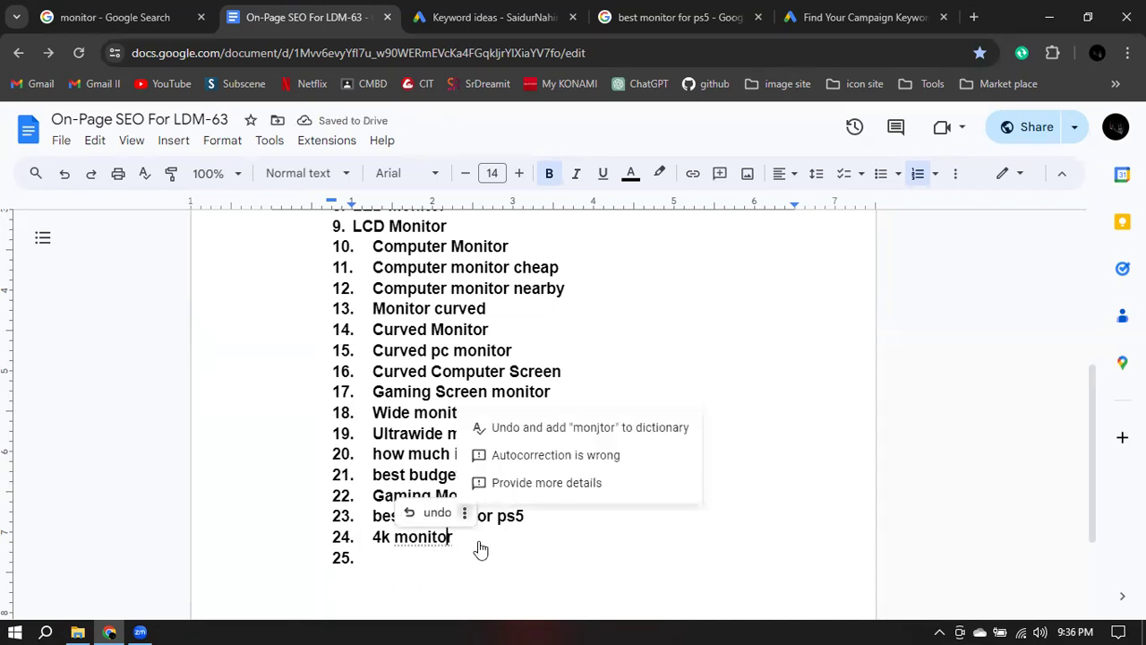
pyautogui.press('Escape')
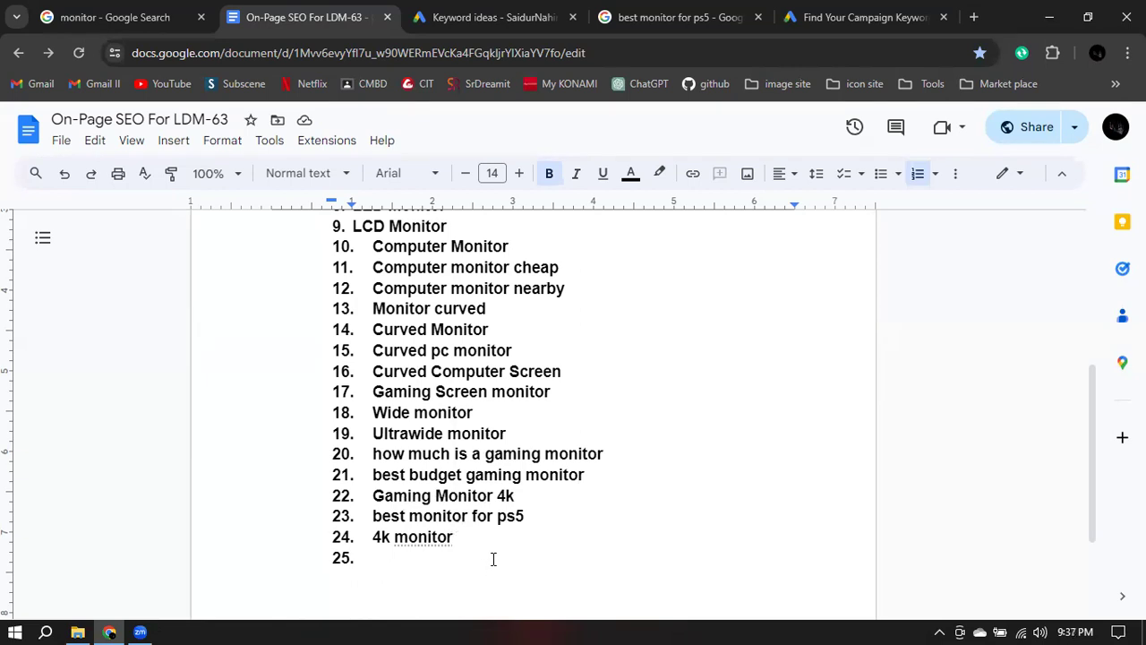
# Check the portable monitor idea and its average monthly searches in Keyword Planner, then add "Portable monitor" as item 25 in the Google Docs list.
pyautogui.click(461, 13)
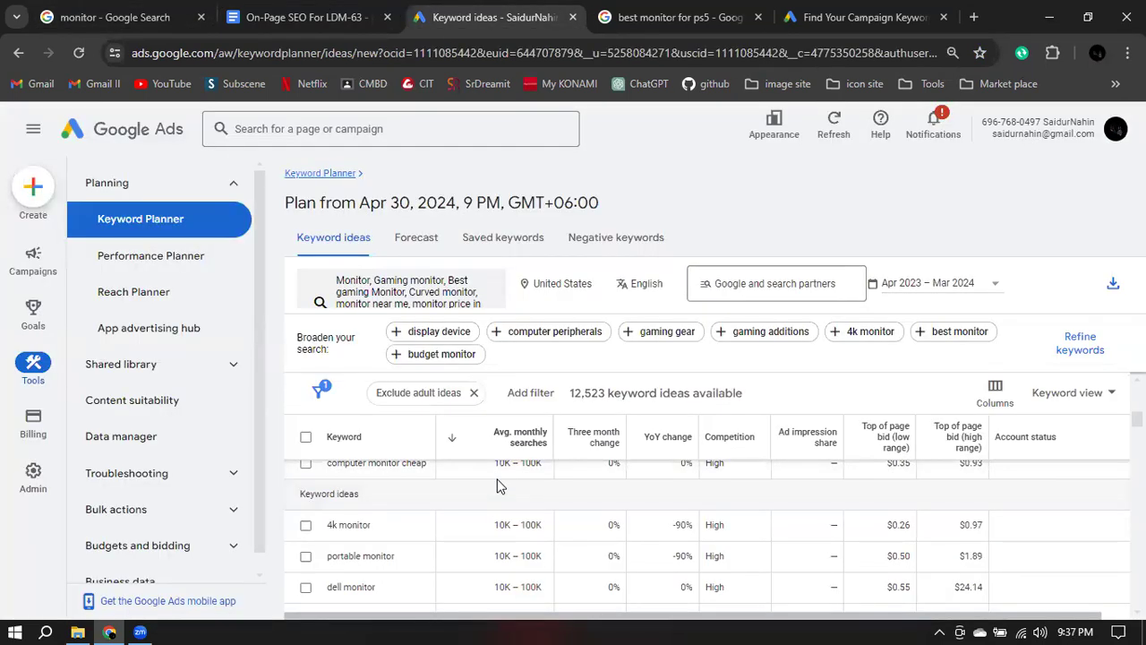
pyautogui.click(337, 16)
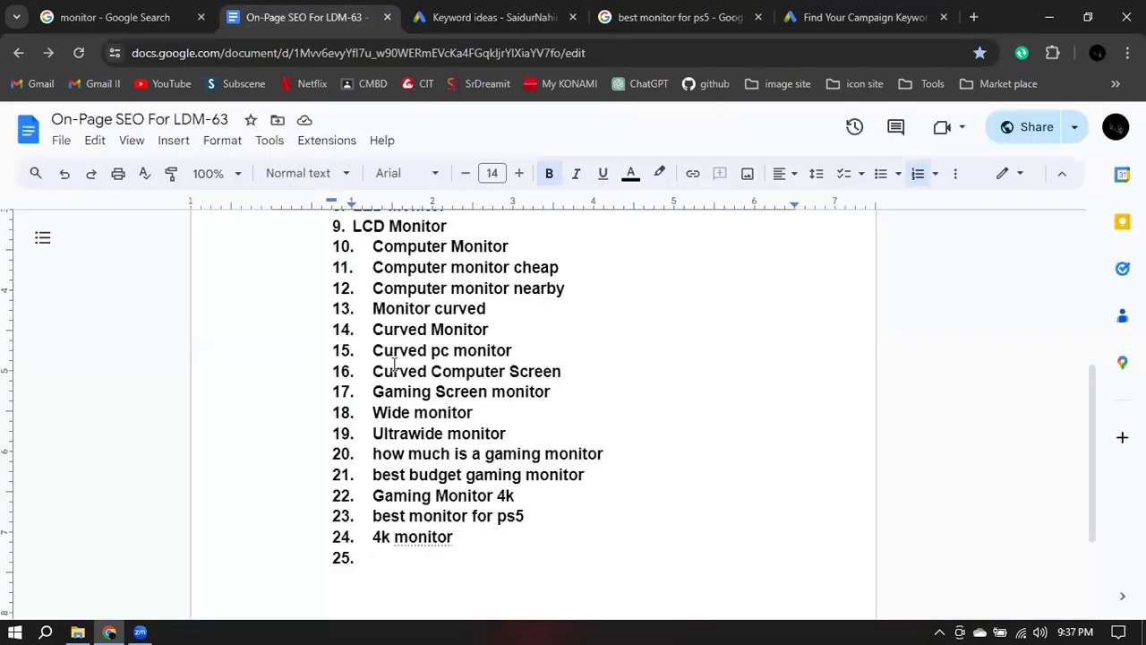
pyautogui.click(506, 16)
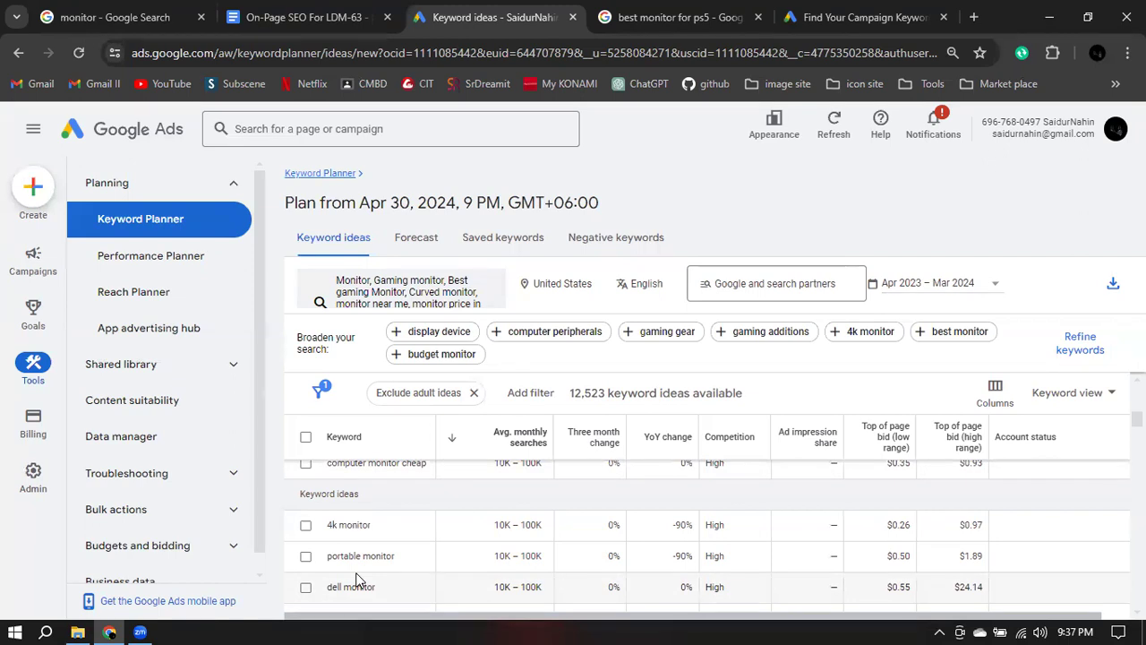
pyautogui.moveTo(328, 556); pyautogui.dragTo(399, 565)
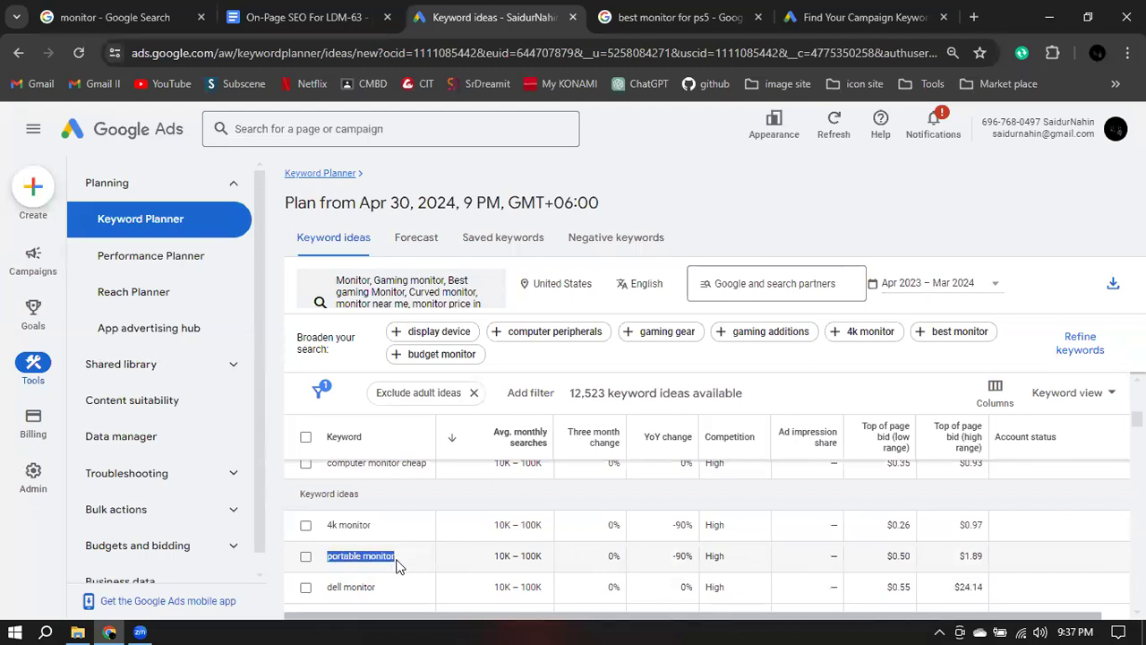
pyautogui.moveTo(494, 556); pyautogui.dragTo(545, 564)
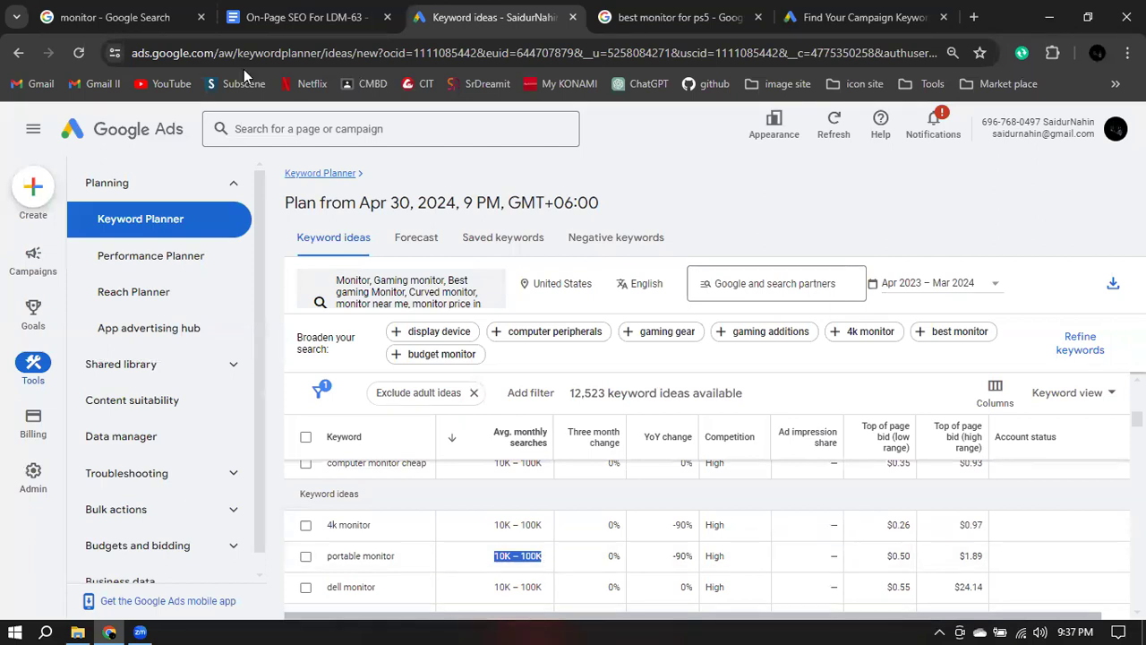
pyautogui.click(331, 17)
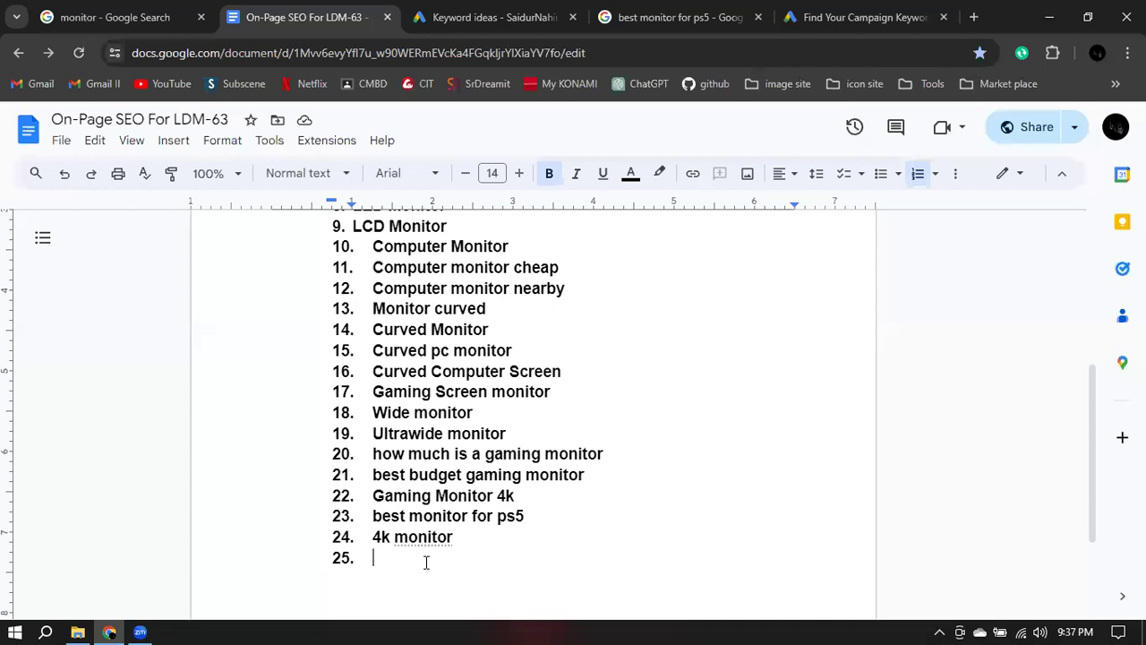
pyautogui.write('Portable monitor')
pyautogui.press('Return')
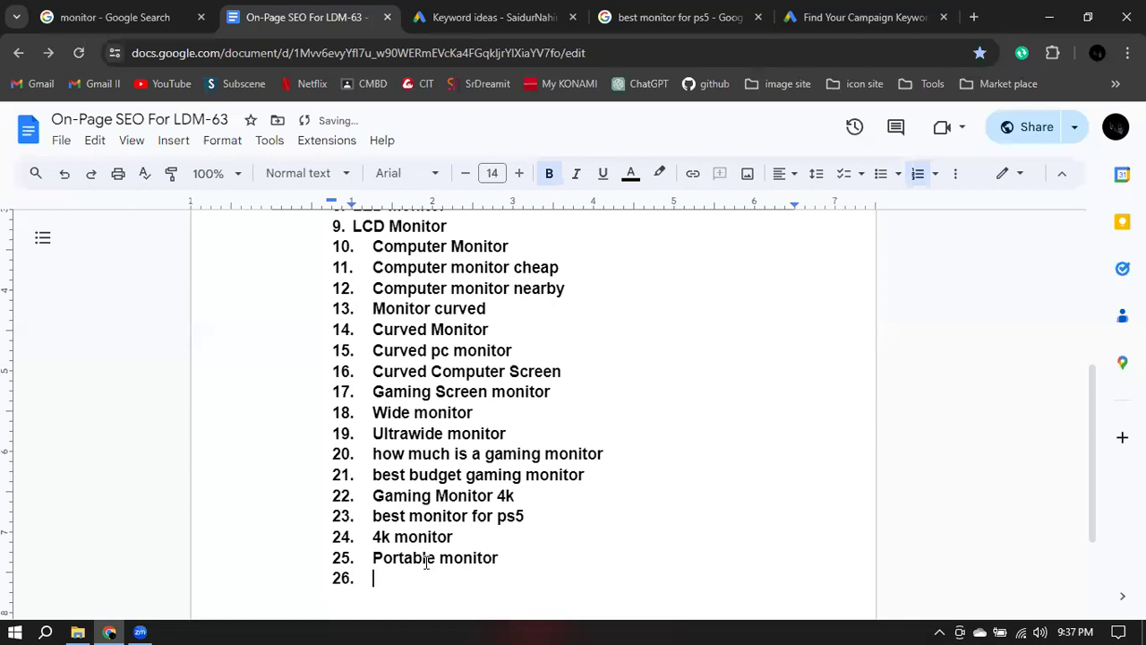
# Add "External monitor" and "External monitor for laptop / pc" as items 26 and 27 of the keyword list.
pyautogui.write('External monitor')
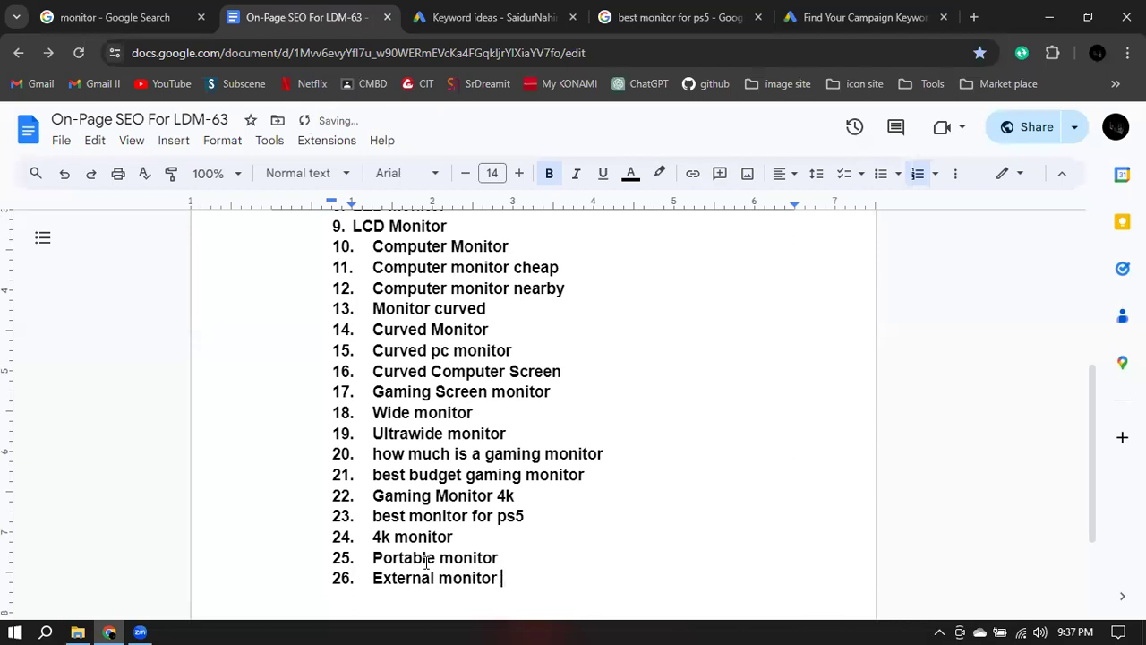
pyautogui.press('Return')
pyautogui.write('external monitor for laptop')
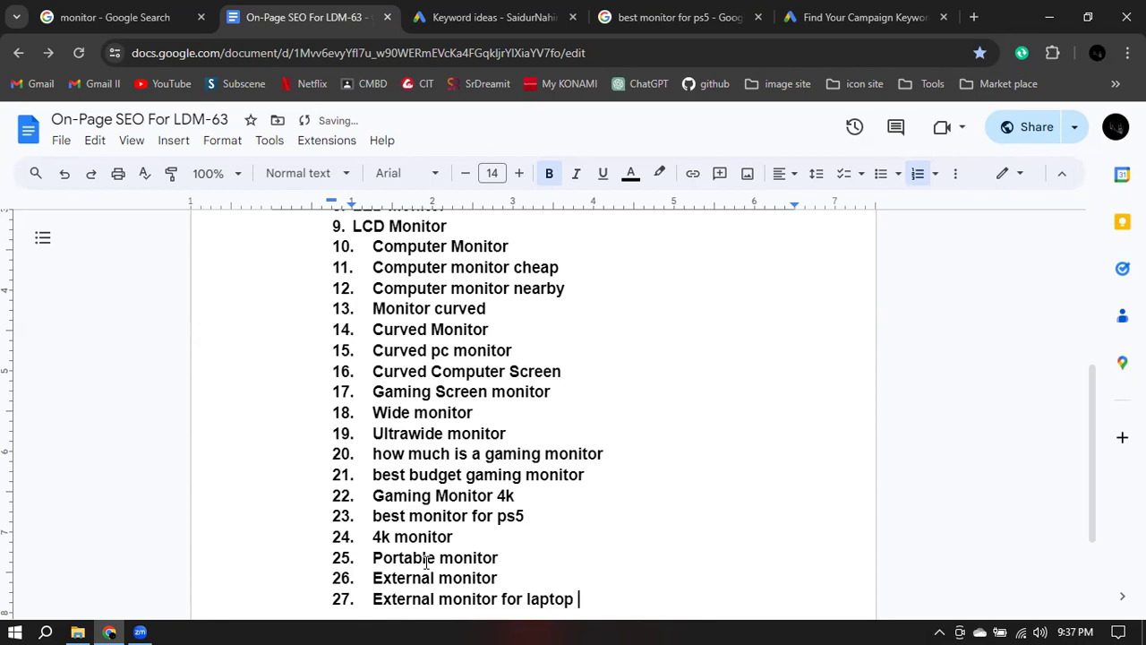
pyautogui.press('Return')
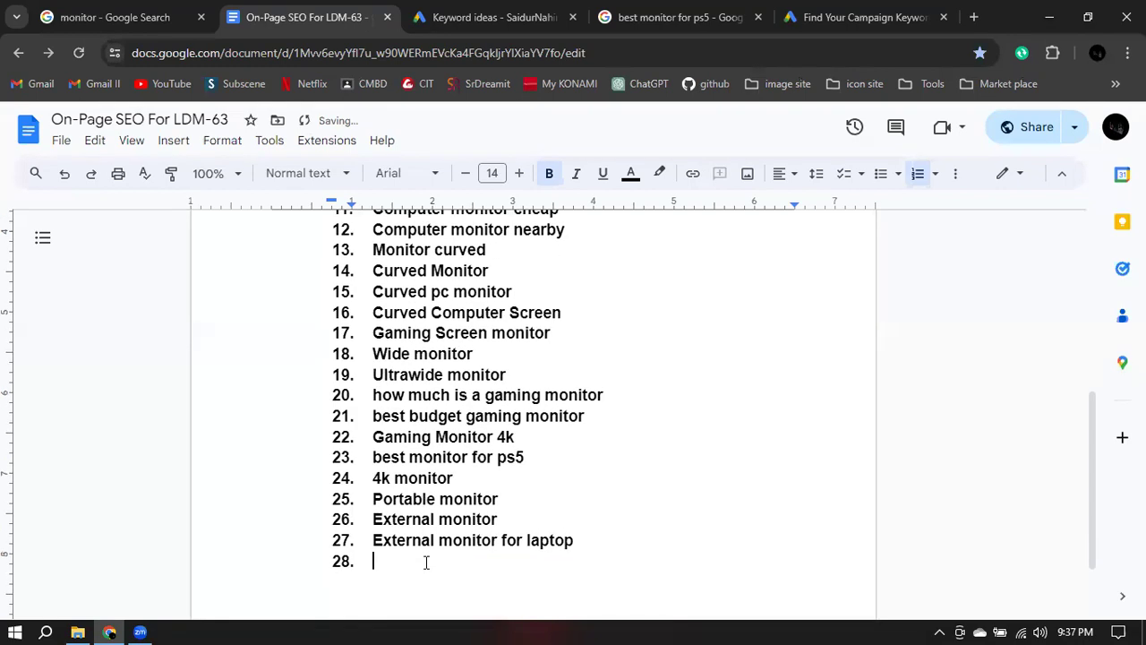
pyautogui.click(611, 544)
pyautogui.write('/ pc')
pyautogui.click(568, 499)
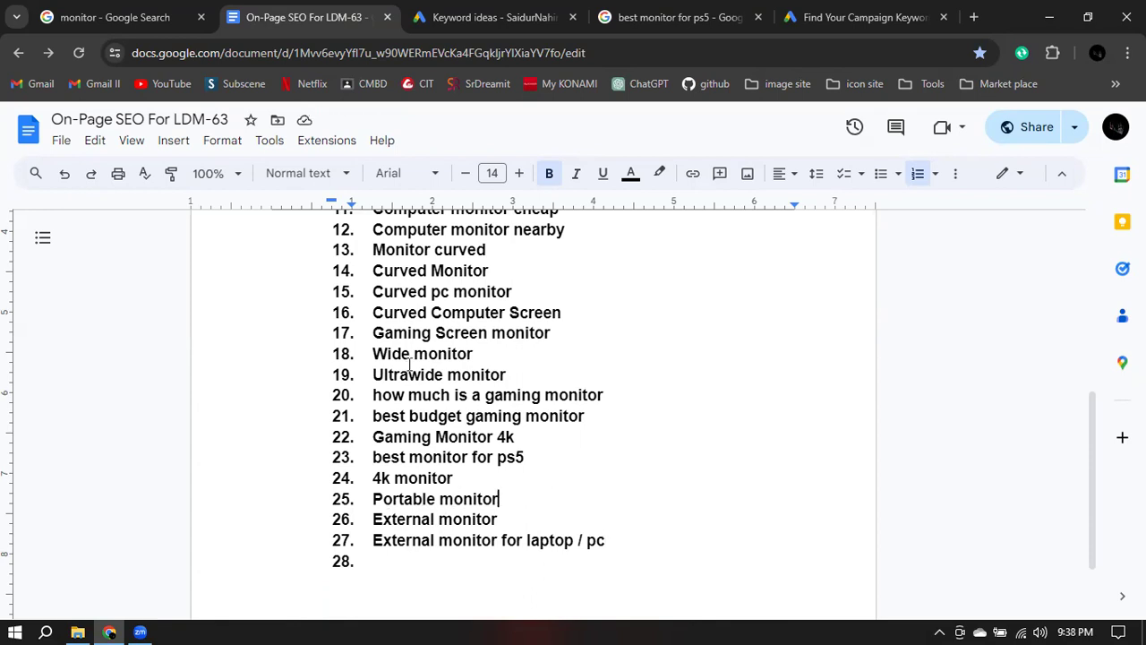
# Look through the Keyword Planner ideas down to touch screen monitor and add "Touch screen monitor" as item 28 in the Google Docs list.
pyautogui.click(479, 13)
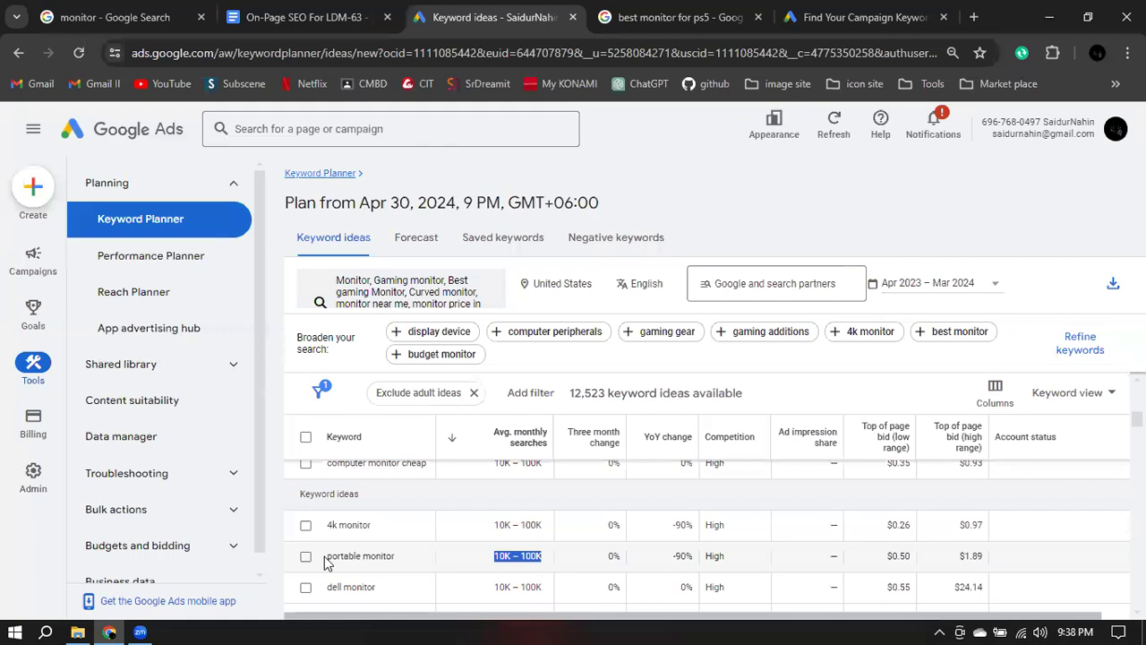
pyautogui.moveTo(366, 569); pyautogui.dragTo(552, 564)
pyautogui.click(723, 552)
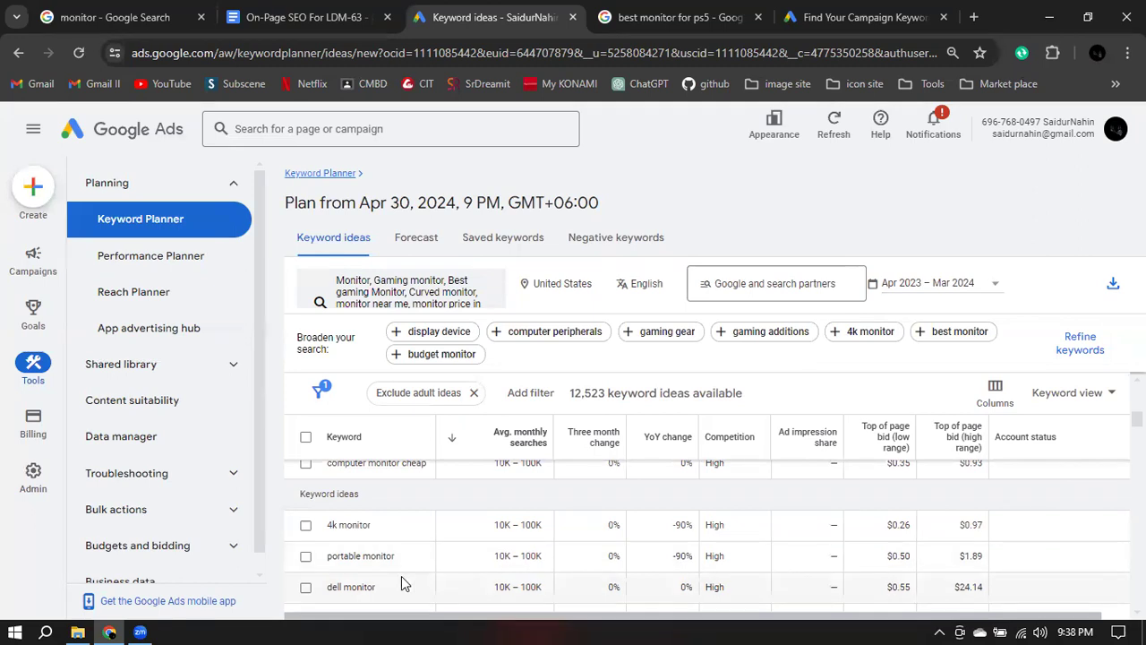
pyautogui.scroll(-1, 402, 580)
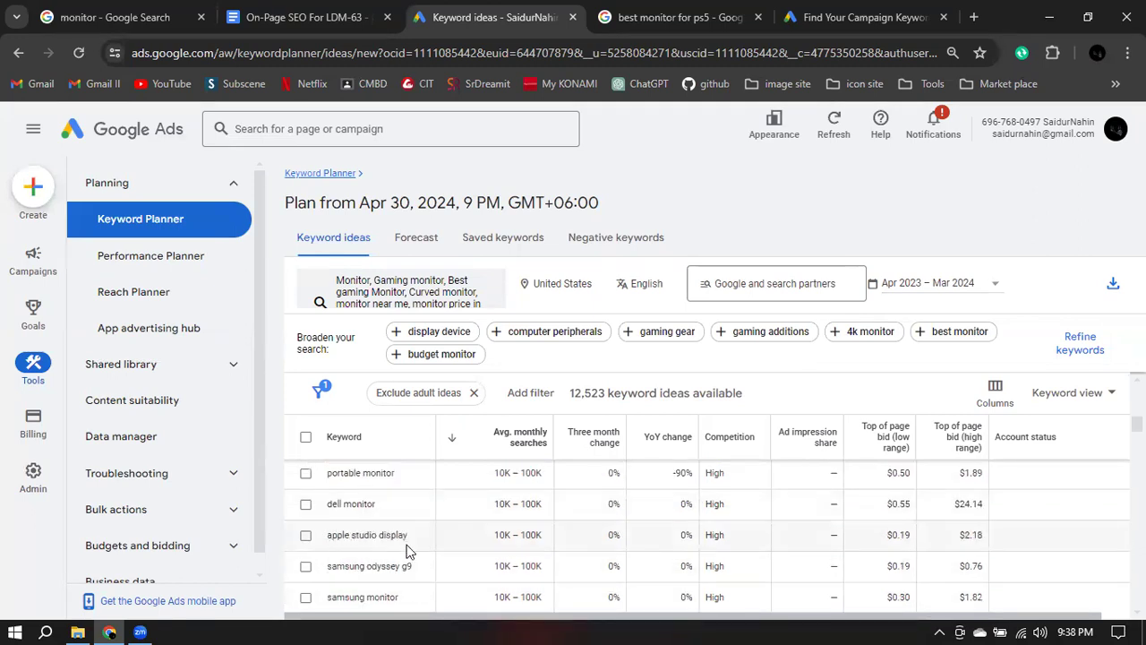
pyautogui.scroll(-1, 408, 550)
pyautogui.moveTo(327, 578); pyautogui.dragTo(411, 580)
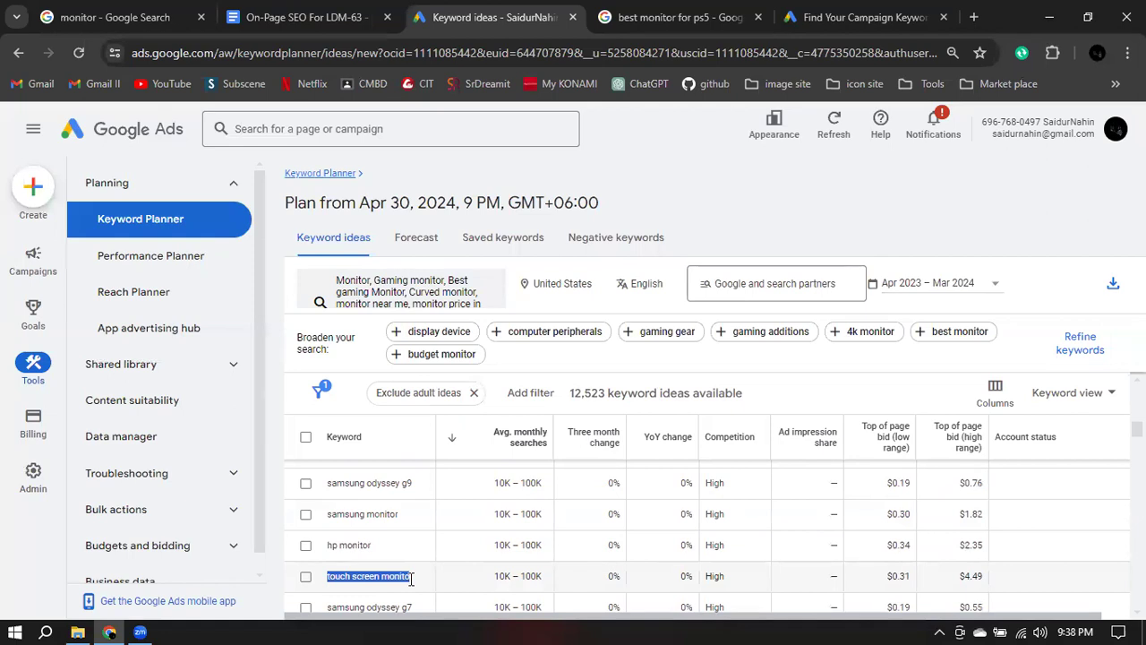
pyautogui.click(305, 17)
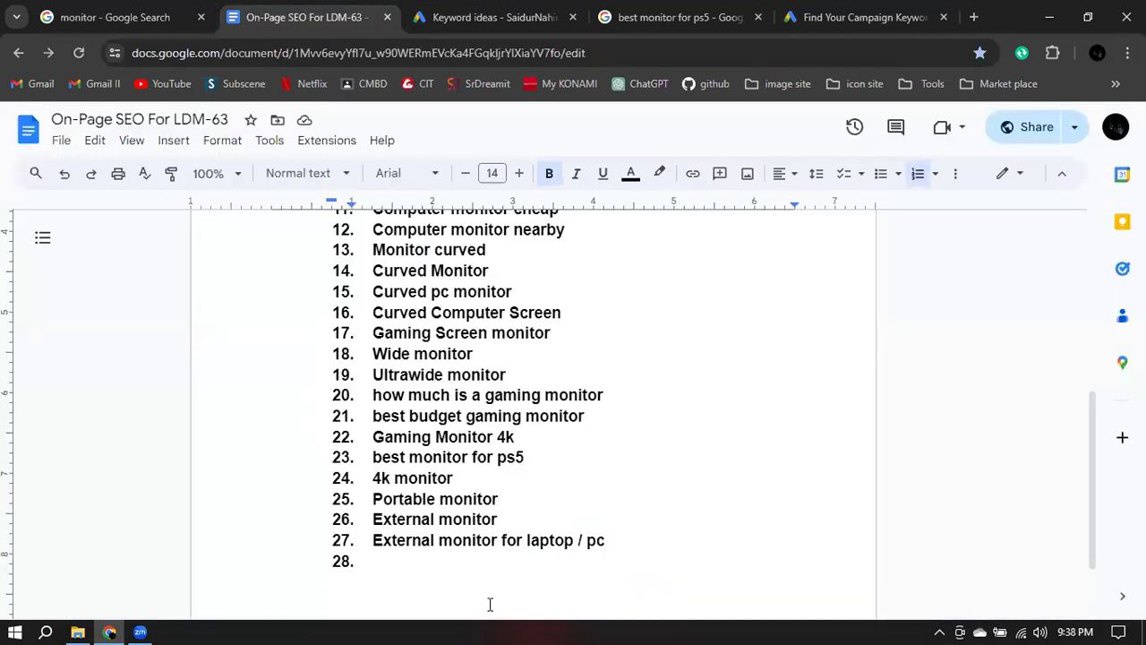
pyautogui.click(426, 568)
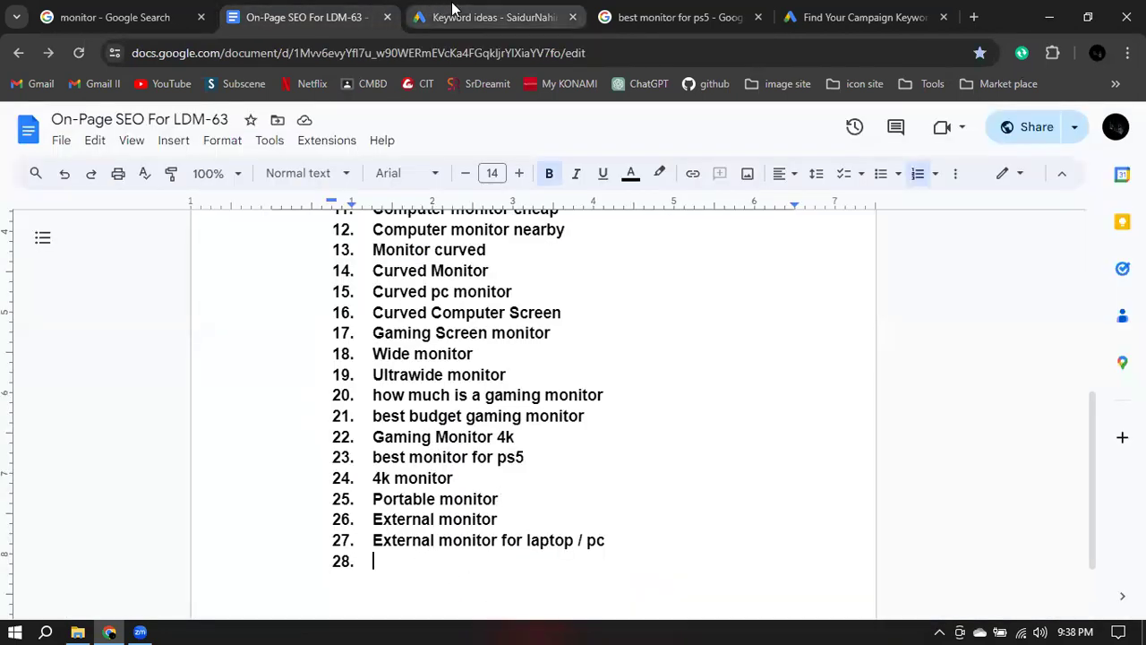
pyautogui.write('Touch s')
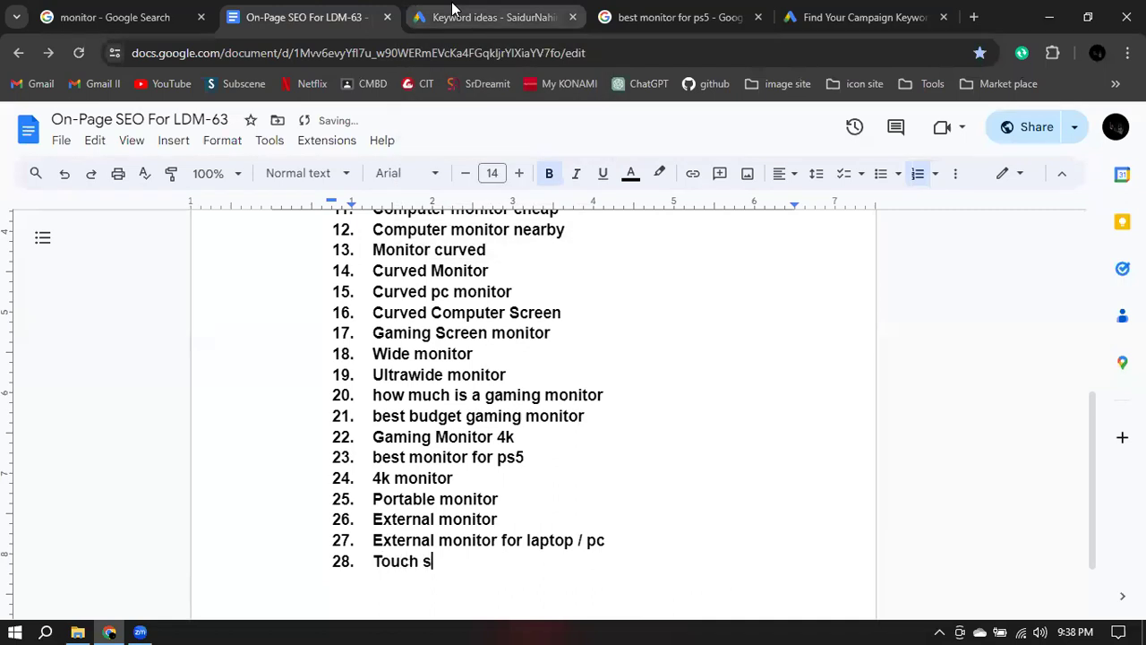
pyautogui.write('creen monitor')
pyautogui.press('Return')
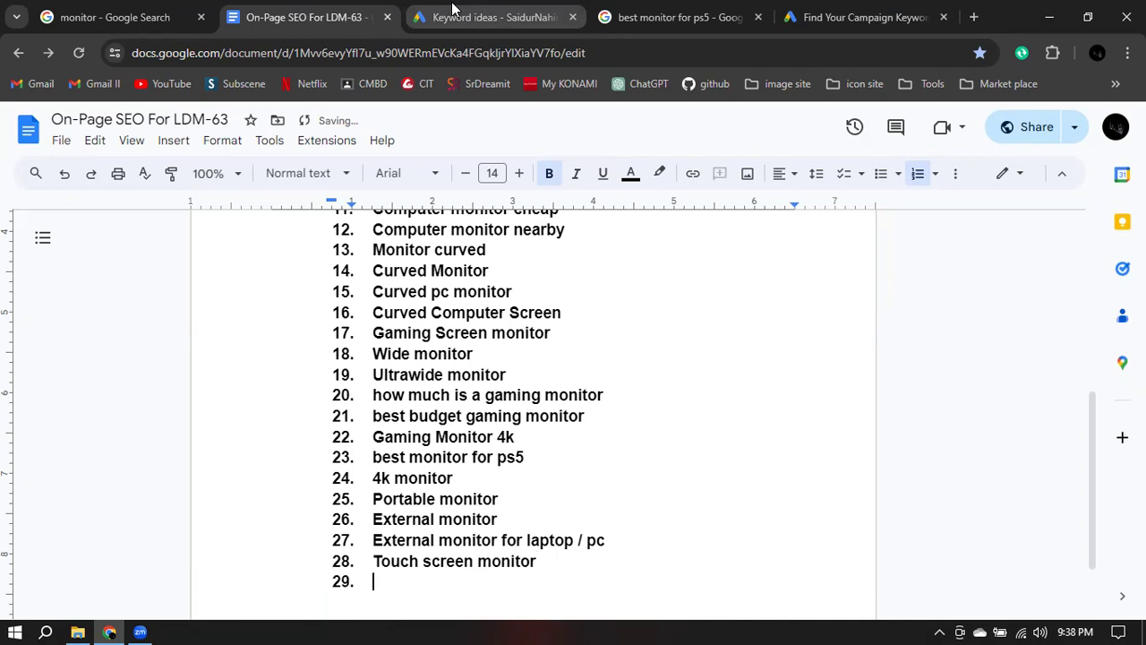
# Switch to Keyword Planner and widen the Keyword column to read the full portable monitor idea below "4k gaming monitor".
pyautogui.click(490, 17)
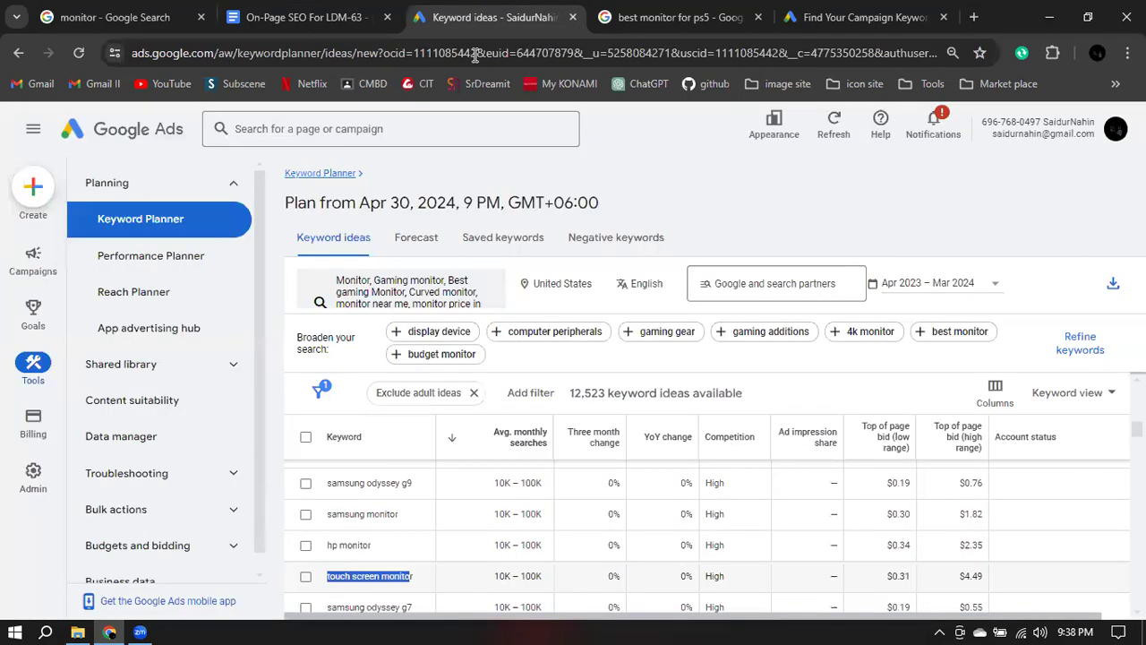
pyautogui.click(399, 560)
pyautogui.scroll(-1, 399, 559)
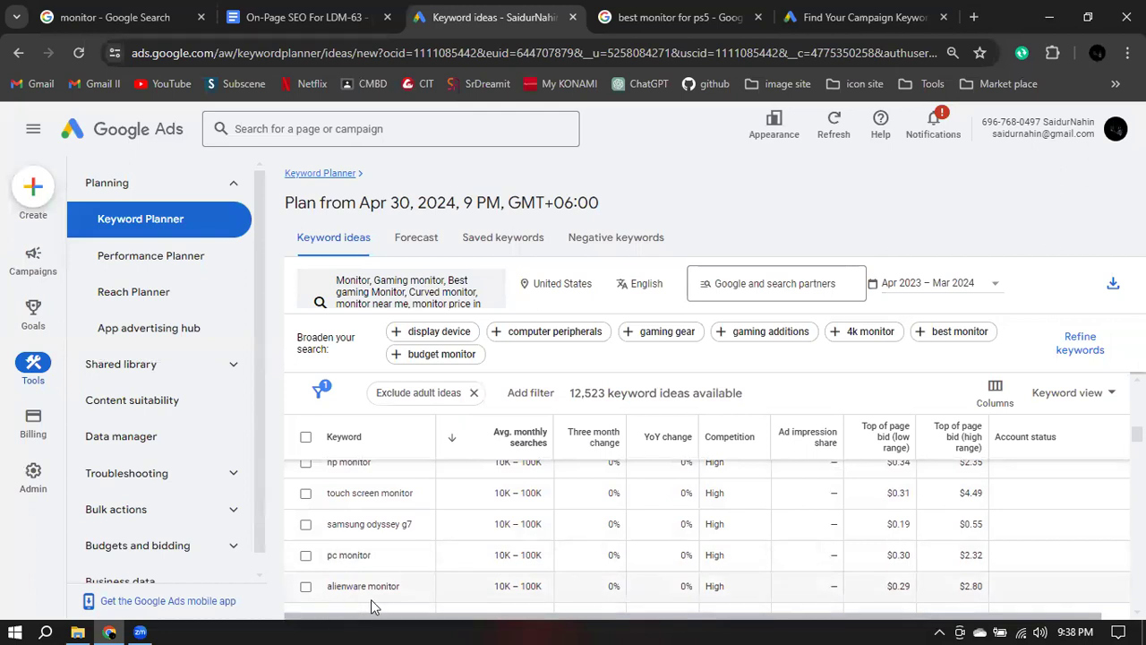
pyautogui.scroll(-1, 389, 586)
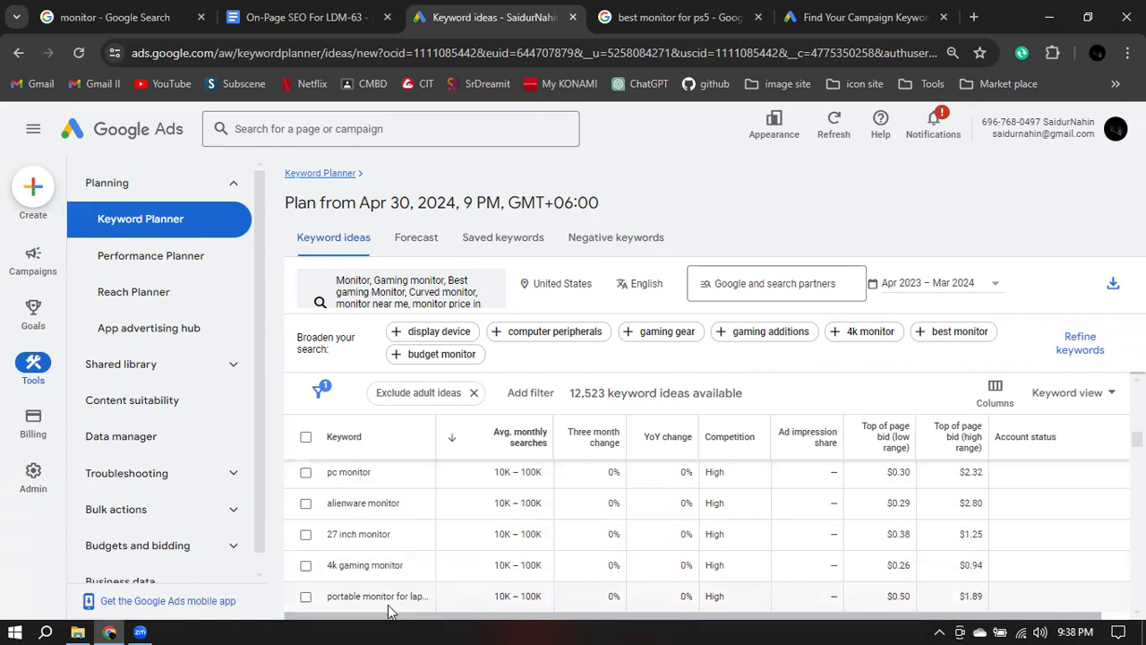
pyautogui.moveTo(327, 597); pyautogui.dragTo(434, 604)
pyautogui.moveTo(433, 430); pyautogui.dragTo(486, 430)
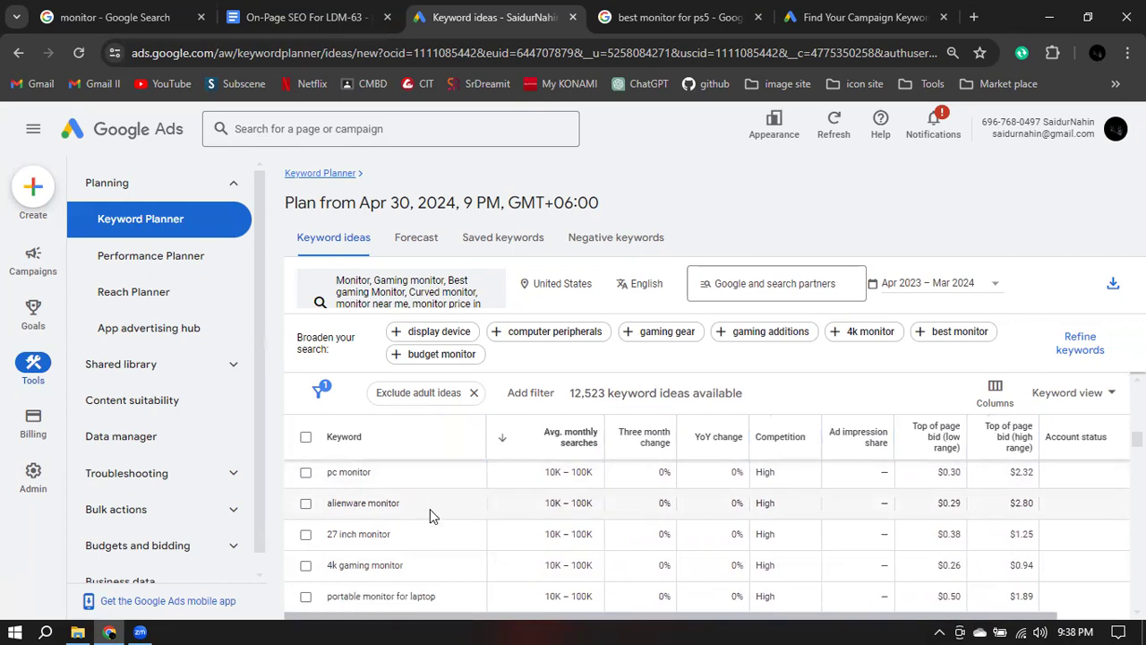
# Look up the "portable monitor for laptop" idea in Keyword Planner and insert "Portable monitor for laptop" as item 26, below "Portable monitor", in Google Docs.
pyautogui.scroll(-1, 430, 510)
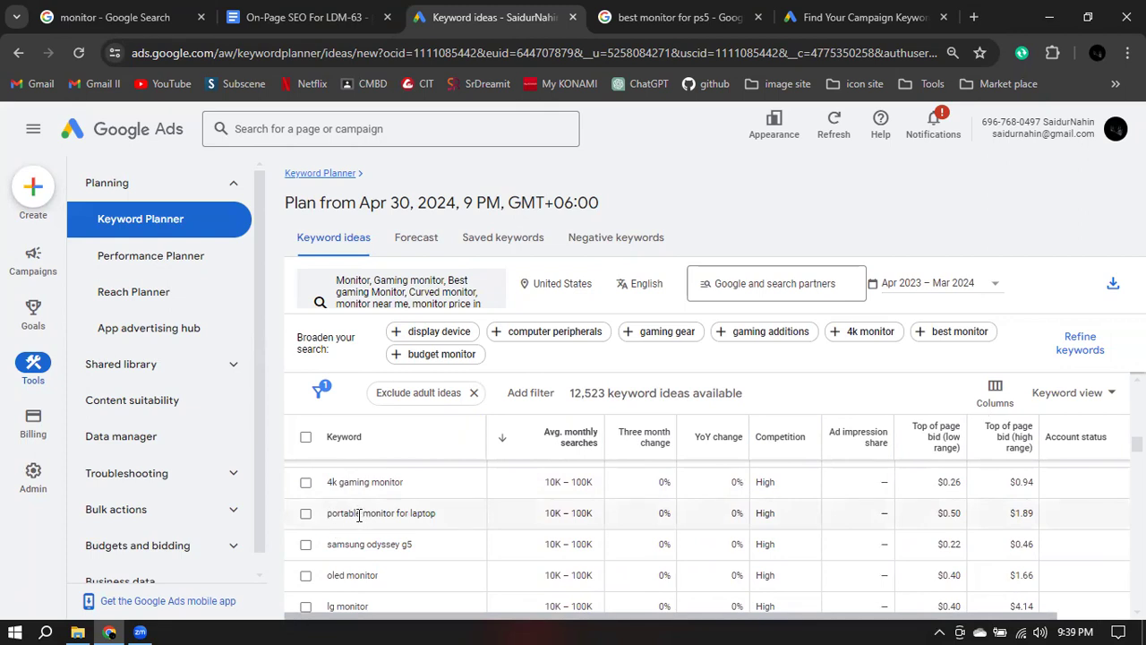
pyautogui.moveTo(359, 515); pyautogui.dragTo(326, 519)
pyautogui.click(335, 522)
pyautogui.scroll(-5, 537, 524)
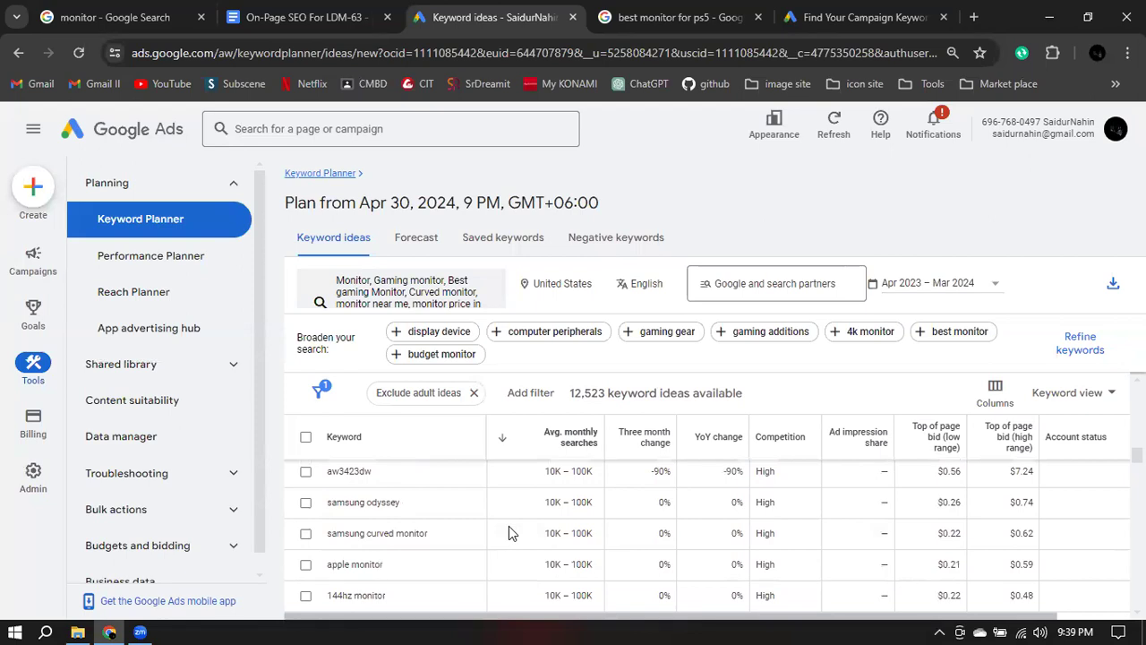
pyautogui.click(326, 9)
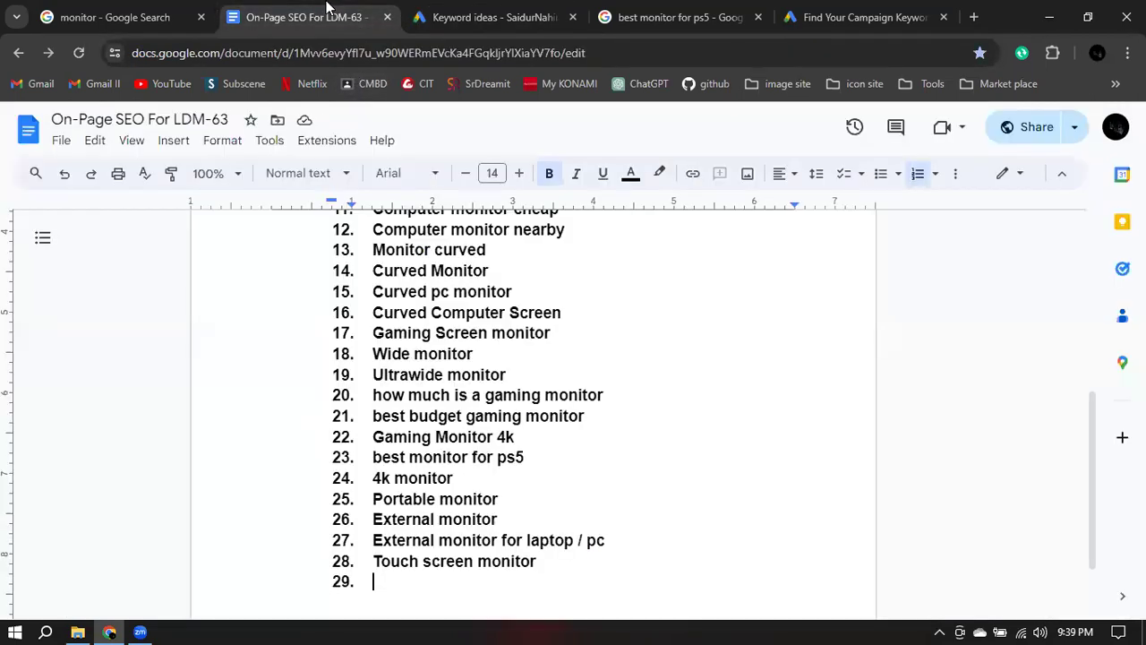
pyautogui.click(608, 542)
pyautogui.click(517, 502)
pyautogui.press('Return')
pyautogui.write('po')
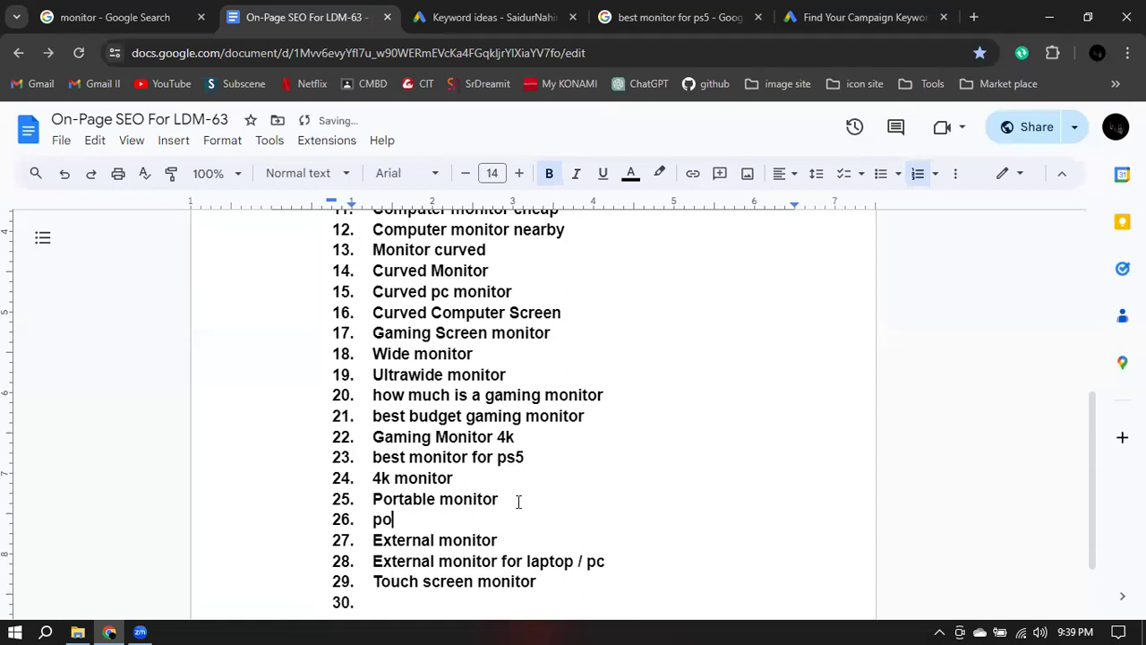
pyautogui.write('rtable monir')
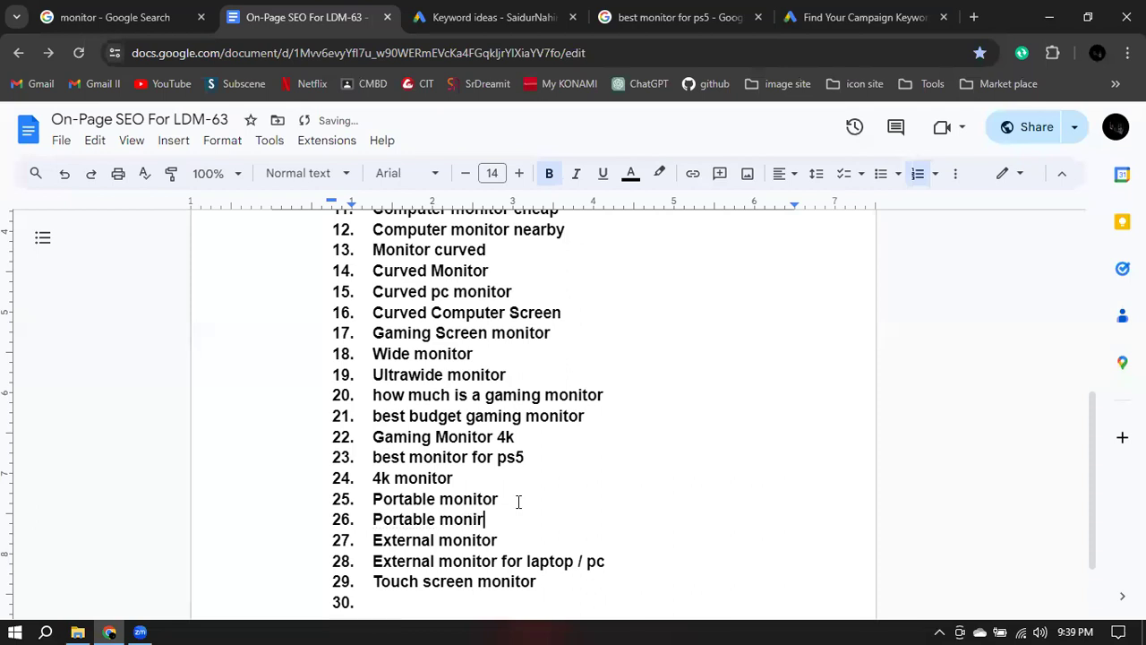
pyautogui.press('BackSpace')
pyautogui.write('tor for laptop')
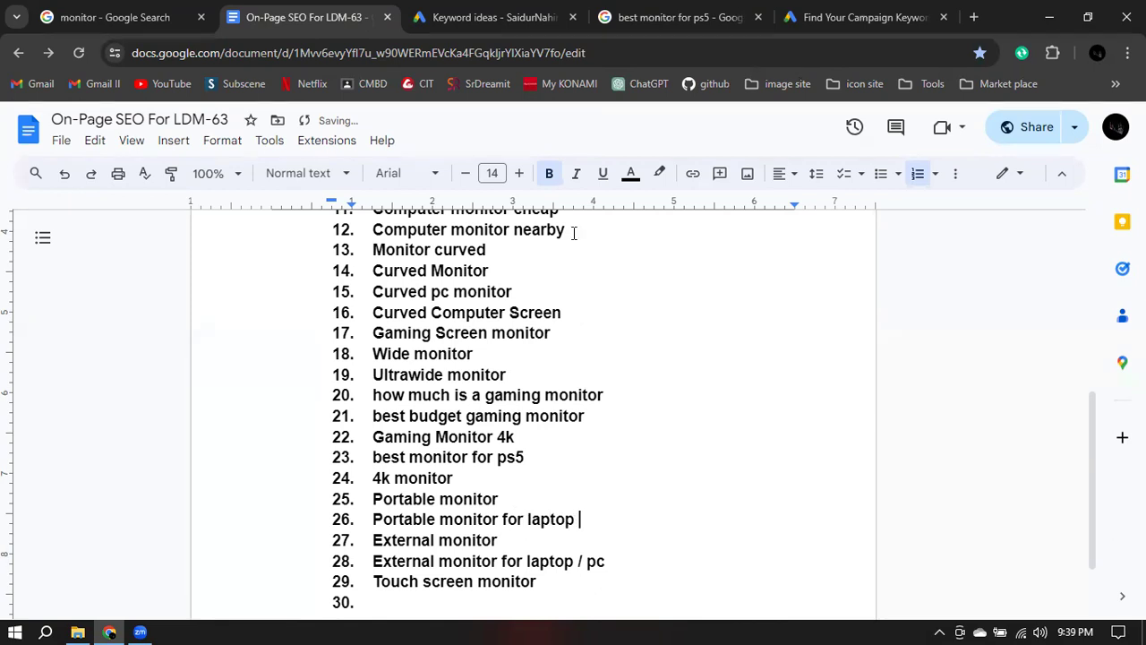
# Find the "computer monitors for sale" idea in Keyword Planner and add "Computer monitor for sale" as item 30 in the Google Docs list.
pyautogui.click(498, 7)
pyautogui.scroll(-5, 447, 535)
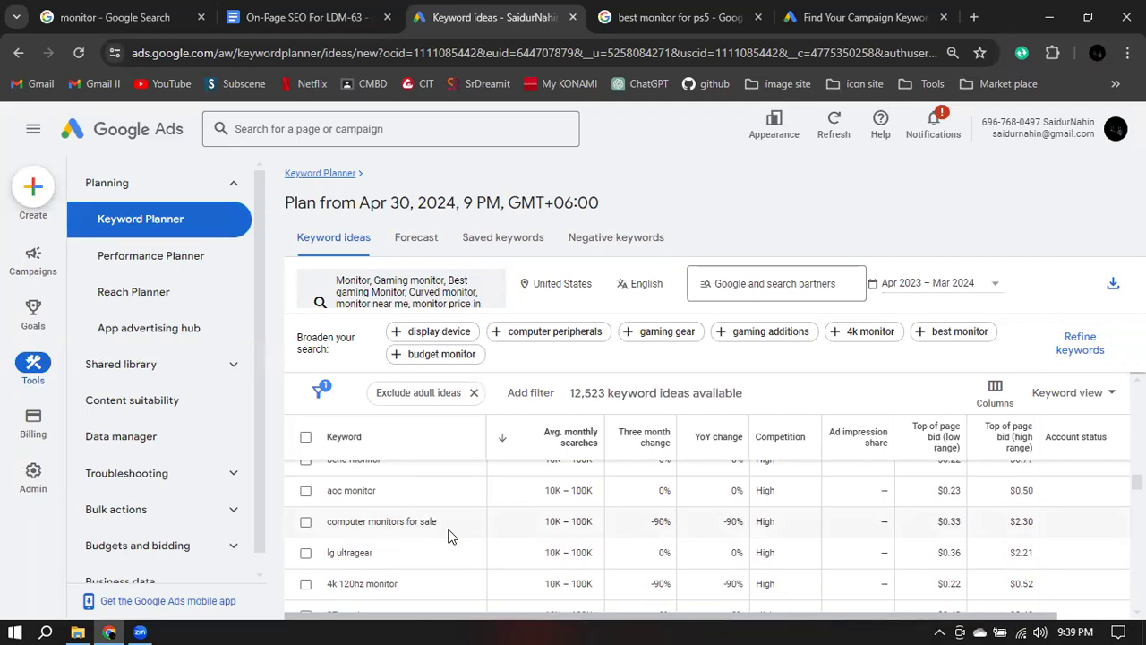
pyautogui.moveTo(328, 526); pyautogui.dragTo(439, 521)
pyautogui.click(304, 17)
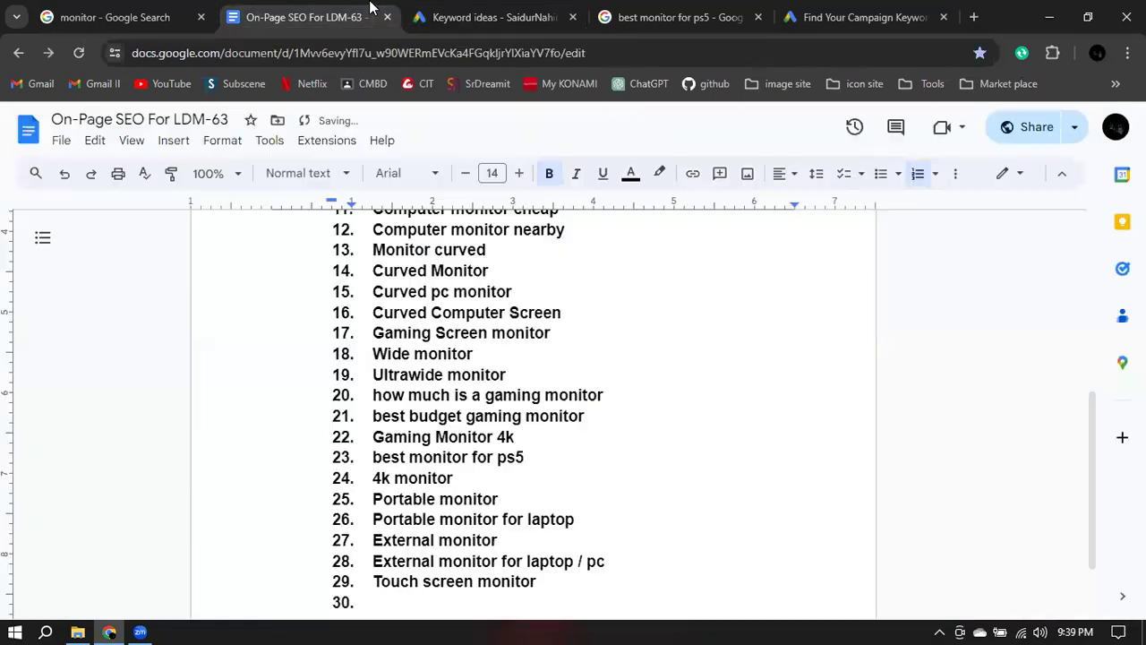
pyautogui.scroll(-1, 547, 591)
pyautogui.scroll(-1, 513, 569)
pyautogui.click(401, 518)
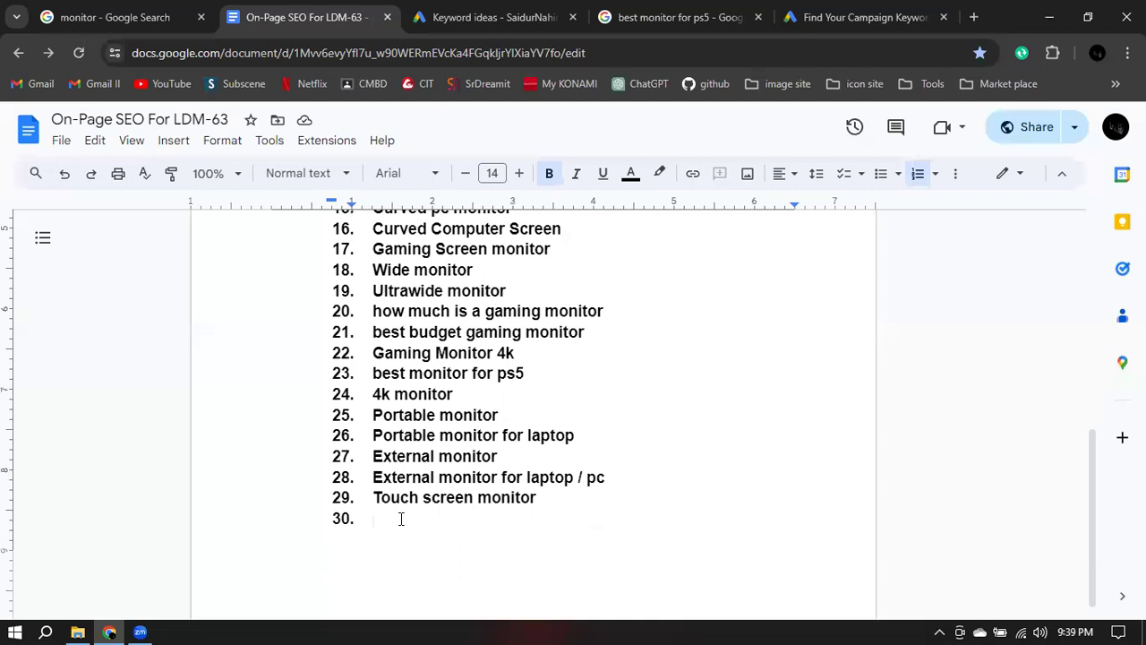
pyautogui.write('Computer moni')
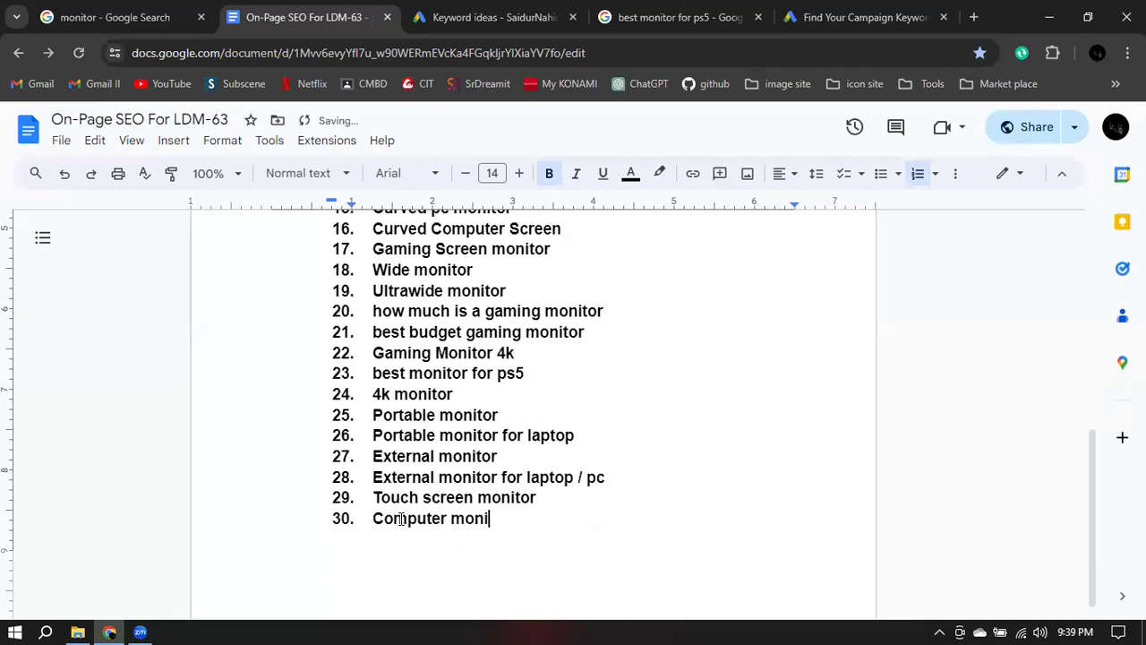
pyautogui.write('tor for sale')
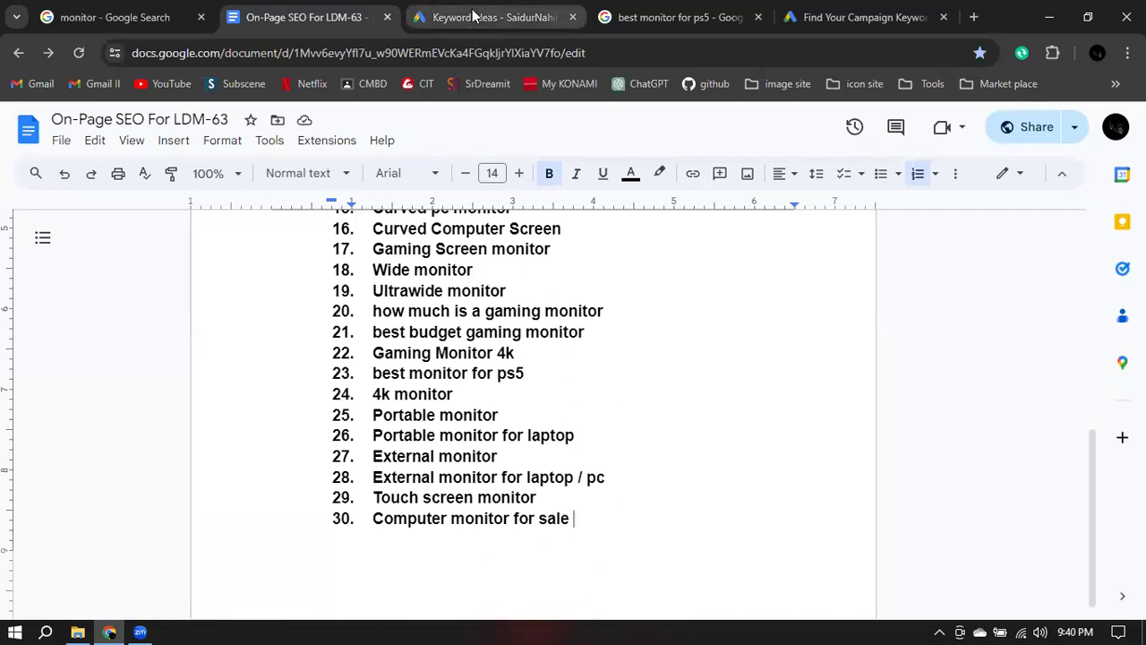
# Switch to Keyword Planner and review the remaining keyword ideas on the page, including the provided keywords and the competition column.
pyautogui.click(435, 14)
pyautogui.scroll(-10, 404, 472)
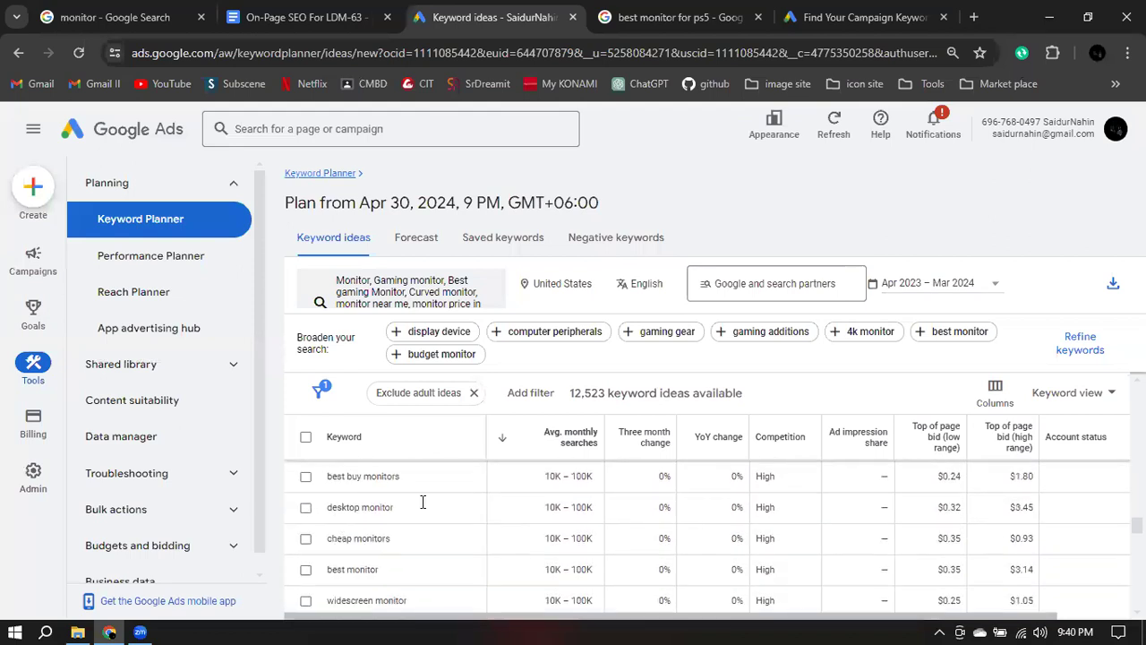
pyautogui.scroll(-5, 437, 510)
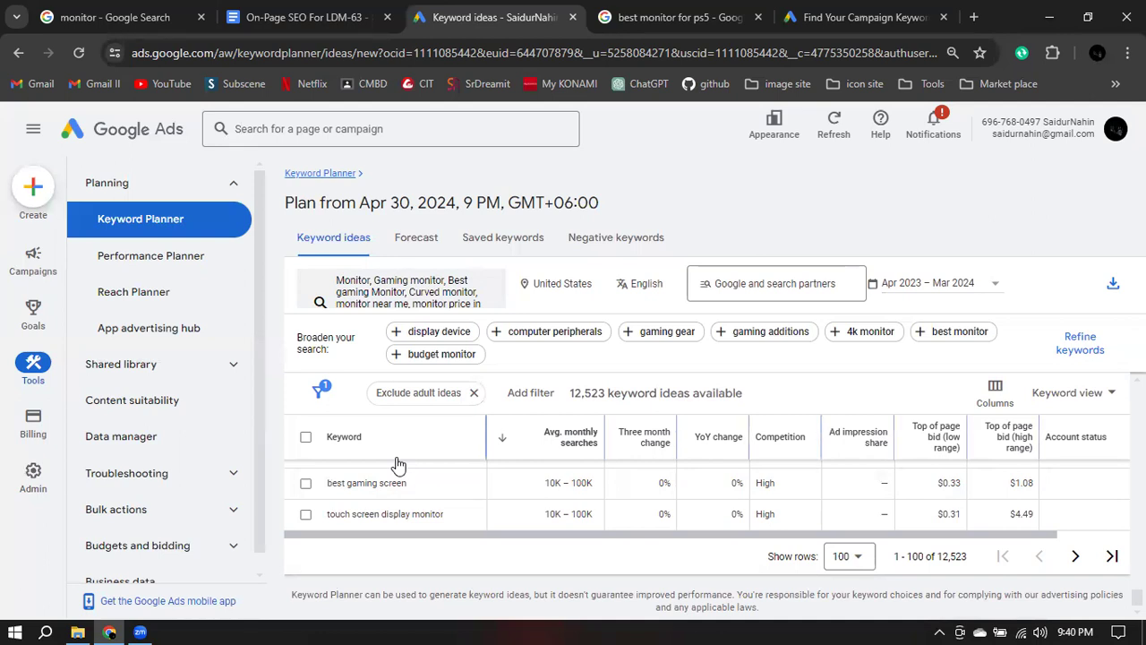
pyautogui.scroll(5, 412, 464)
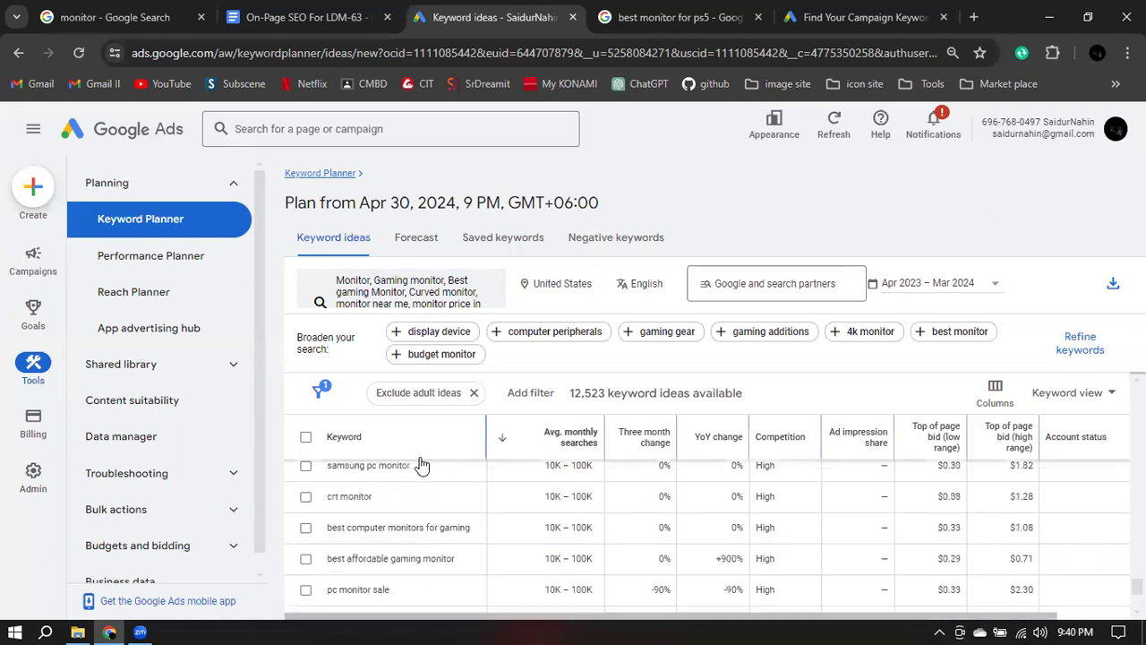
pyautogui.scroll(10, 414, 538)
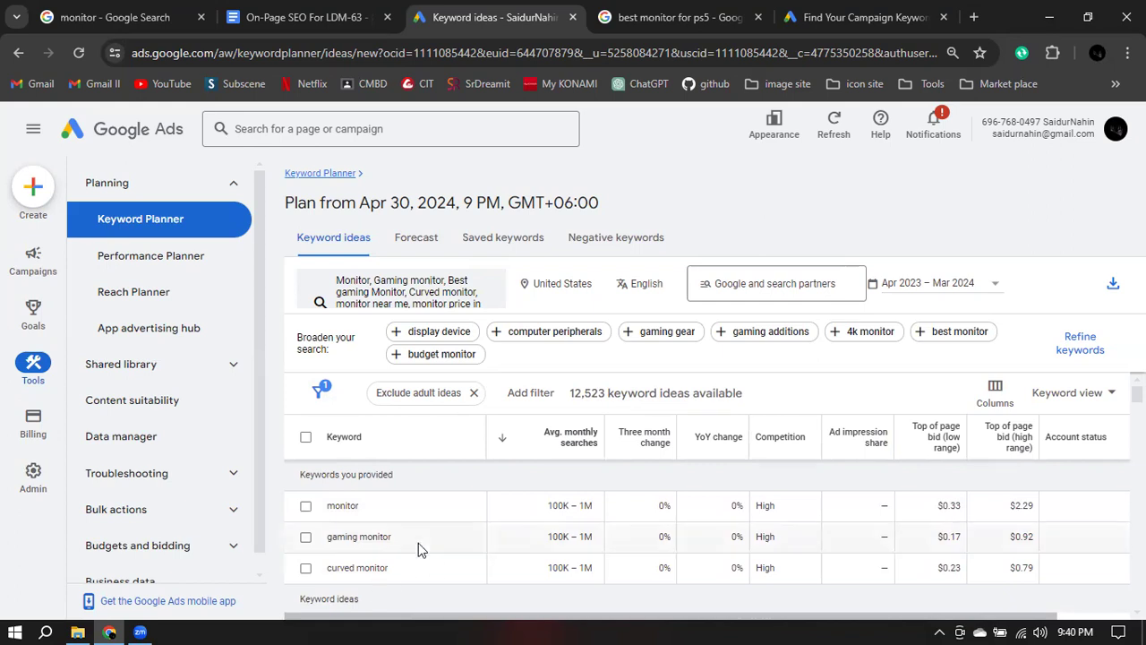
pyautogui.scroll(-2, 421, 548)
pyautogui.scroll(-5, 421, 548)
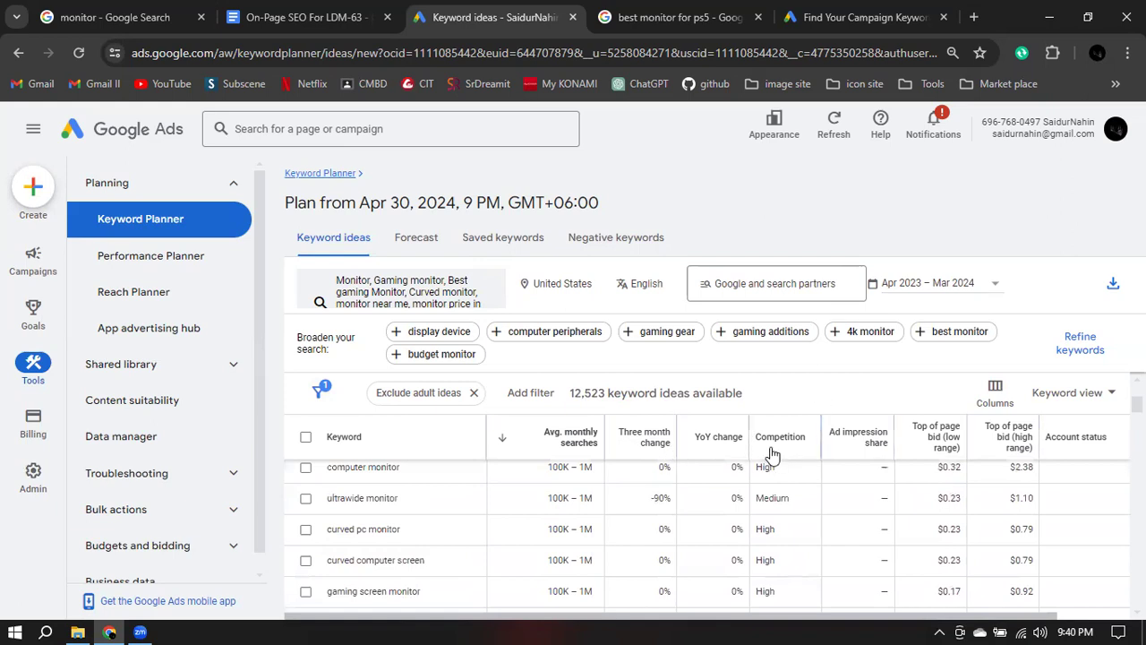
pyautogui.scroll(6, 683, 485)
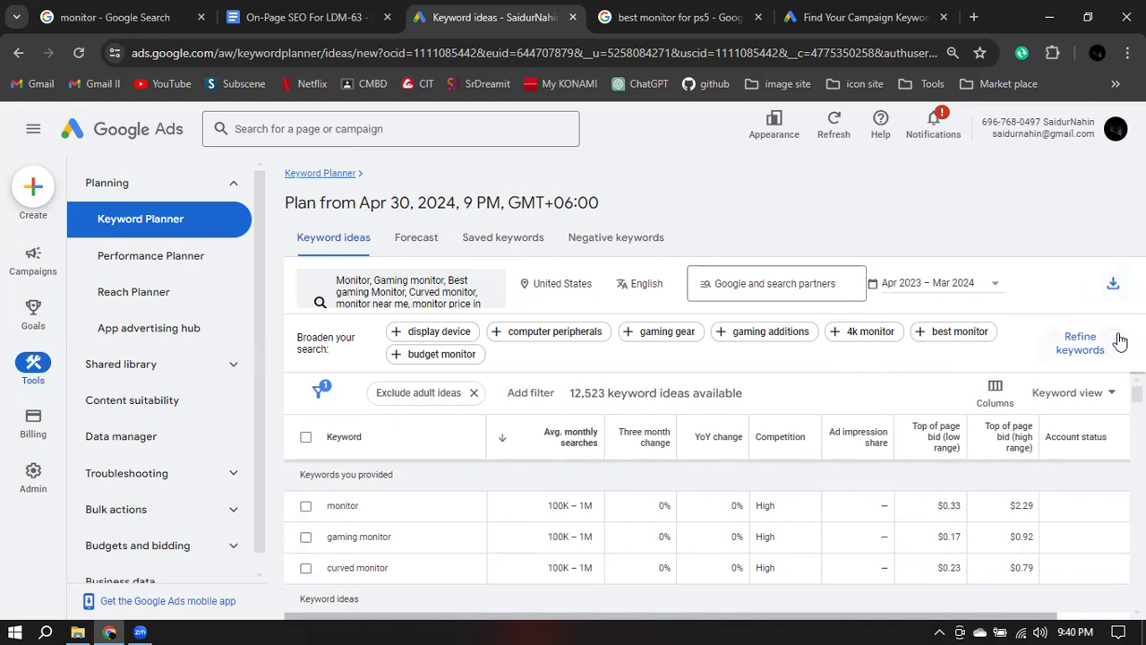
# Reset the page zoom and download the keyword ideas as a .csv file into the Downloads folder under the suggested name.
pyautogui.click(952, 53)
pyautogui.click(958, 89)
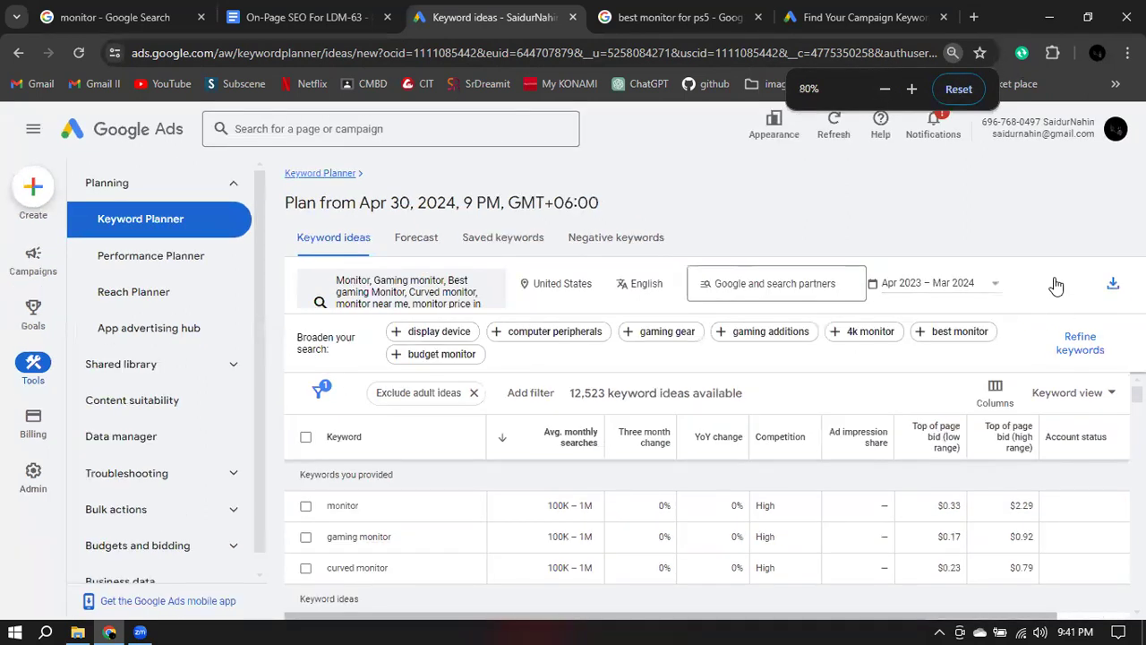
pyautogui.click(1107, 297)
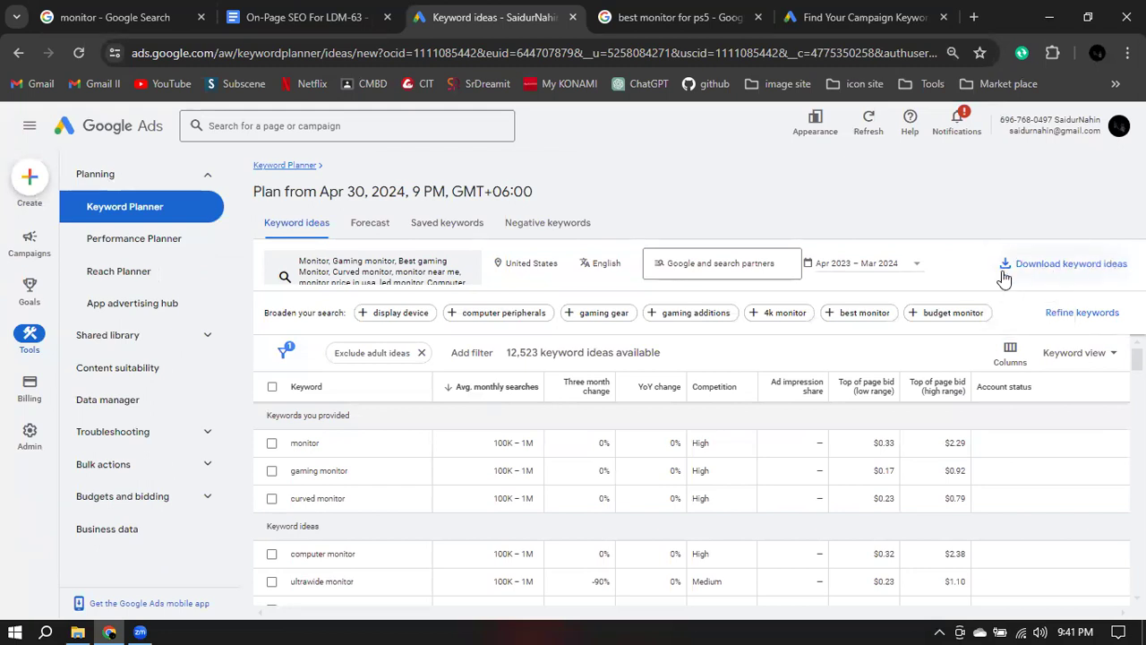
pyautogui.click(1037, 267)
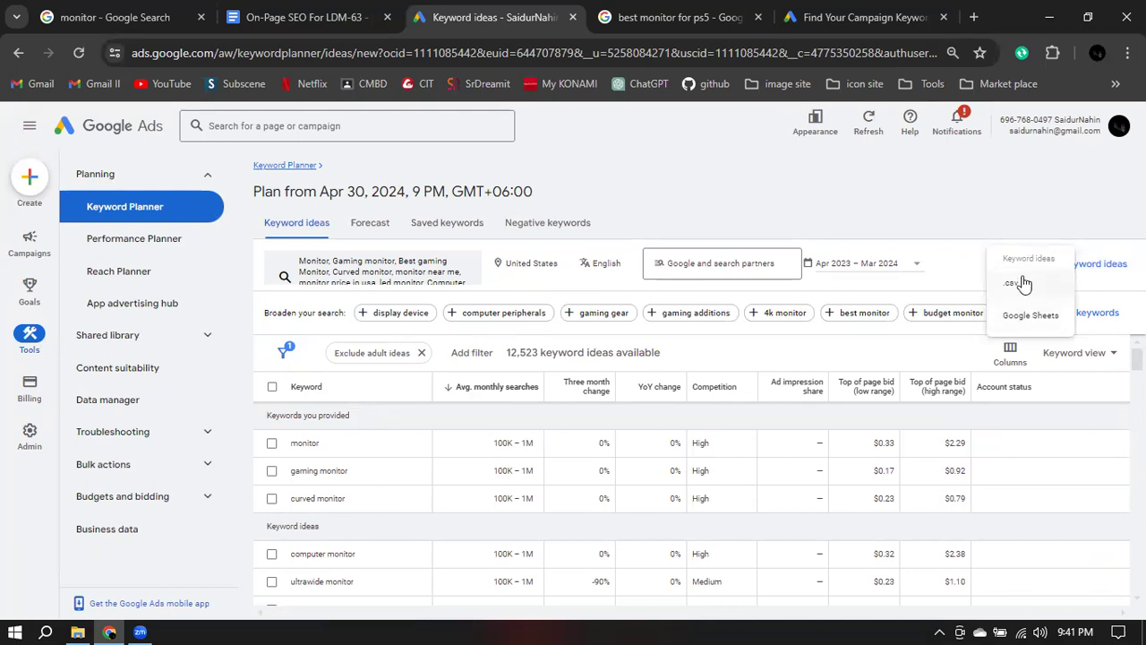
pyautogui.click(1020, 283)
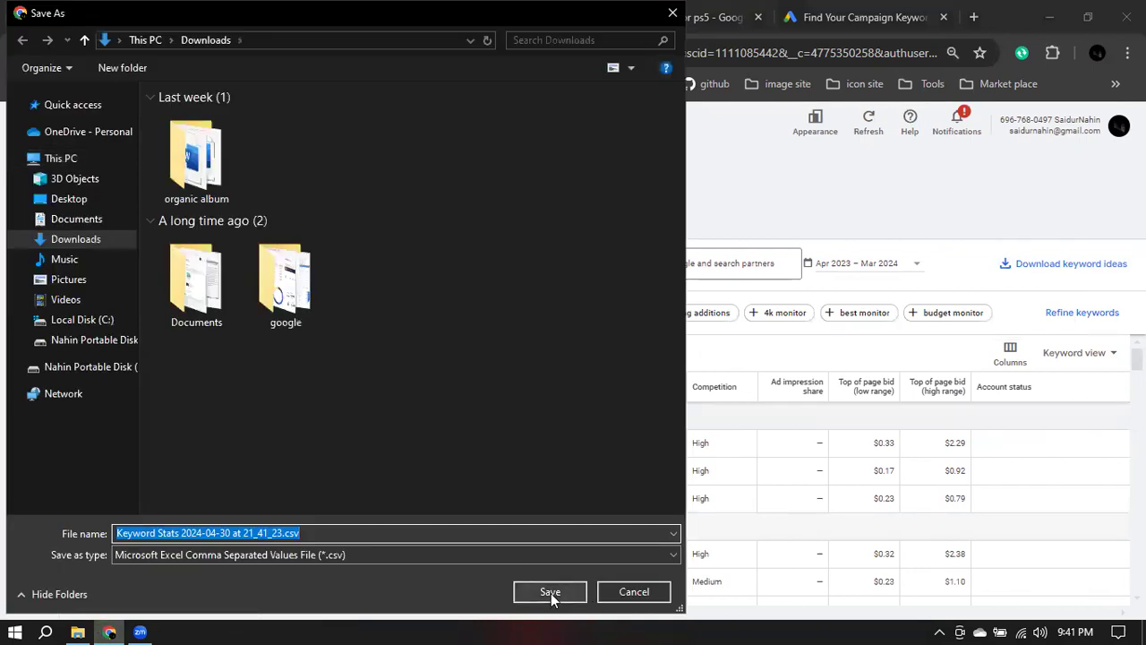
pyautogui.click(551, 591)
# Open the downloaded Keyword Stats CSV in Excel, maximize the window and fit column A to the keywords.
pyautogui.moveTo(1010, 108)
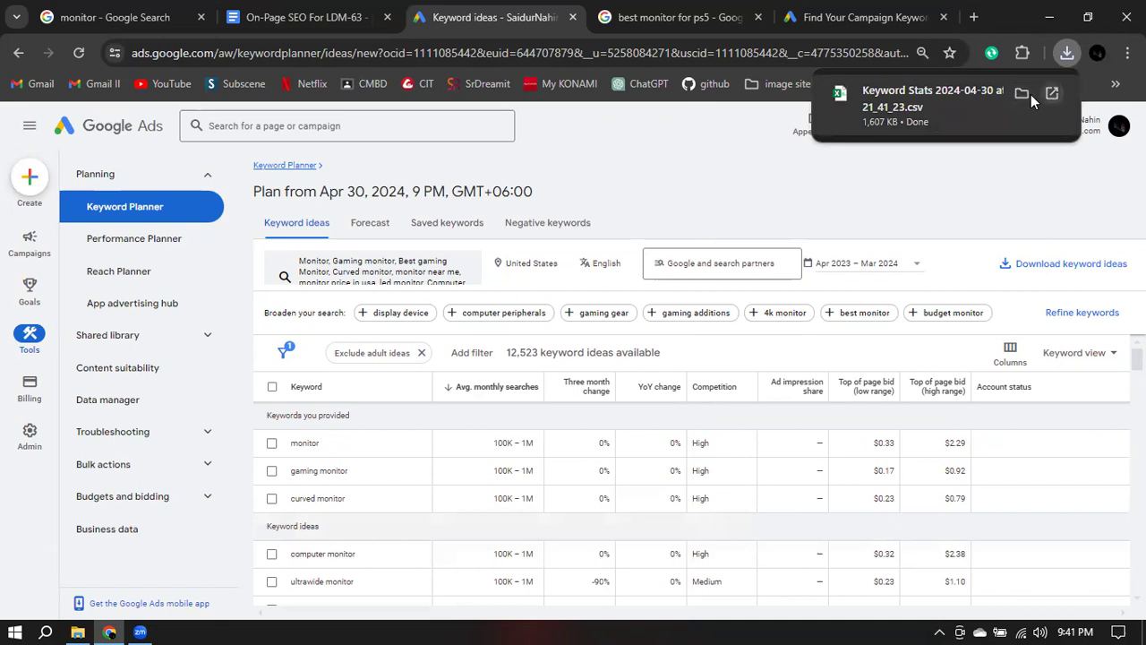
pyautogui.click(916, 100)
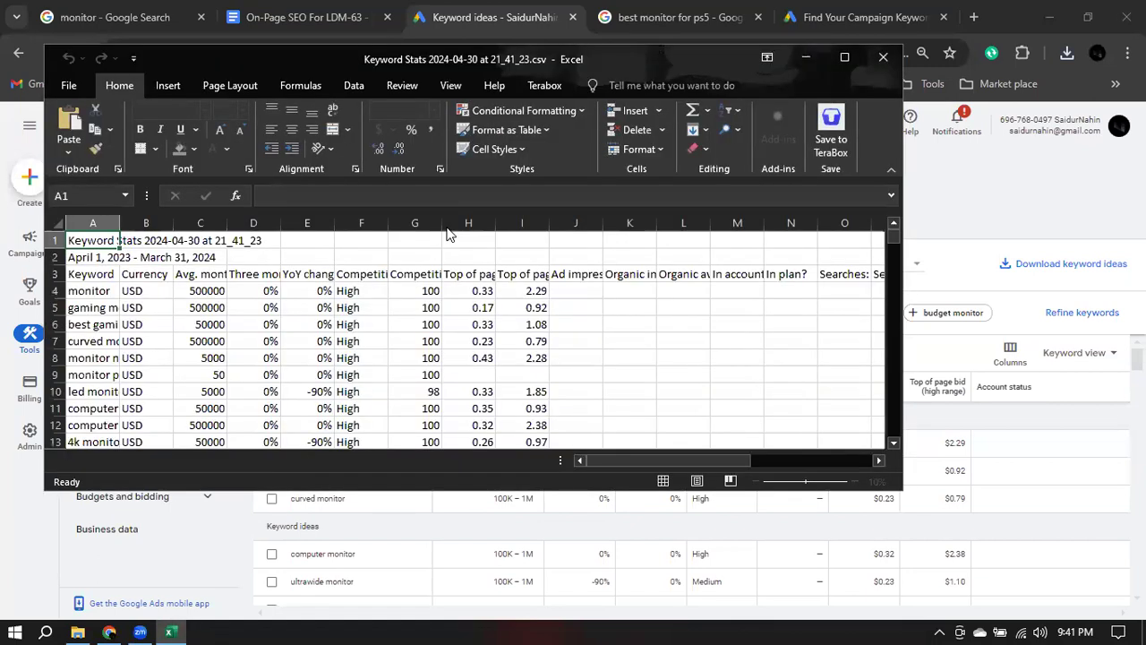
pyautogui.click(844, 58)
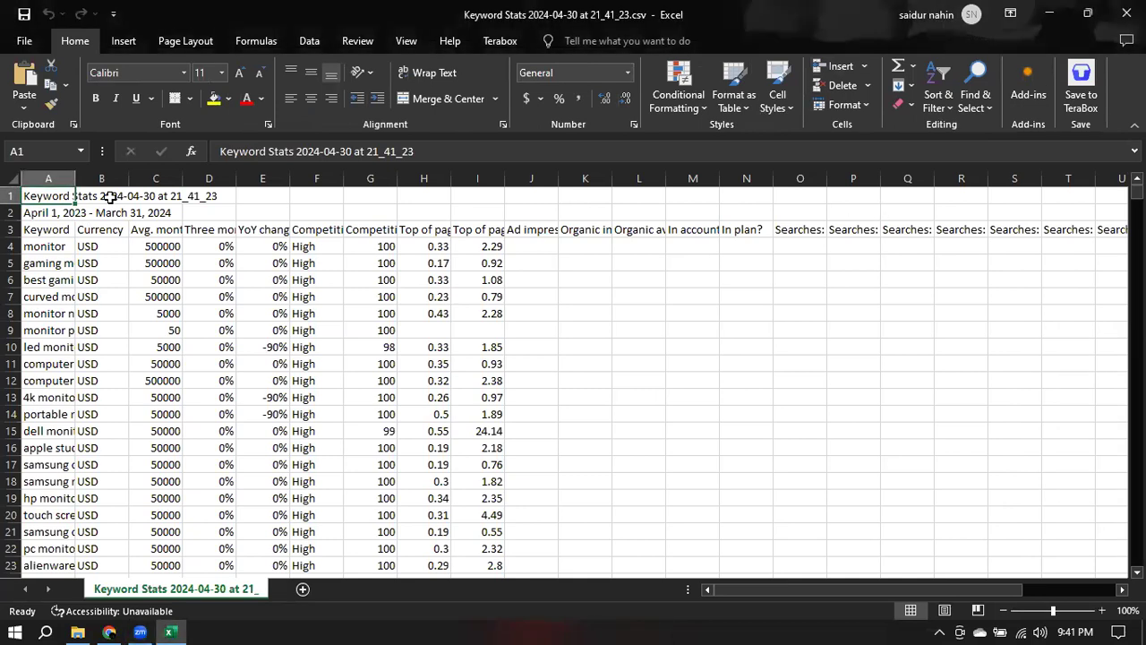
pyautogui.doubleClick(76, 179)
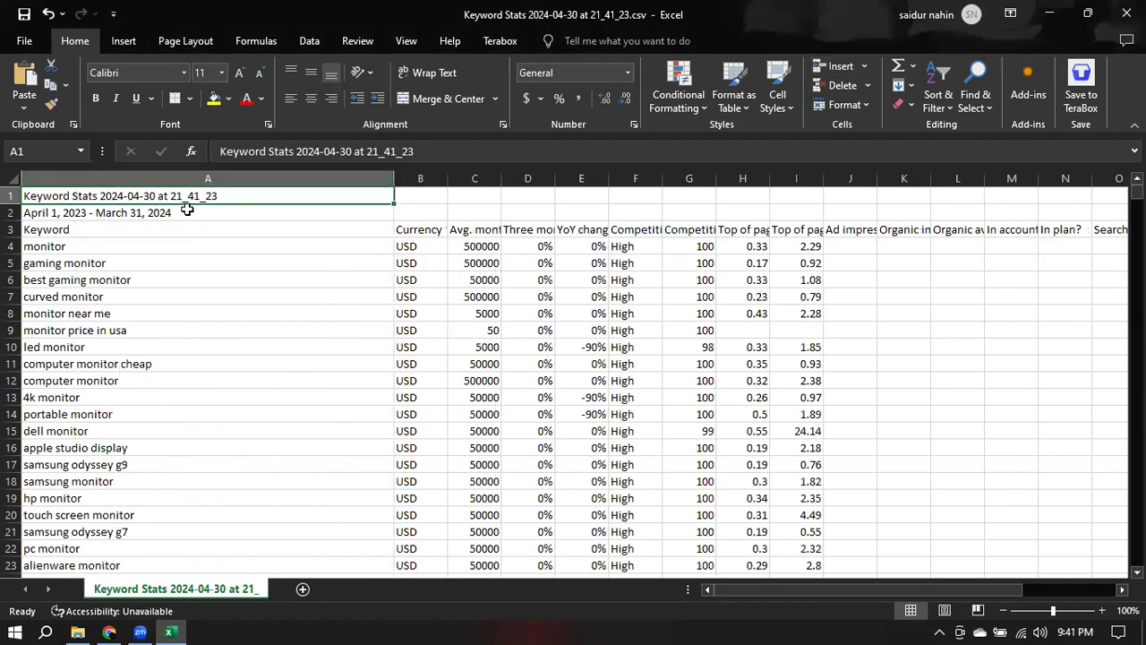
# Check the date range, Keyword header and first keyword in column A, and dismiss the Office license notices.
pyautogui.click(74, 218)
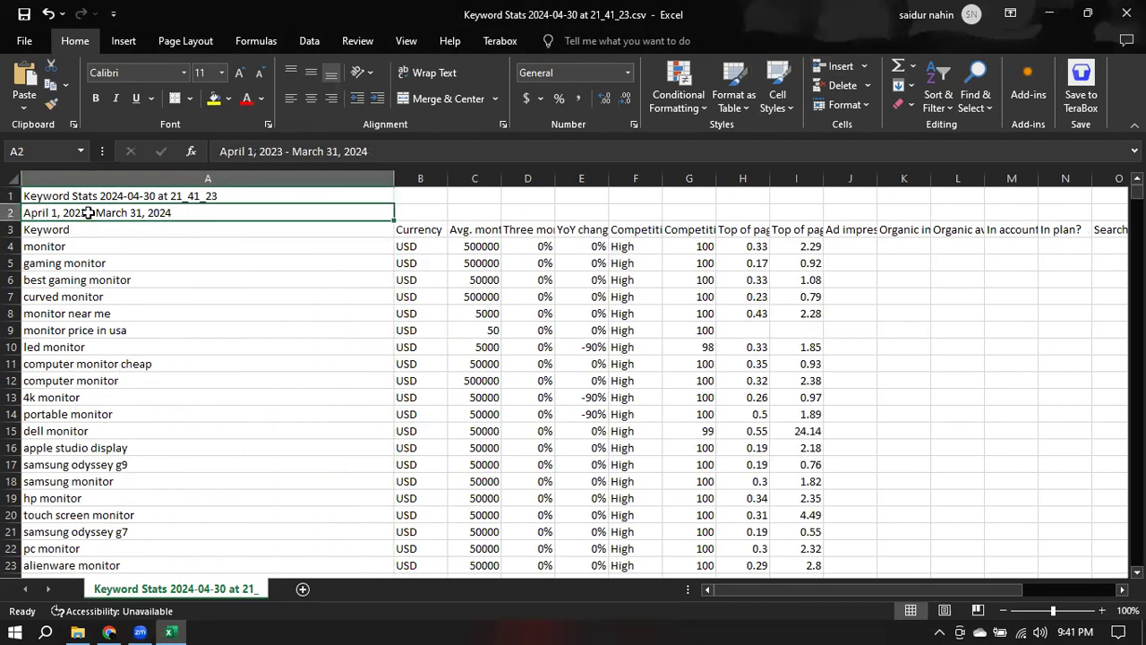
pyautogui.click(43, 231)
pyautogui.click(81, 245)
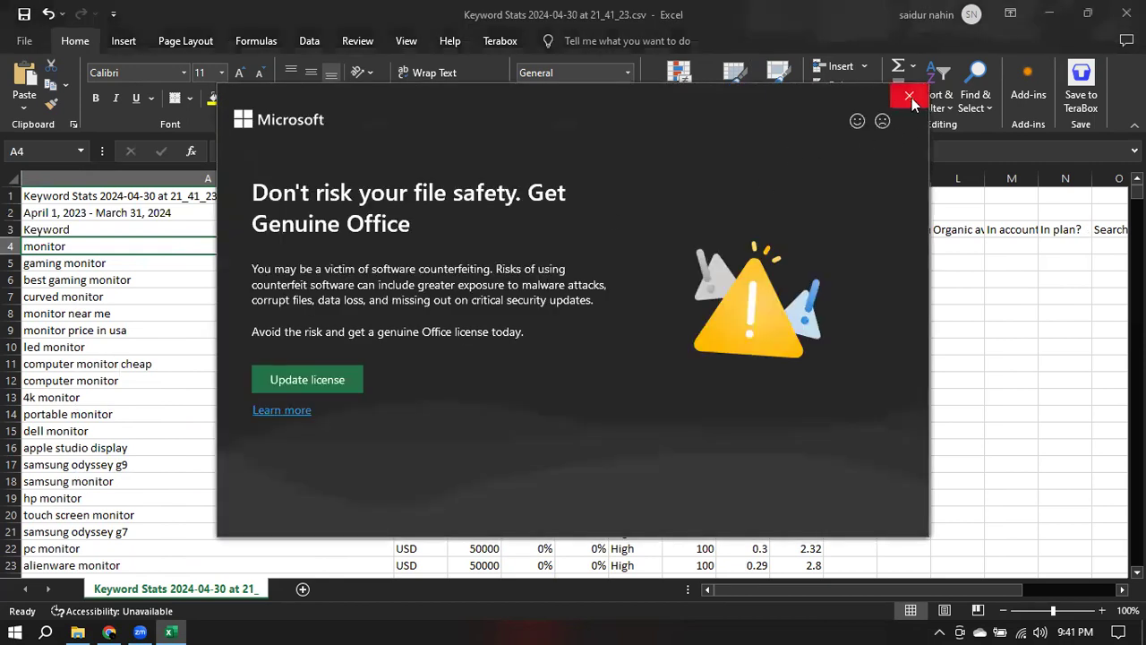
pyautogui.click(911, 88)
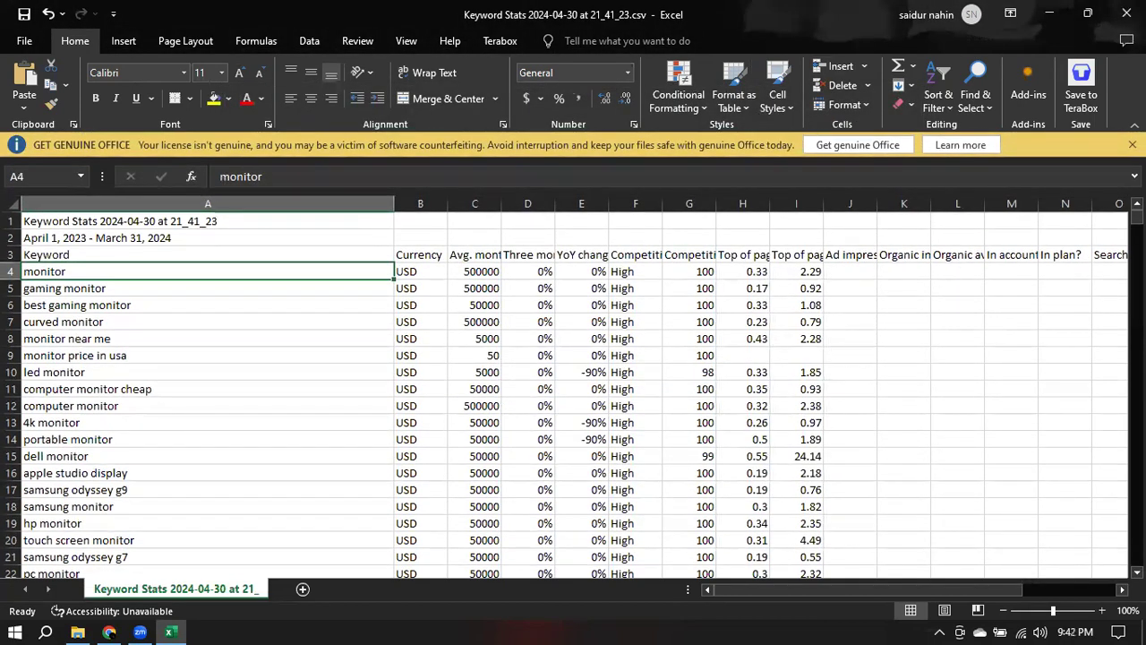
pyautogui.click(1131, 145)
# Fit column C so that the full Avg. monthly searches header can be read.
pyautogui.click(444, 247)
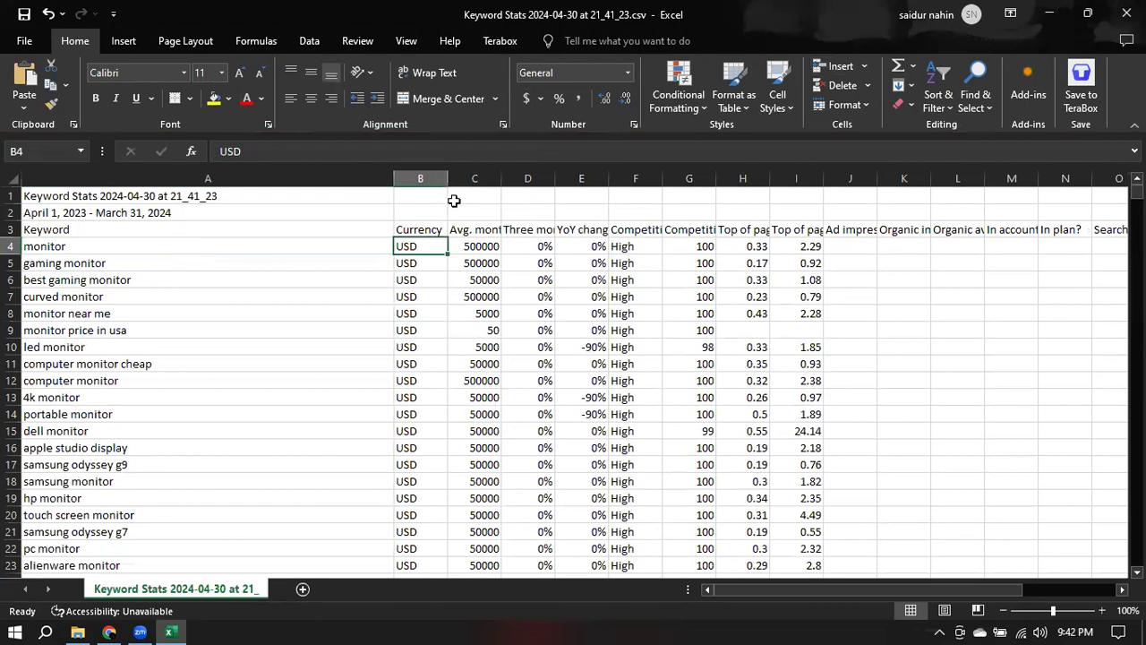
pyautogui.moveTo(450, 182); pyautogui.dragTo(449, 182)
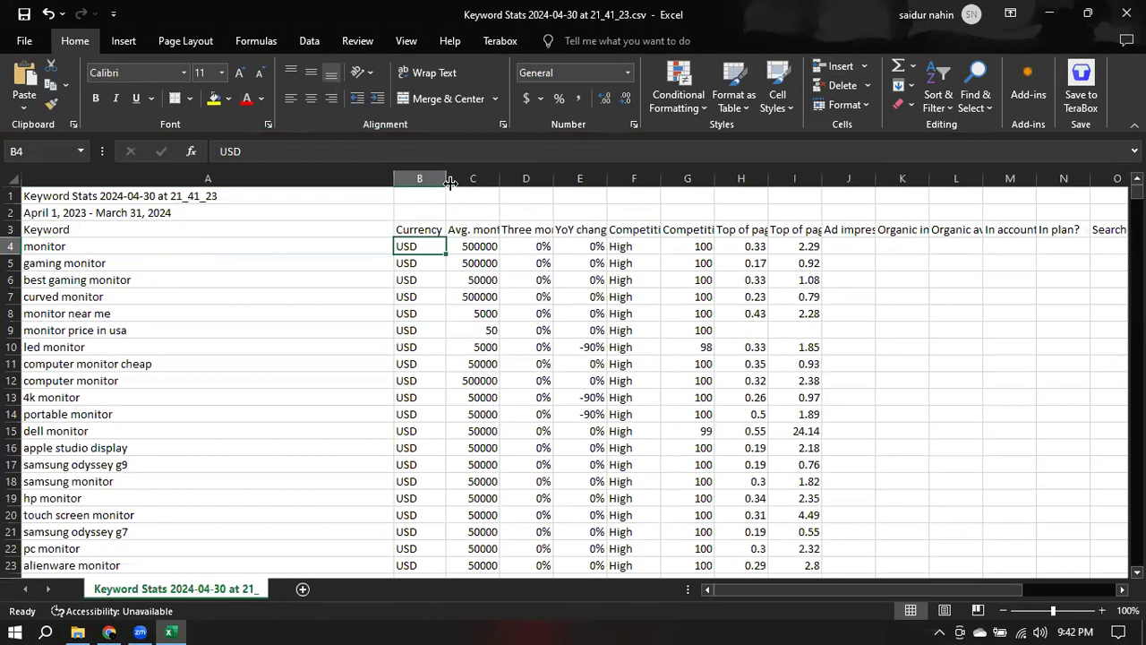
pyautogui.doubleClick(498, 179)
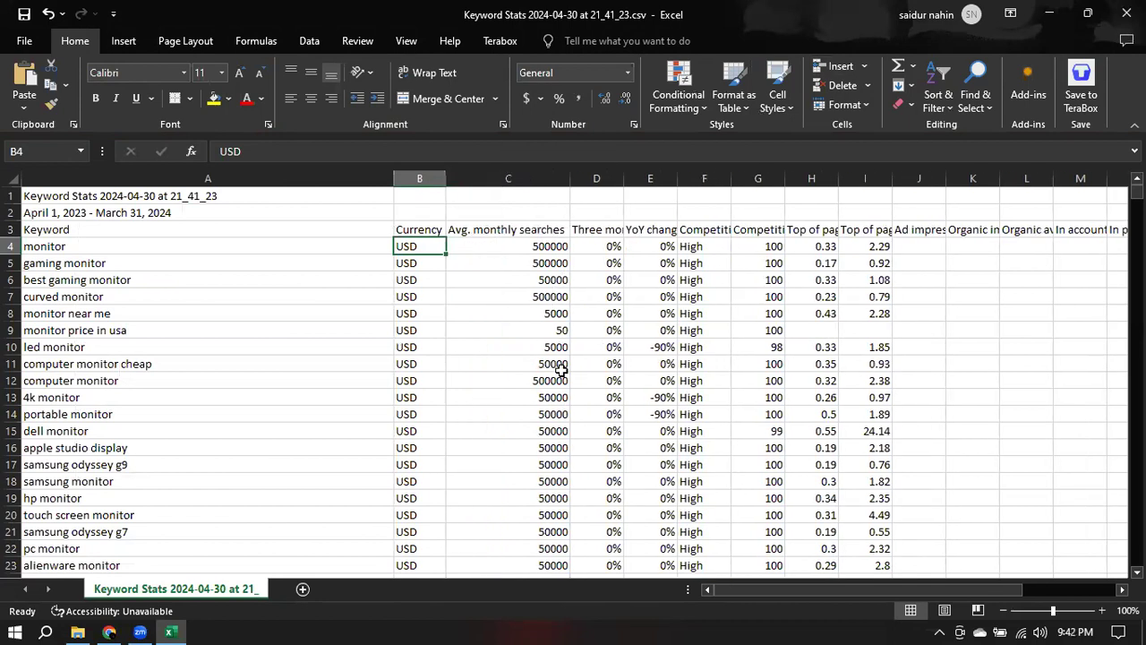
# Look through the exported keywords and their average monthly searches down to around row 230, checking the ultrawide curved and LG 4k monitor entries.
pyautogui.scroll(-3, 552, 414)
pyautogui.scroll(4, 552, 414)
pyautogui.scroll(-20, 472, 340)
pyautogui.scroll(-20, 419, 416)
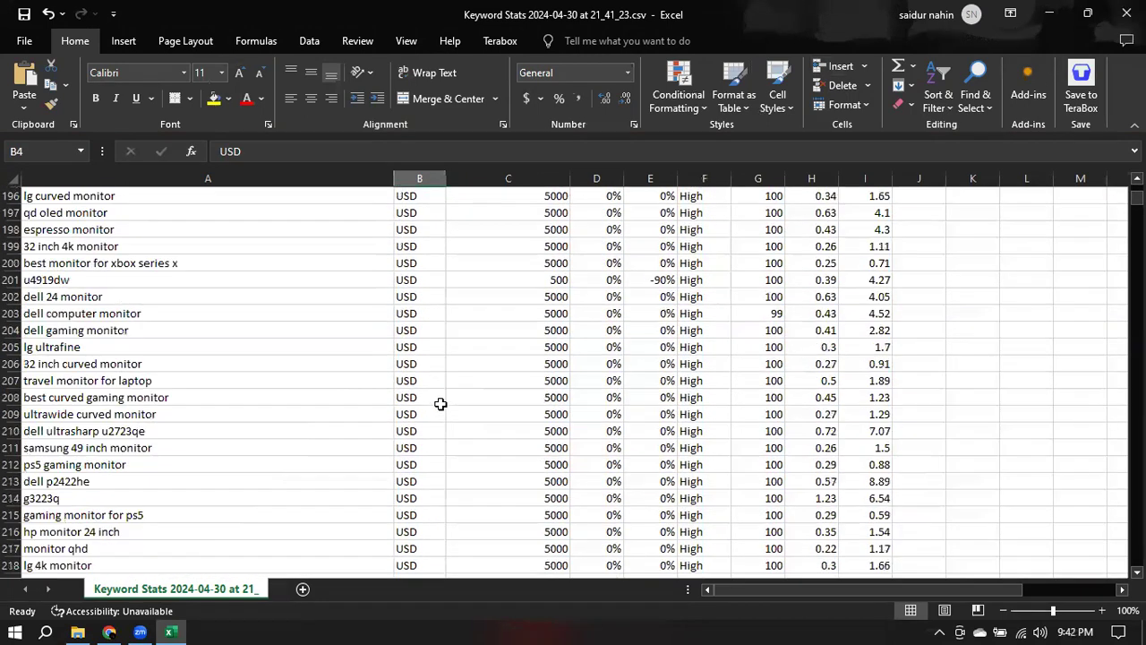
pyautogui.click(116, 414)
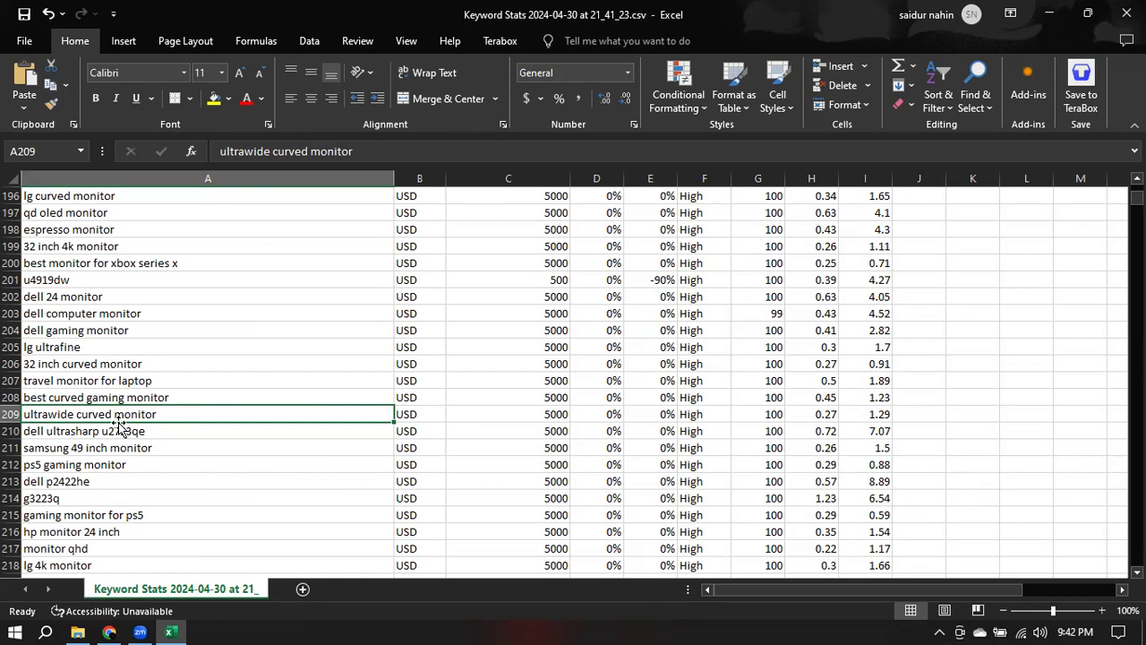
pyautogui.click(124, 565)
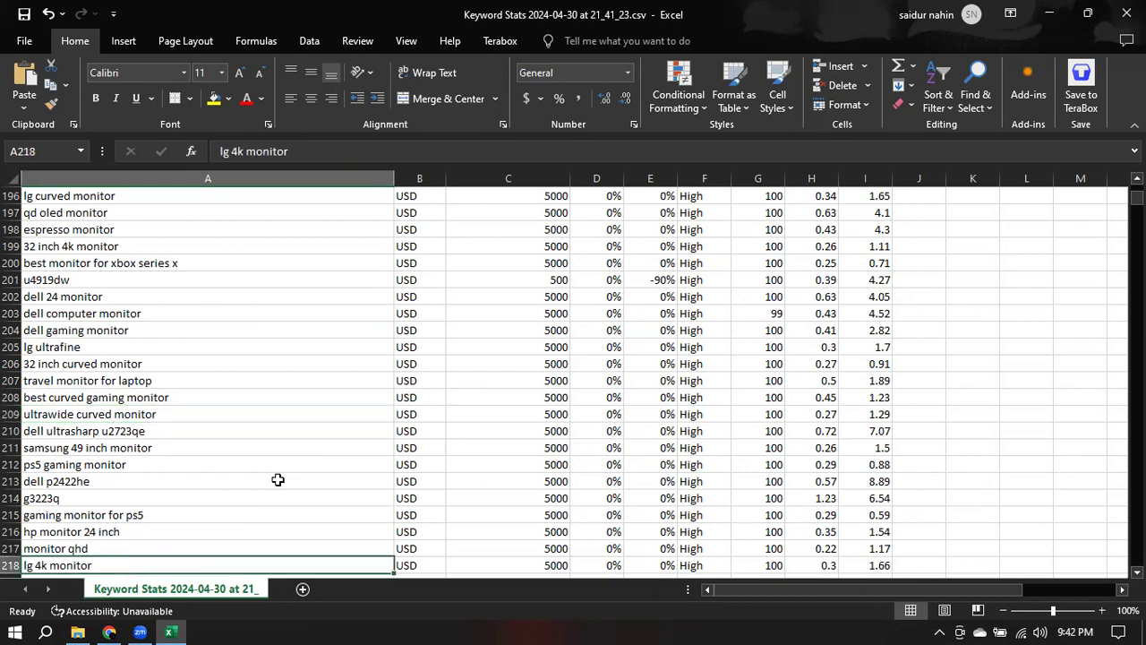
pyautogui.scroll(-2, 278, 479)
pyautogui.scroll(-2, 277, 479)
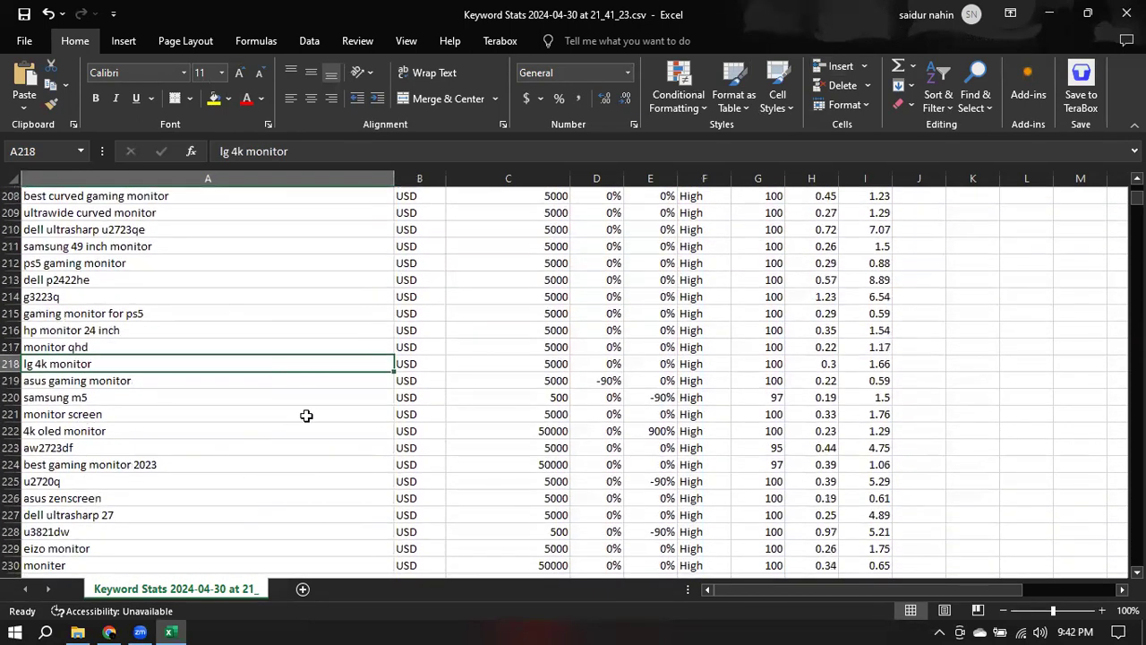
# Review the exported keywords from row 224 to about row 281, checking best gaming monitor 2023, best 27 inch monitor, 4k computer monitor and acer gaming monitor.
pyautogui.click(148, 464)
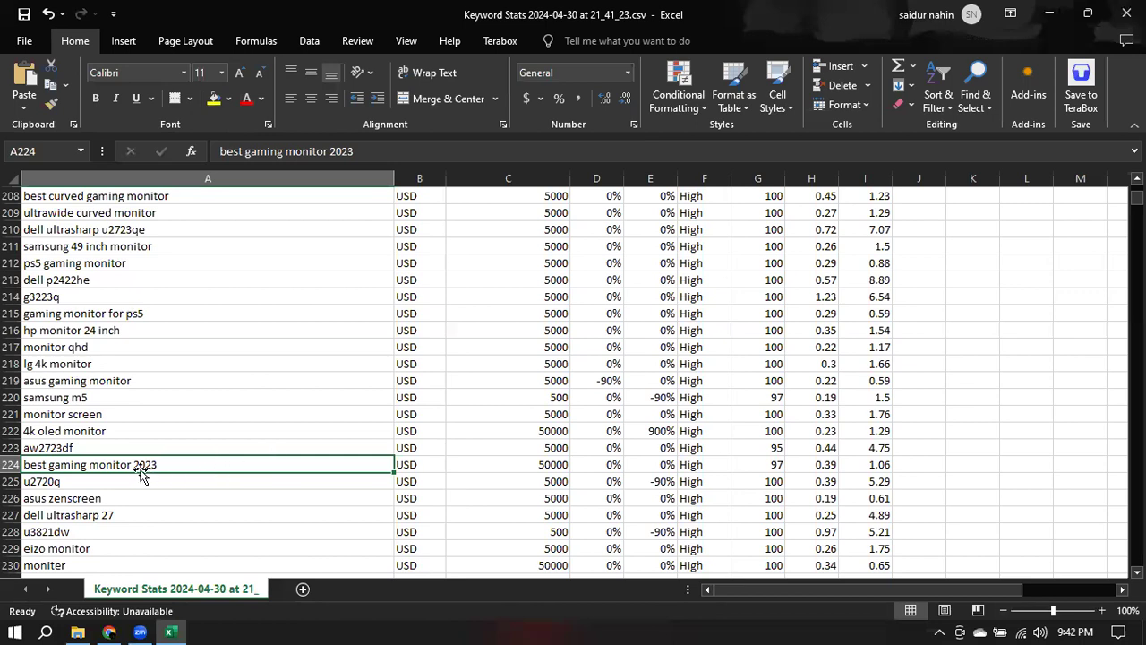
pyautogui.scroll(-3, 285, 472)
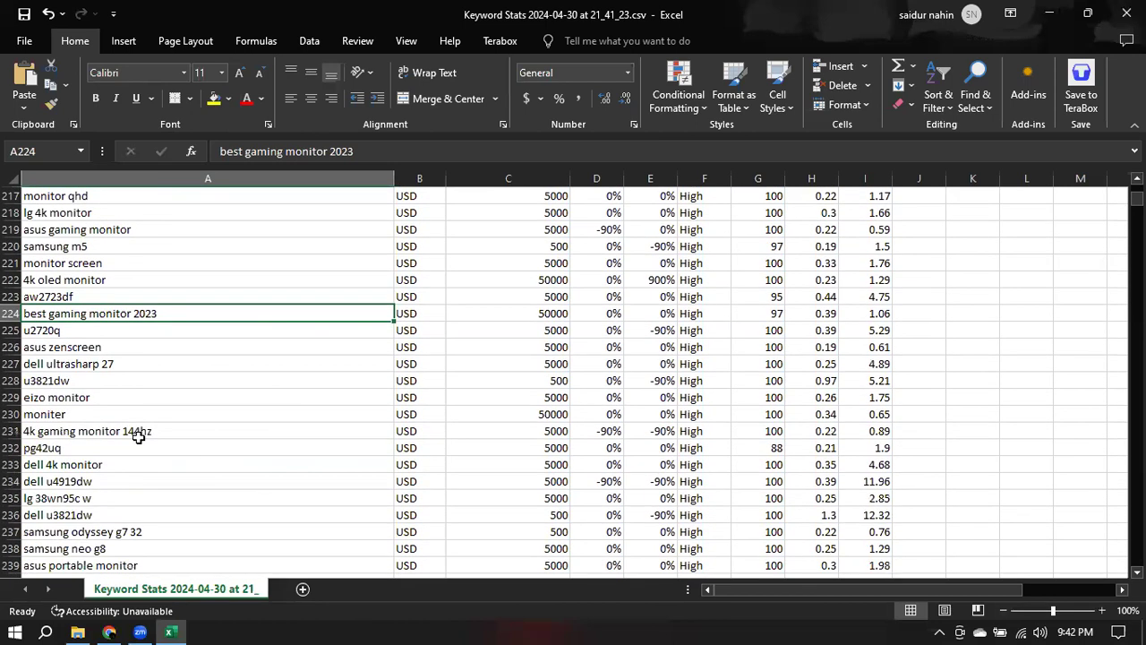
pyautogui.scroll(-1, 282, 437)
pyautogui.scroll(-6, 282, 437)
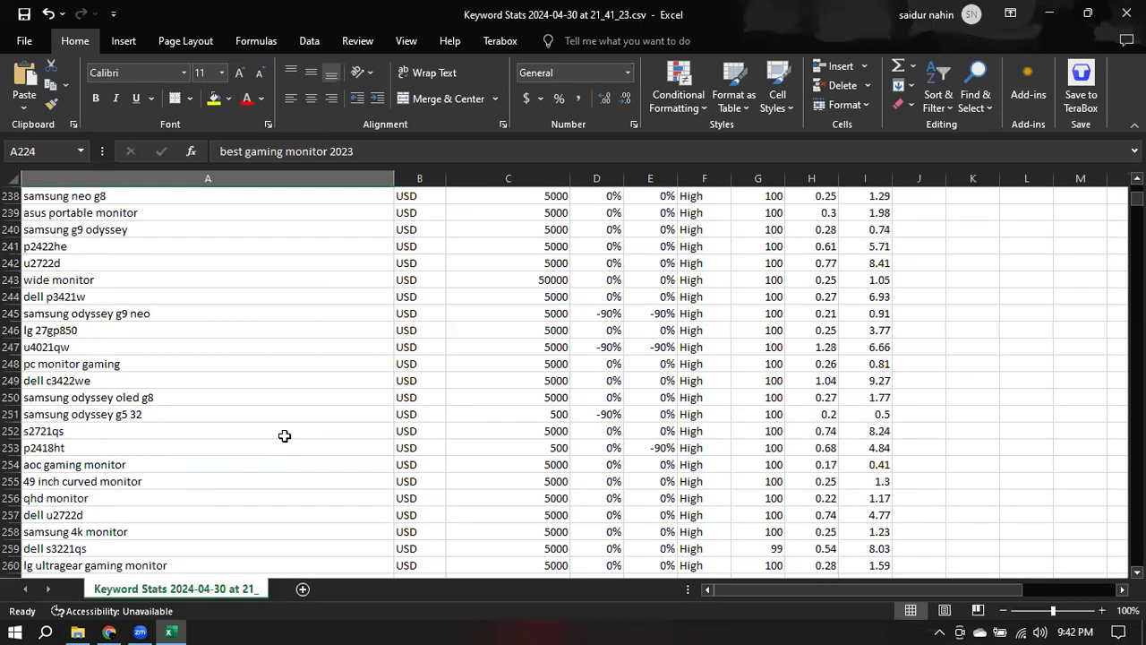
pyautogui.scroll(-2, 231, 442)
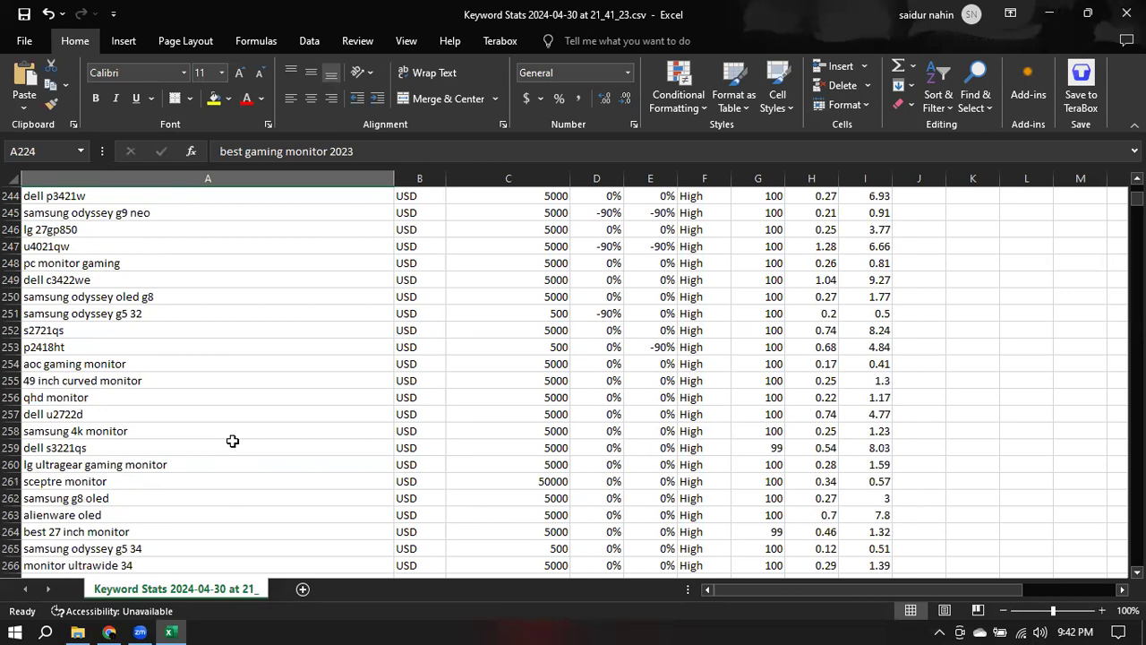
pyautogui.scroll(-2, 232, 440)
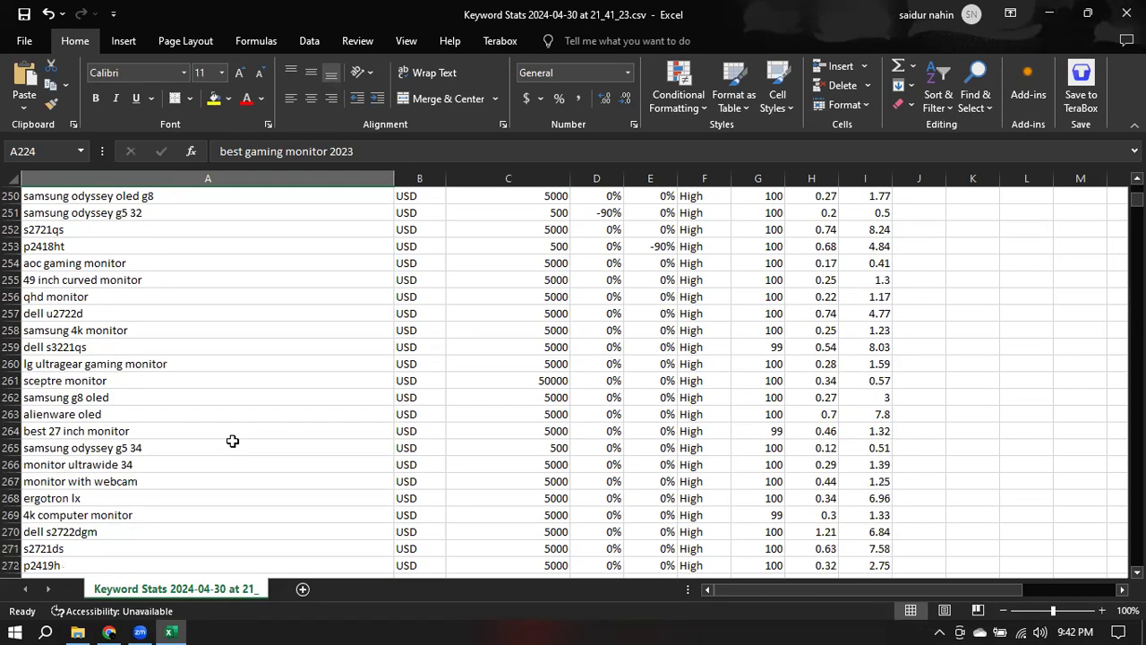
pyautogui.click(69, 441)
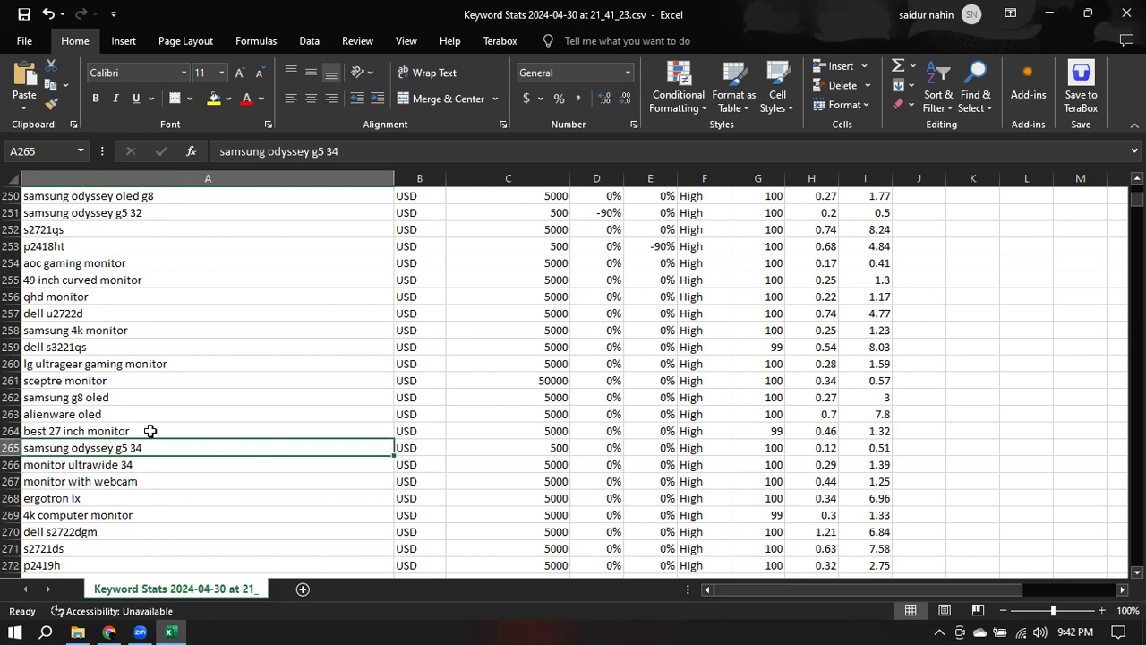
pyautogui.click(149, 431)
pyautogui.click(115, 515)
pyautogui.scroll(-2, 308, 523)
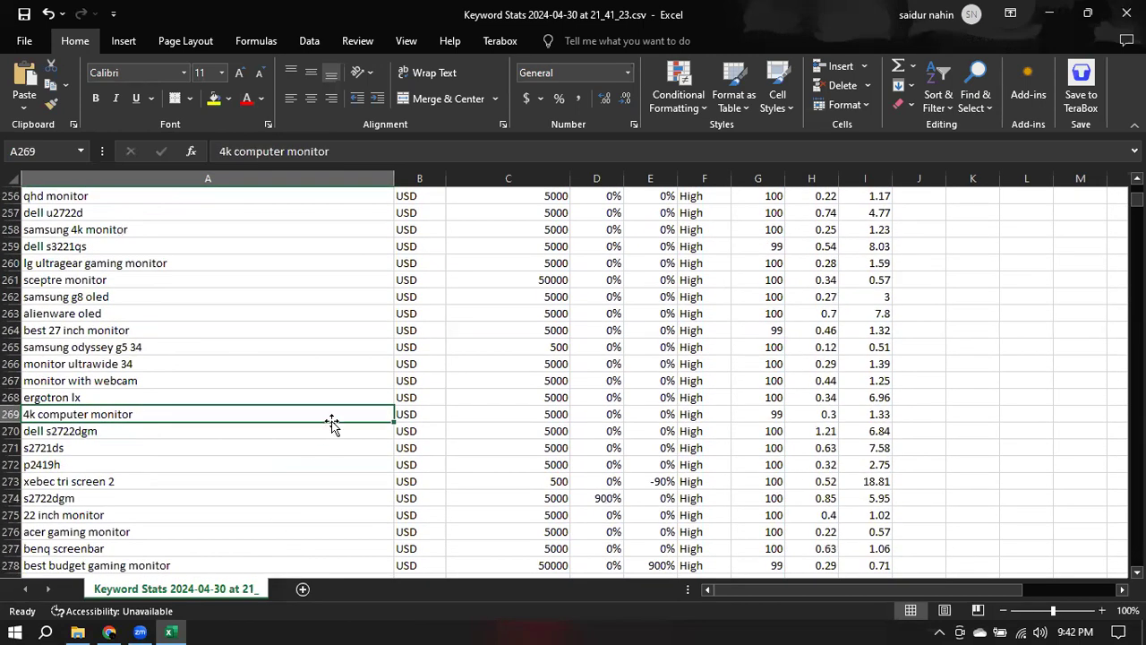
pyautogui.scroll(-1, 329, 425)
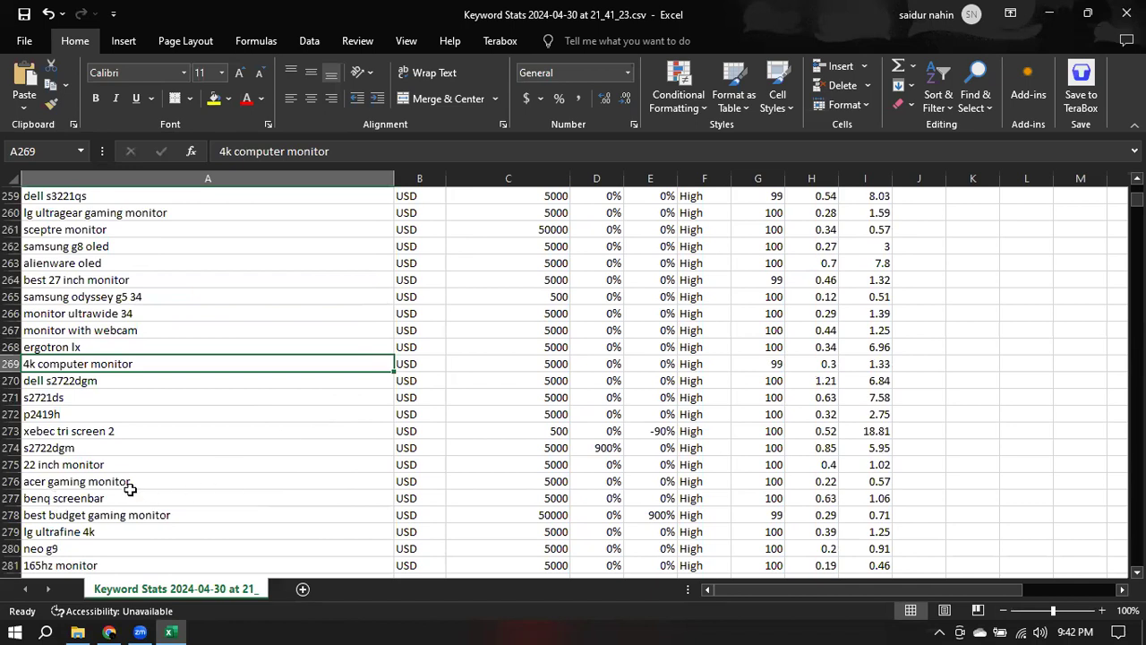
pyautogui.click(68, 485)
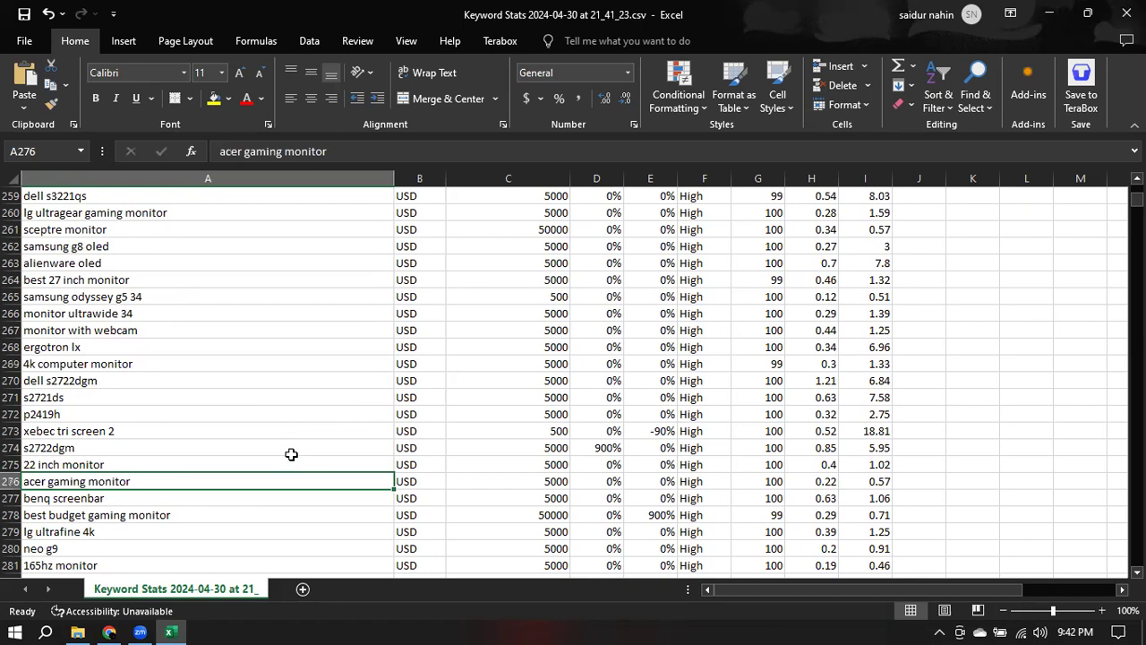
# Continue down the keyword column to row 299 and copy the keyword "monitor with speakers".
pyautogui.scroll(-4, 291, 454)
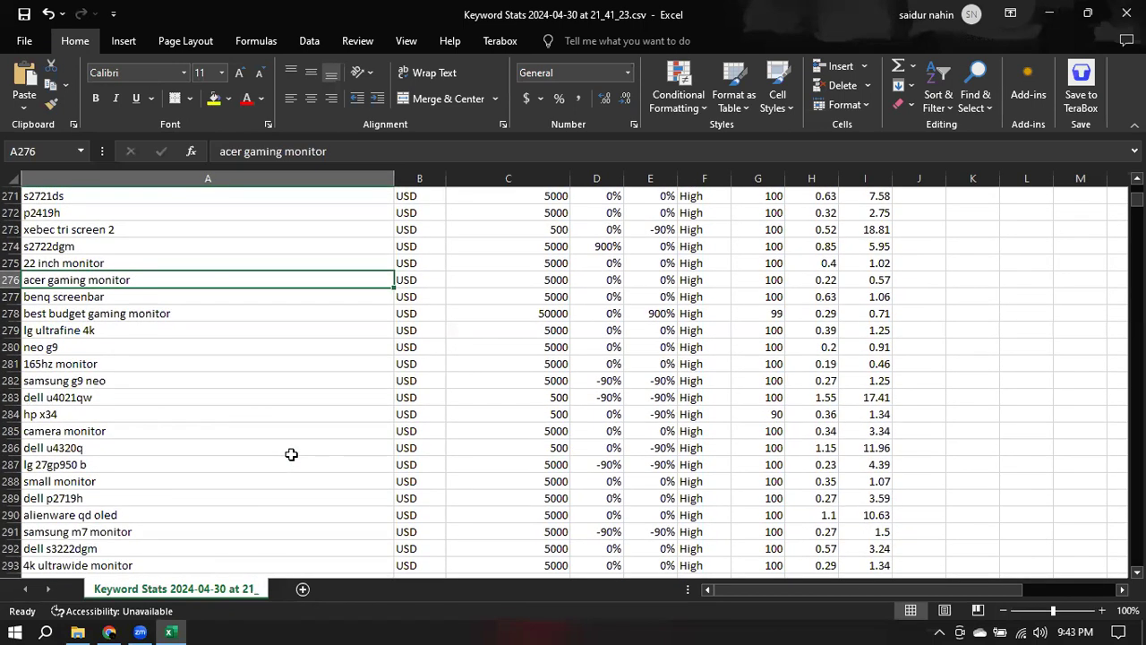
pyautogui.scroll(-2, 291, 454)
pyautogui.click(310, 459)
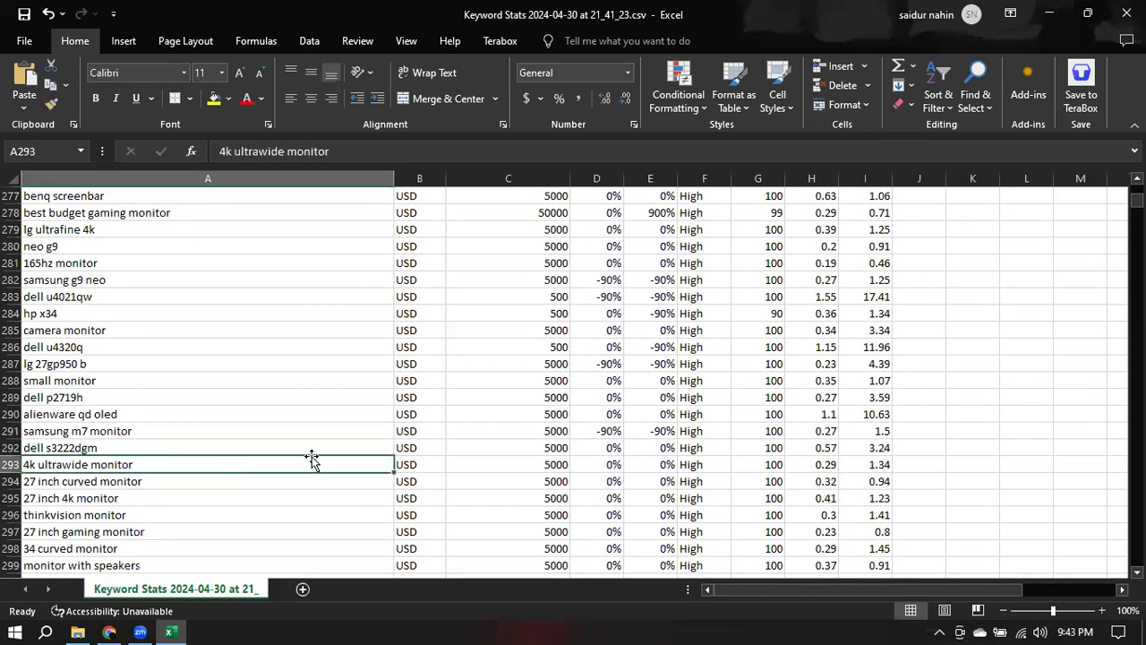
pyautogui.click(129, 516)
pyautogui.scroll(-1, 192, 501)
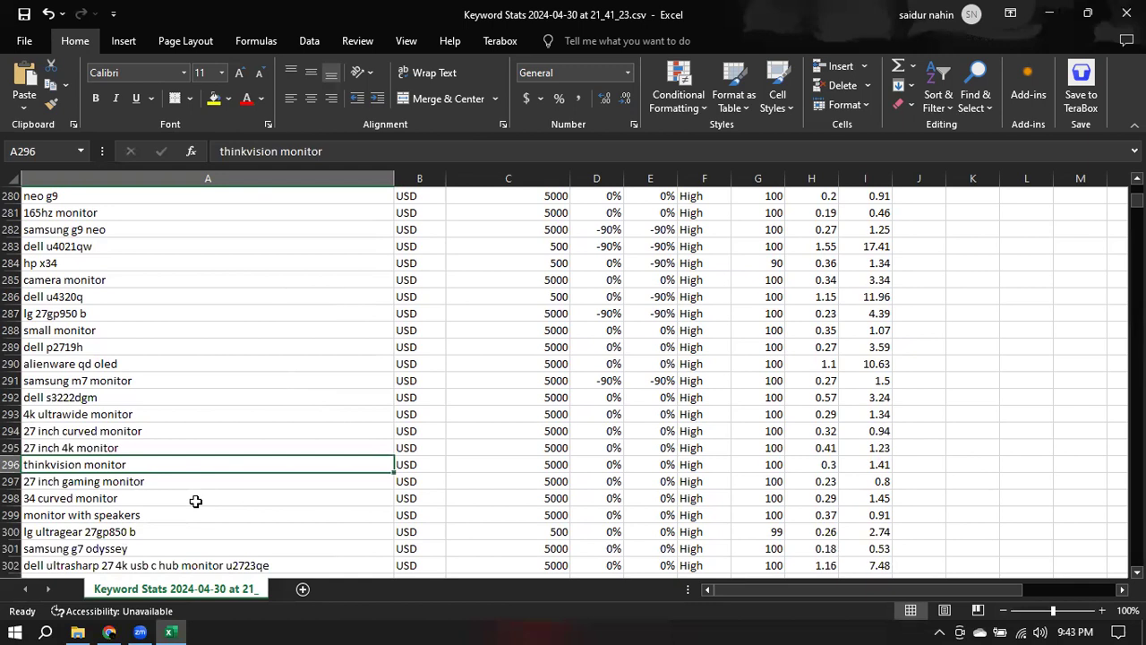
pyautogui.click(159, 515)
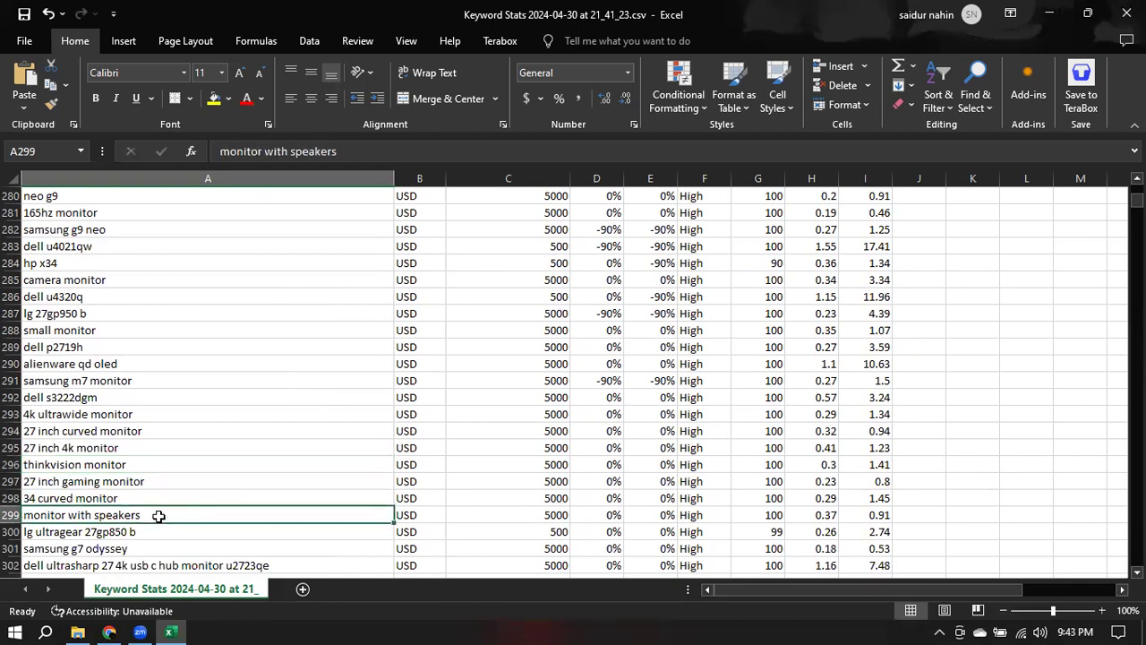
pyautogui.hotkey('ctrl', 'c')
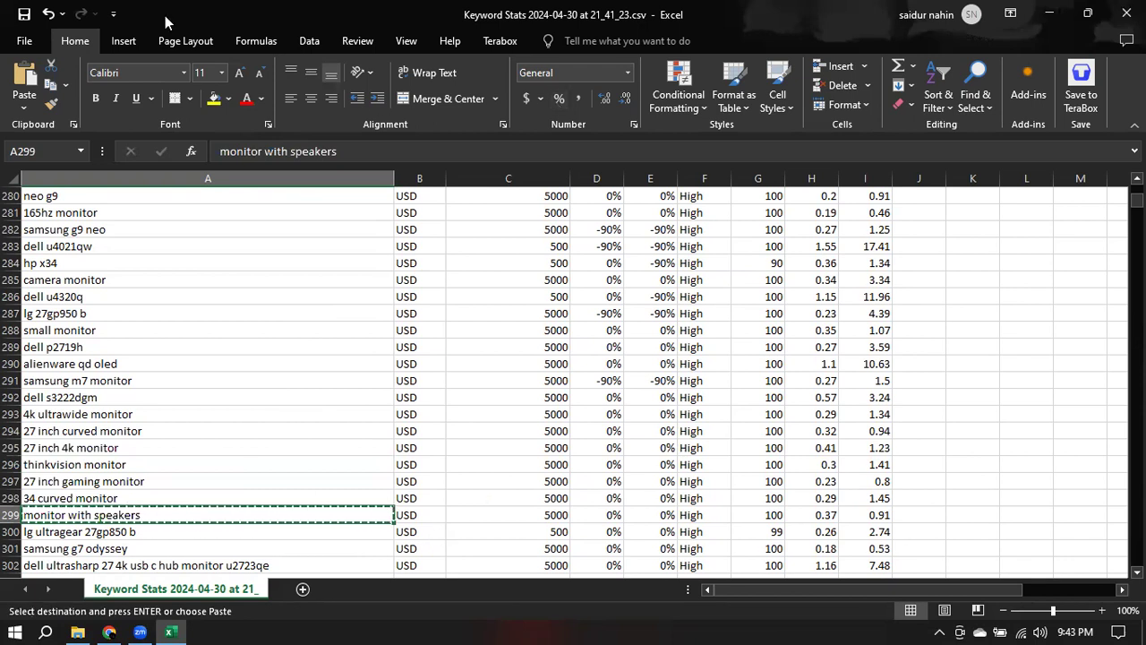
# Switch to the On-Page SEO document in Google Docs and paste the copied keyword as list item 31 below "Computer monitor for sale".
pyautogui.hotkey('alt', 'Tab')
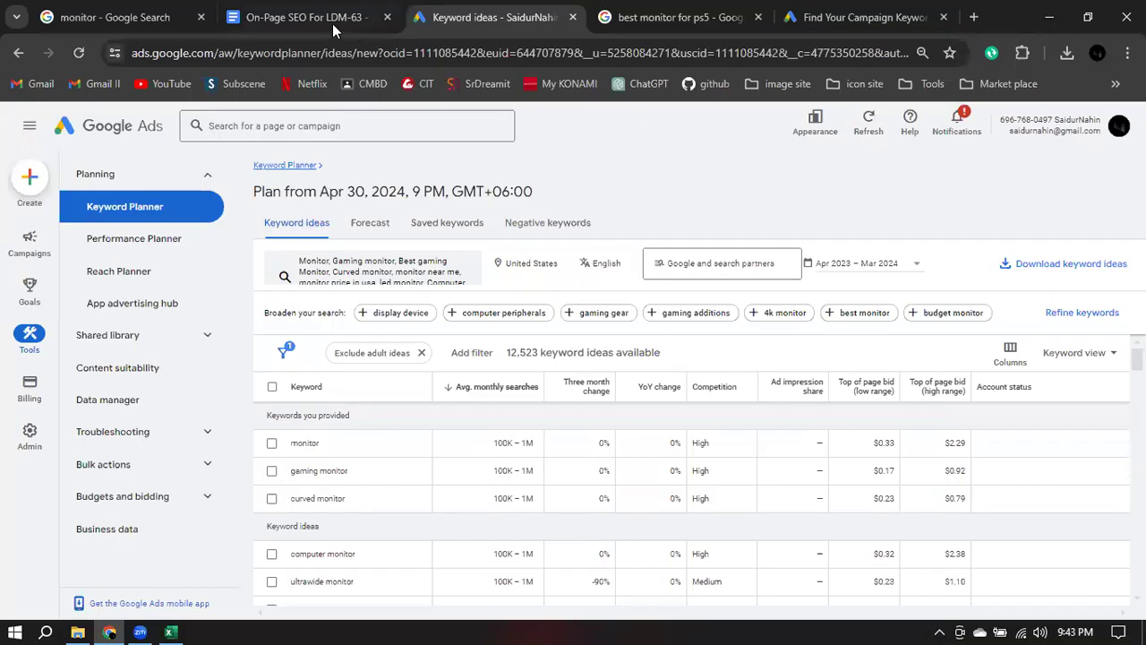
pyautogui.click(332, 22)
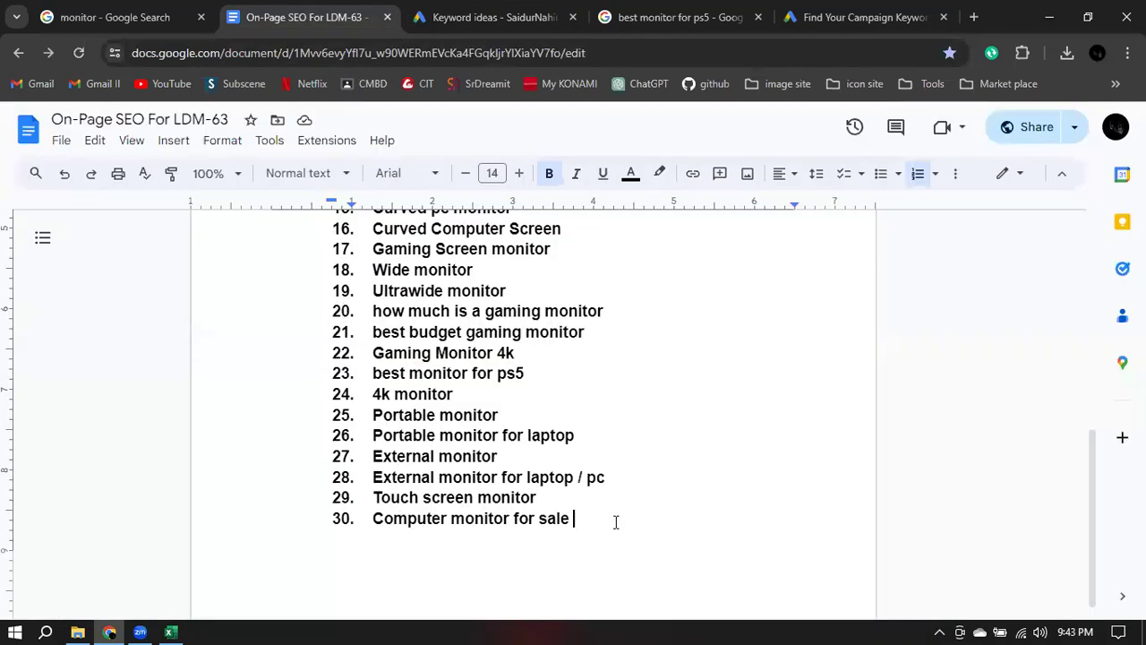
pyautogui.press('Return')
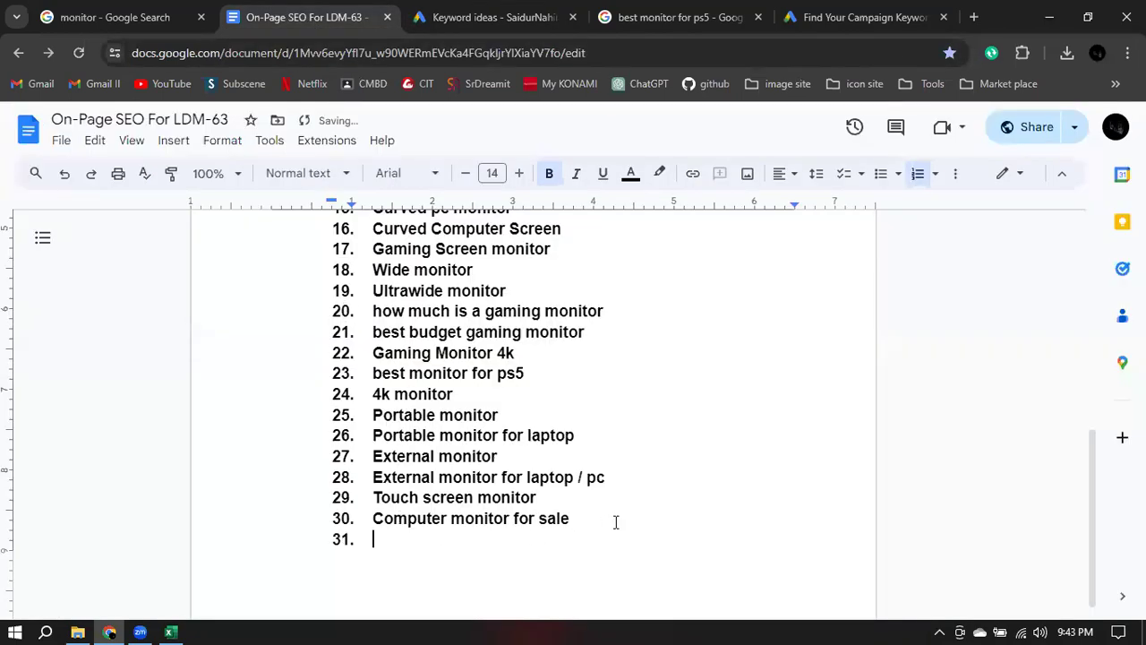
pyautogui.hotkey('ctrl', 'v')
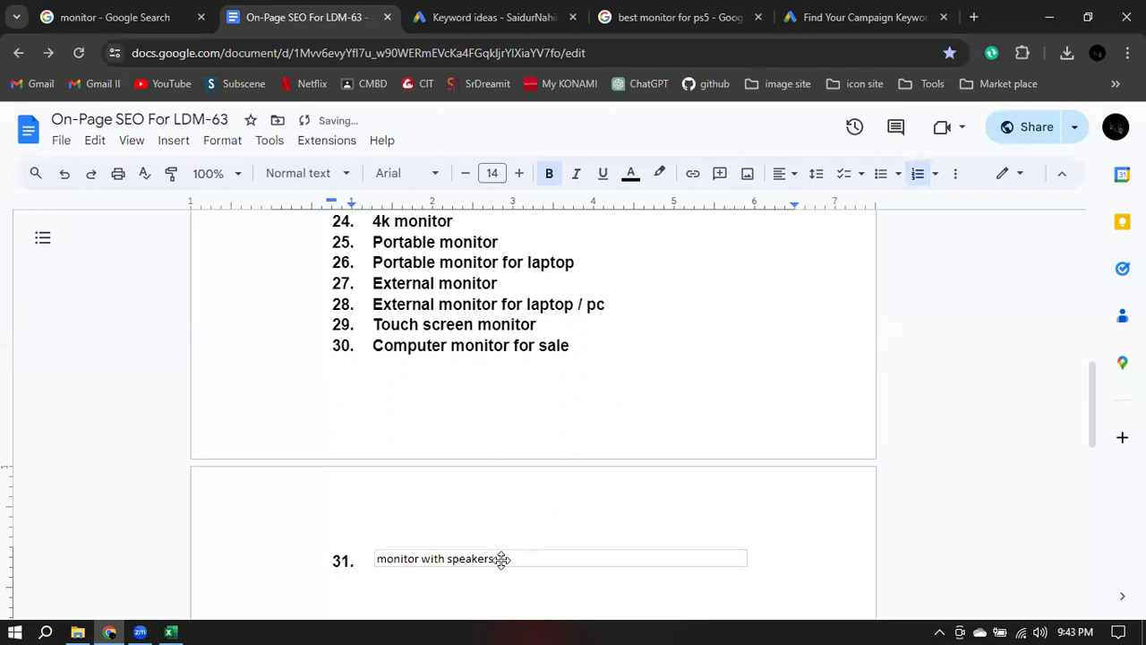
pyautogui.click(540, 556)
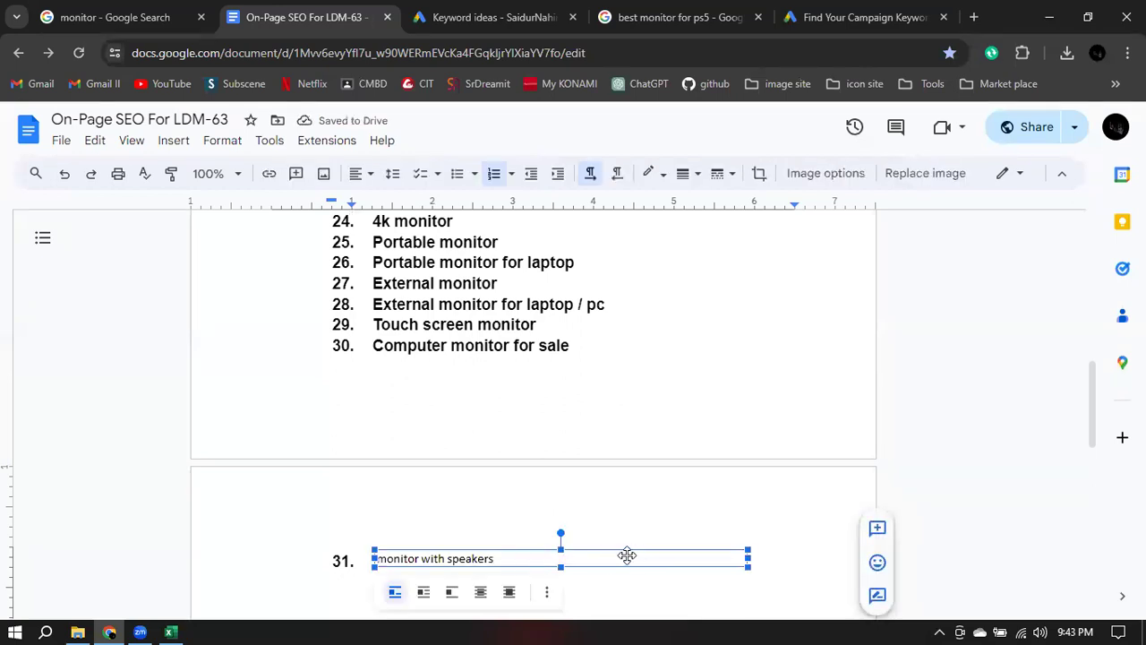
pyautogui.click(772, 523)
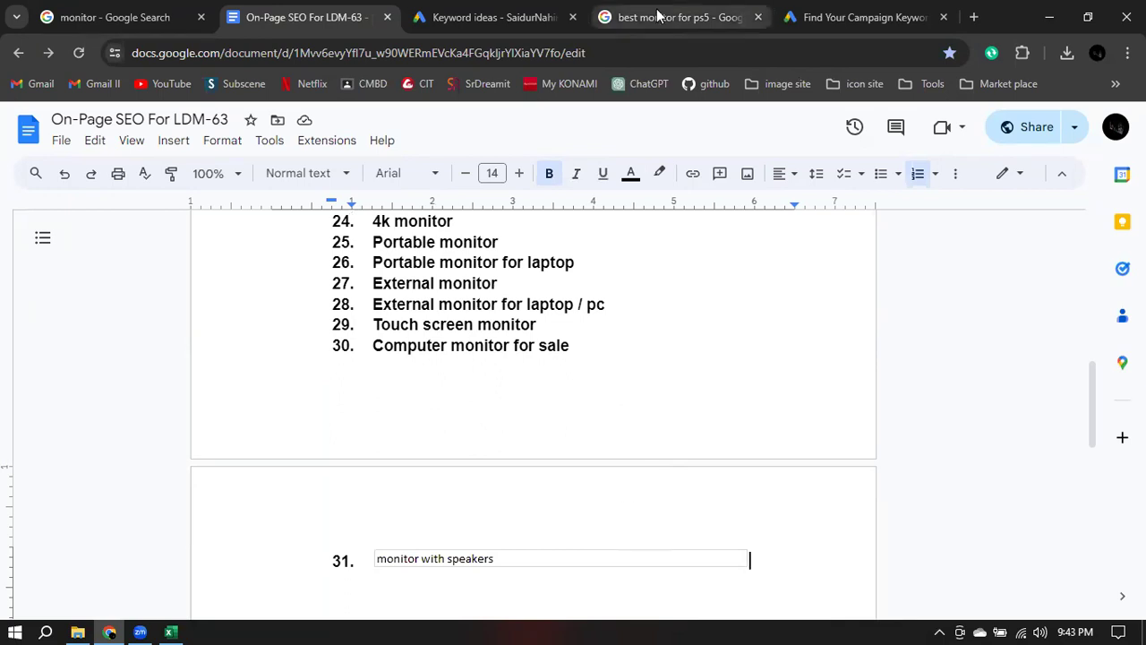
pyautogui.click(515, 11)
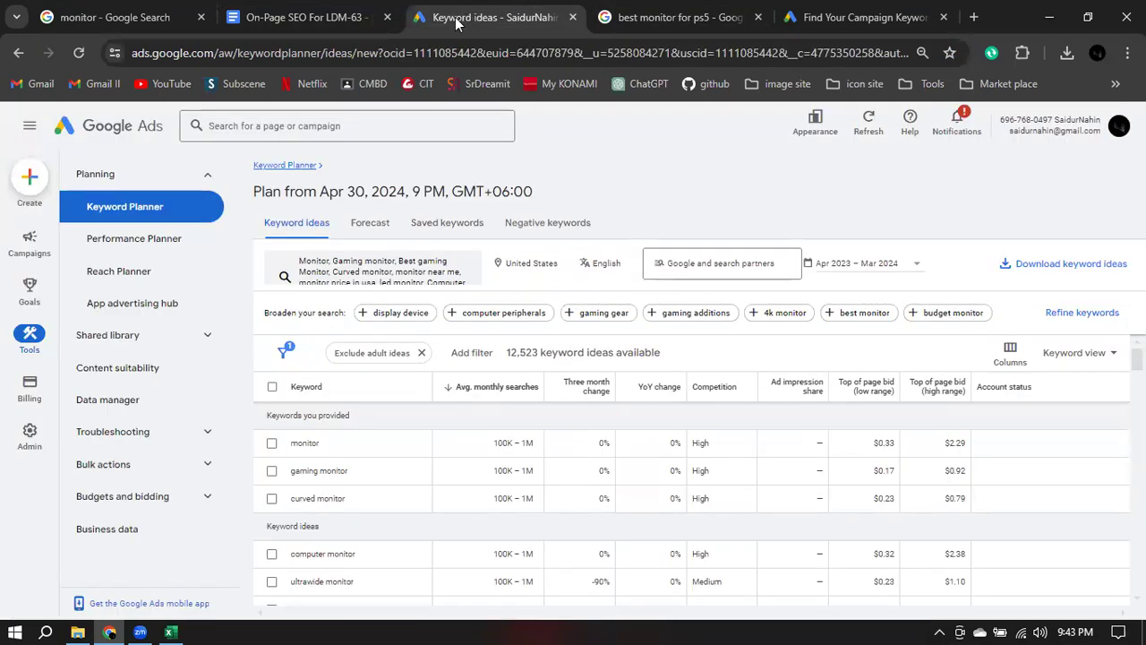
pyautogui.click(667, 18)
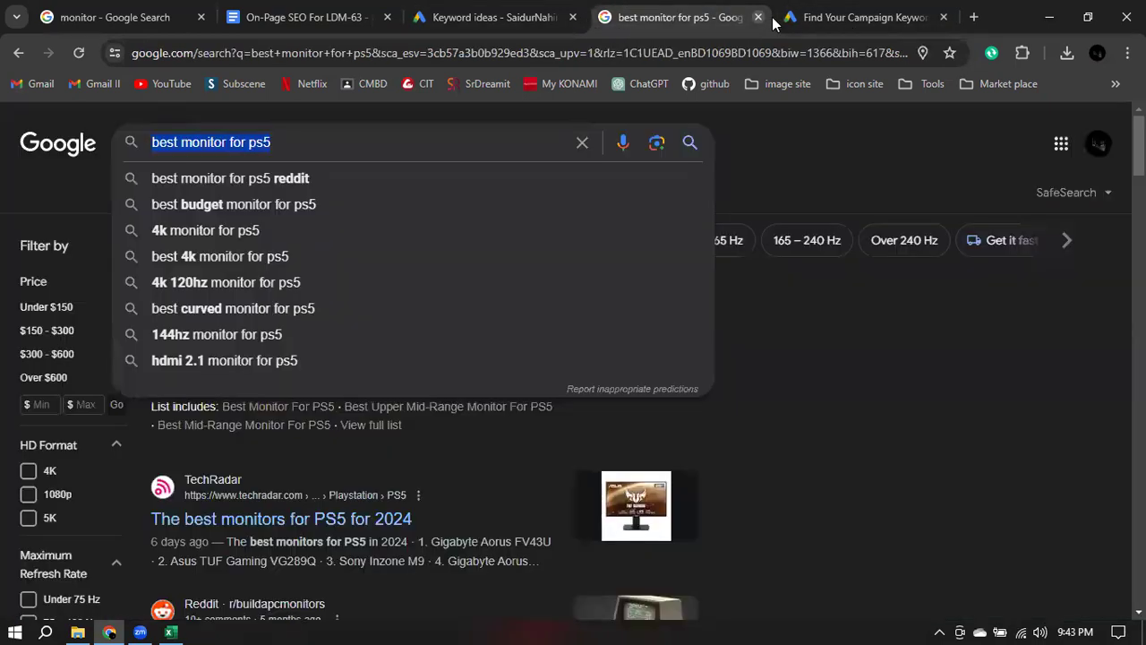
pyautogui.click(817, 18)
# In a new browser tab, search for "keyword surfer extension for chrome" and open the Keyword Surfer page in the Chrome Web Store.
pyautogui.click(971, 17)
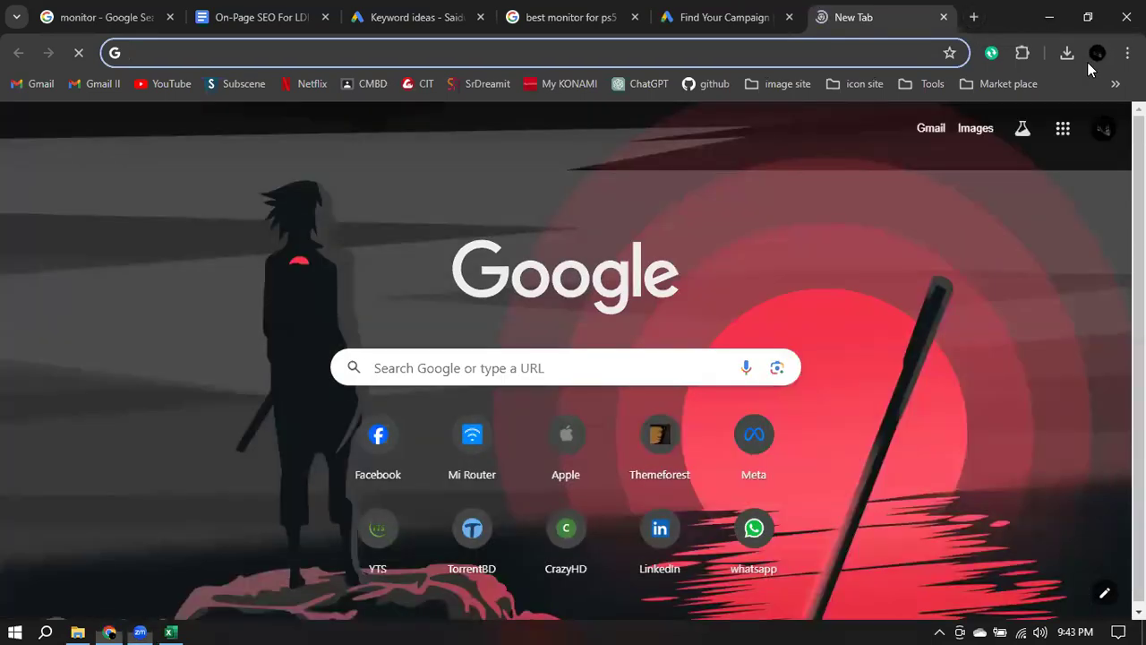
pyautogui.click(380, 51)
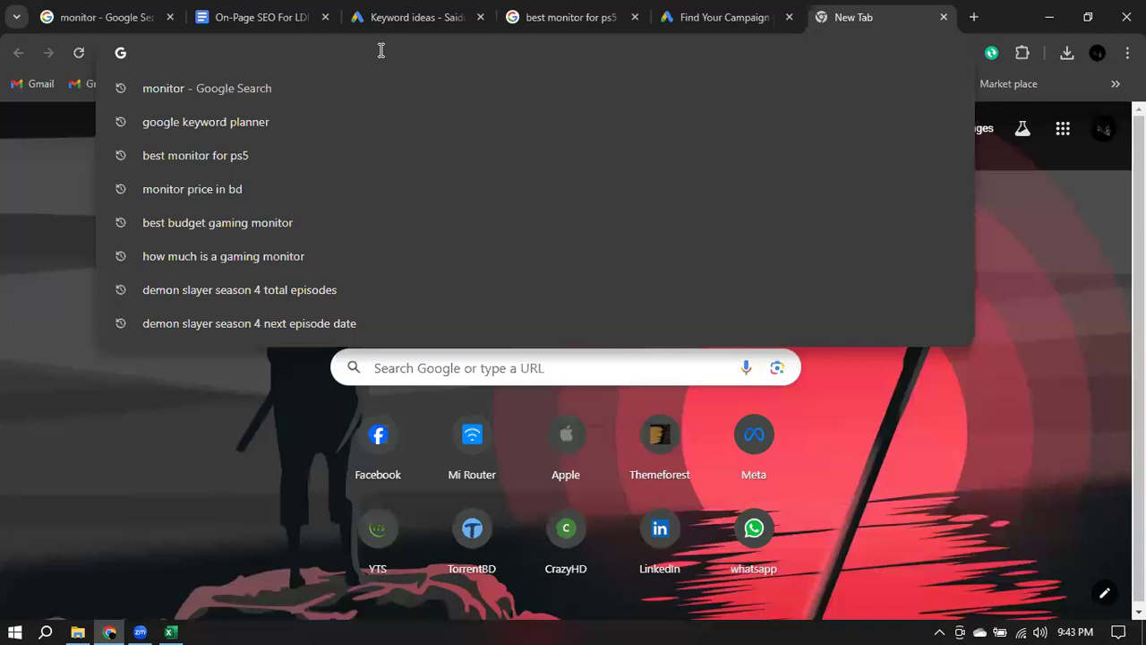
pyautogui.write('keyword')
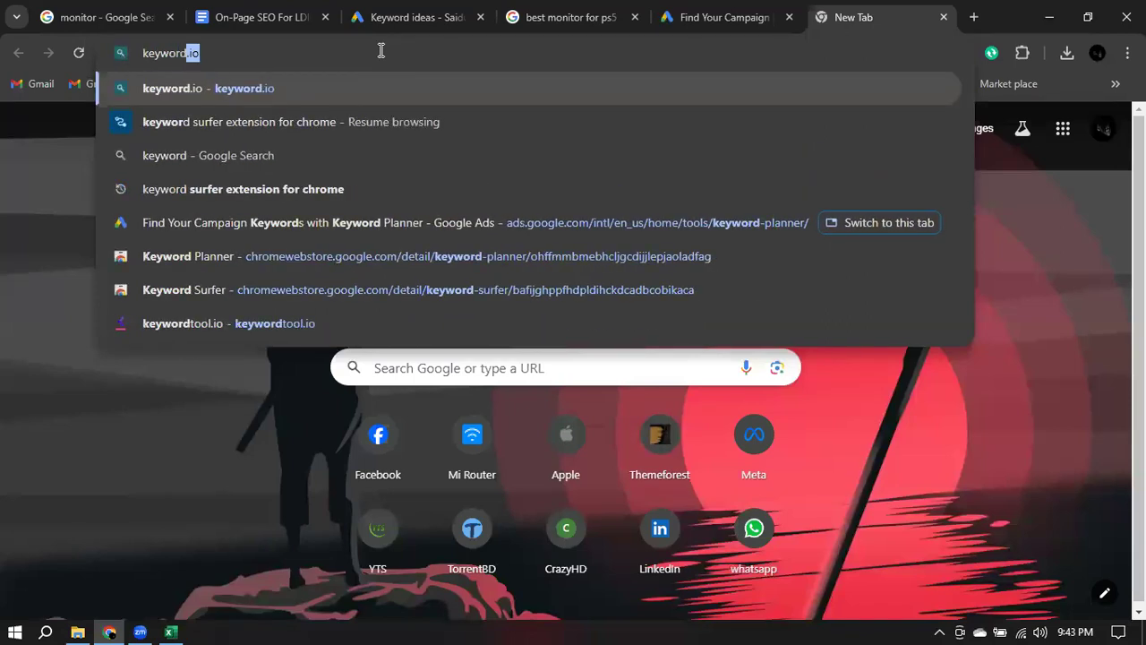
pyautogui.write(' sur')
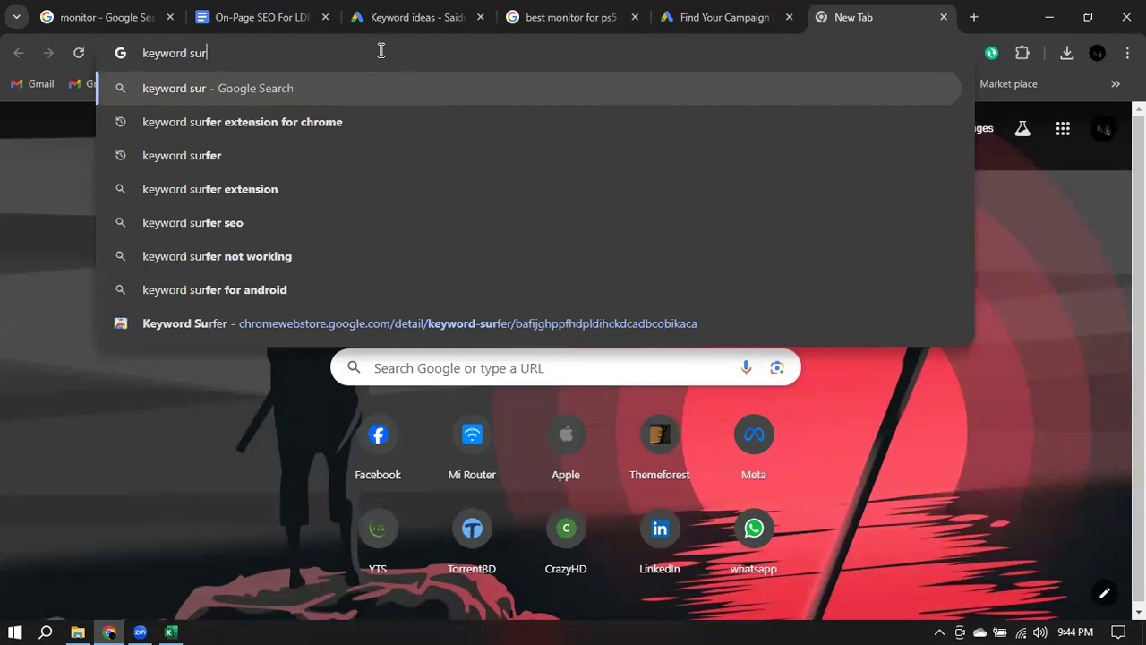
pyautogui.press('Down')
pyautogui.press('Return')
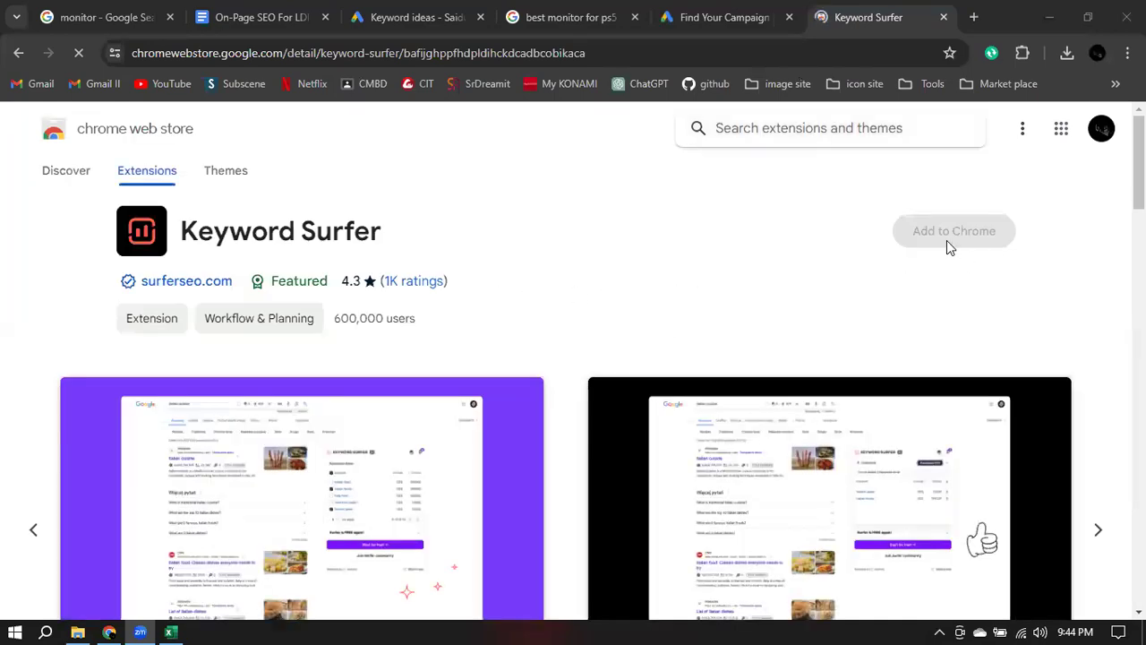
# In another new tab, search for "ubersuggest chrome extension" and open the Ubersuggest - SEO and Keyword Discovery page in the Chrome Web Store.
pyautogui.click(973, 17)
pyautogui.write('uber')
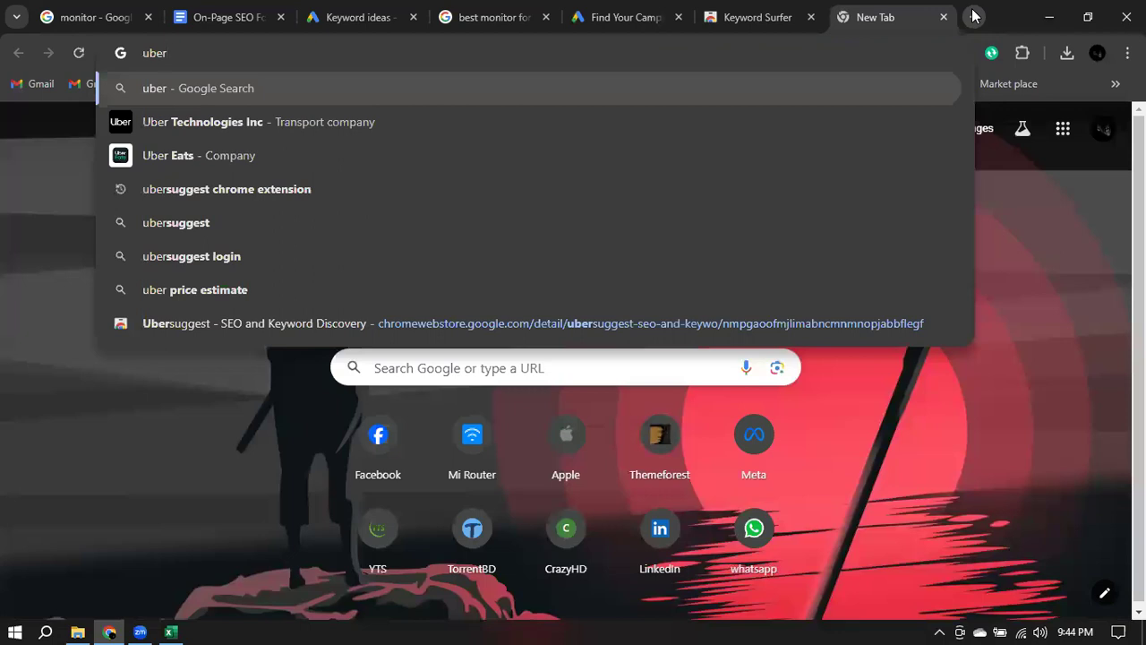
pyautogui.write('suggest')
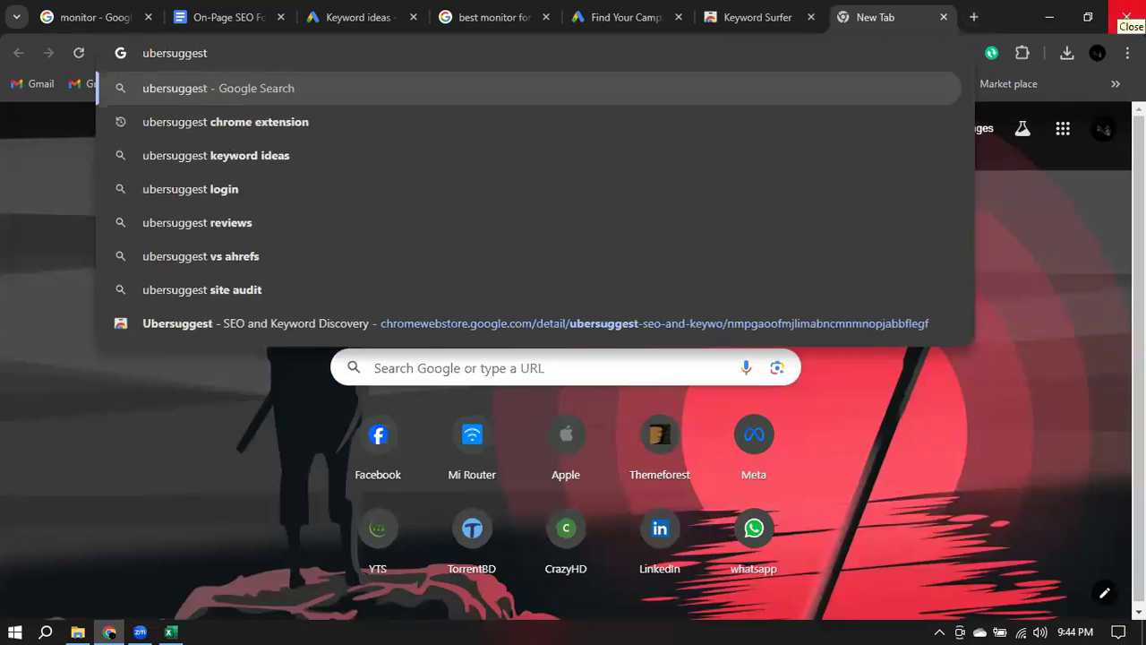
pyautogui.press('Down')
pyautogui.press('Return')
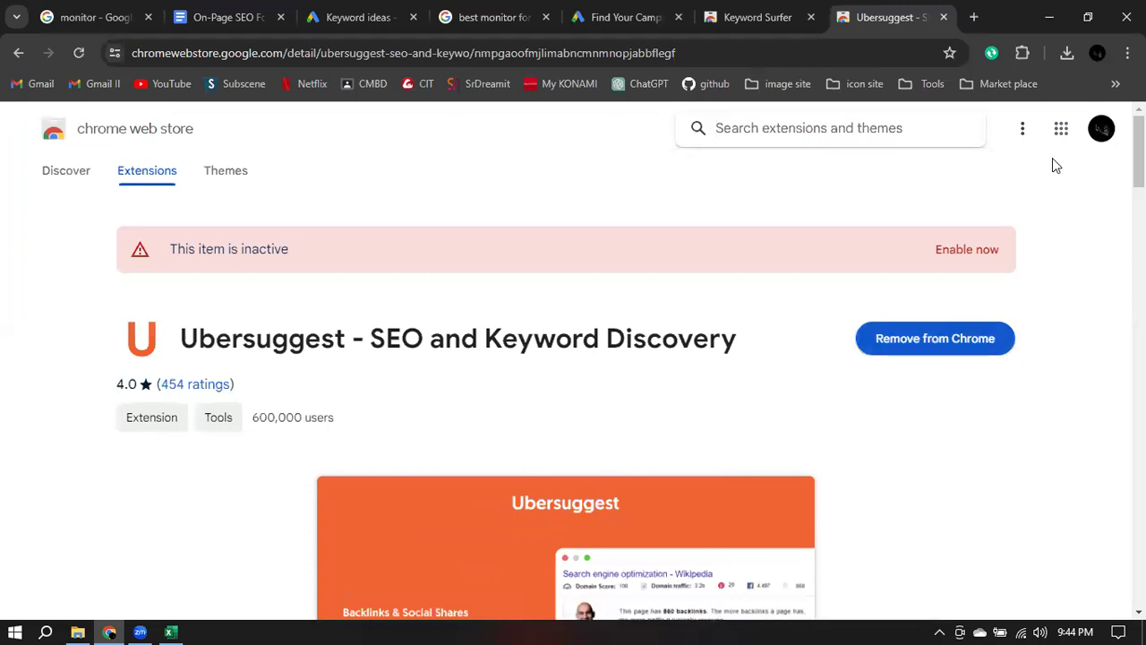
# Open Chrome's extension management page in a new tab, find Keyword Surfer among the installed extensions and open its details.
pyautogui.click(973, 20)
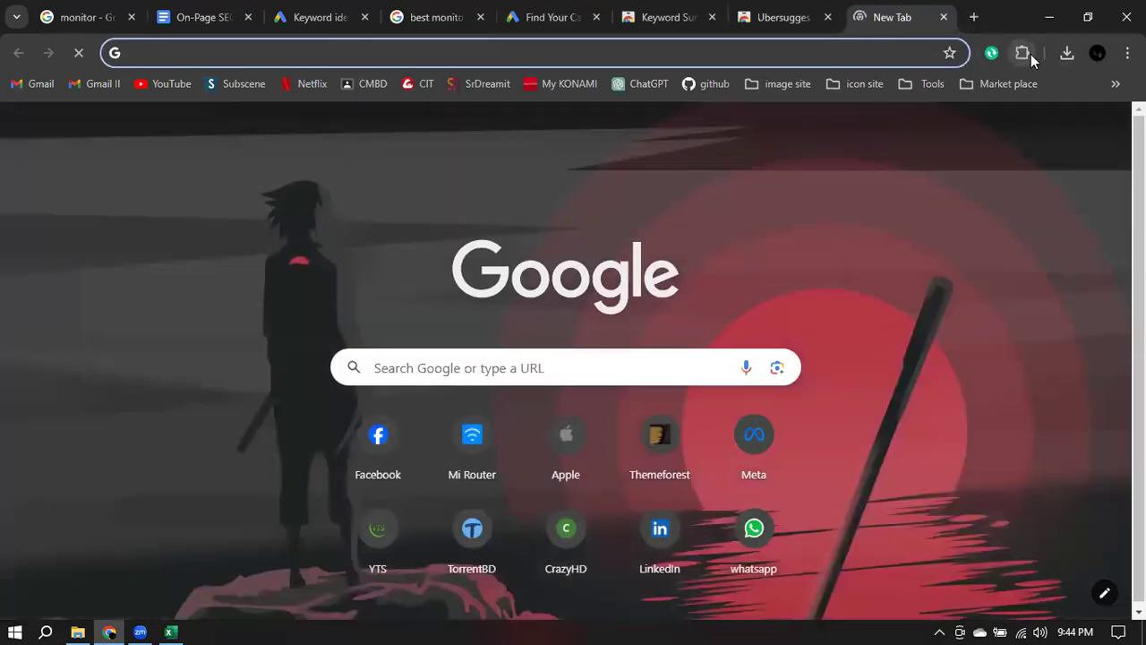
pyautogui.click(1027, 55)
pyautogui.click(856, 307)
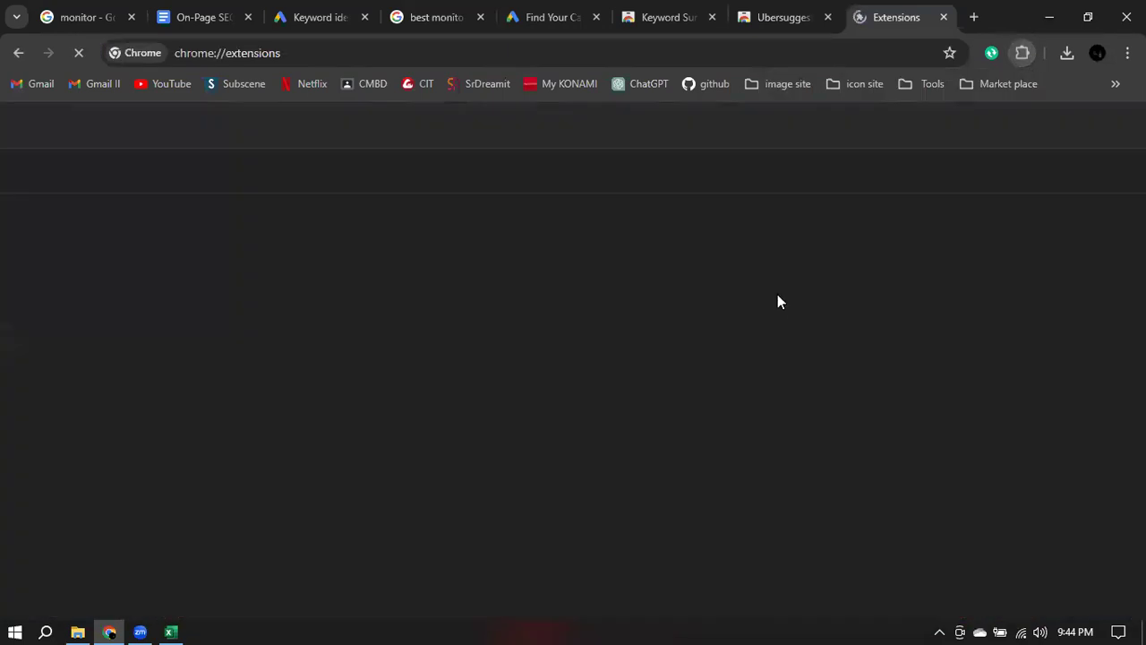
pyautogui.scroll(-13, 645, 332)
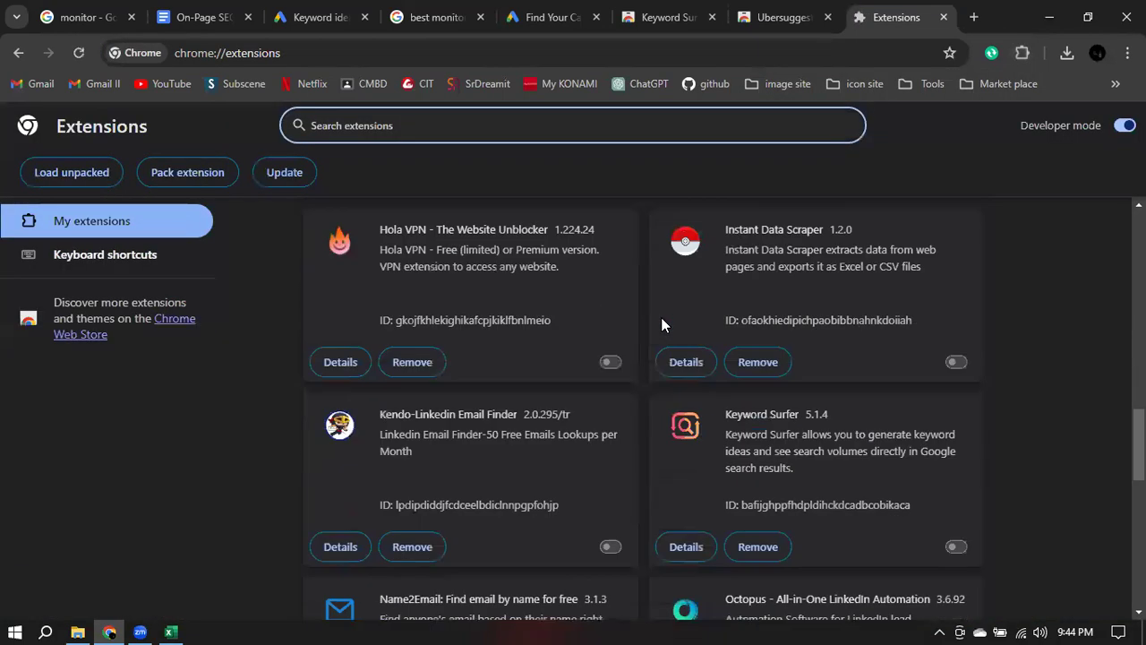
pyautogui.scroll(-1, 661, 325)
pyautogui.scroll(1, 660, 325)
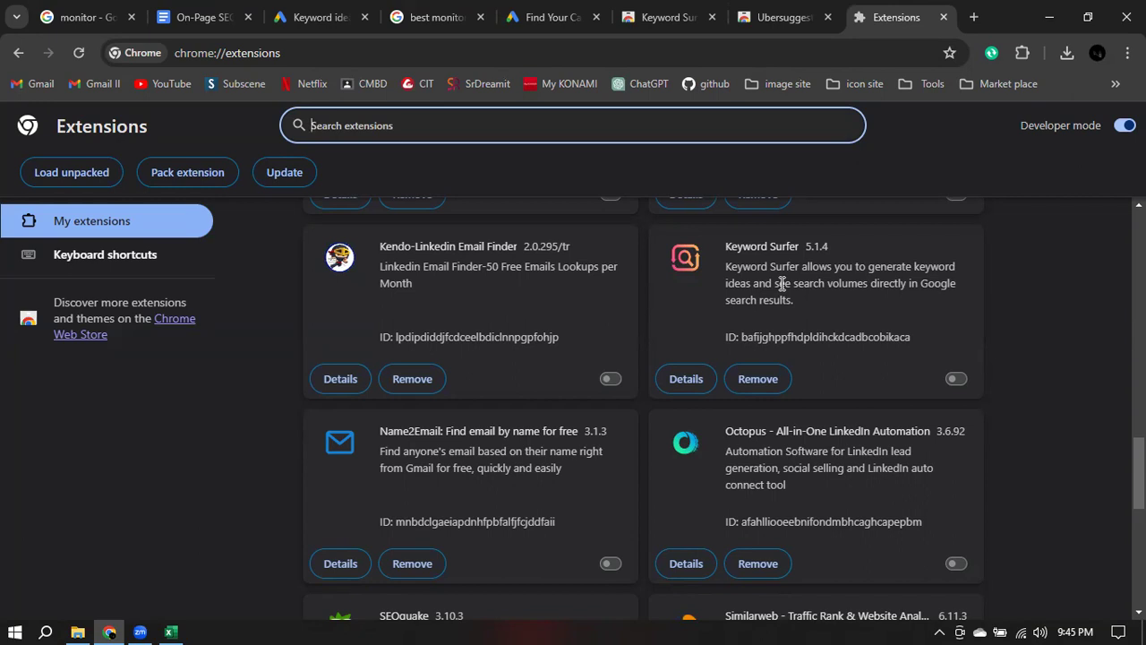
pyautogui.click(676, 381)
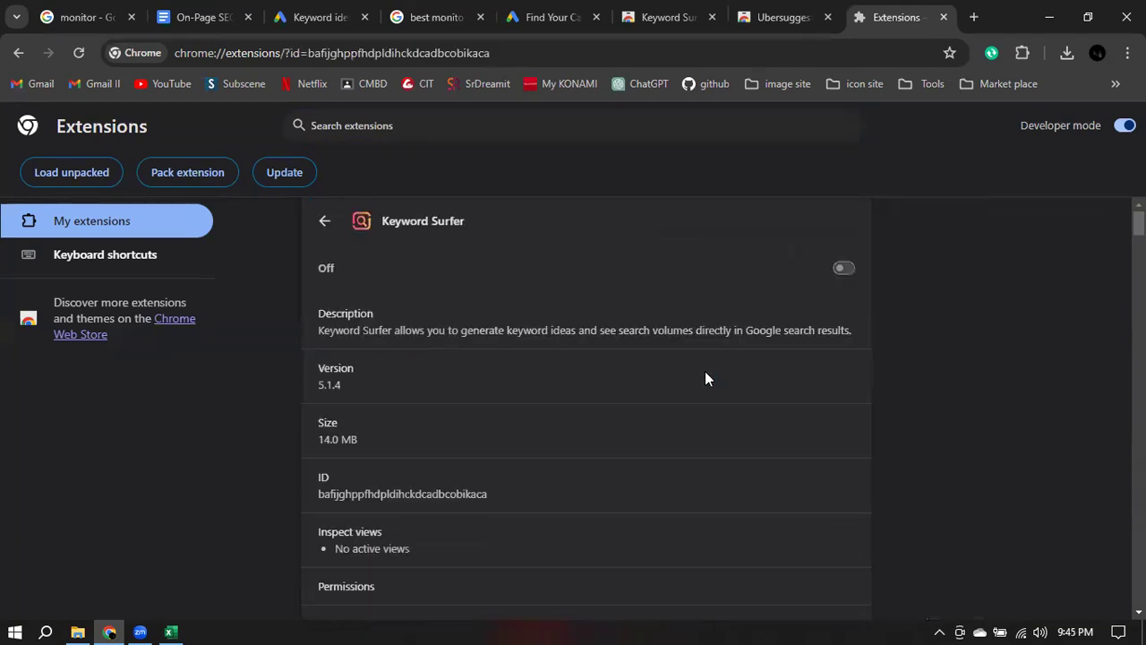
# Review Keyword Surfer's details down to its Allow in Incognito setting and find Chrome's New Incognito window option.
pyautogui.scroll(-15, 1002, 344)
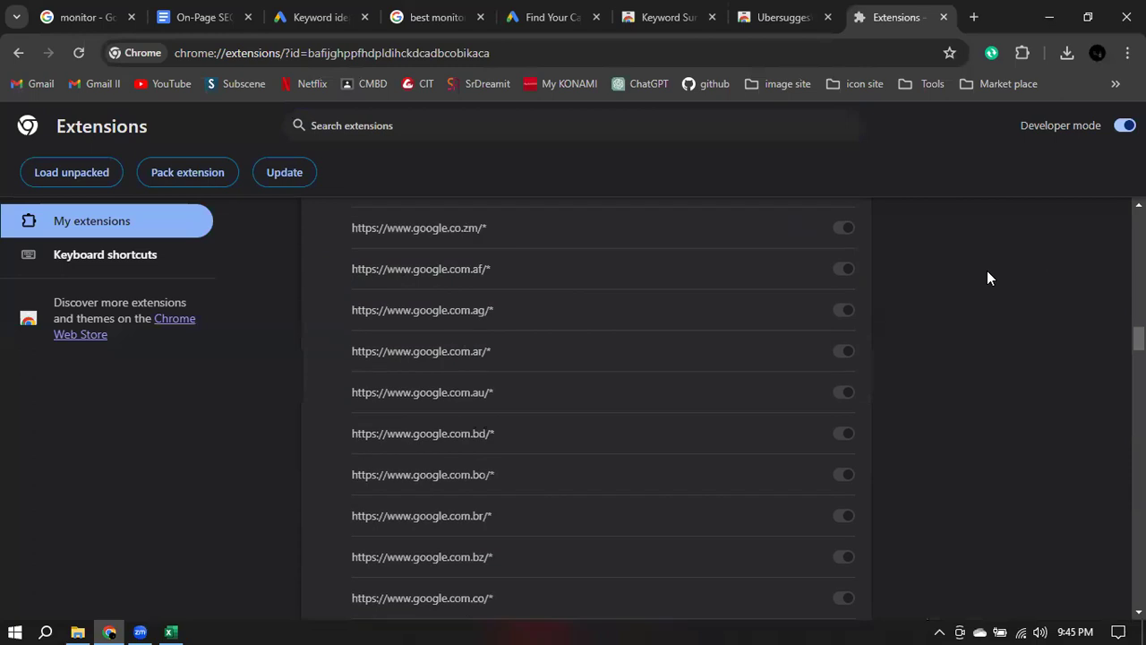
pyautogui.scroll(-20, 1002, 344)
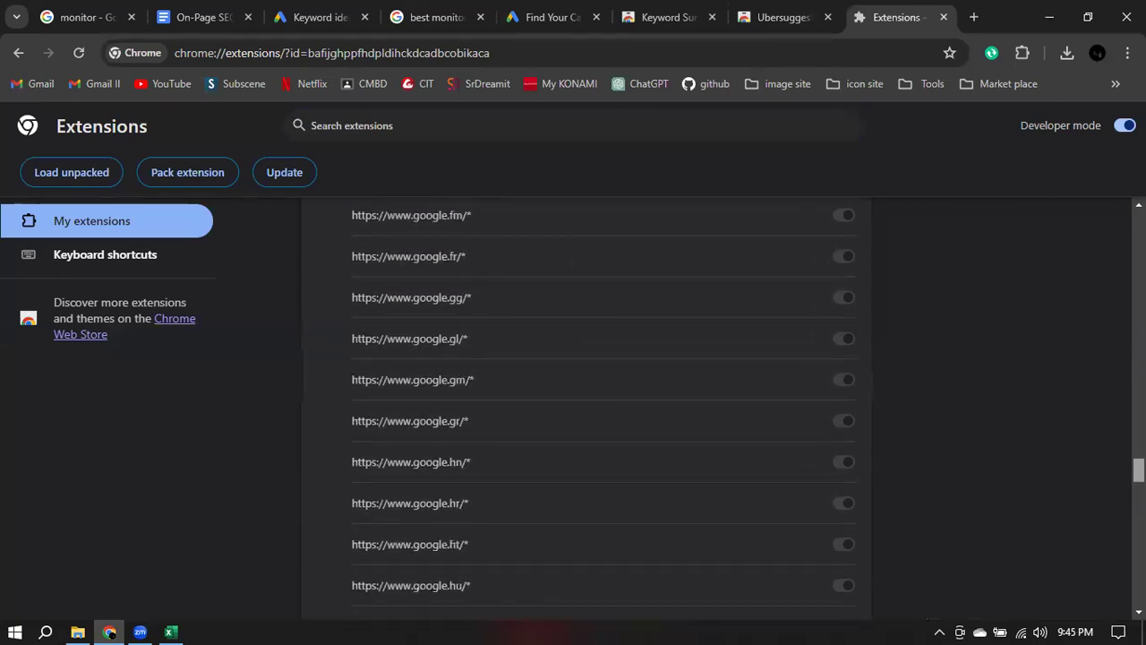
pyautogui.scroll(-10, 586, 408)
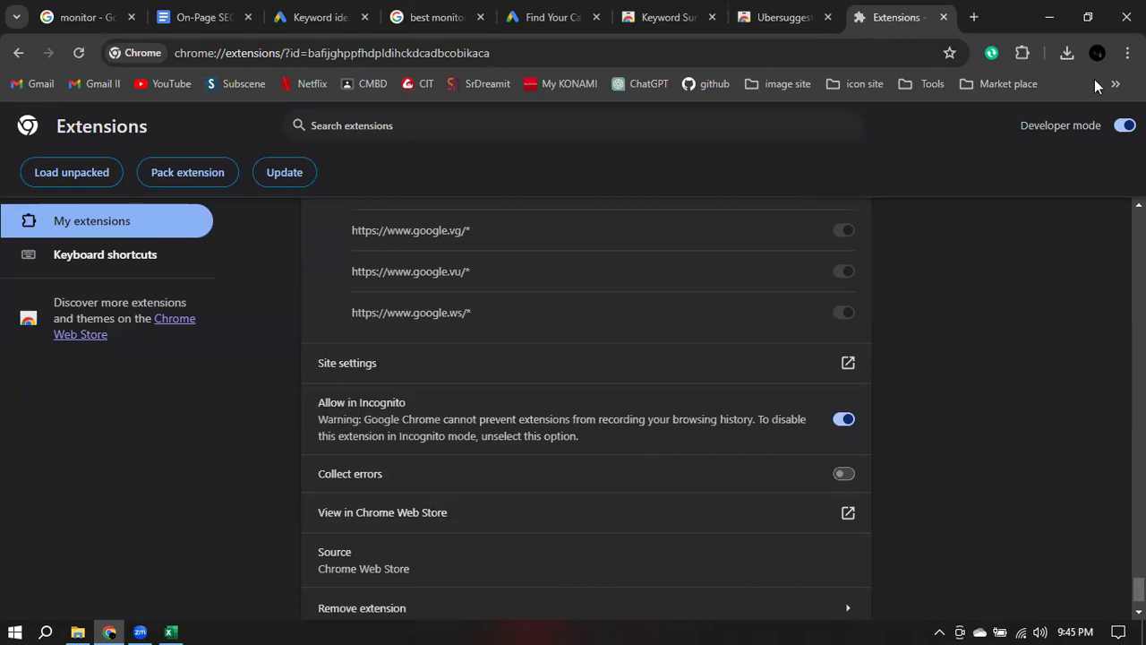
pyautogui.click(1127, 53)
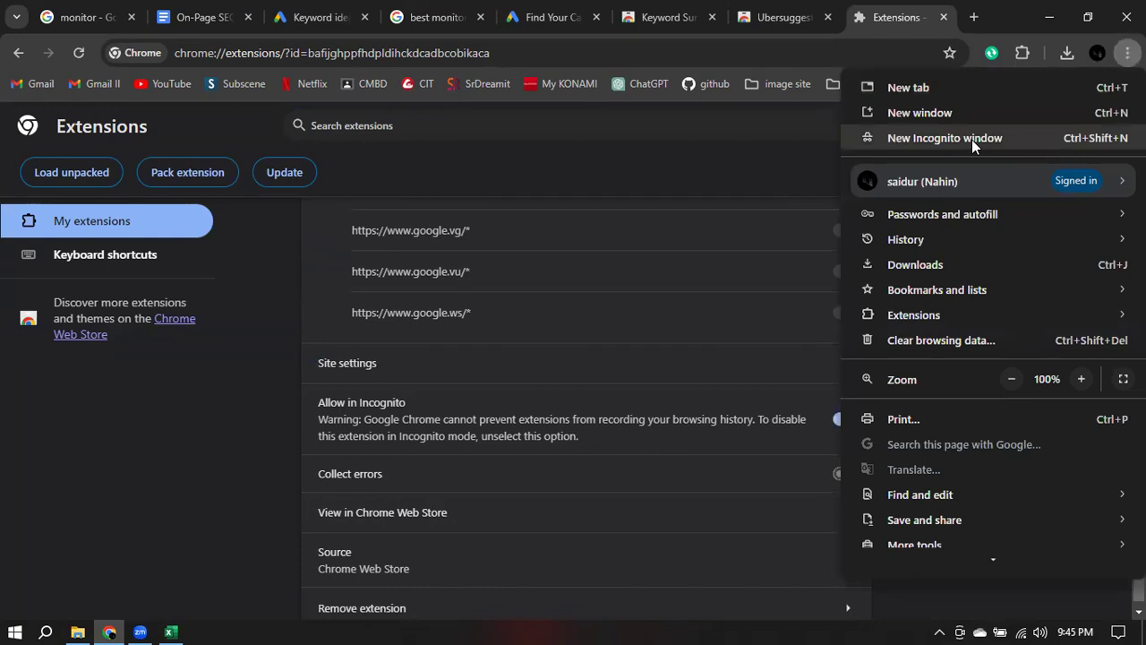
pyautogui.click(214, 399)
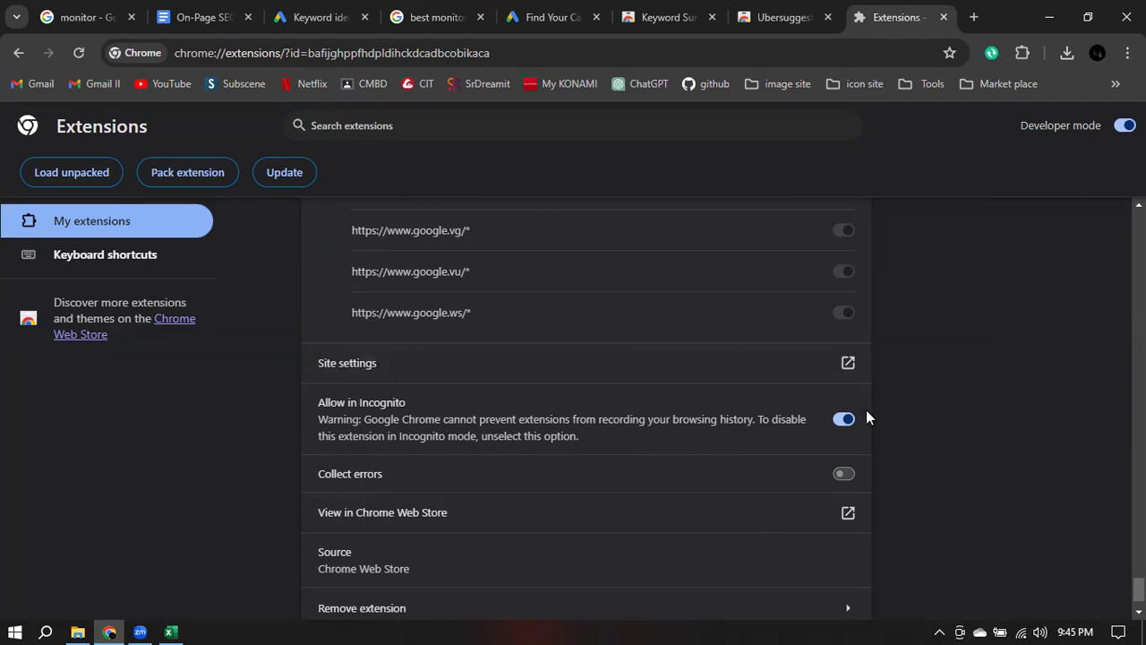
# Return to the installed extensions, open Ubersuggest - SEO and Keyword Discovery's details and check its Allow in Incognito setting.
pyautogui.click(18, 58)
pyautogui.click(957, 362)
pyautogui.click(957, 361)
pyautogui.click(686, 361)
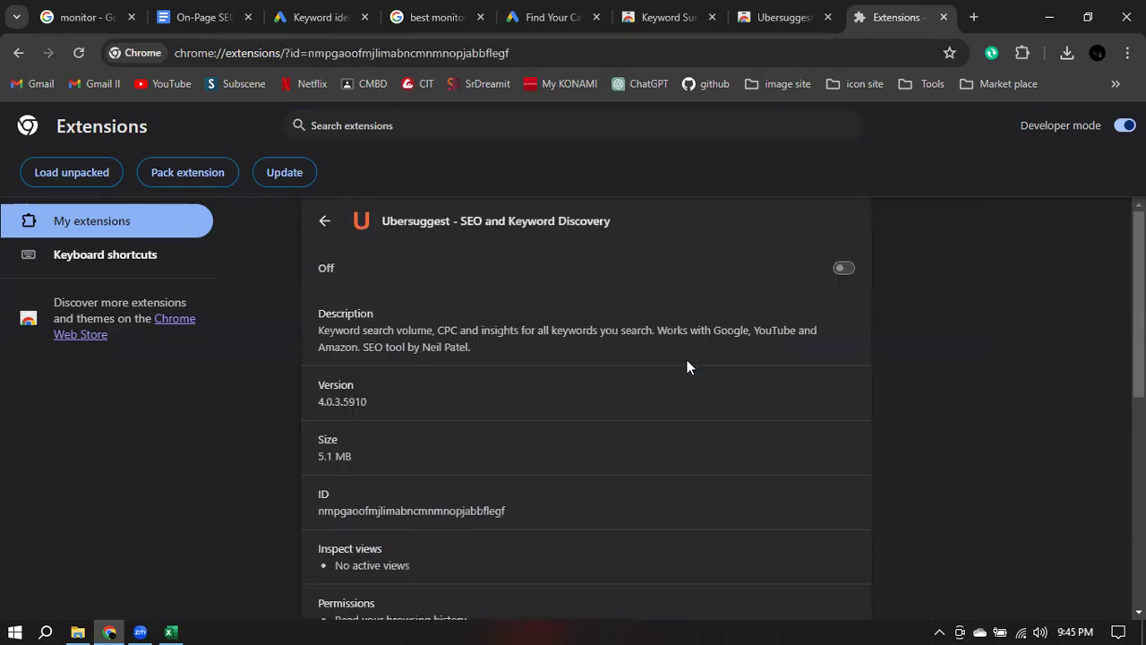
pyautogui.scroll(-5, 502, 439)
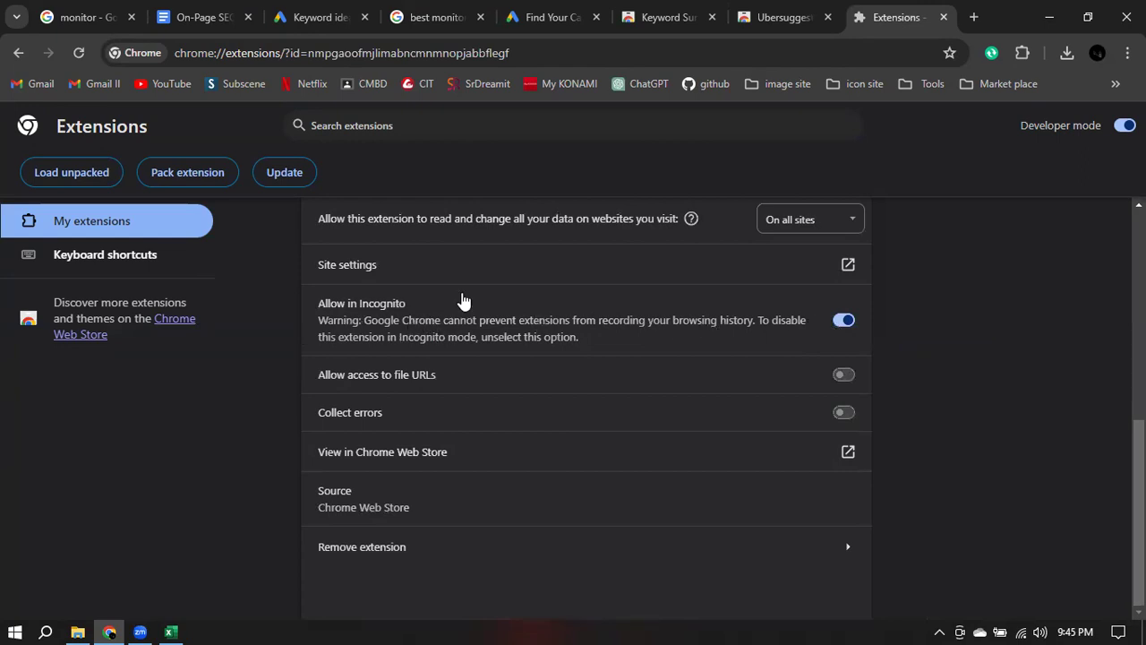
# Return to the installed extensions list and enable Keyword Surfer.
pyautogui.click(14, 53)
pyautogui.scroll(-8, 1071, 410)
pyautogui.scroll(-3, 1071, 410)
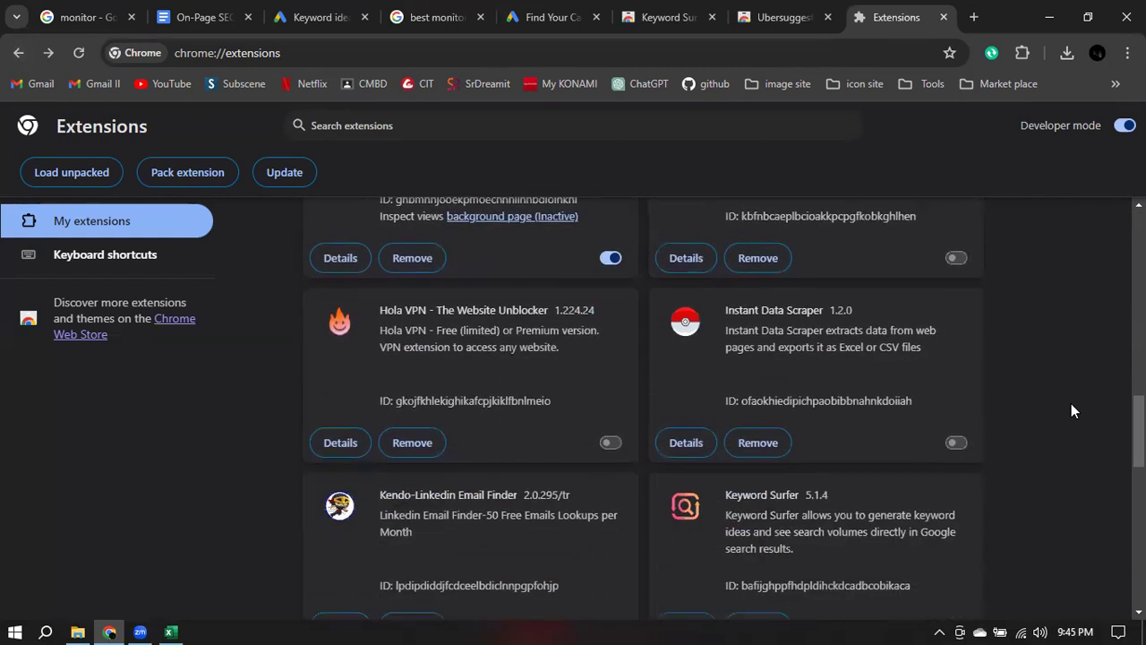
pyautogui.click(957, 547)
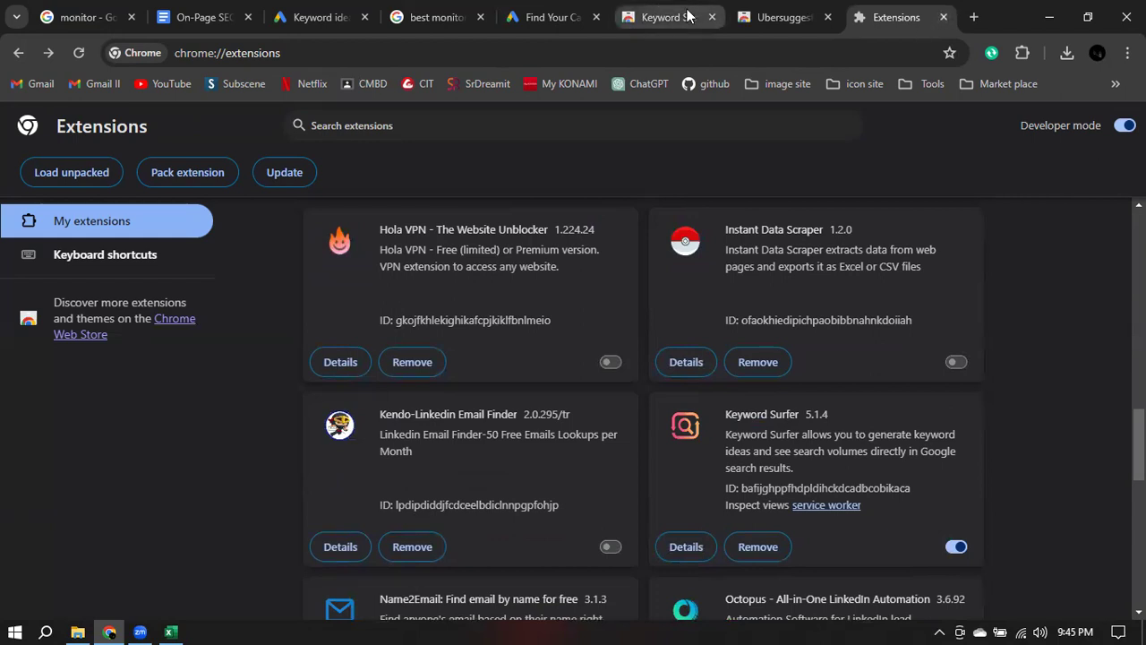
# Open a new browser tab and search Google for "Touch screen monitor" using the matching suggestion.
pyautogui.click(973, 17)
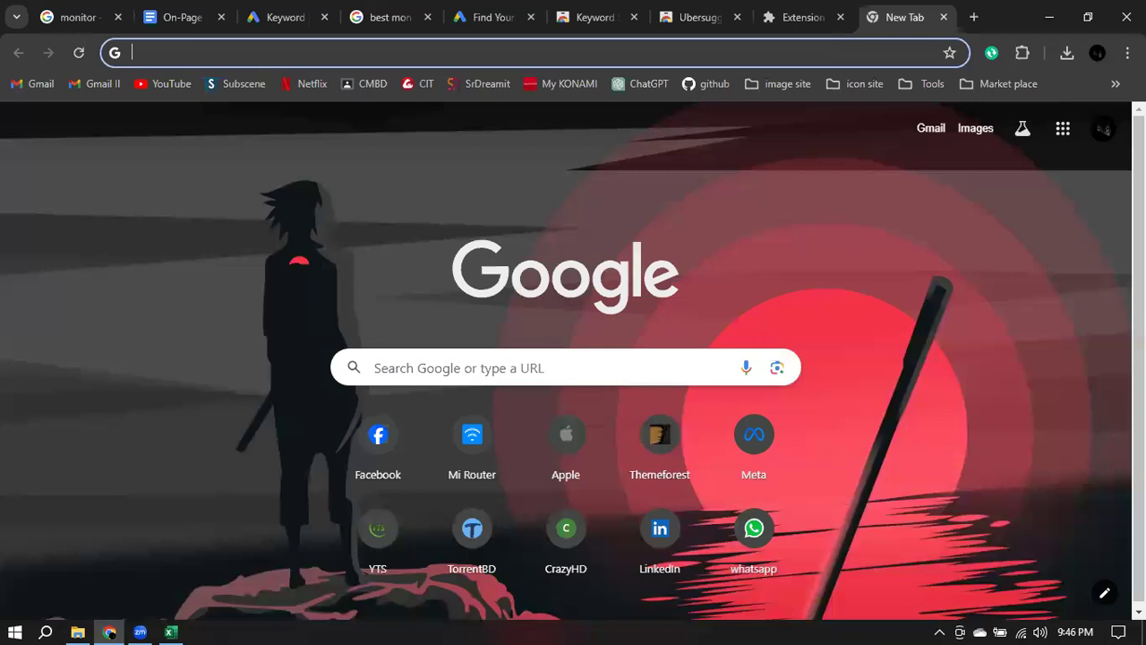
pyautogui.click(333, 51)
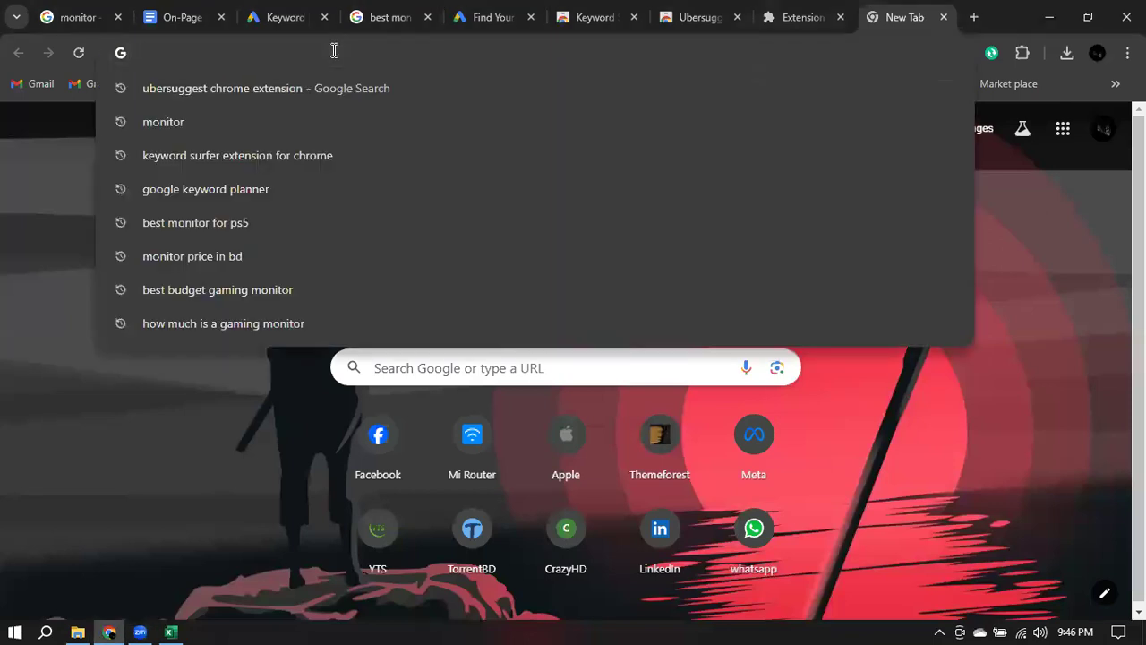
pyautogui.write('mo')
pyautogui.press('BackSpace')
pyautogui.press('BackSpace')
pyautogui.press('BackSpace')
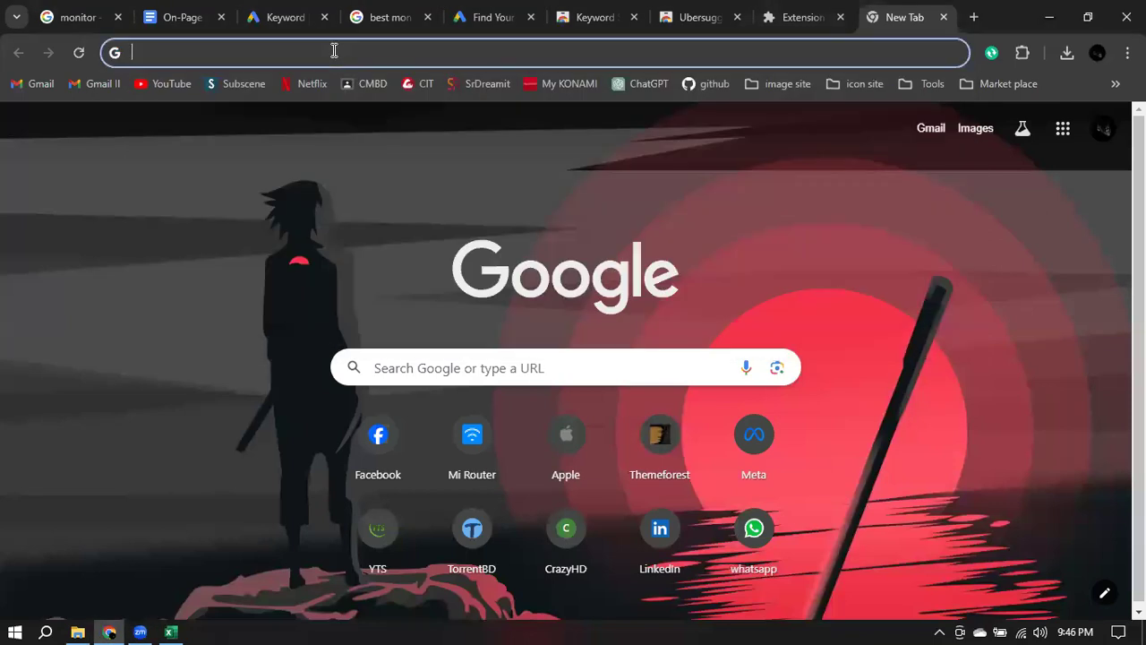
pyautogui.write('touch')
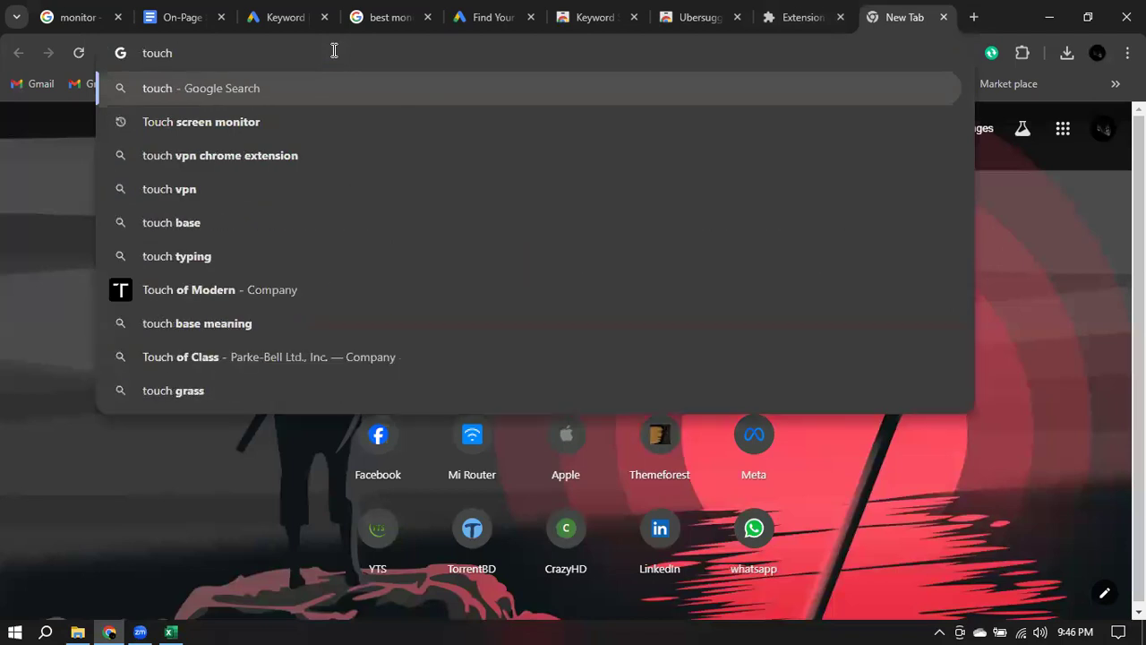
pyautogui.press('Down')
pyautogui.press('Return')
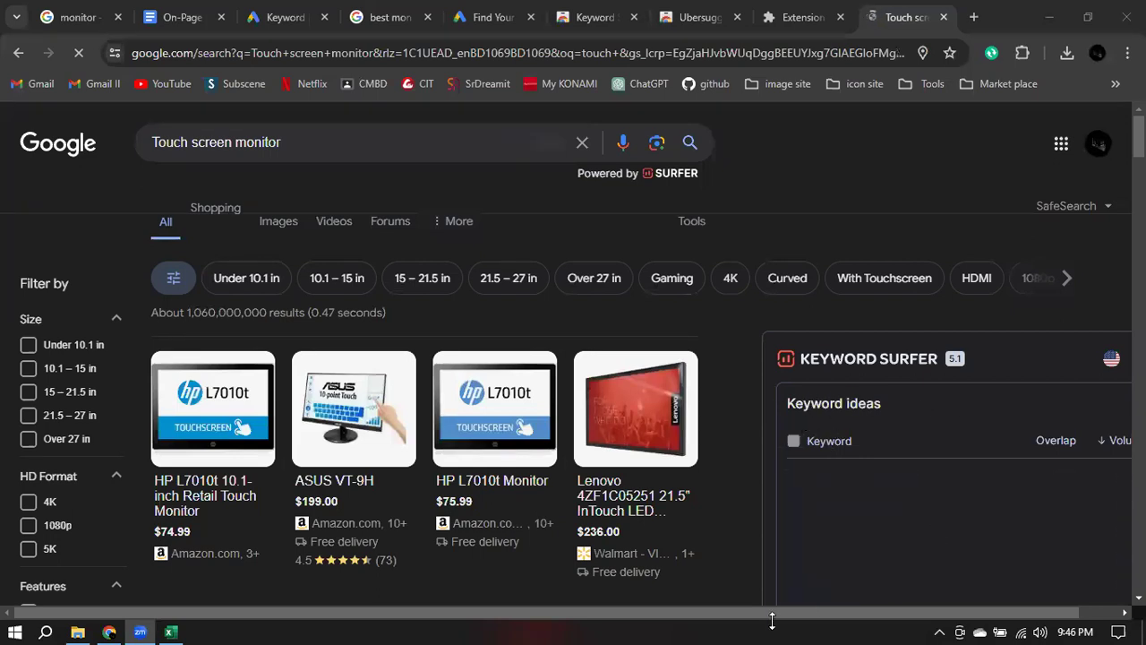
# Bring the full Keyword Surfer results into view and check the search volume shown for the "Touch screen monitor" query.
pyautogui.moveTo(770, 620); pyautogui.dragTo(810, 619)
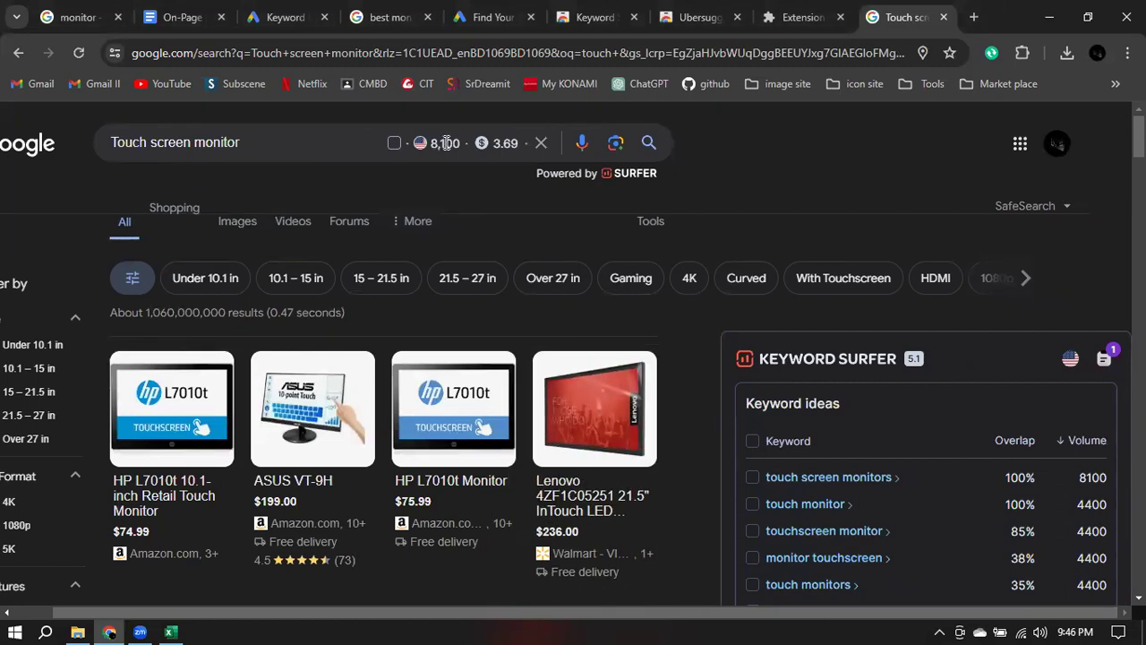
pyautogui.moveTo(428, 149)
pyautogui.moveTo(430, 144); pyautogui.dragTo(462, 144)
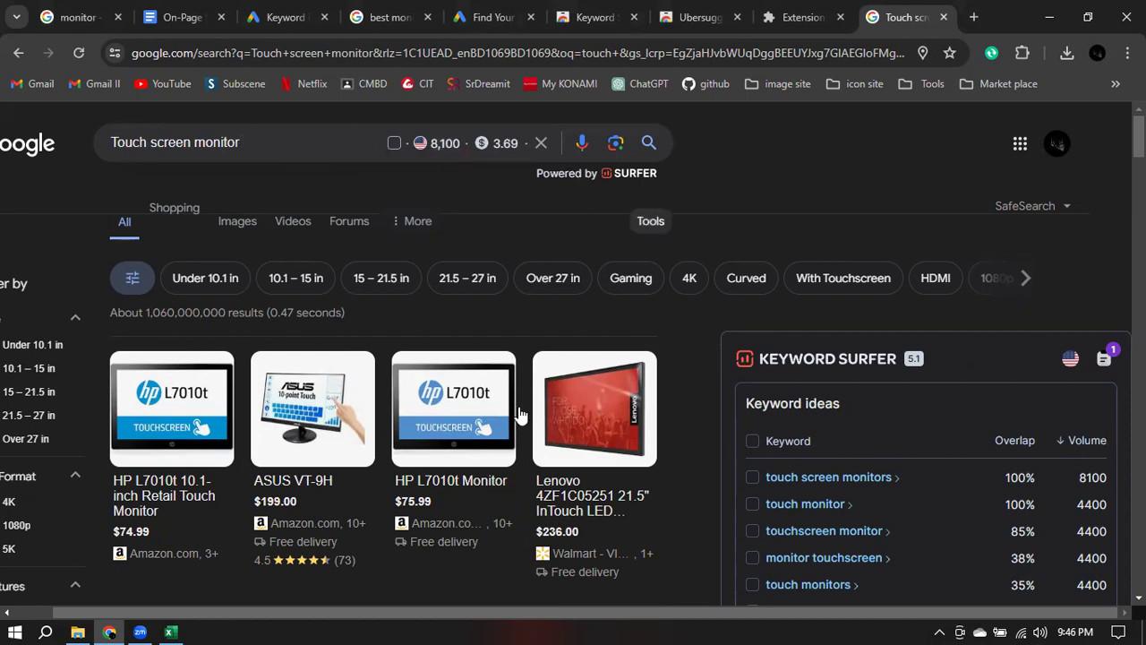
pyautogui.moveTo(596, 352)
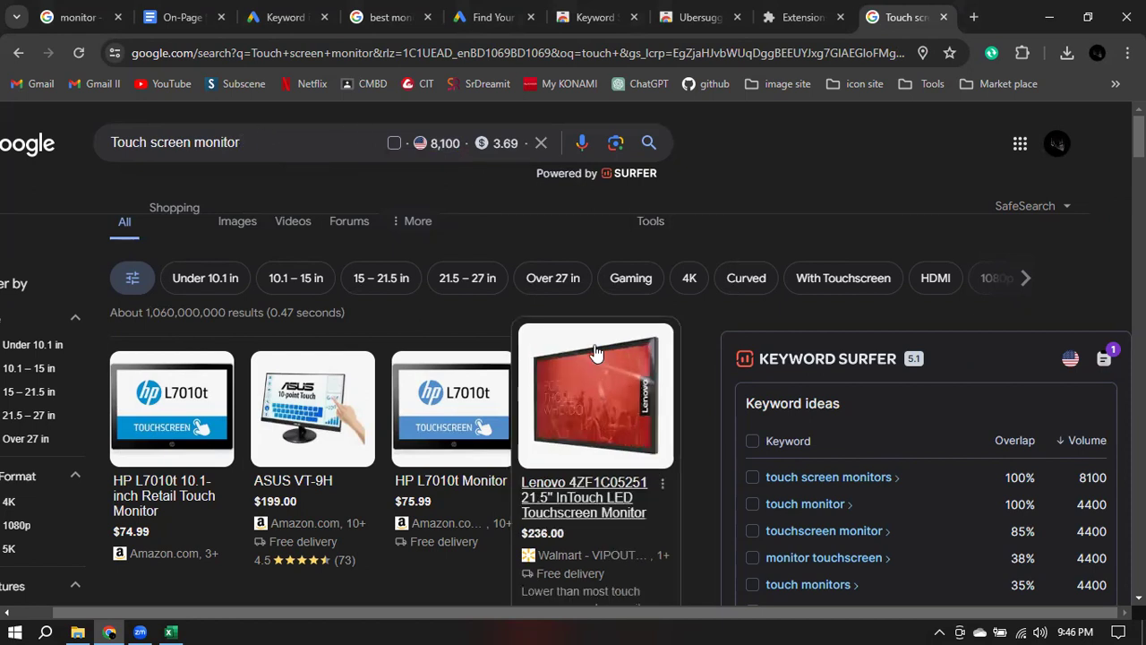
# Look up "united" in Keyword Surfer's country list to review the matching countries, and close the list without choosing one.
pyautogui.click(1071, 361)
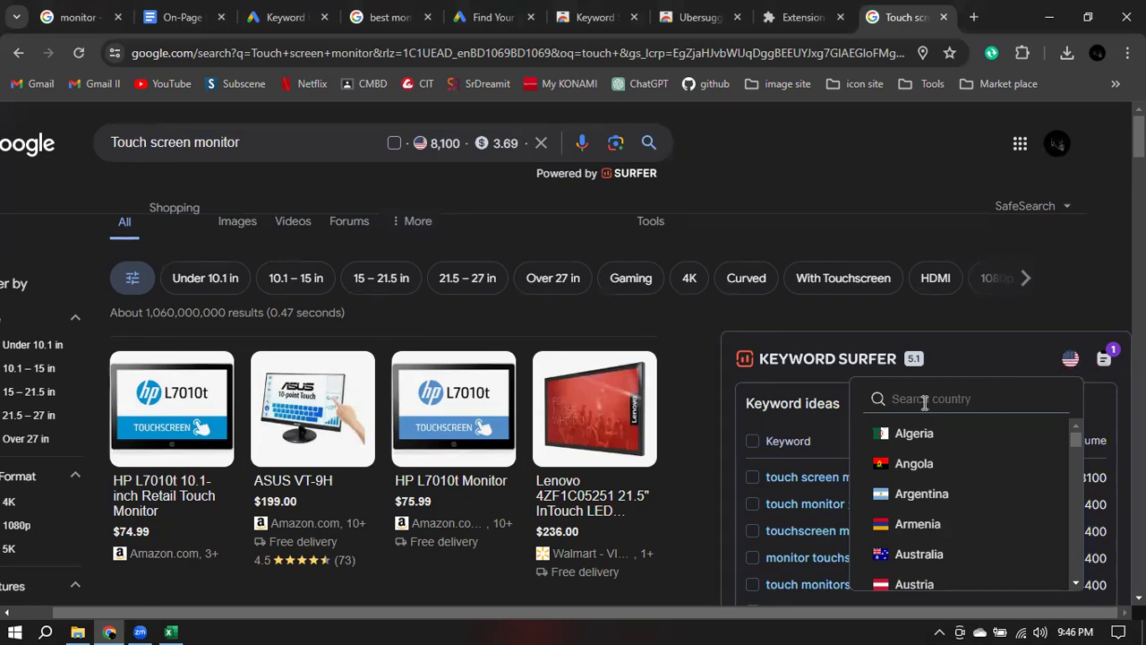
pyautogui.write('united s')
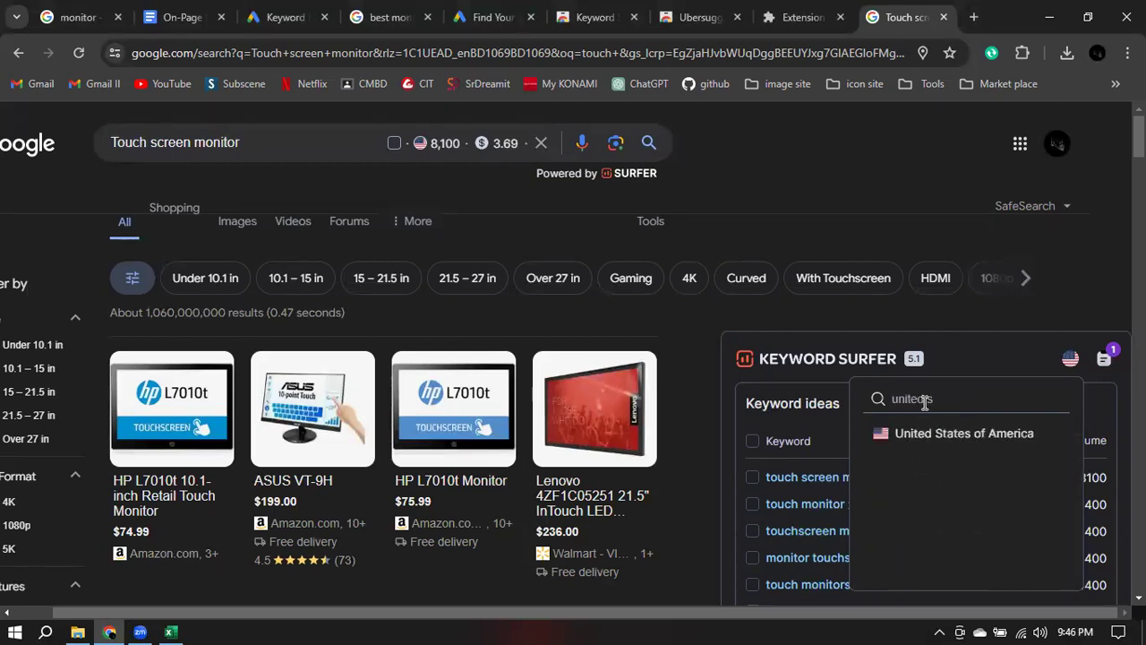
pyautogui.press('BackSpace')
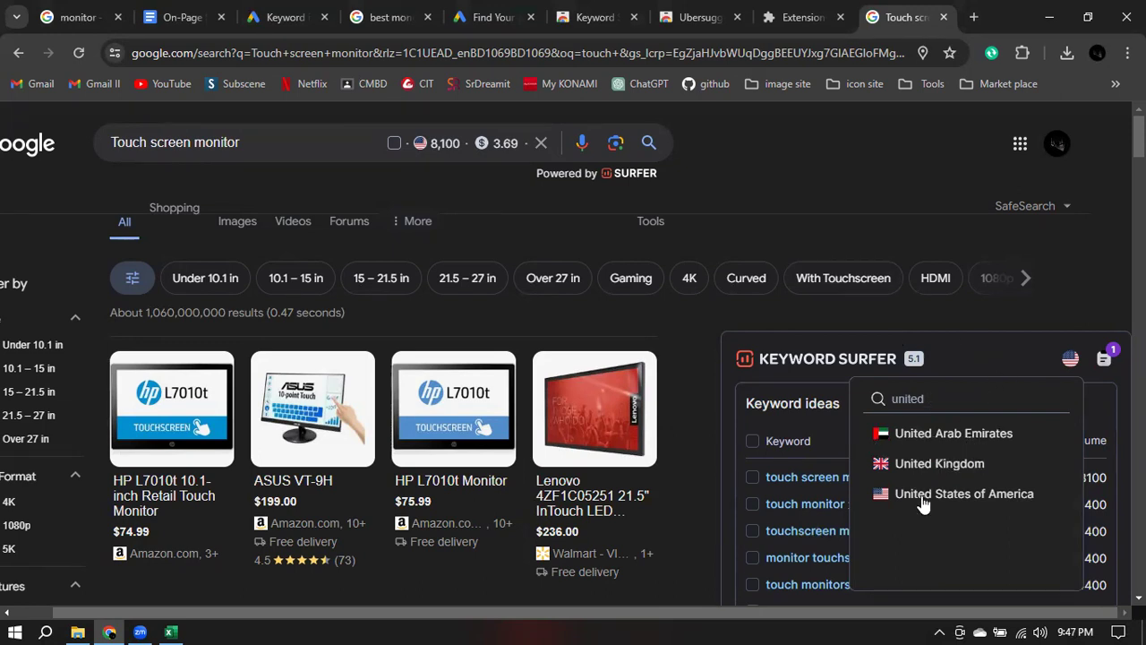
pyautogui.click(959, 342)
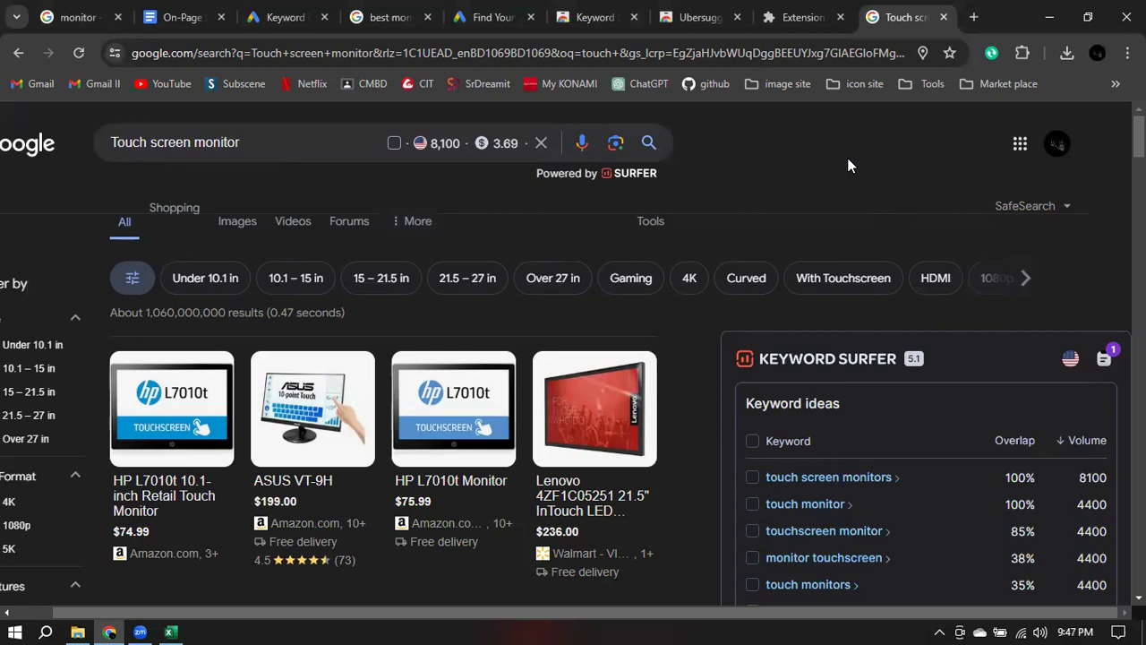
# Look through Keyword Surfer's keyword ideas by volume and copy the idea "touch screen portable monitor".
pyautogui.scroll(-1, 892, 439)
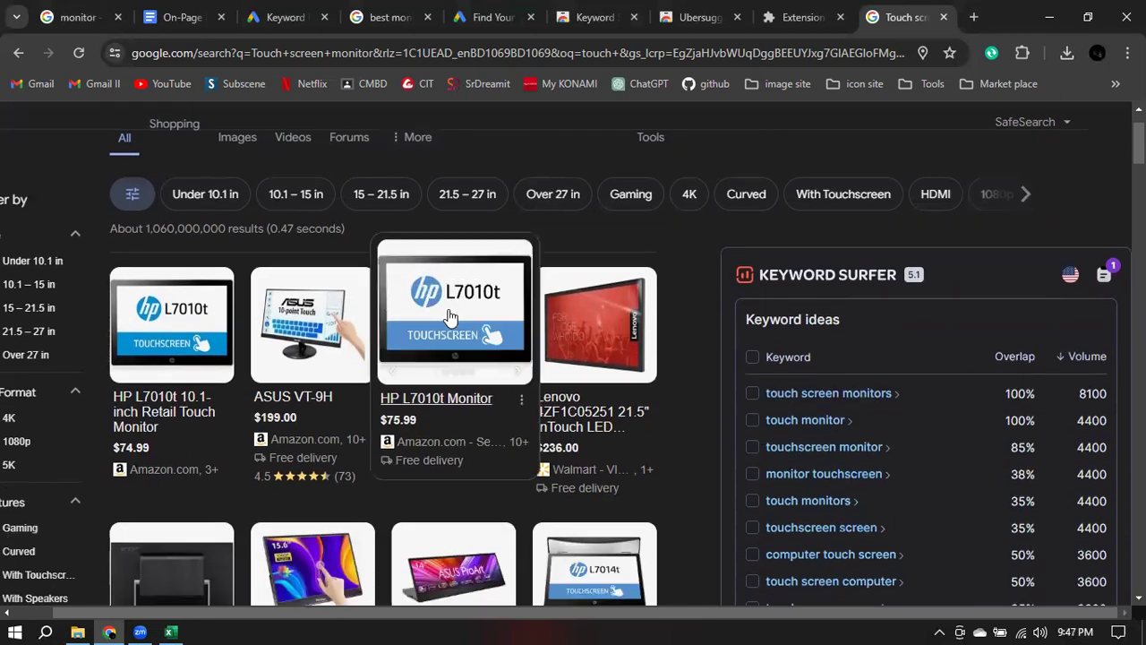
pyautogui.scroll(1, 339, 240)
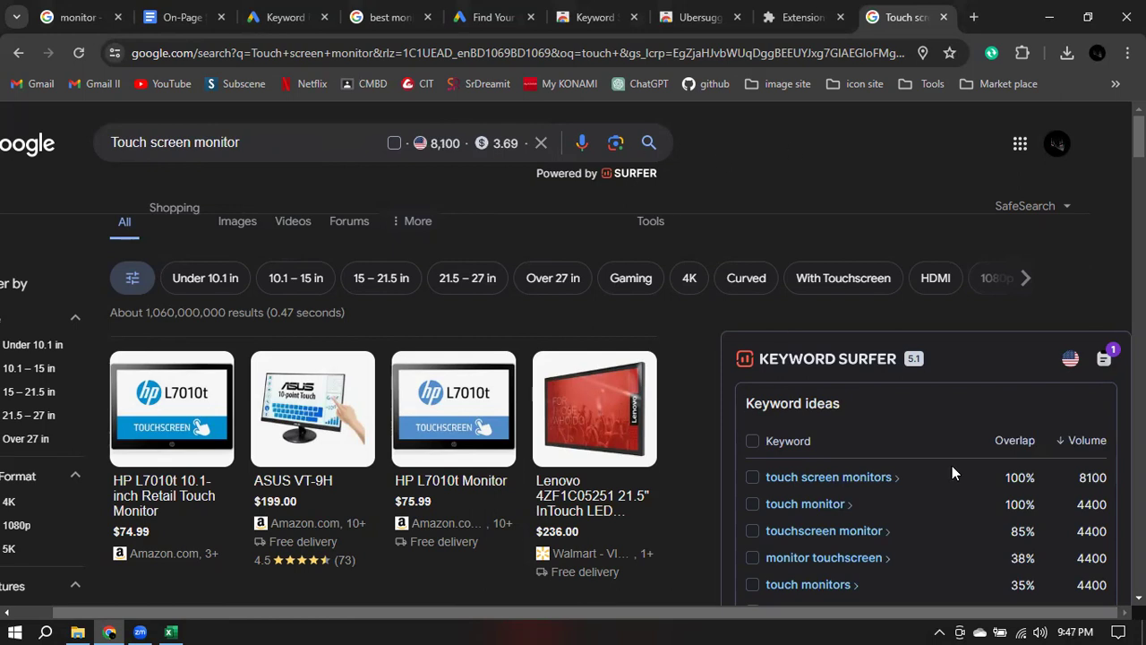
pyautogui.scroll(-1, 951, 466)
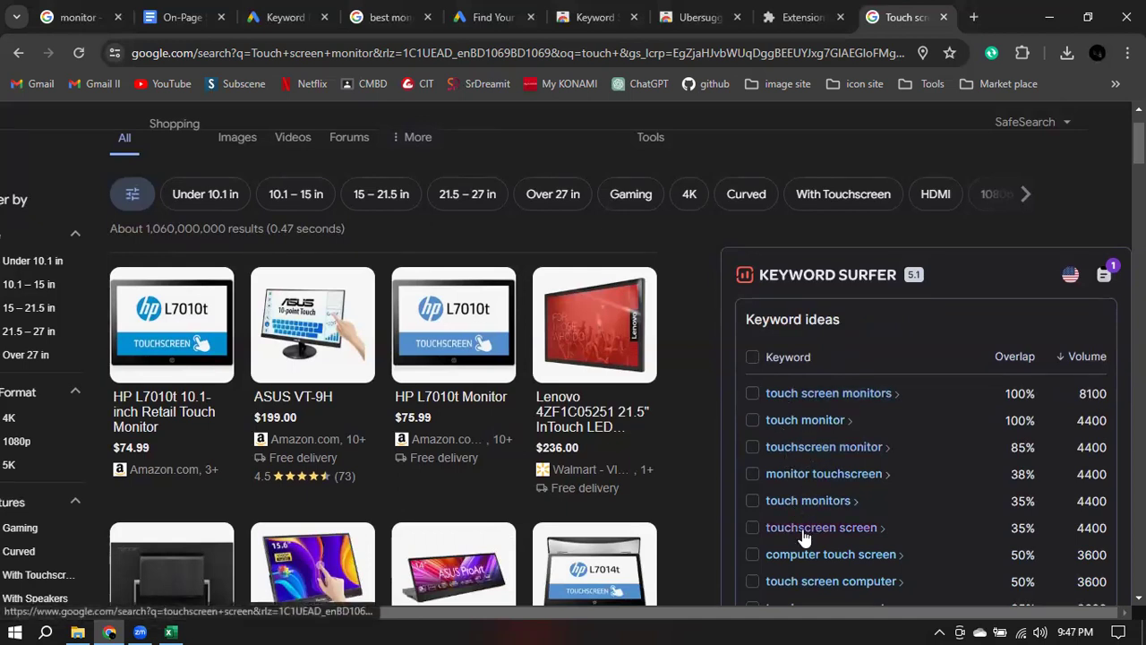
pyautogui.scroll(-1, 804, 535)
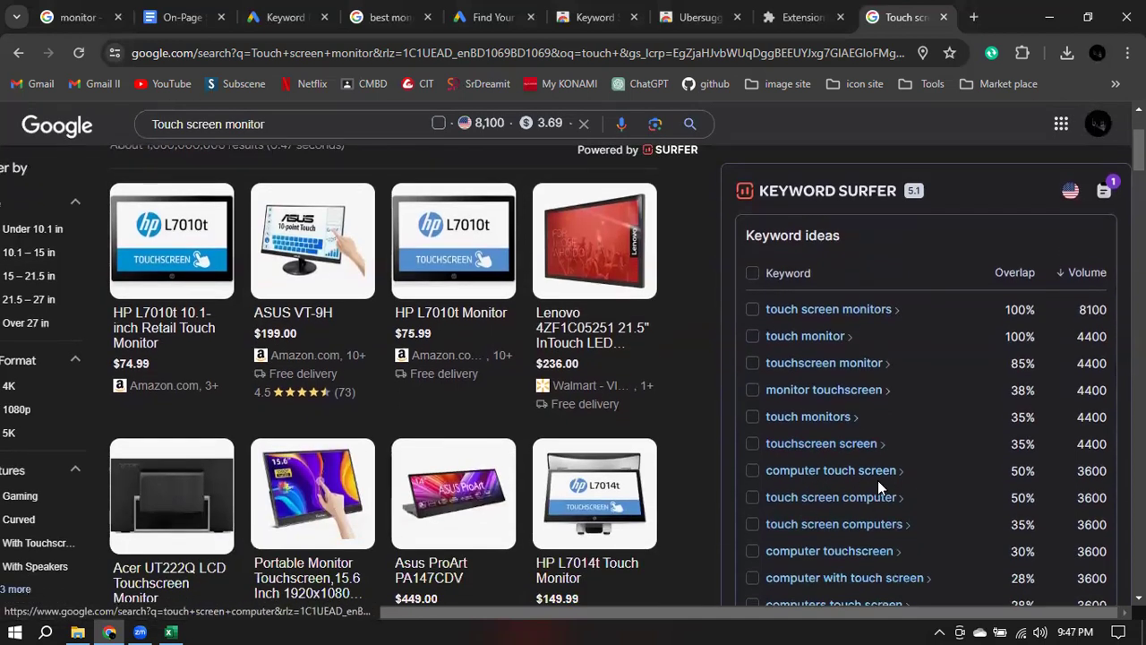
pyautogui.scroll(-1, 836, 502)
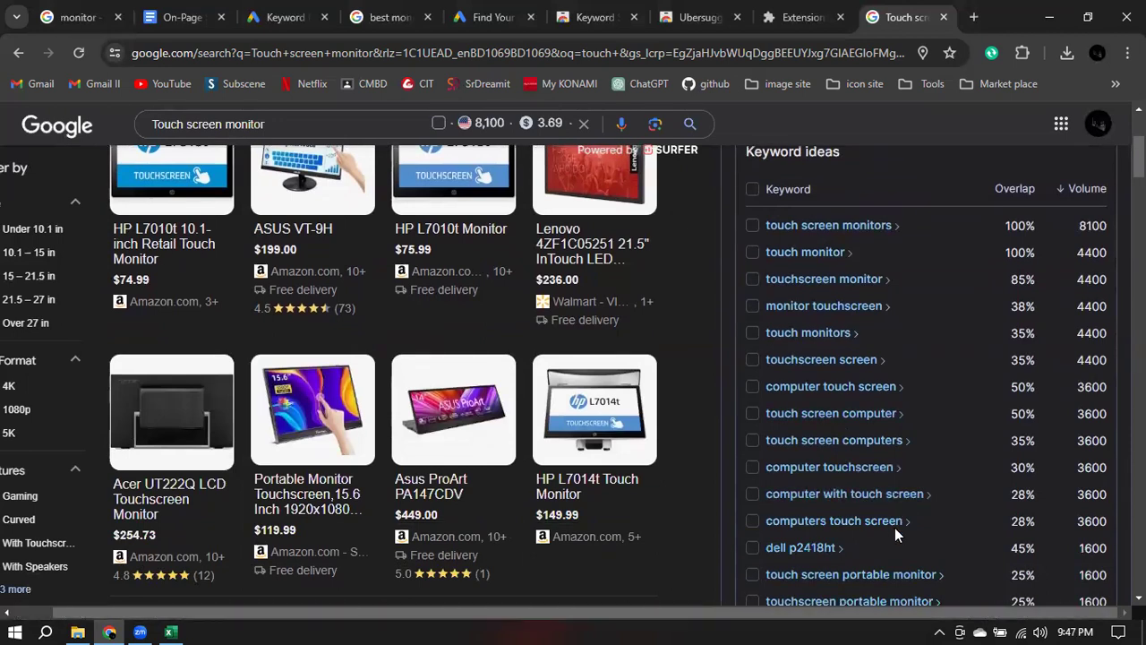
pyautogui.scroll(-1, 894, 528)
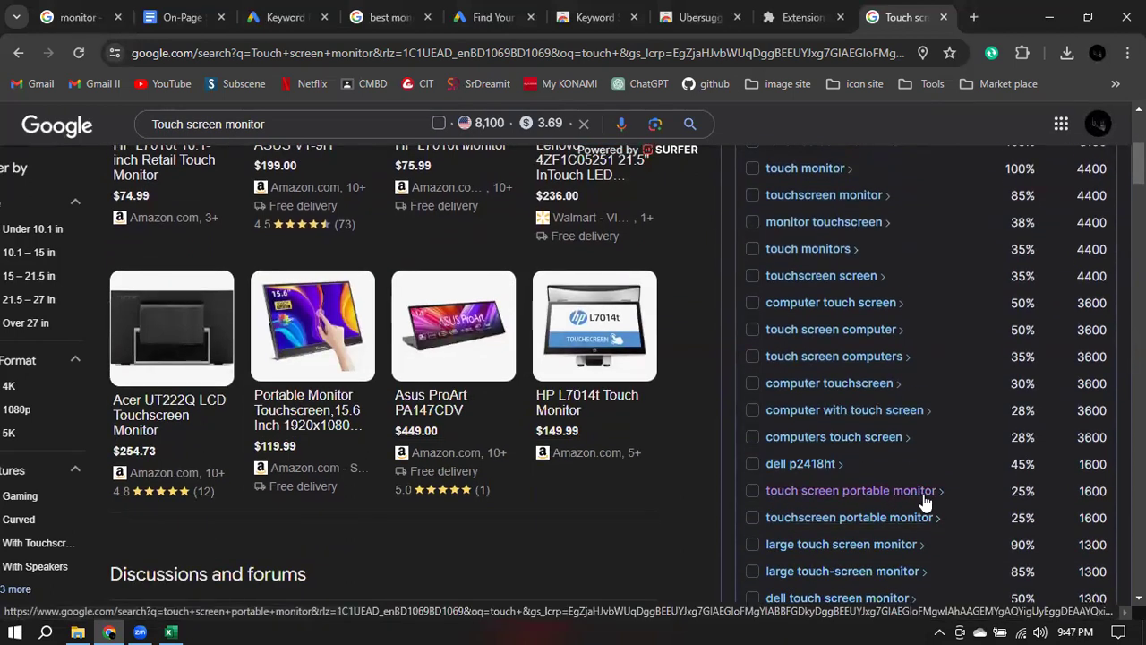
pyautogui.scroll(-1, 923, 501)
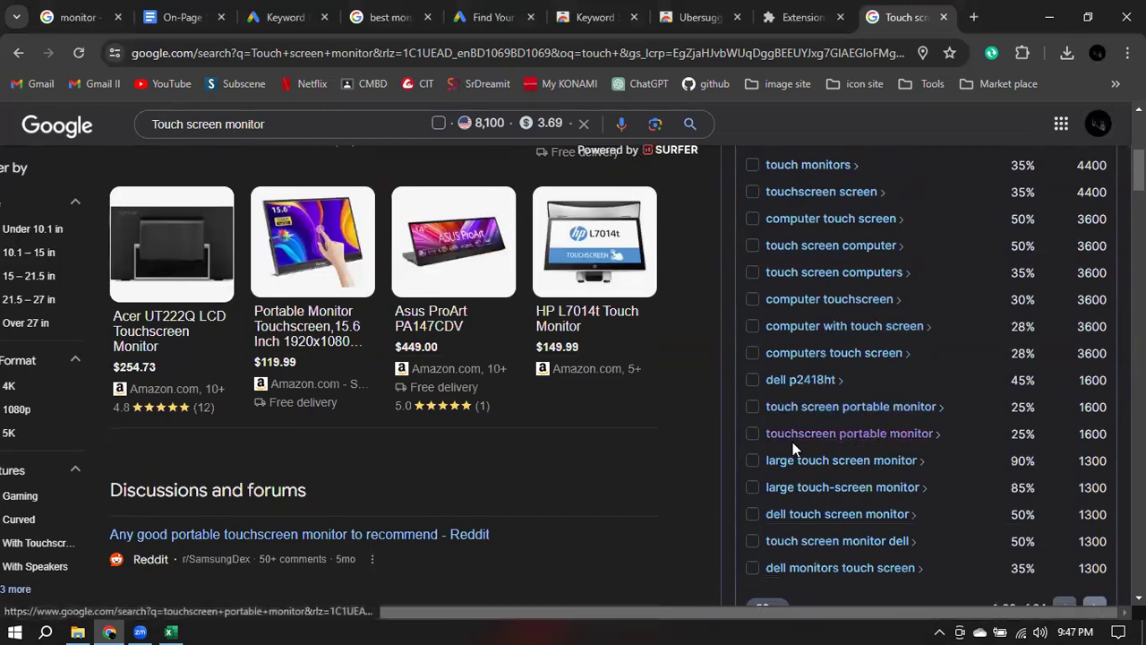
pyautogui.moveTo(765, 405); pyautogui.dragTo(938, 412)
pyautogui.hotkey('ctrl', 'c')
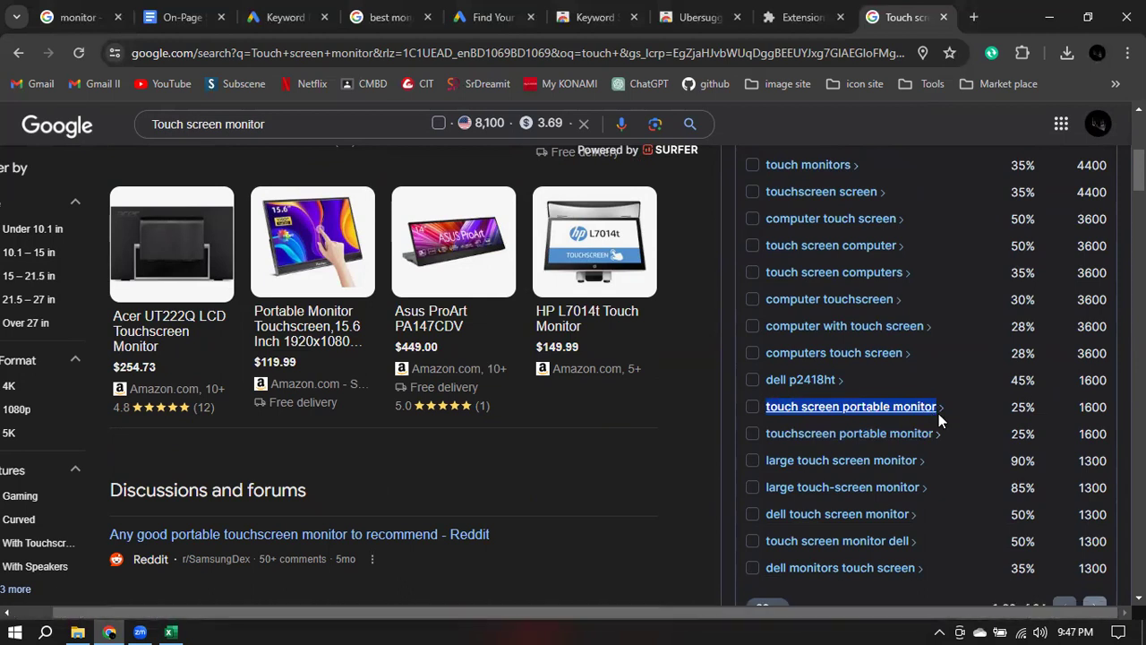
# Switch to the On-Page SEO document in Google Docs and add an empty list item 32 below "monitor with speakers".
pyautogui.click(286, 20)
pyautogui.click(174, 18)
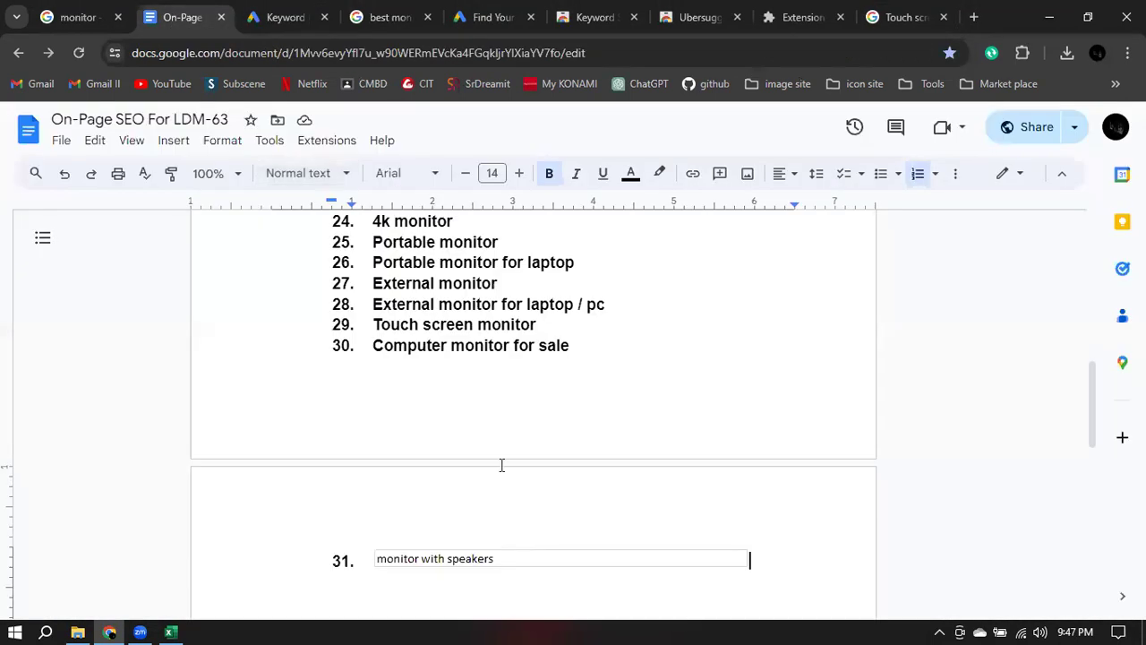
pyautogui.scroll(-1, 732, 526)
pyautogui.press('Return')
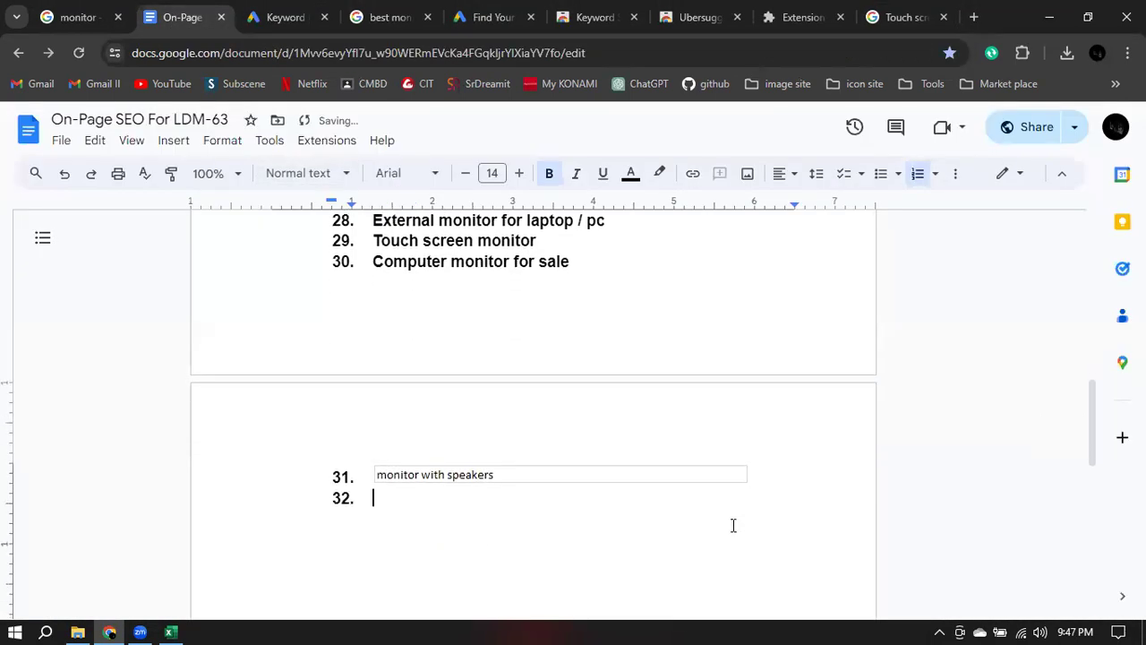
# Try pasting the copied keyword as item 32 with black text, no underline and a different highlight, and delete the pasted text.
pyautogui.hotkey('ctrl', 'v')
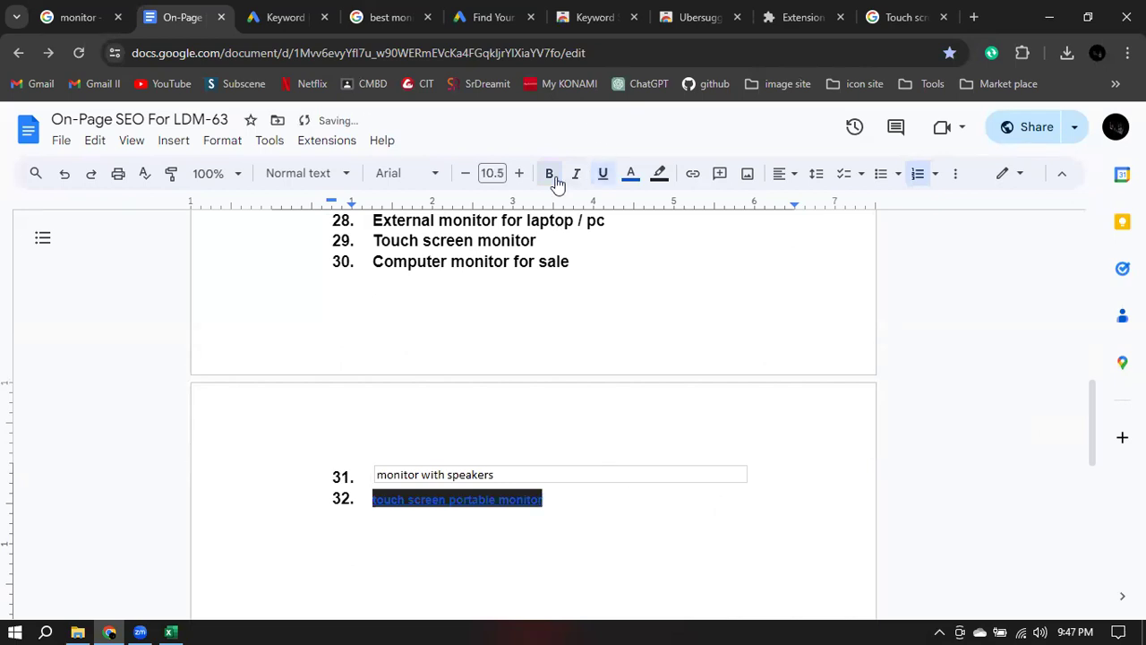
pyautogui.click(630, 178)
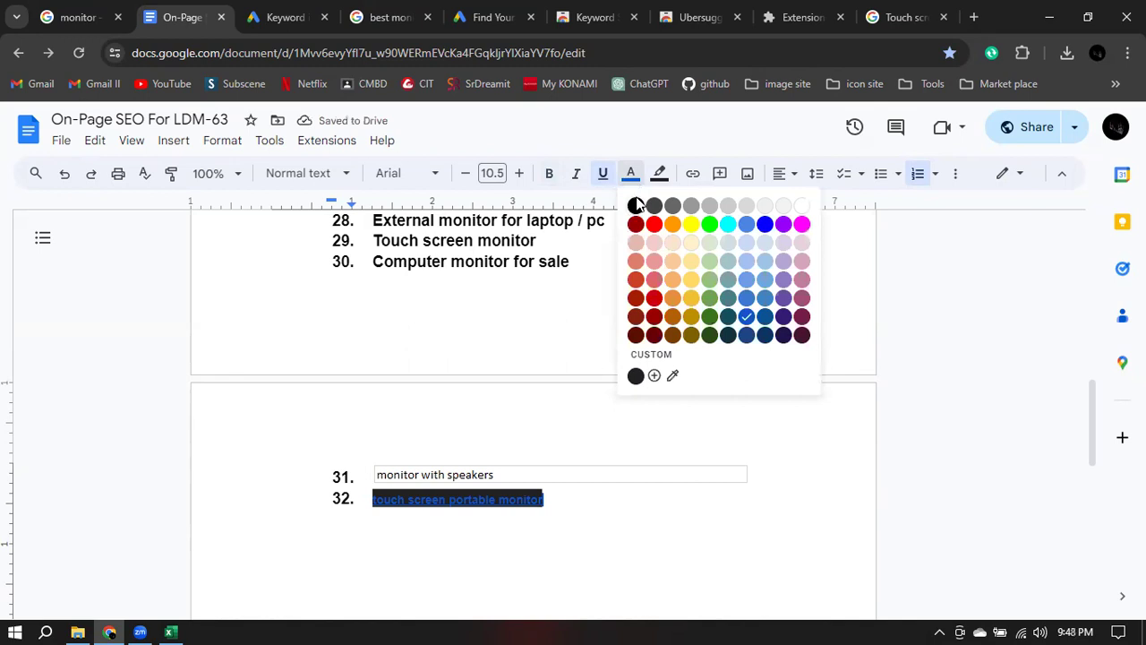
pyautogui.click(636, 205)
pyautogui.click(603, 175)
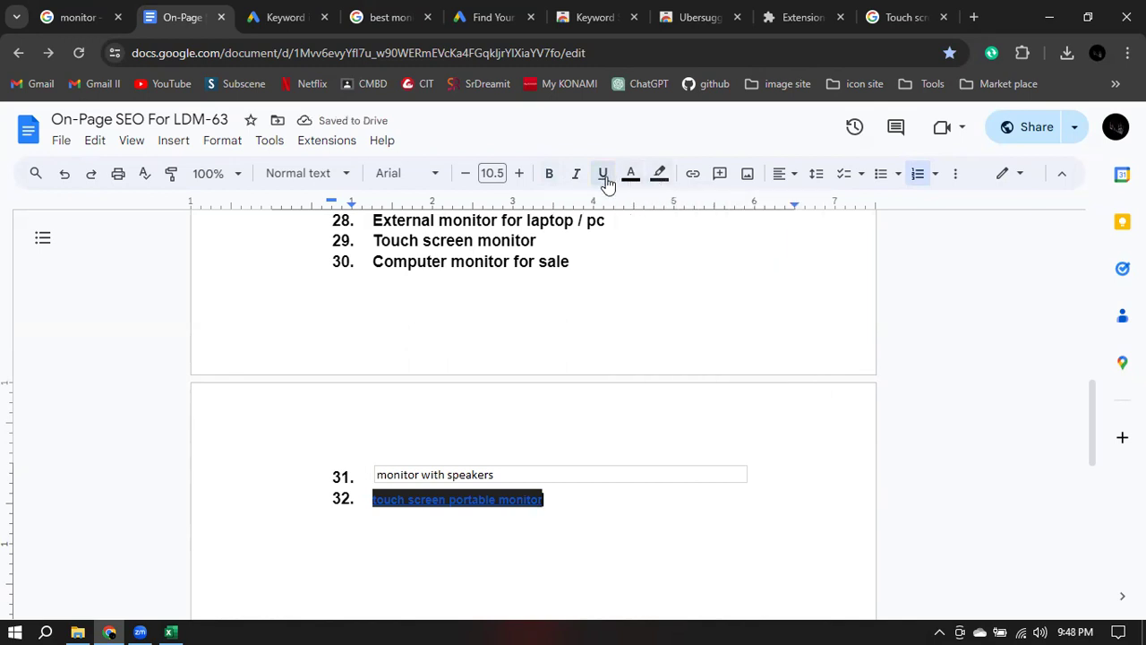
pyautogui.click(659, 178)
pyautogui.click(825, 228)
pyautogui.press('BackSpace')
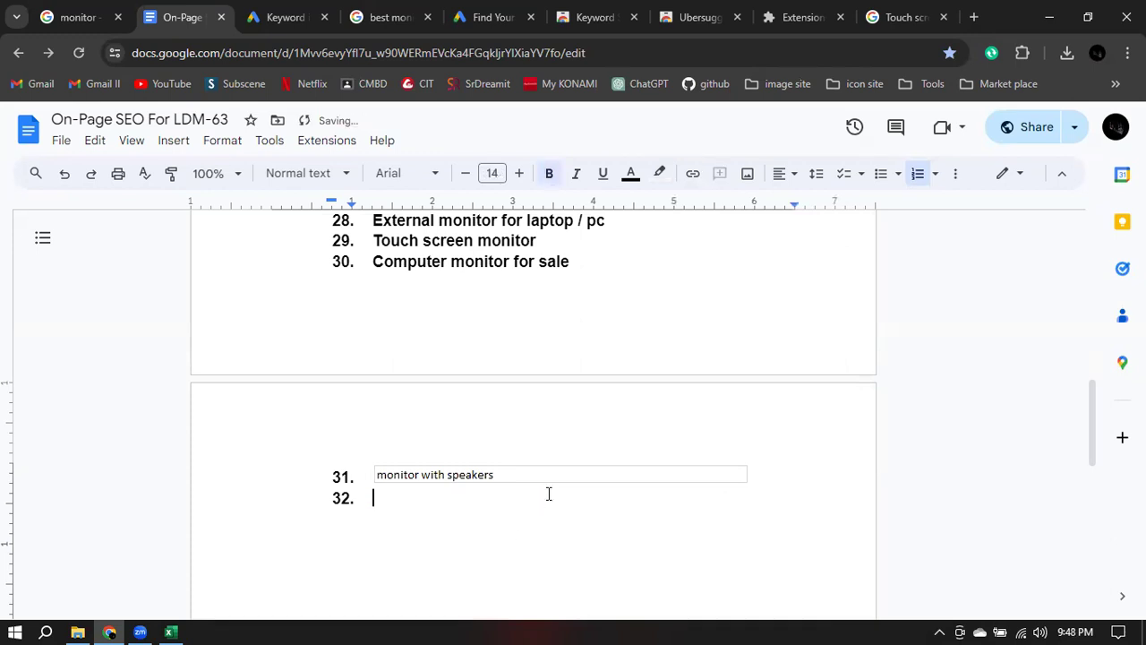
# Enter "Touch screen portable monitor" as list item 32 and add an empty item 33 below it.
pyautogui.write('Touch scr')
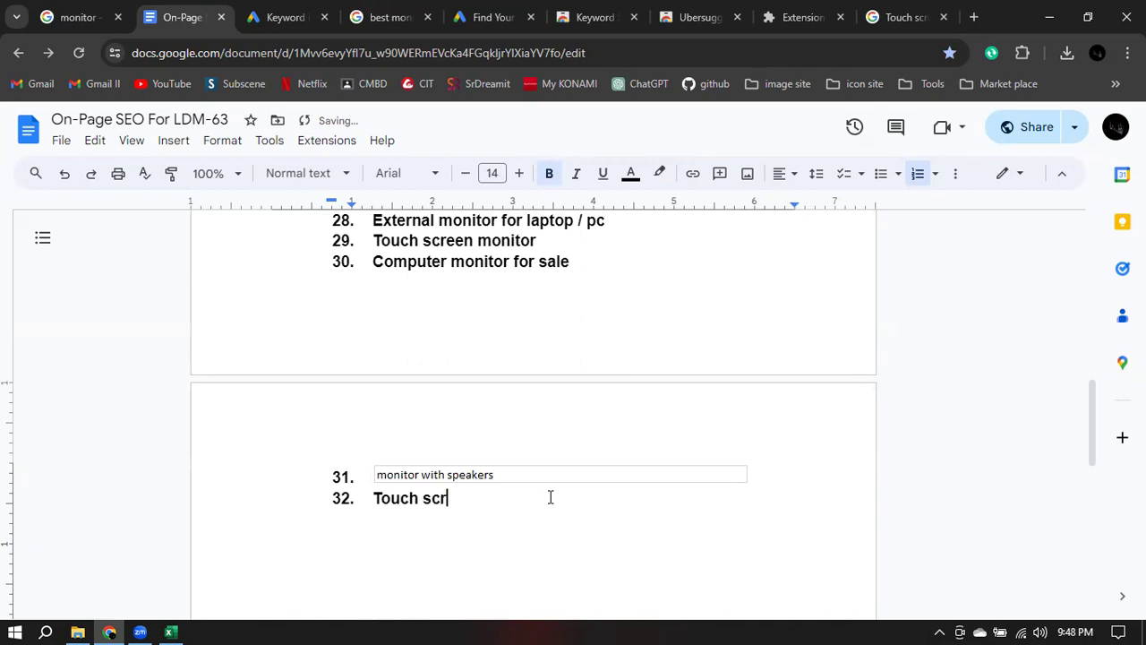
pyautogui.write('een portable mp')
pyautogui.press('BackSpace')
pyautogui.write('onitor')
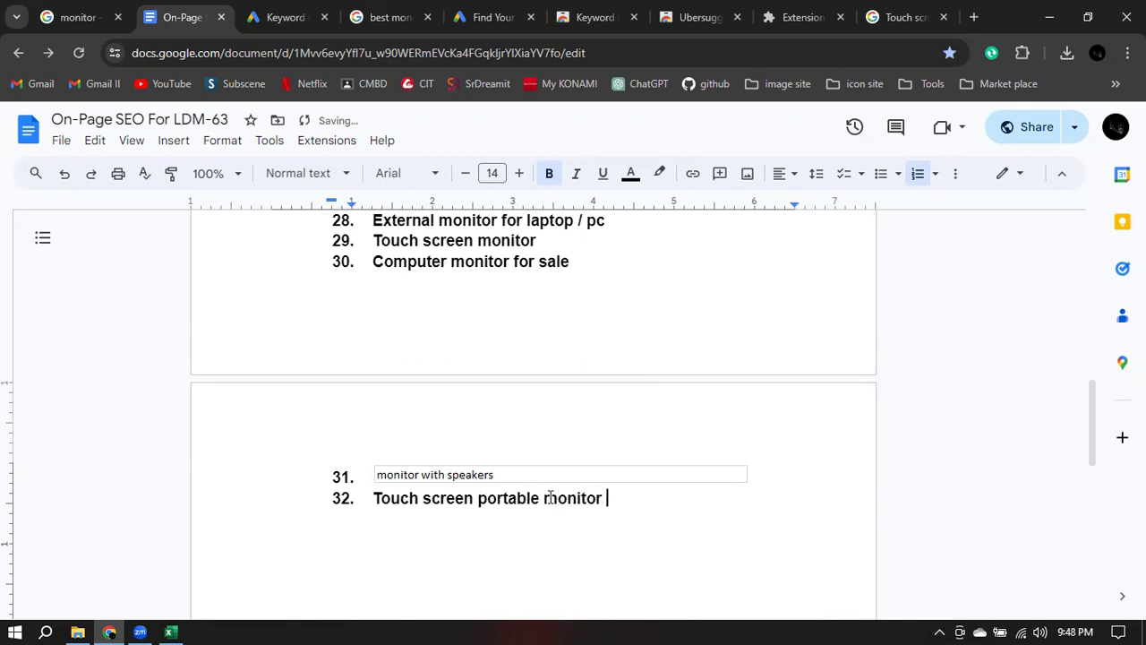
pyautogui.press('Return')
pyautogui.click(474, 475)
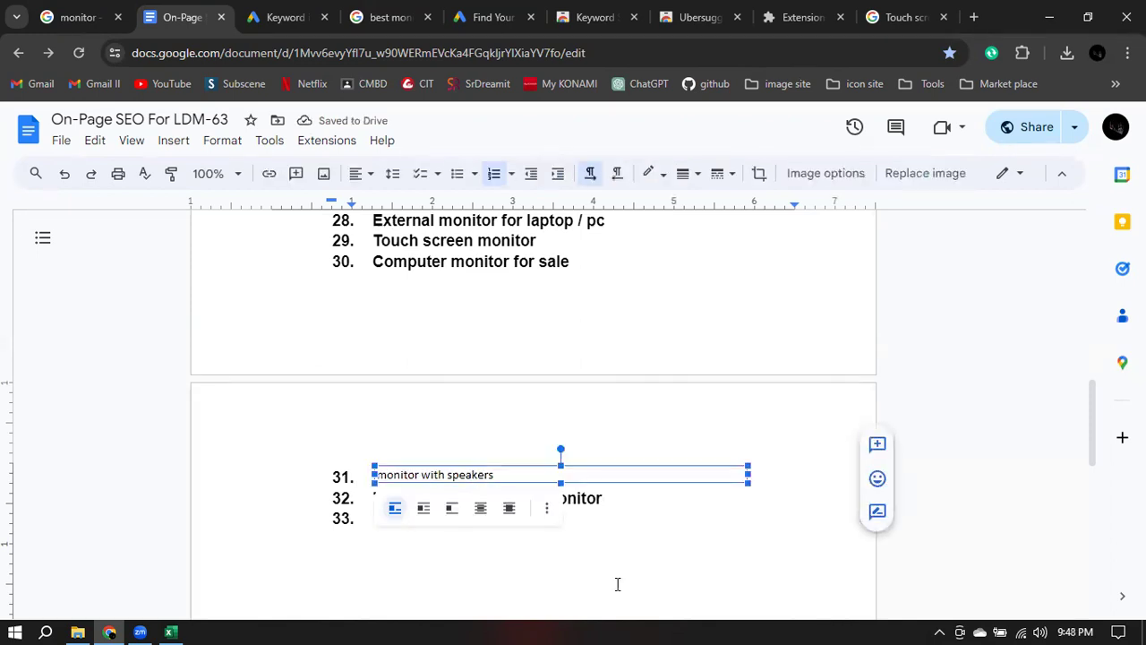
pyautogui.click(616, 537)
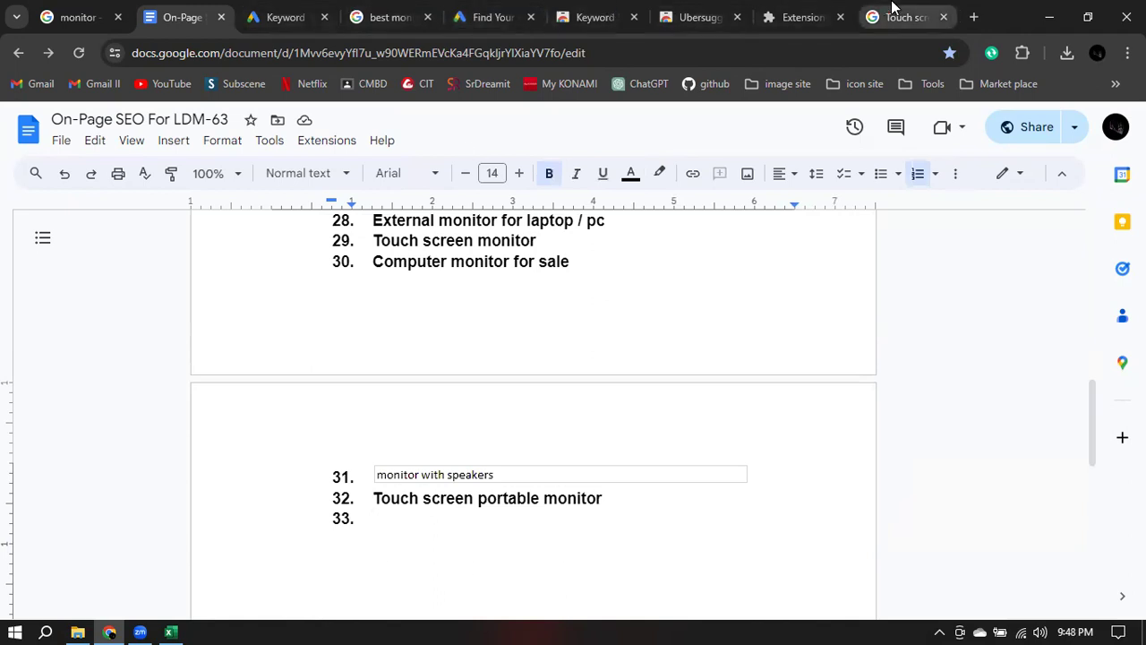
# Review the lower keyword ideas in Keyword Surfer on the "Touch screen monitor" search results page.
pyautogui.click(892, 17)
pyautogui.scroll(-1, 967, 418)
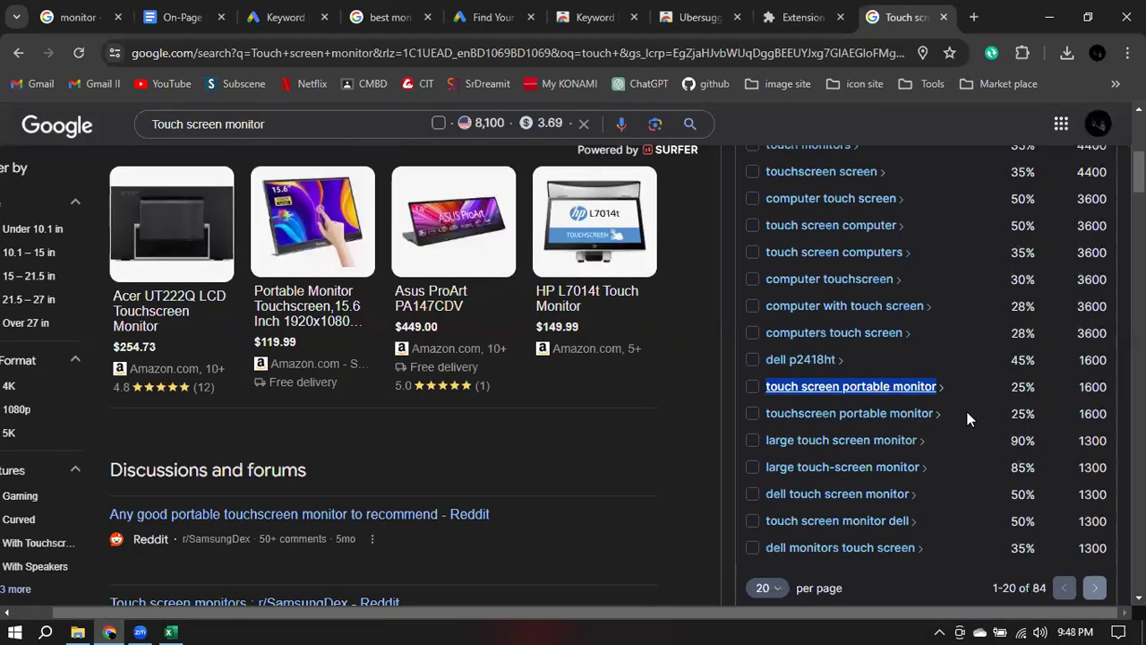
pyautogui.scroll(-2, 967, 418)
pyautogui.scroll(1, 976, 408)
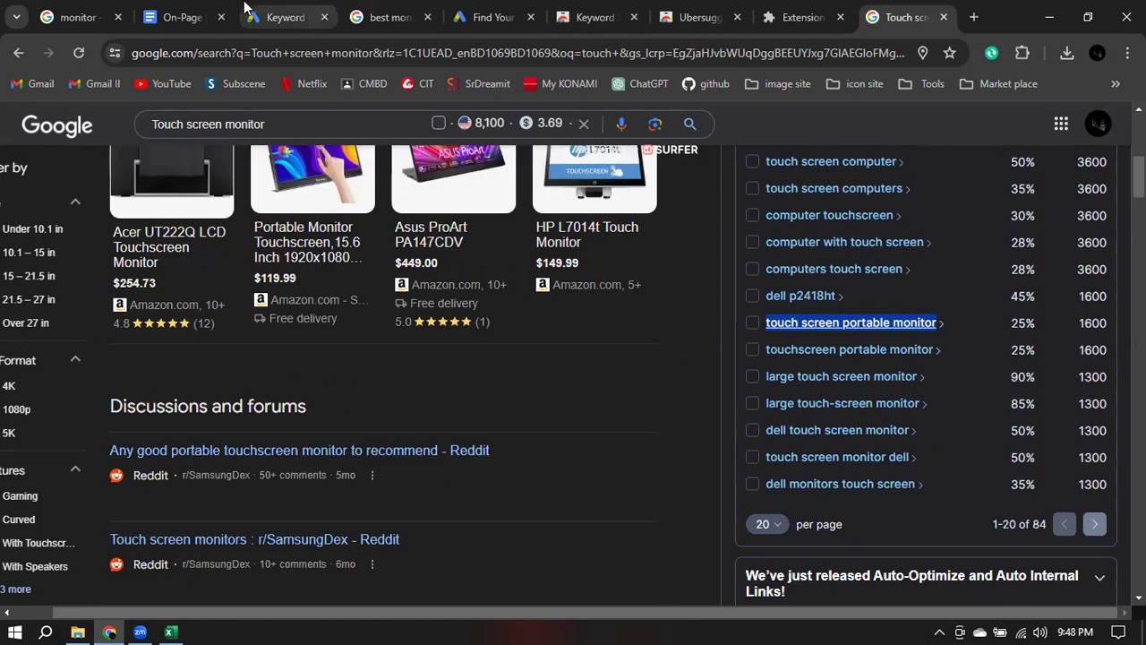
pyautogui.click(182, 17)
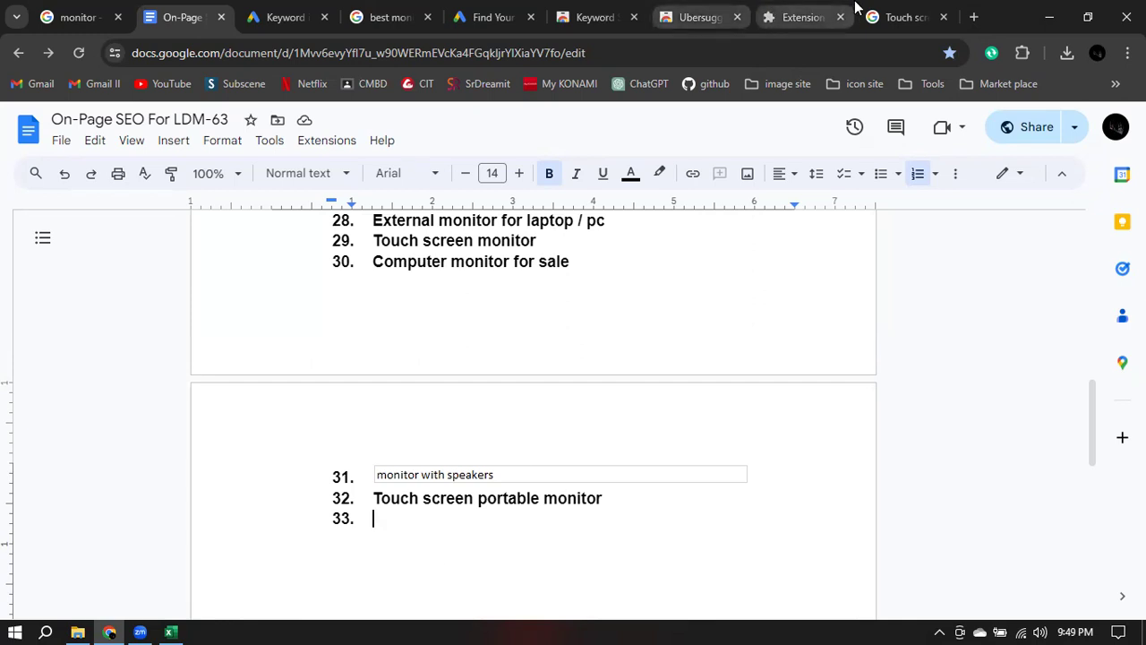
pyautogui.click(900, 17)
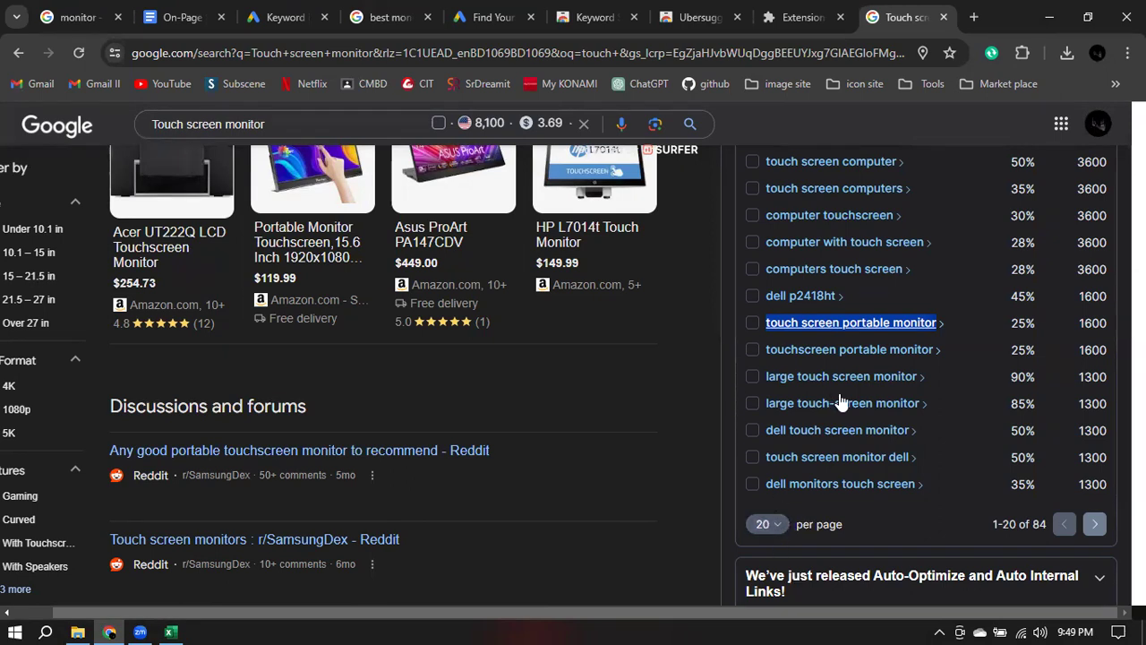
# Try showing 5 keyword ideas per page in Keyword Surfer, restore 20 per page, and look over the list.
pyautogui.click(772, 529)
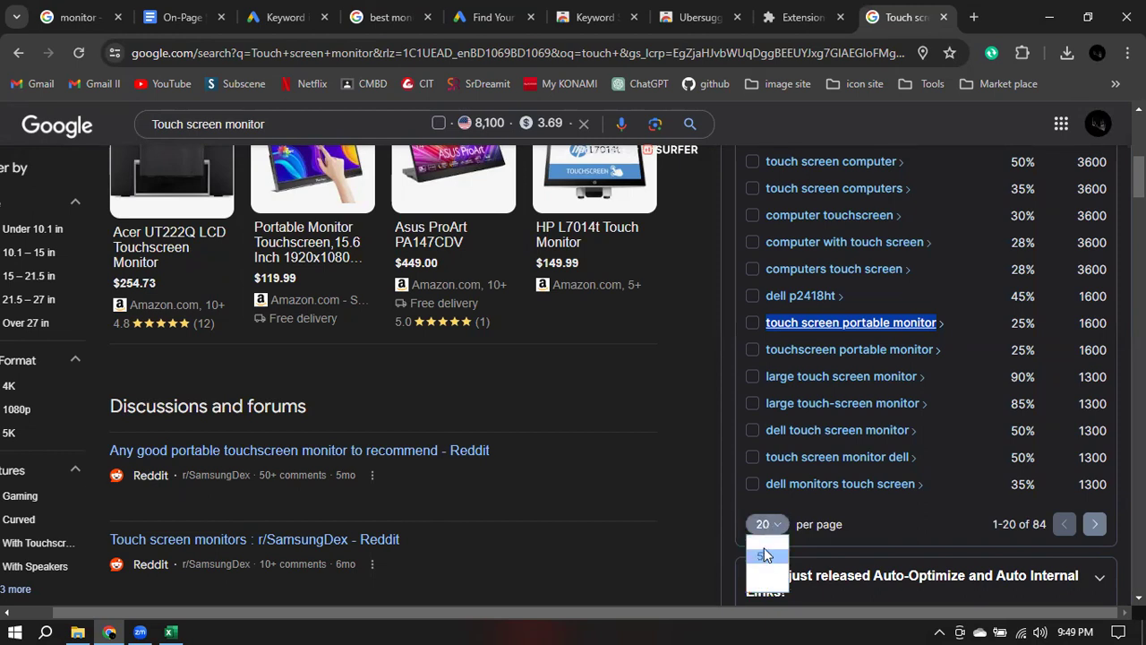
pyautogui.click(764, 556)
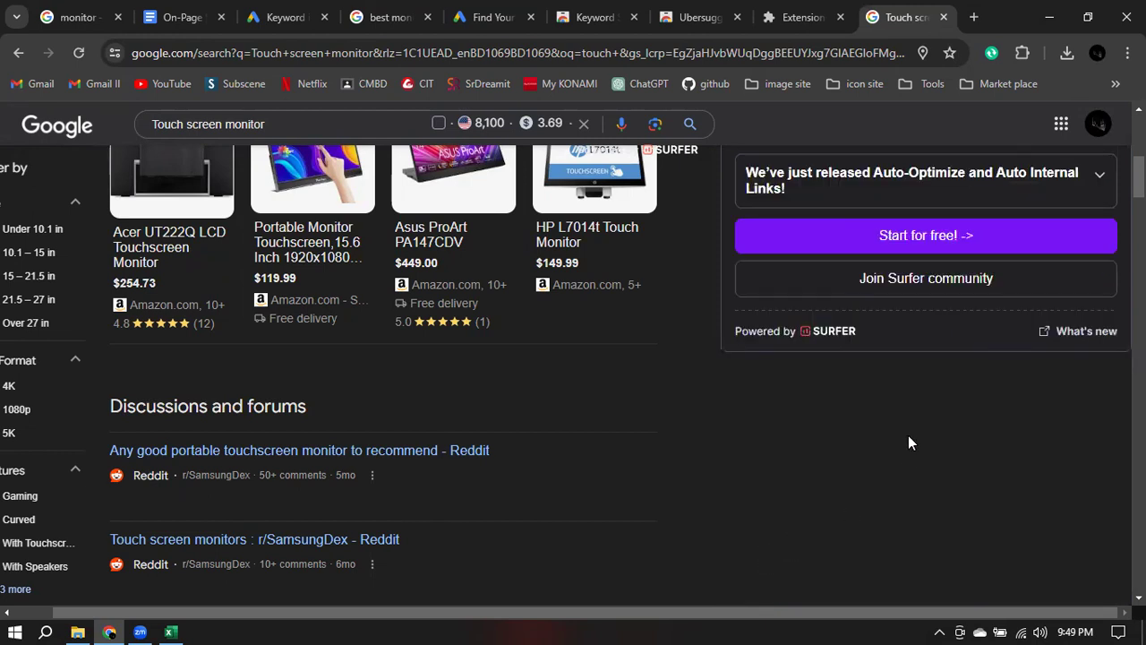
pyautogui.scroll(5, 908, 435)
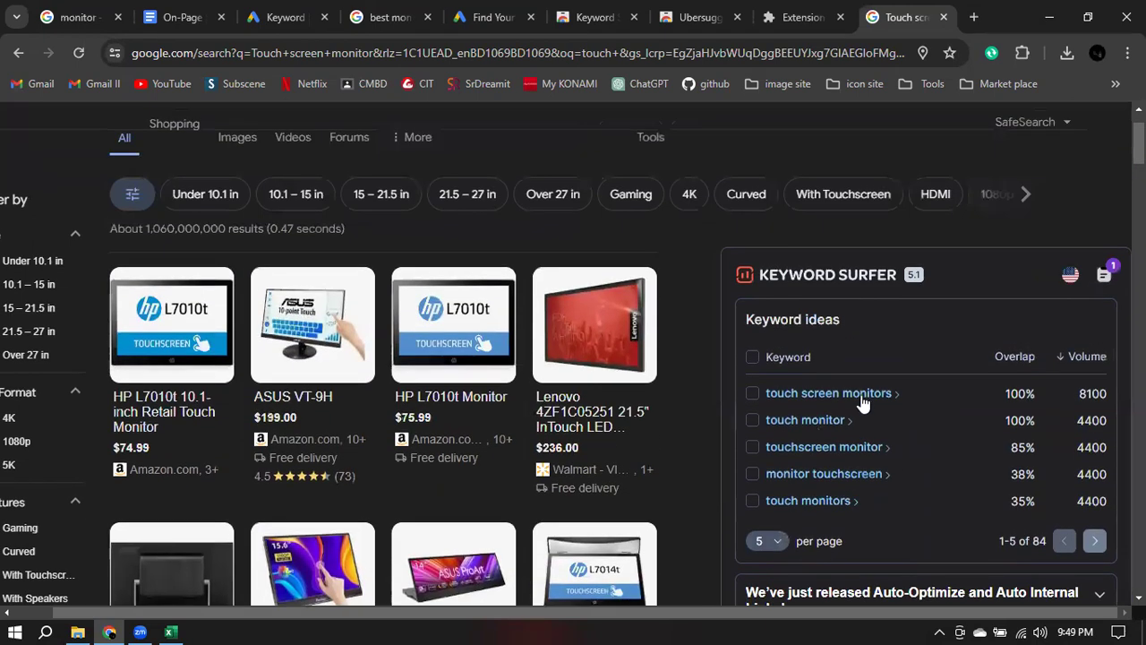
pyautogui.click(762, 540)
pyautogui.scroll(-1, 761, 540)
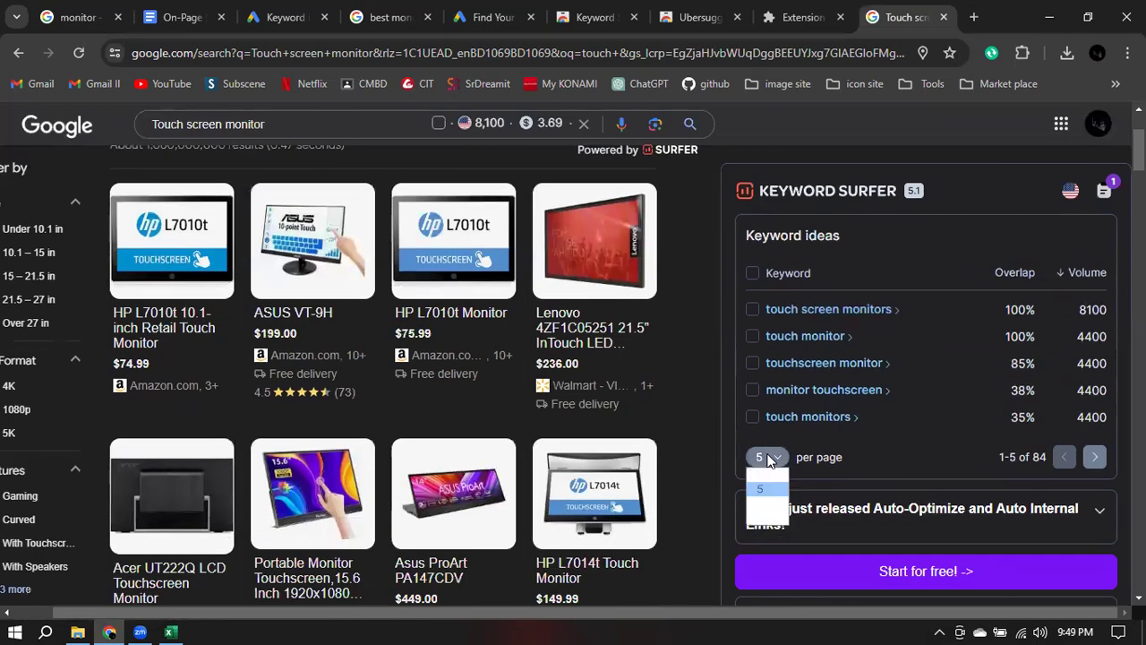
pyautogui.click(761, 518)
pyautogui.scroll(-4, 833, 482)
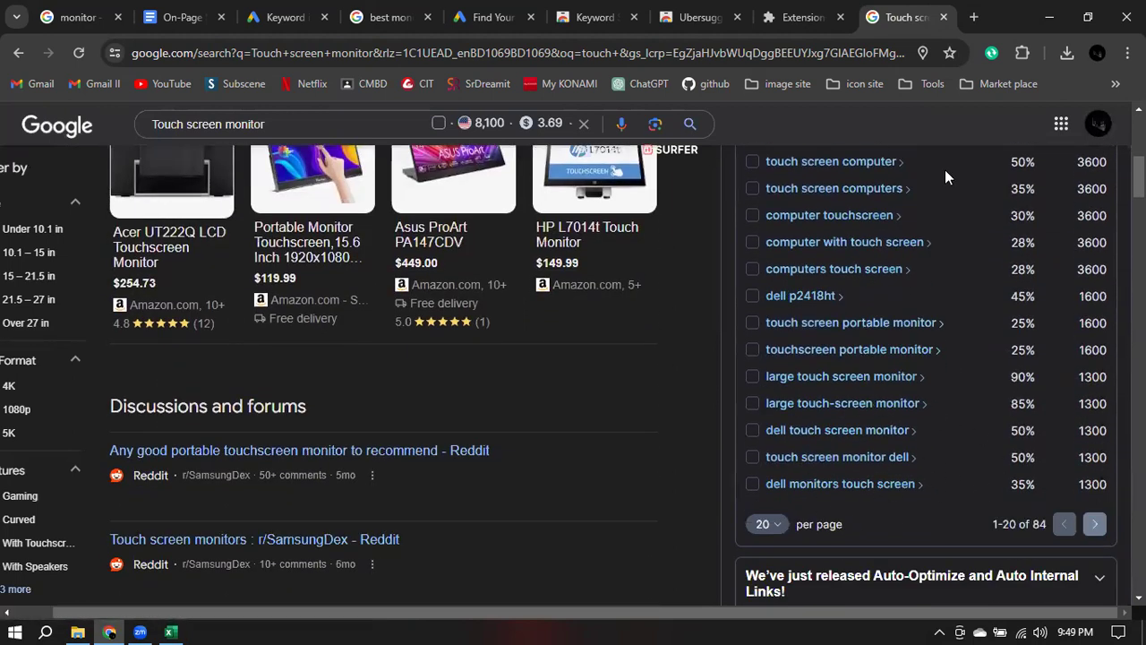
pyautogui.scroll(-2, 958, 427)
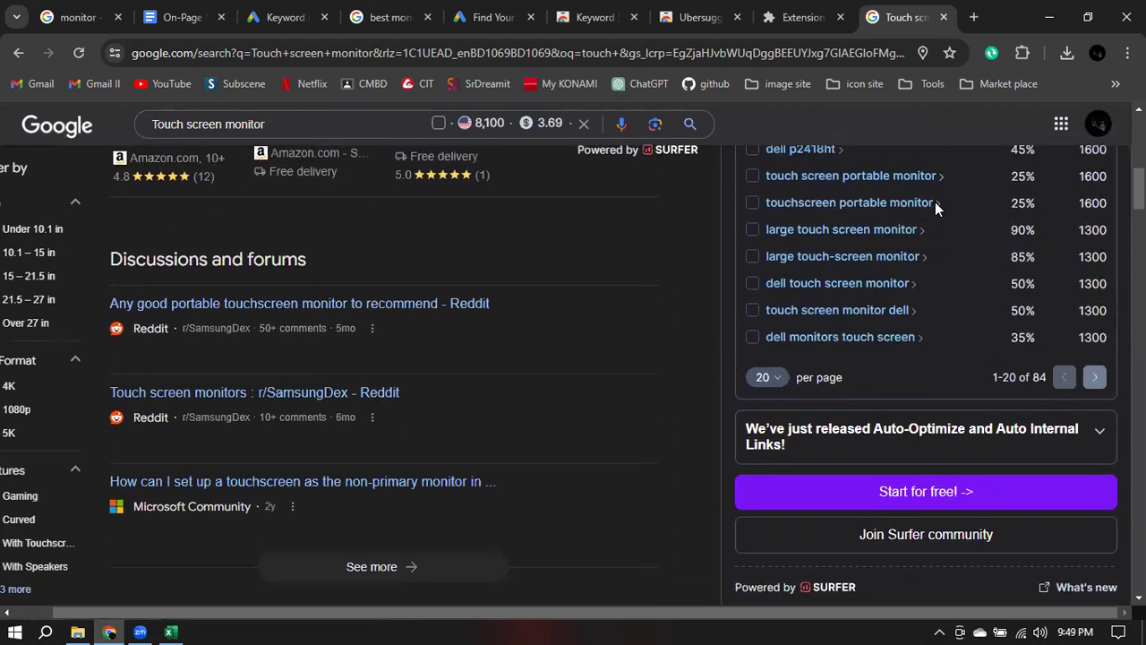
pyautogui.scroll(7, 935, 202)
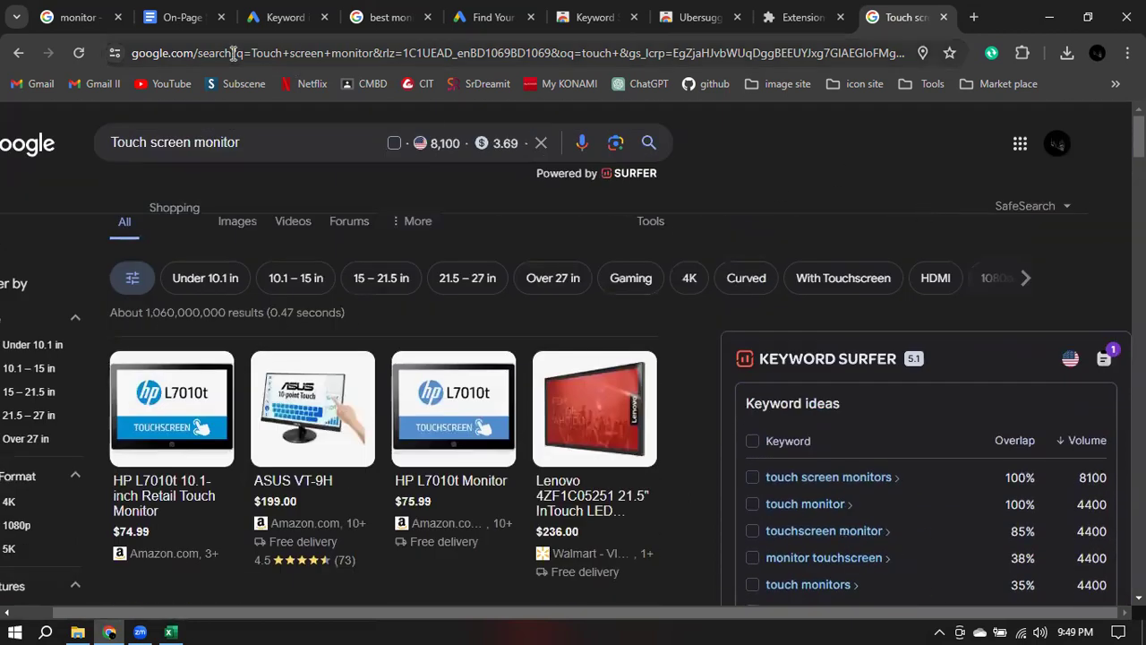
# Switch to the On-Page SEO document and review the numbered keyword list from item 20 through the empty item 33.
pyautogui.click(179, 17)
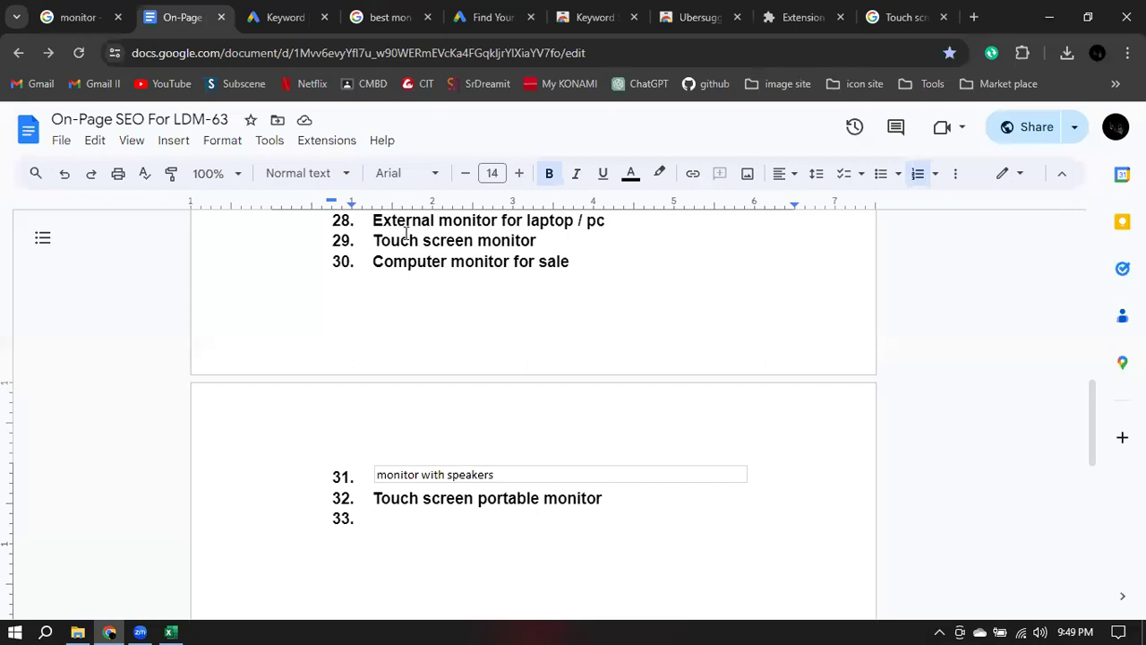
pyautogui.click(846, 445)
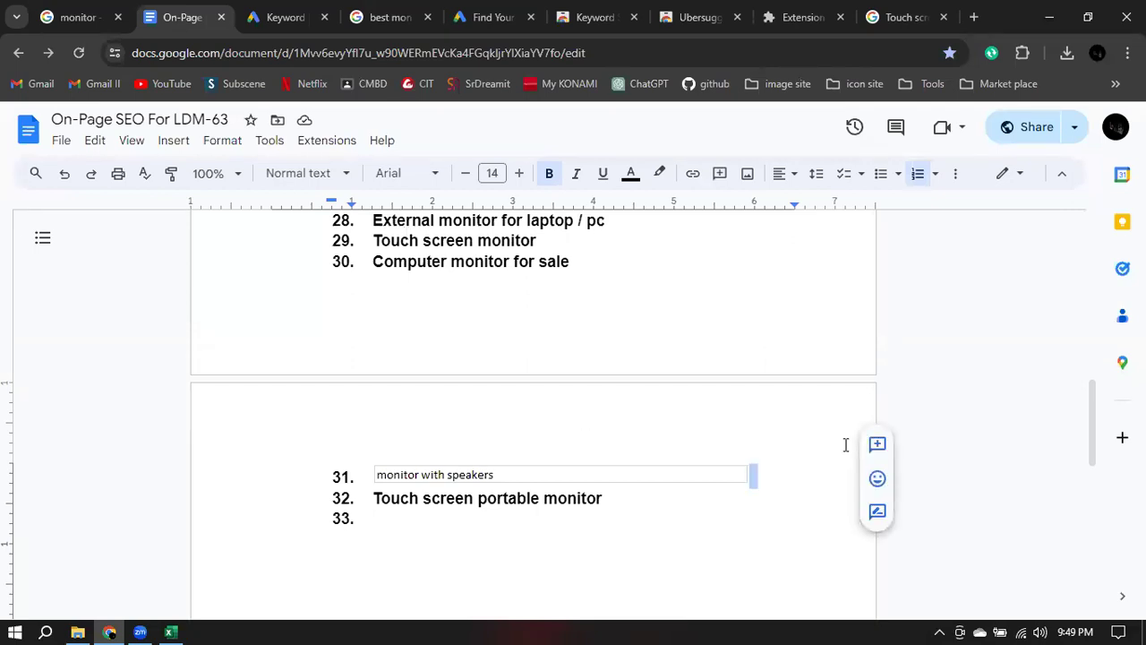
pyautogui.scroll(3, 846, 445)
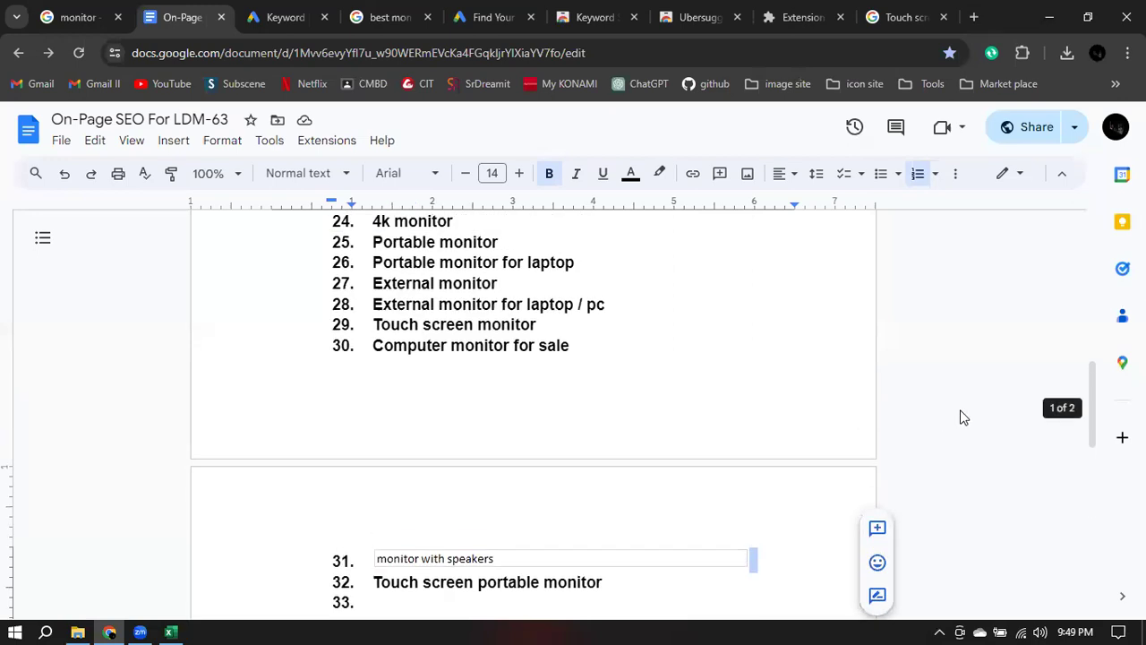
pyautogui.scroll(1, 961, 418)
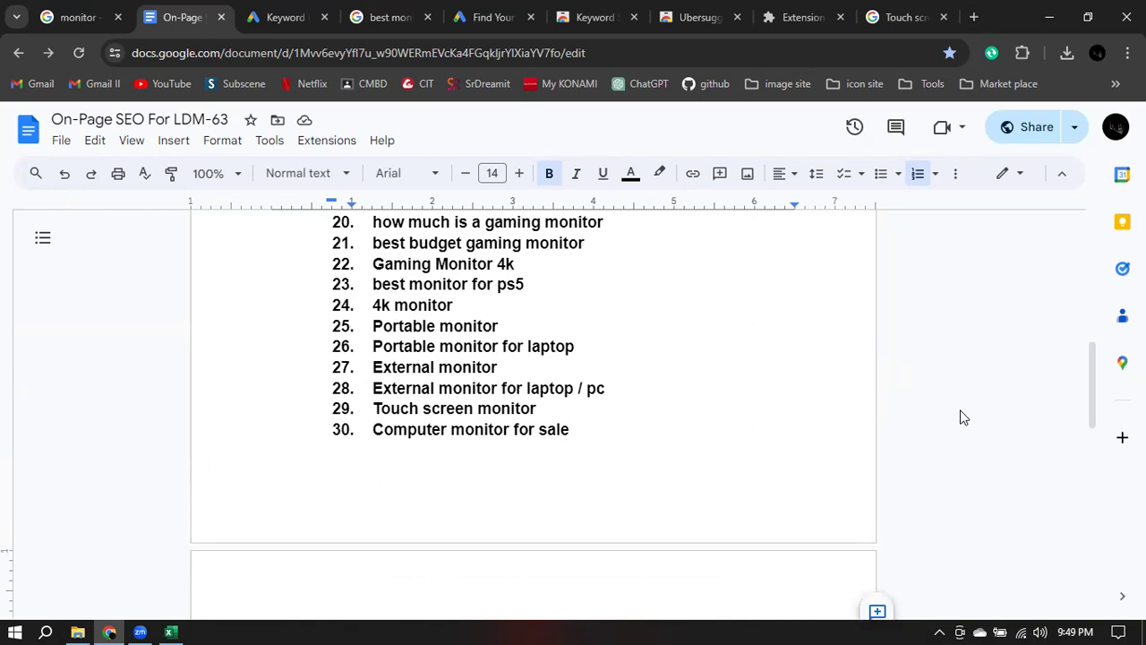
pyautogui.click(632, 466)
pyautogui.scroll(-5, 633, 465)
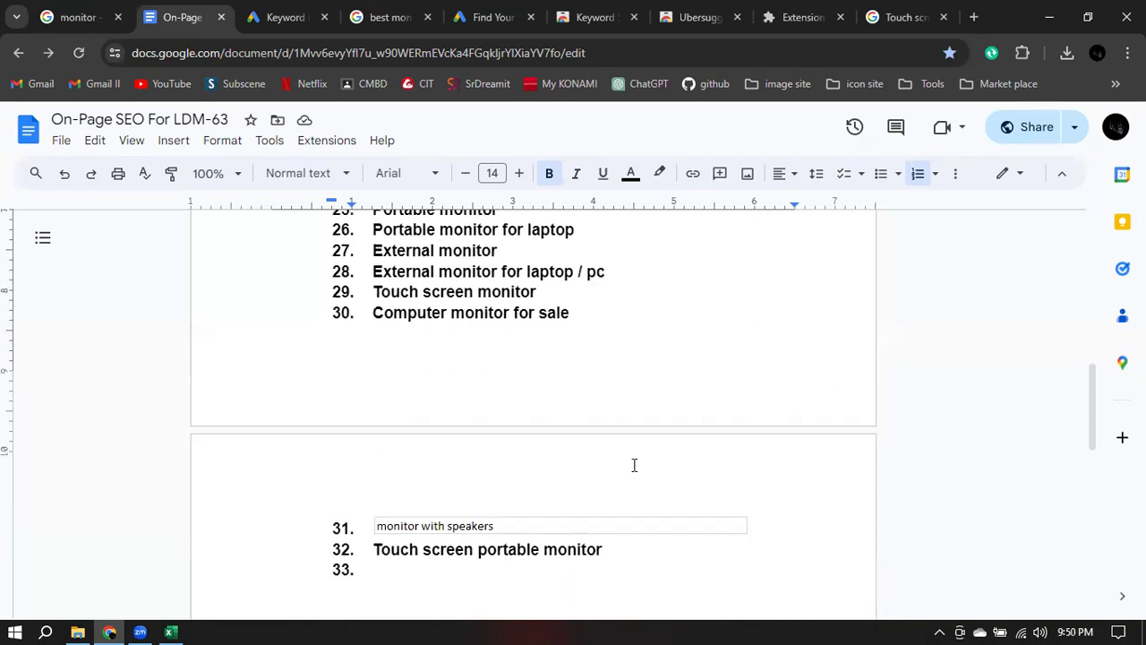
pyautogui.click(997, 394)
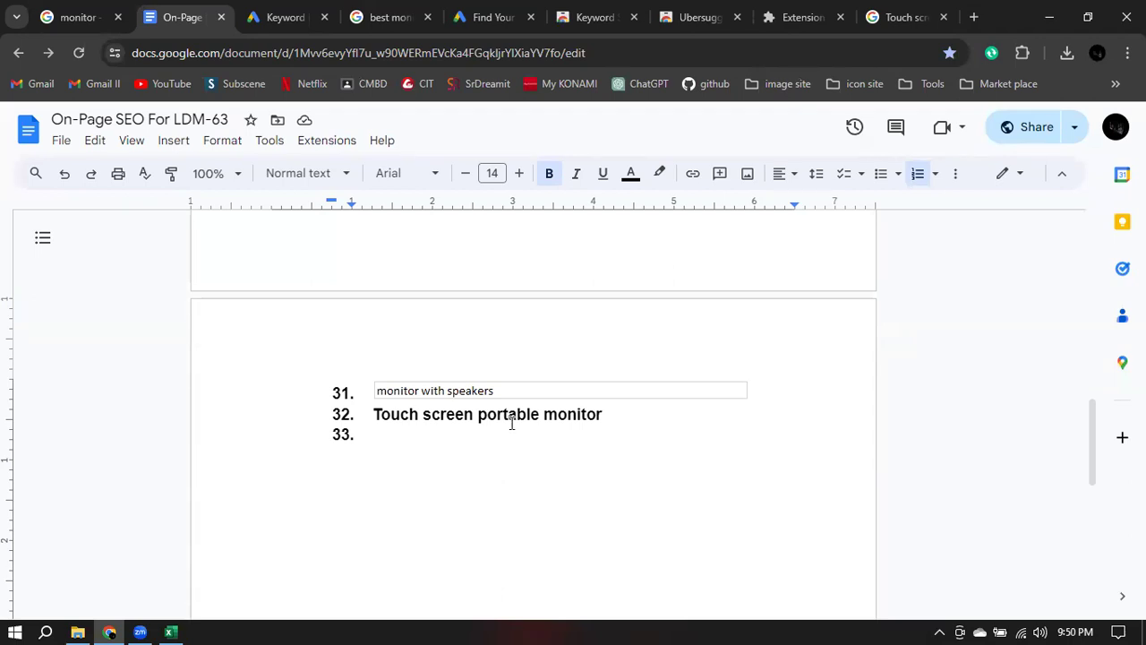
pyautogui.click(973, 421)
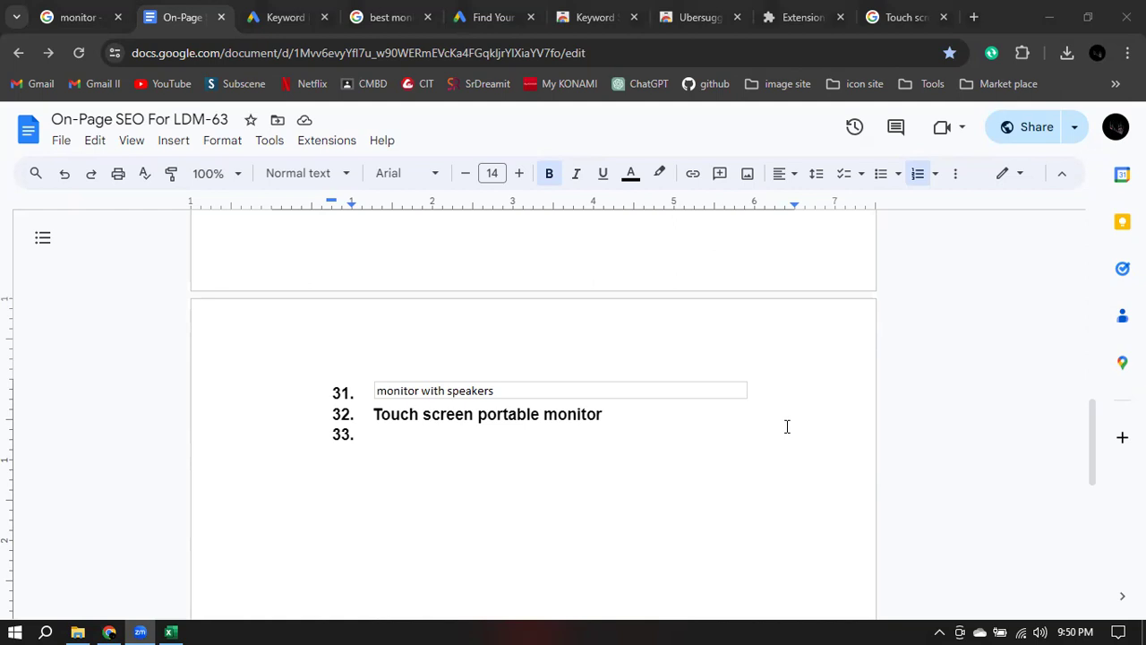
pyautogui.click(898, 502)
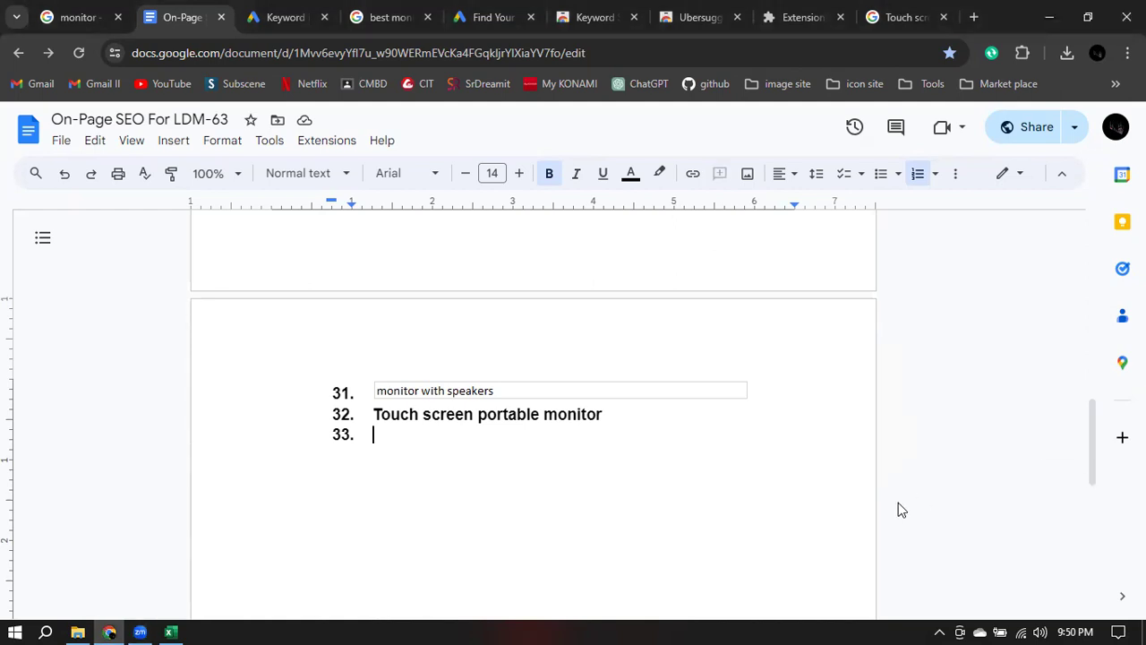
pyautogui.scroll(8, 898, 503)
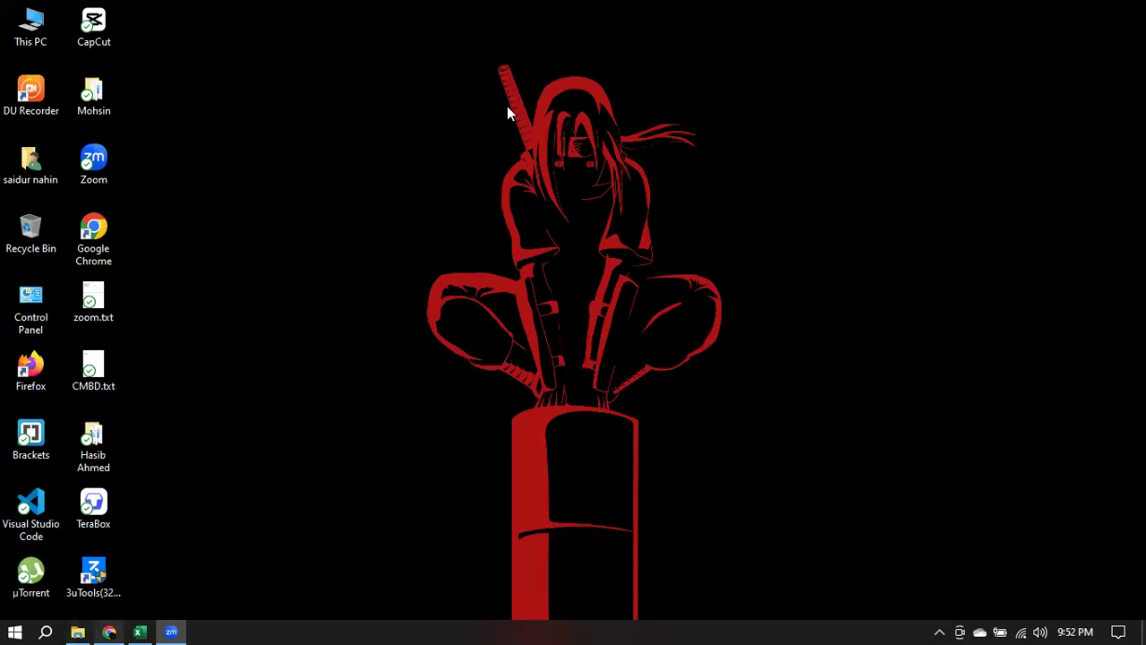
# Switch to Chrome, search Google for "similarweb" in a new tab, and open Similarweb's keyword research tool page.
pyautogui.hotkey('alt', 'Tab')
pyautogui.click(865, 14)
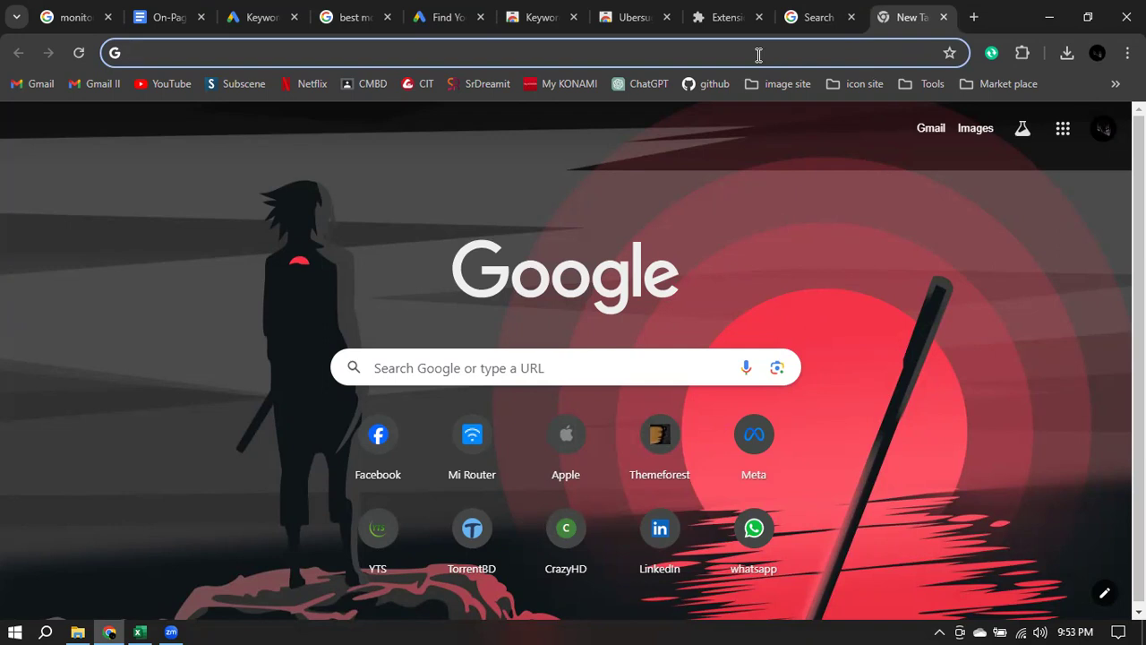
pyautogui.write('simi')
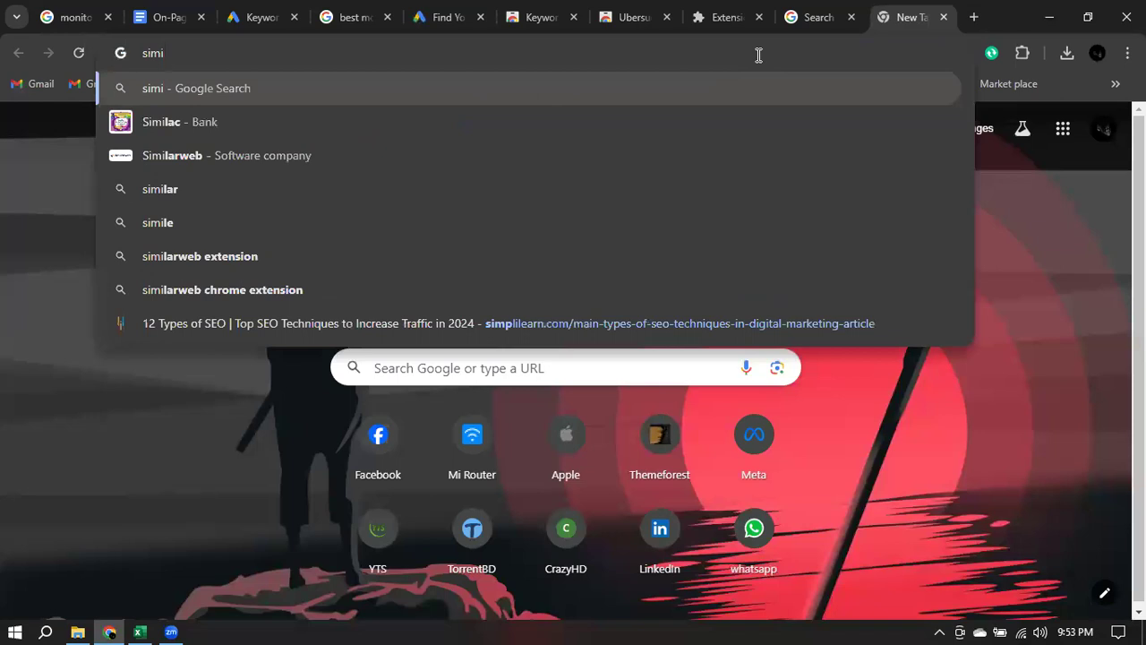
pyautogui.write('larweb')
pyautogui.press('Return')
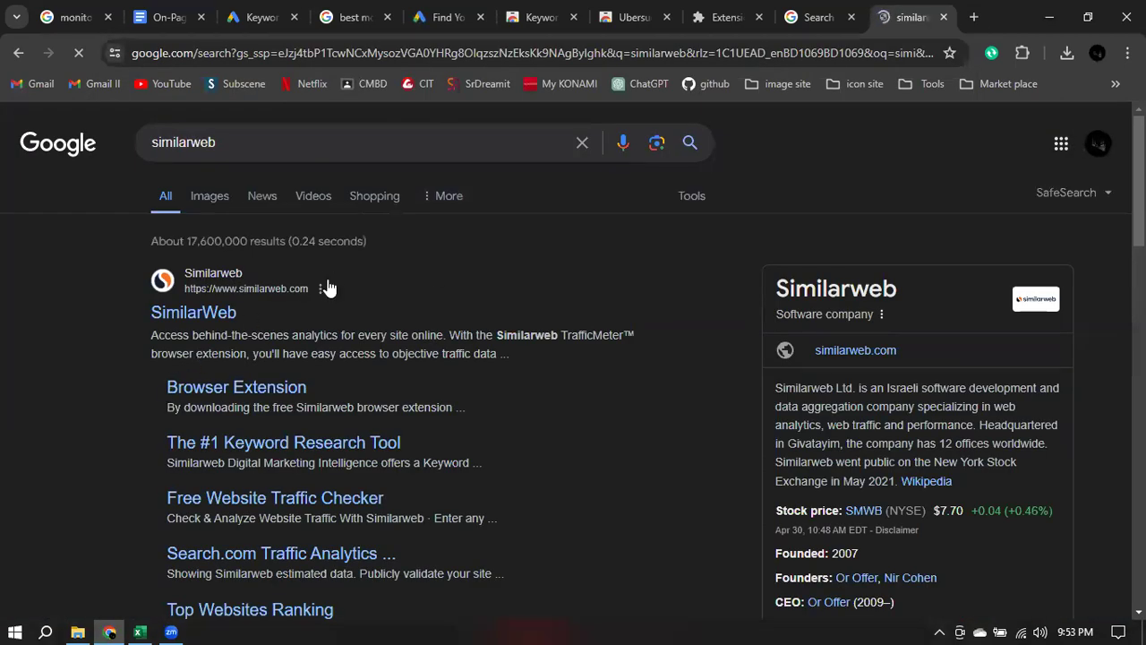
pyautogui.scroll(-1, 328, 287)
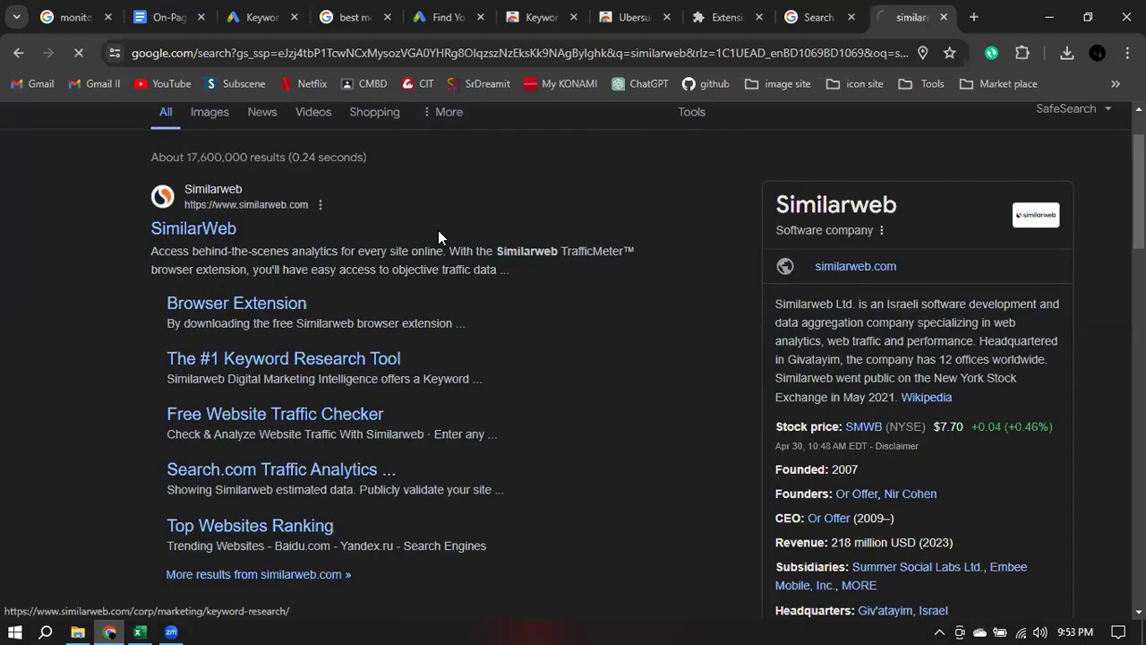
# Search Google for "semrush" in another new tab.
pyautogui.click(974, 18)
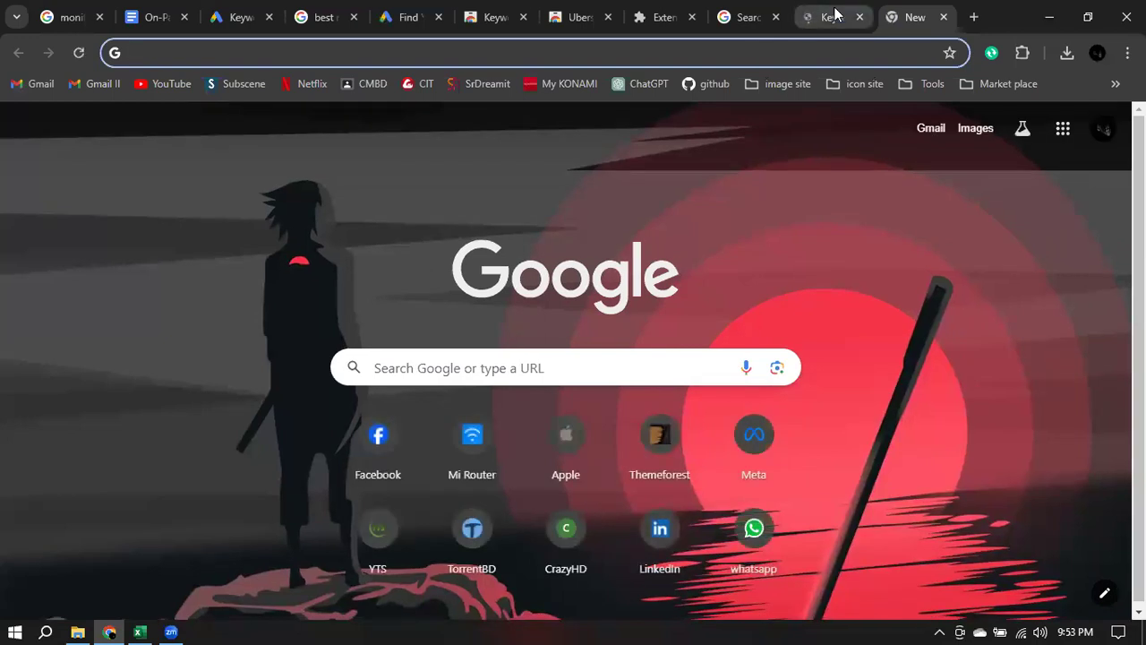
pyautogui.write('sem')
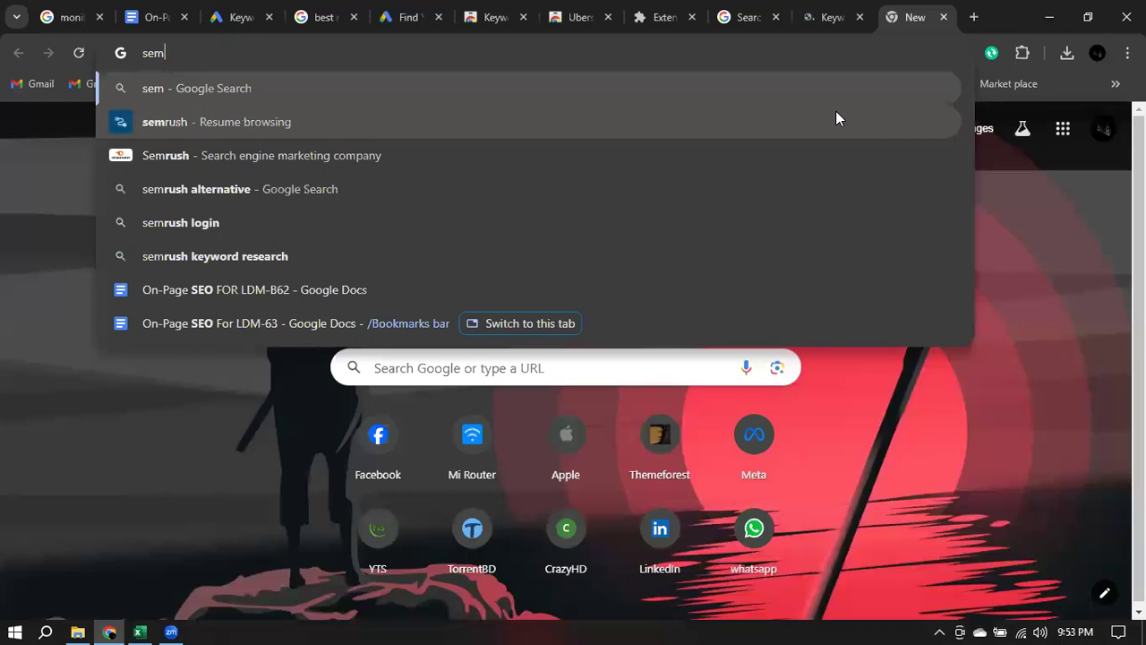
pyautogui.write('rush')
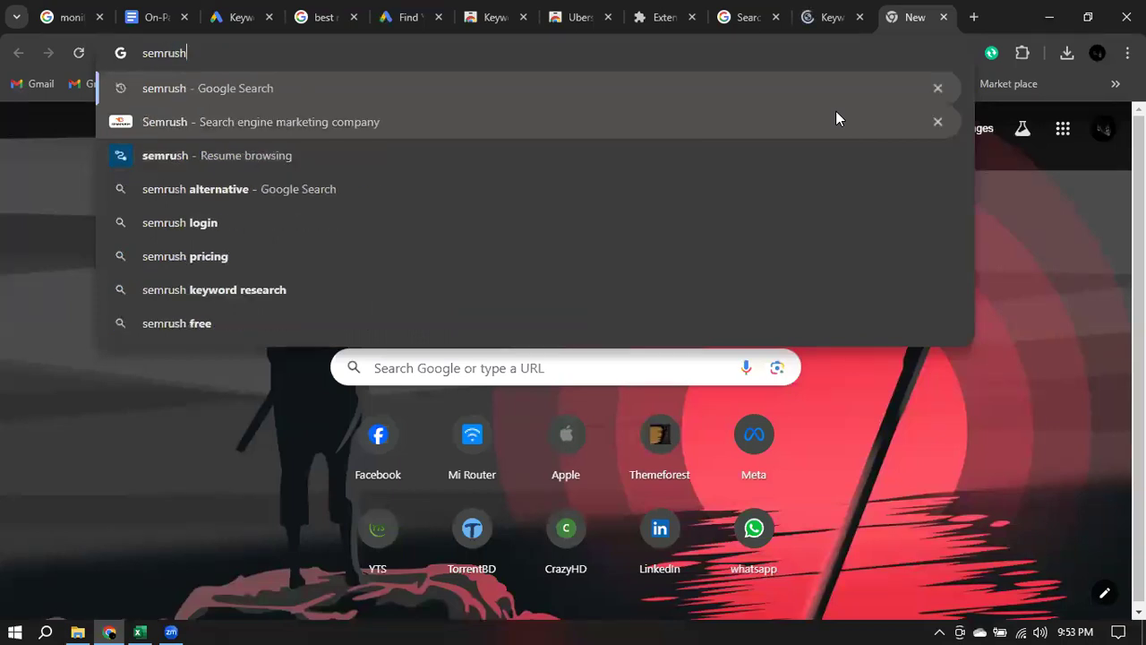
pyautogui.press('Return')
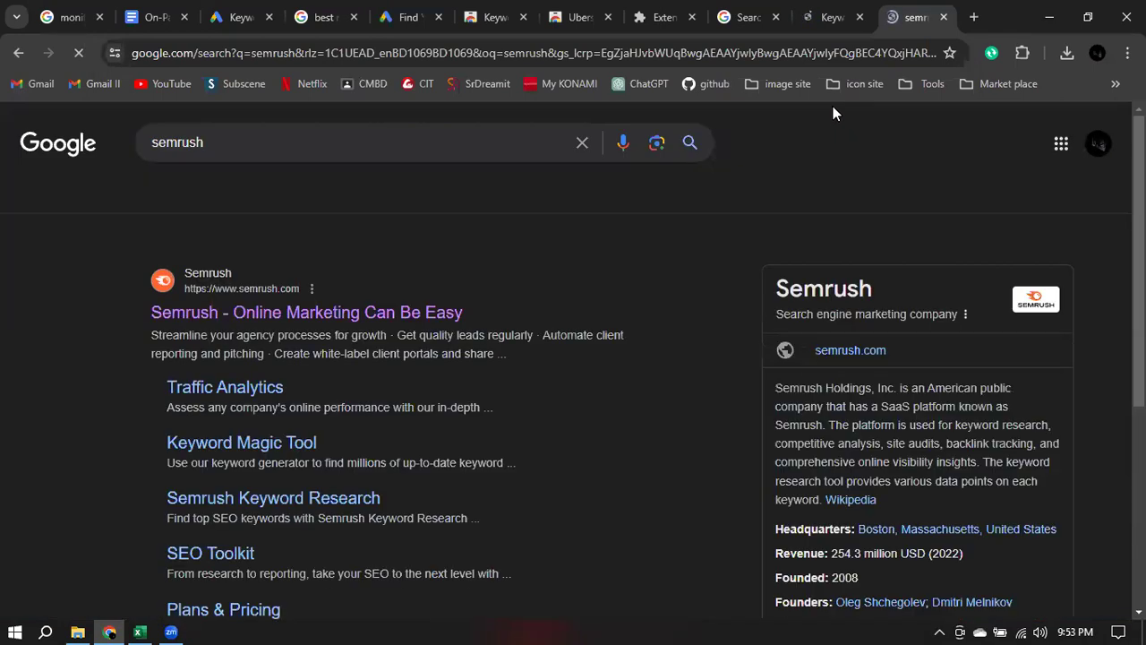
# Return to Similarweb's keyword research page, accept all cookies, and look over the page.
pyautogui.click(816, 17)
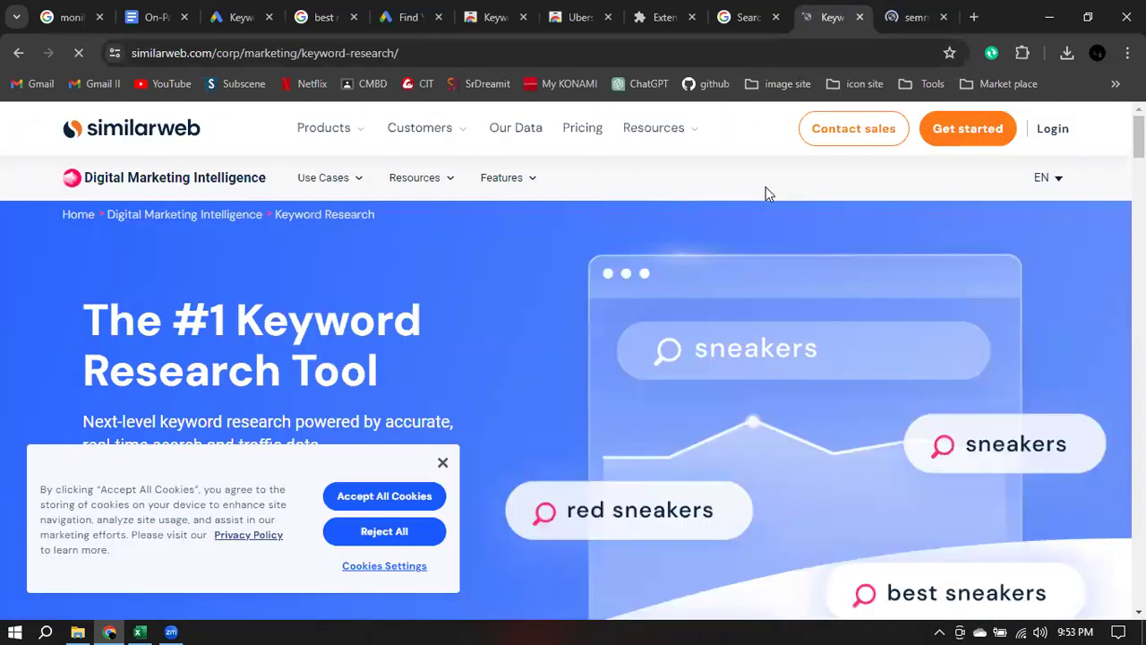
pyautogui.scroll(-5, 473, 272)
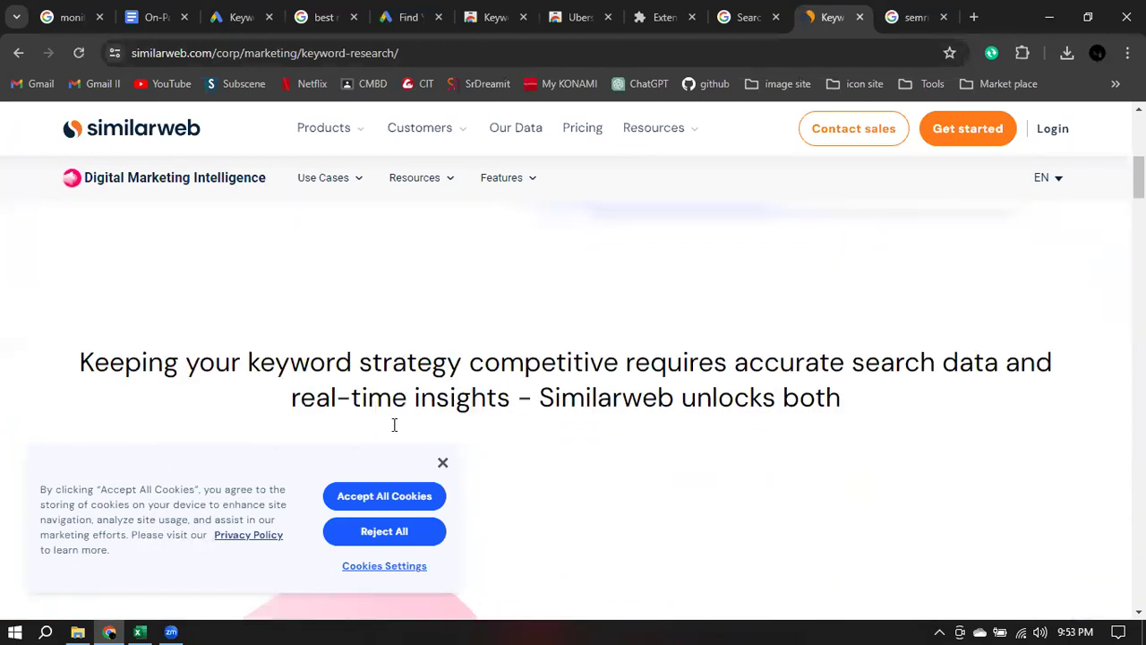
pyautogui.click(384, 498)
pyautogui.scroll(5, 871, 305)
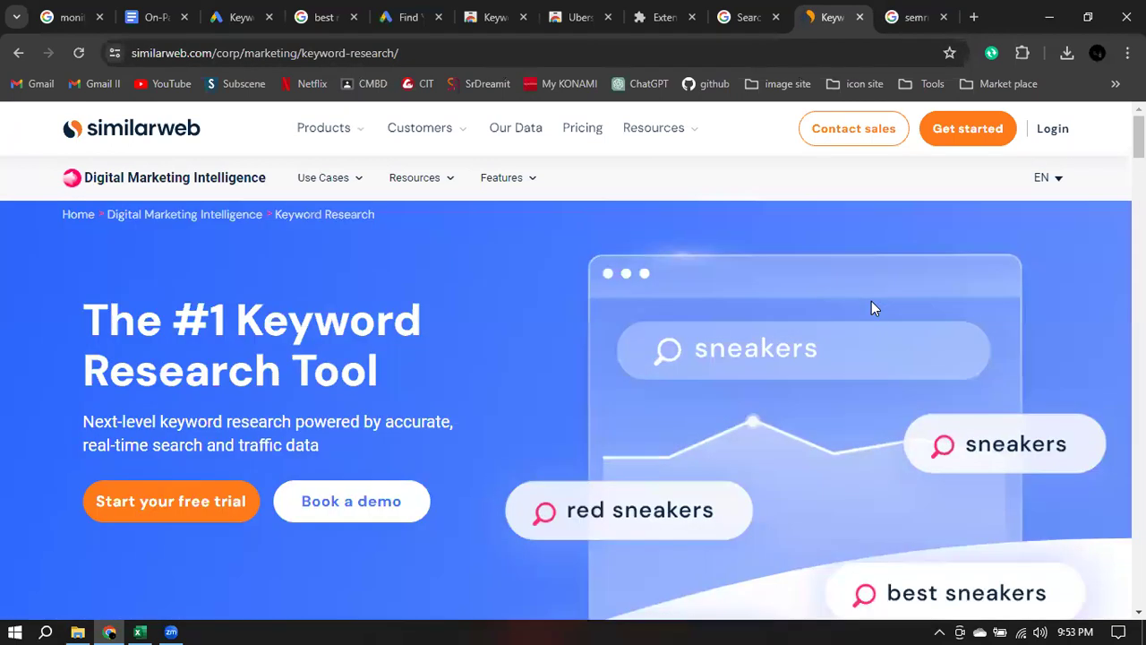
# Look through Similarweb's keyword research page down to the footer and return to its beginning.
pyautogui.scroll(-10, 544, 212)
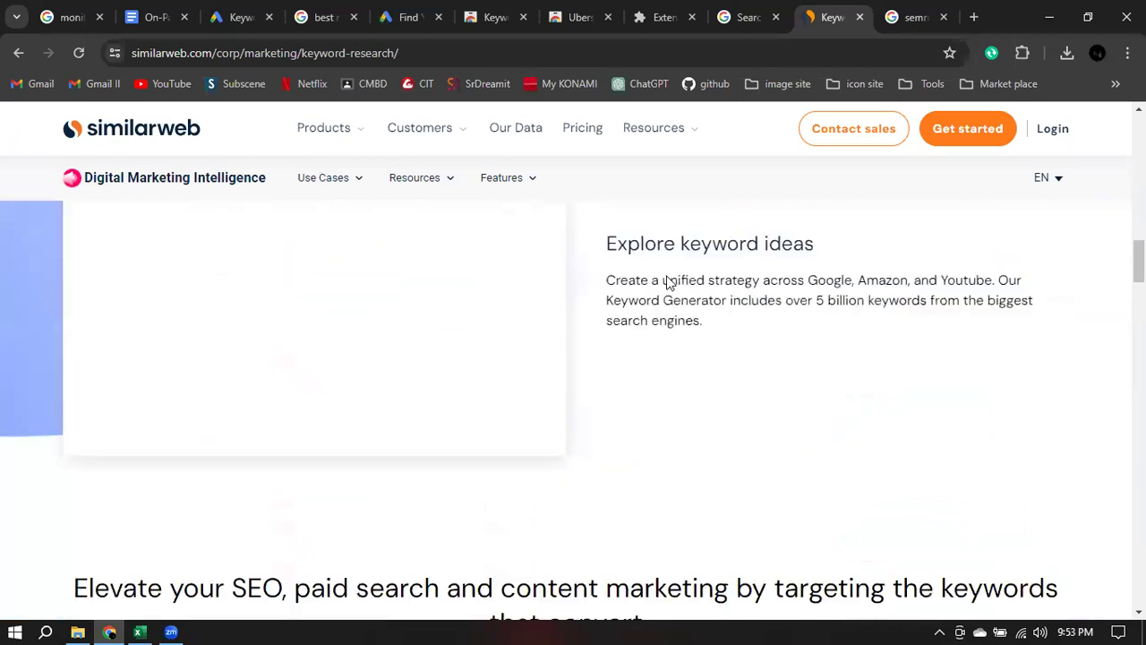
pyautogui.scroll(-15, 691, 290)
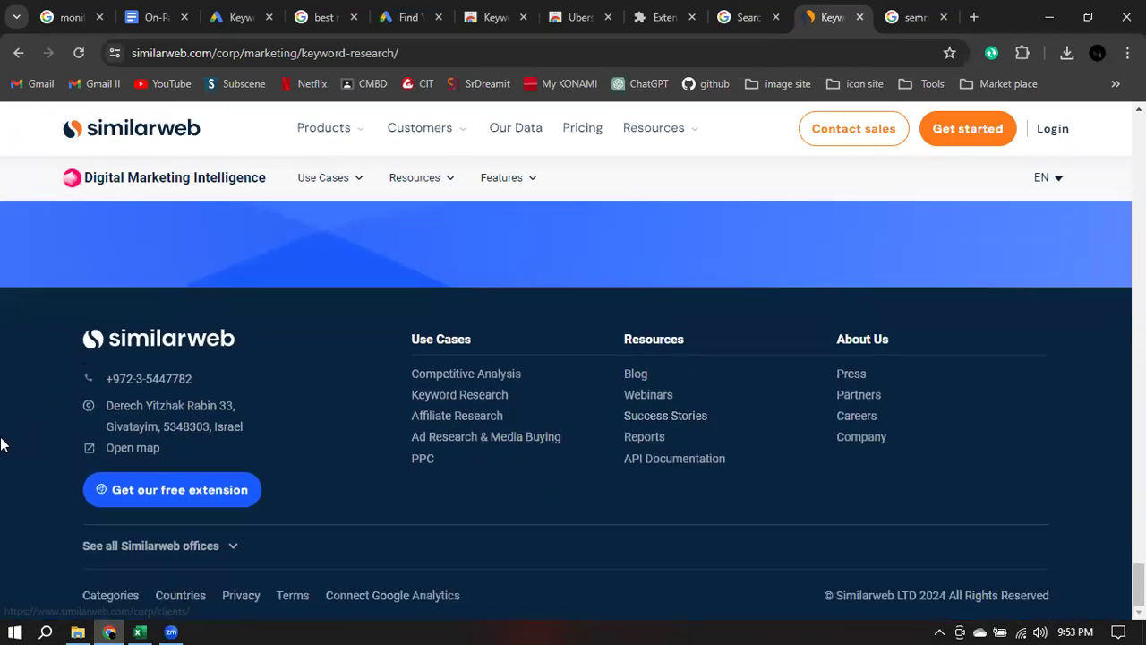
pyautogui.scroll(3, 916, 406)
pyautogui.scroll(15, 916, 406)
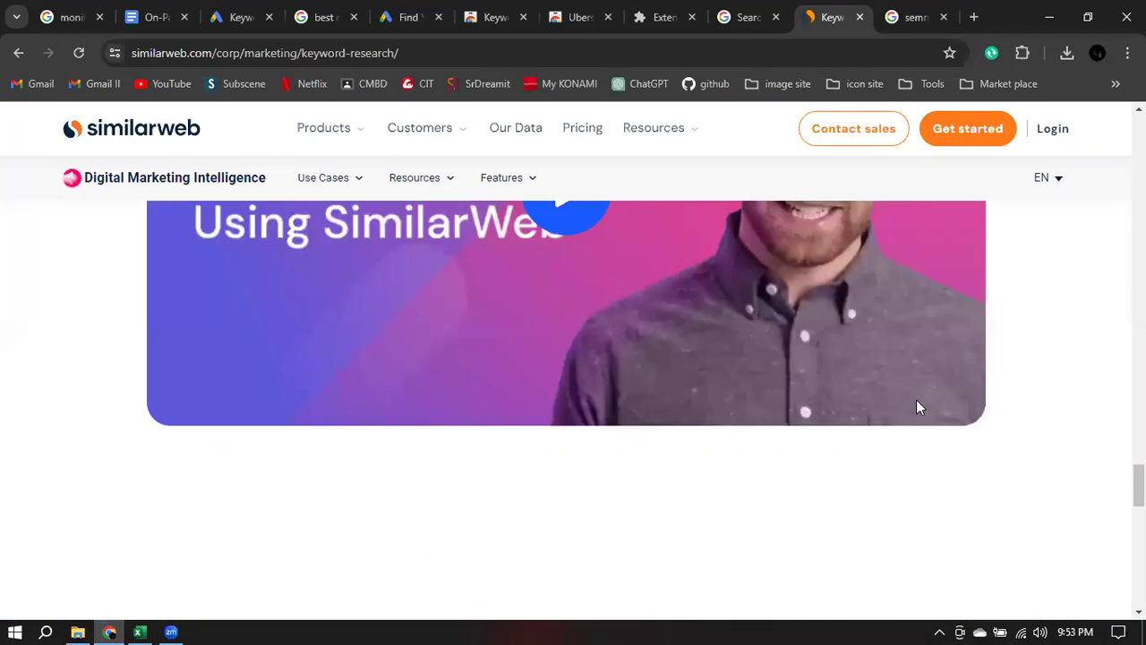
pyautogui.scroll(15, 921, 408)
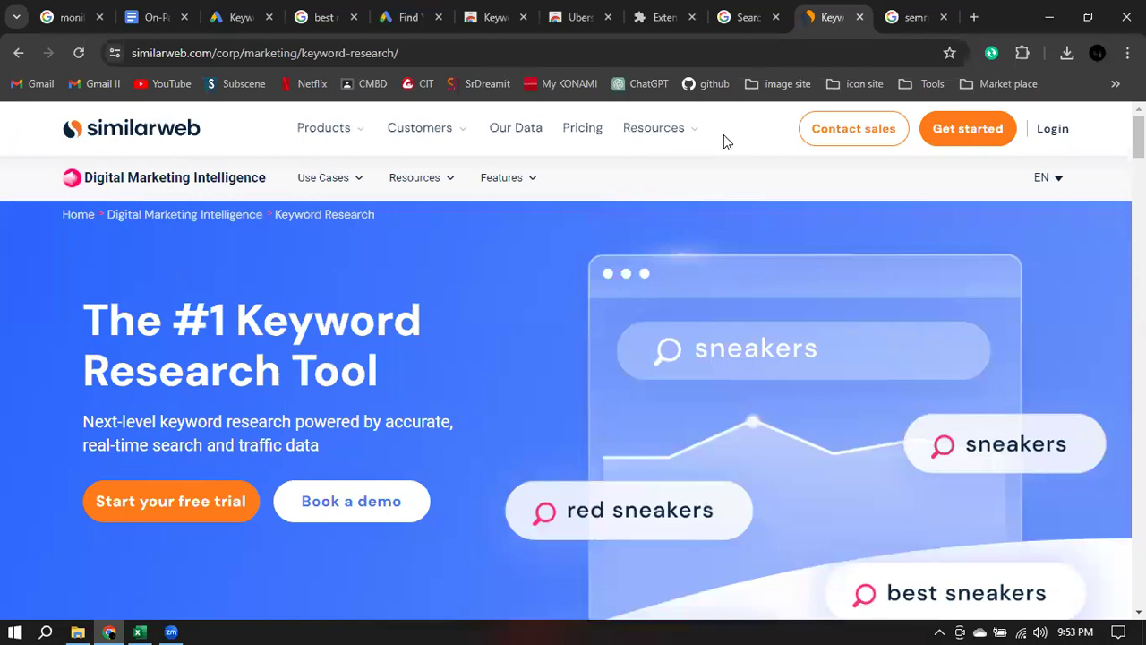
# Open Semrush from the Google results and go to its Keyword Overview tool.
pyautogui.click(882, 16)
pyautogui.click(214, 318)
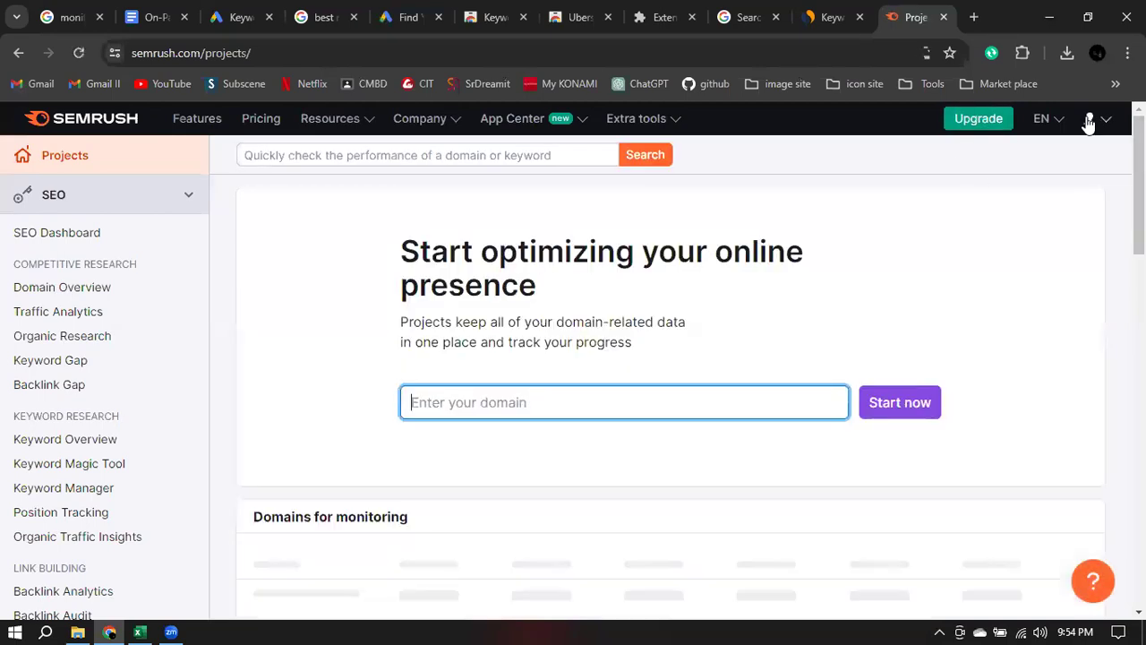
pyautogui.click(1088, 120)
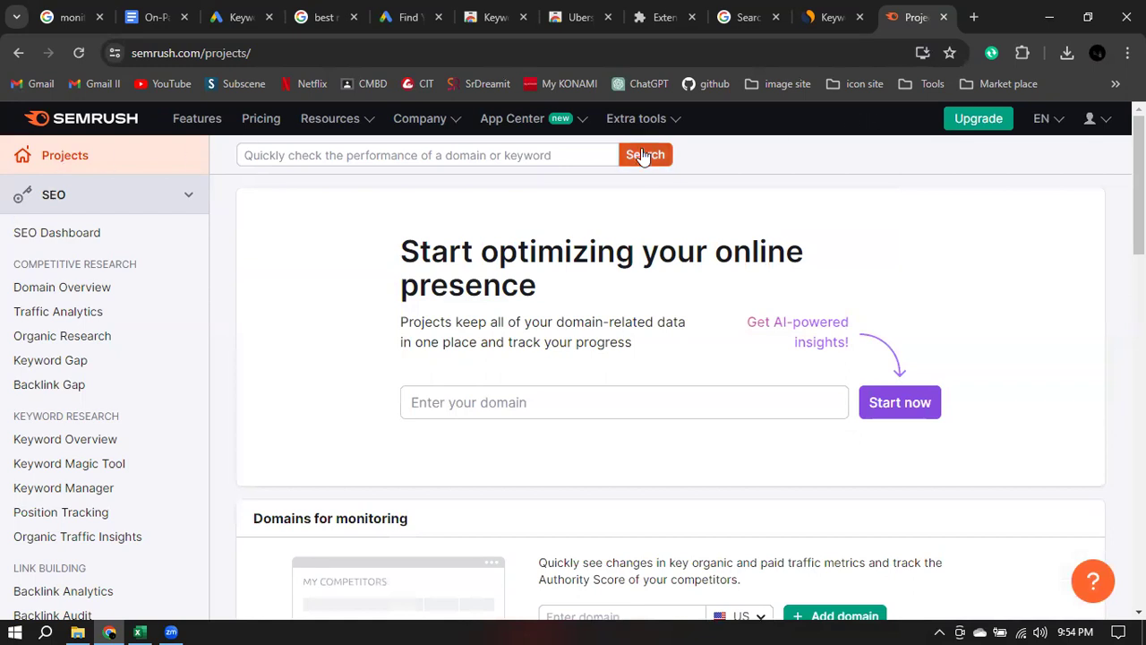
pyautogui.click(65, 439)
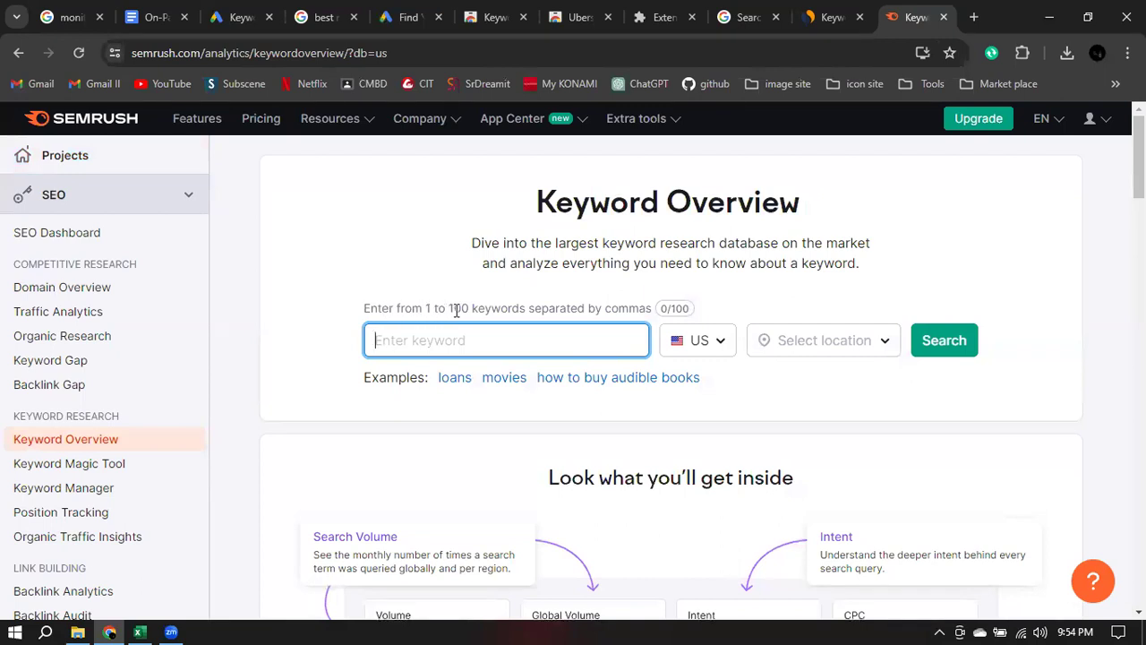
# Look through the country databases and the location choices offered by Keyword Overview, leaving both unchanged.
pyautogui.click(720, 356)
pyautogui.scroll(-1, 633, 431)
pyautogui.scroll(-6, 632, 430)
pyautogui.scroll(8, 640, 427)
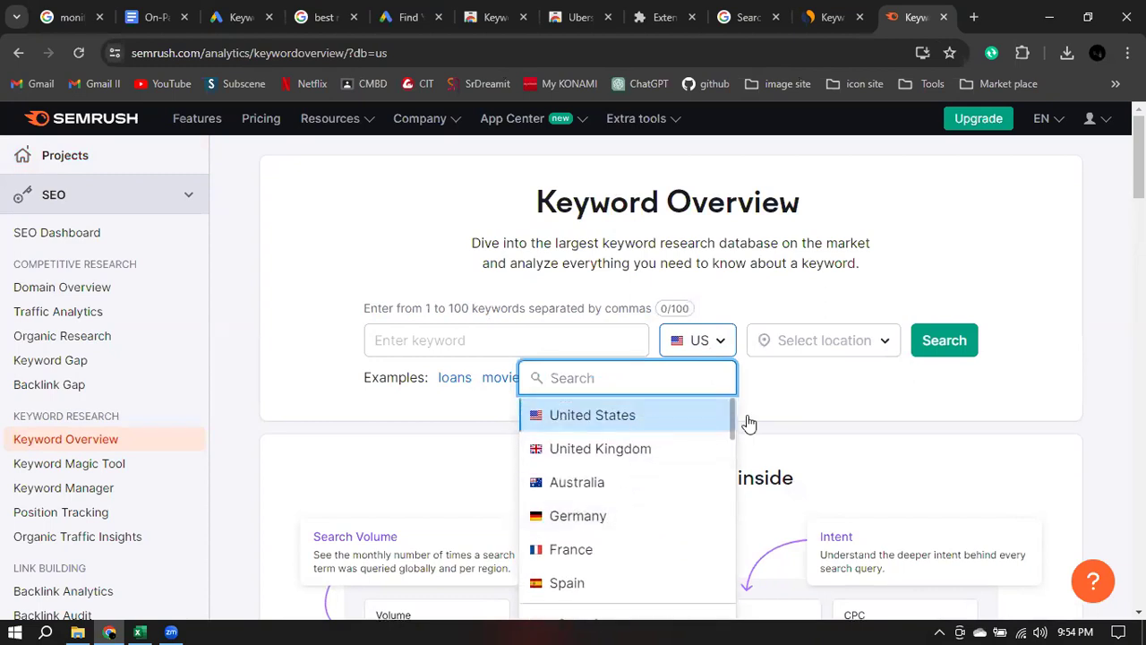
pyautogui.click(852, 352)
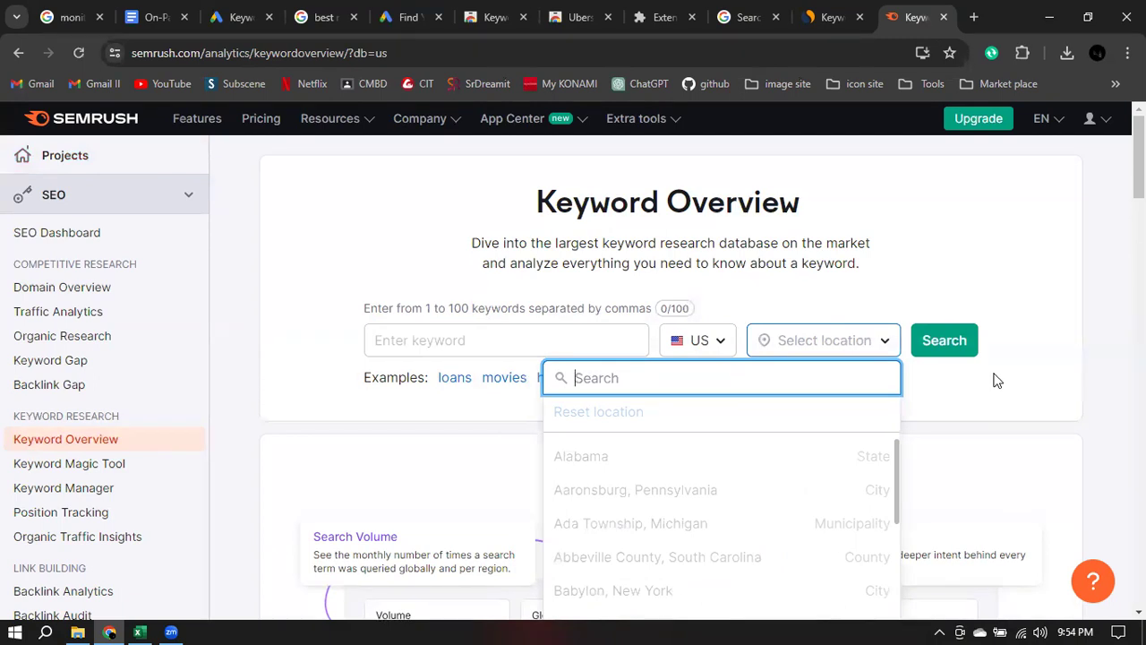
pyautogui.click(956, 394)
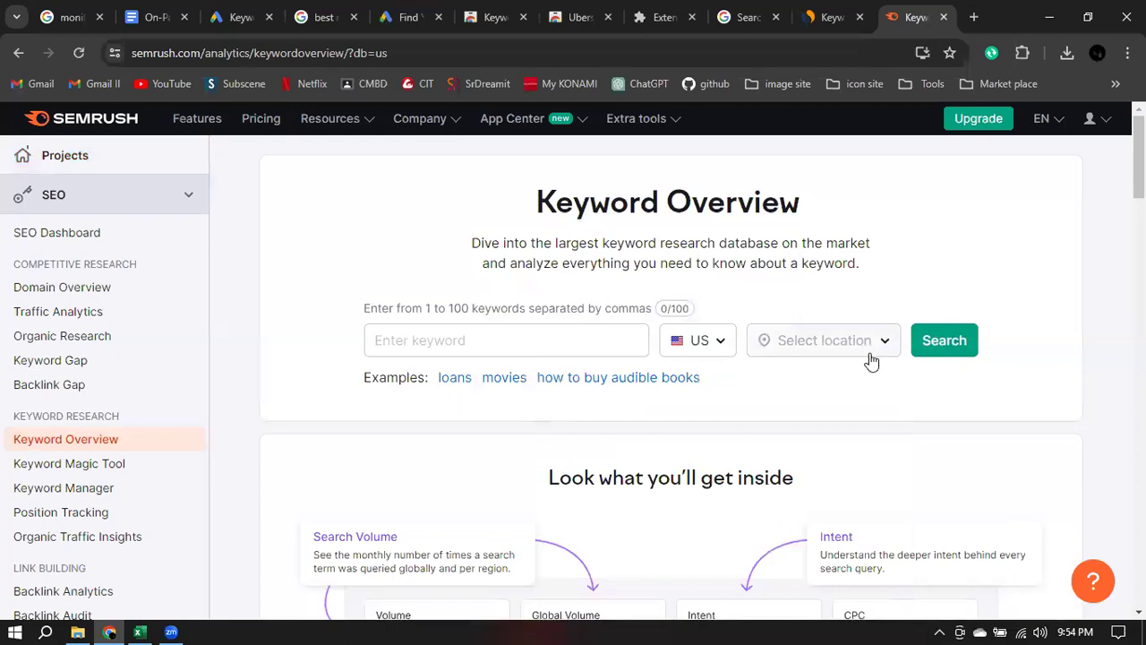
# Search the Keyword Overview locations for "tx" and clear the search again.
pyautogui.click(791, 340)
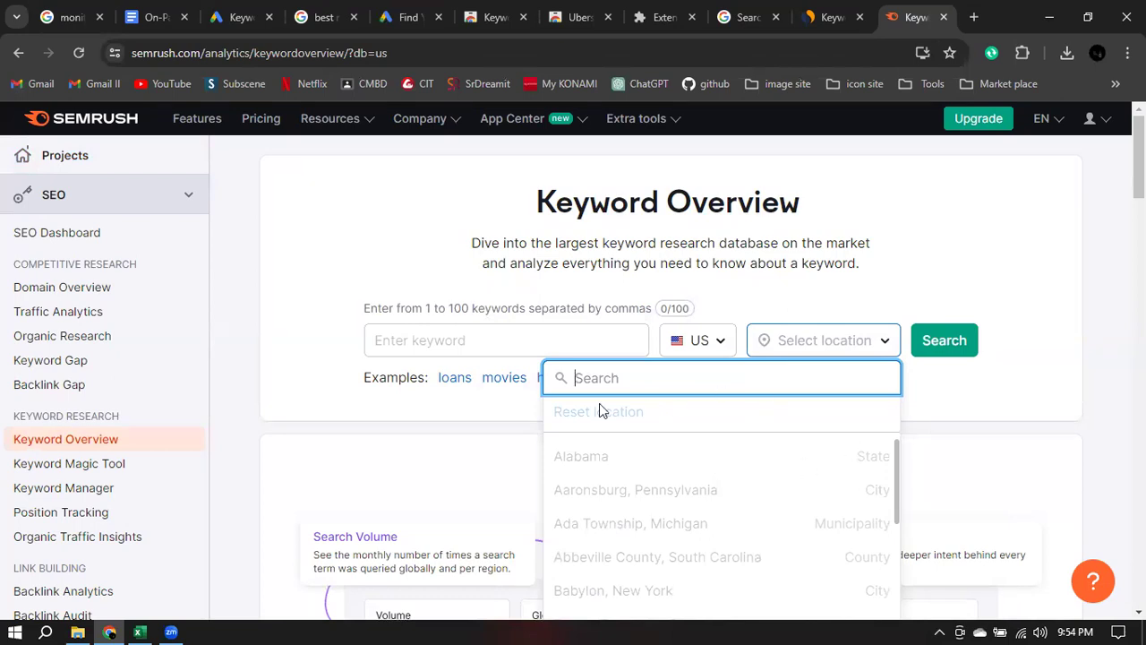
pyautogui.write('tx')
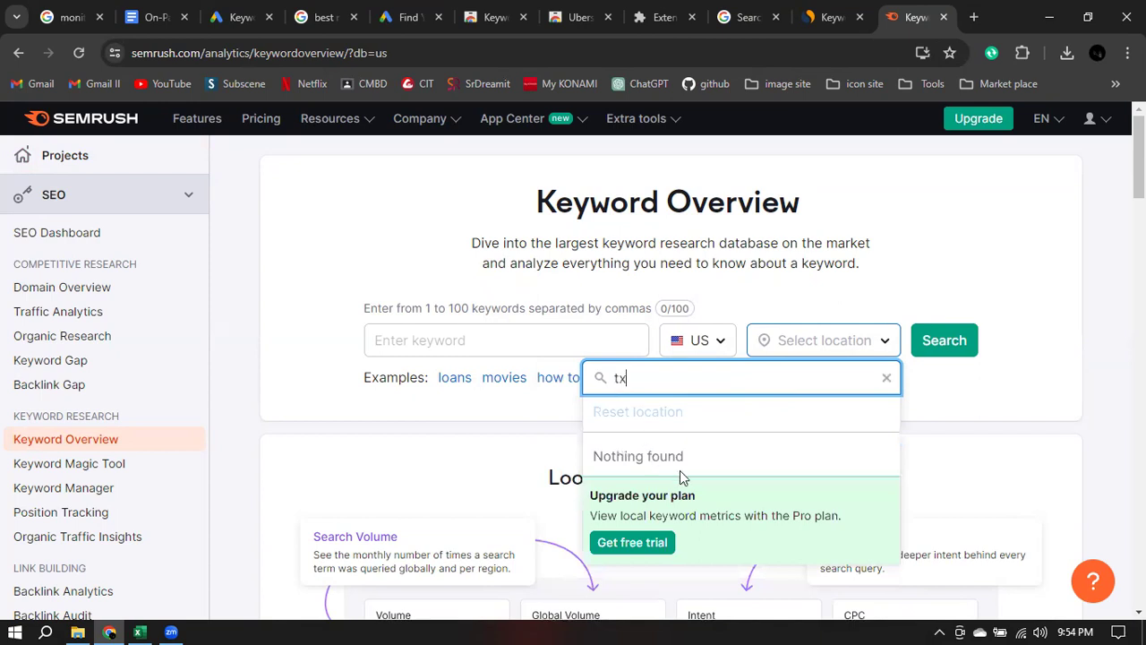
pyautogui.scroll(-2, 680, 470)
pyautogui.scroll(2, 662, 473)
pyautogui.press('BackSpace')
pyautogui.press('BackSpace')
pyautogui.click(729, 361)
# Run a Keyword Overview search for "touch screen monitor" in the US database.
pyautogui.click(440, 342)
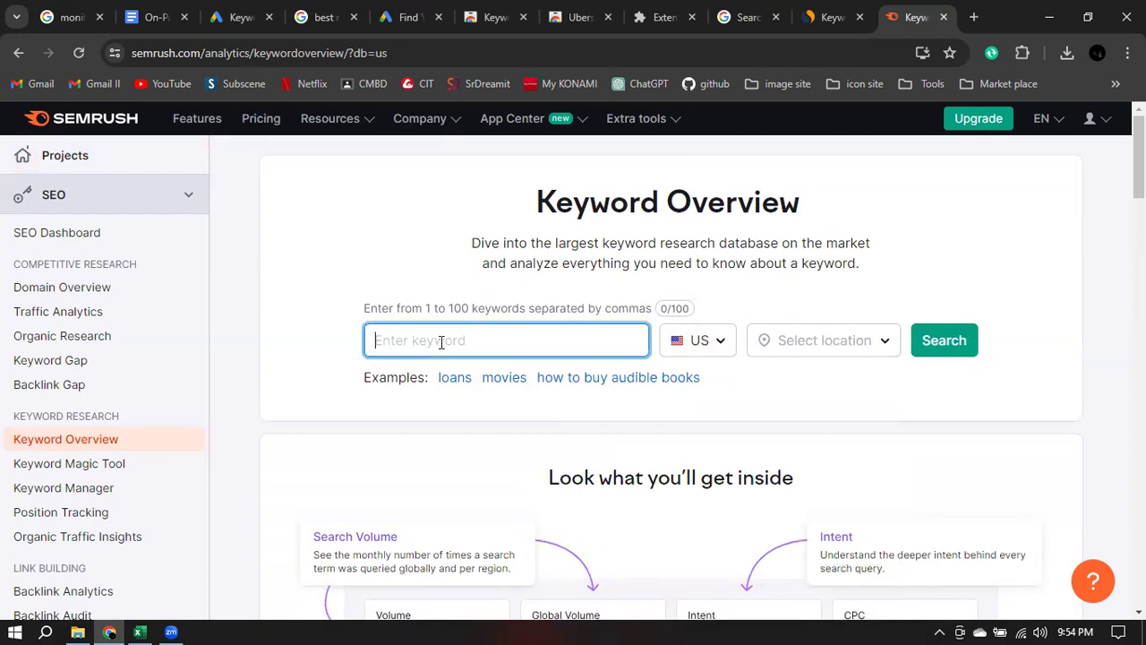
pyautogui.write('mo')
pyautogui.press('BackSpace')
pyautogui.press('BackSpace')
pyautogui.write('touch')
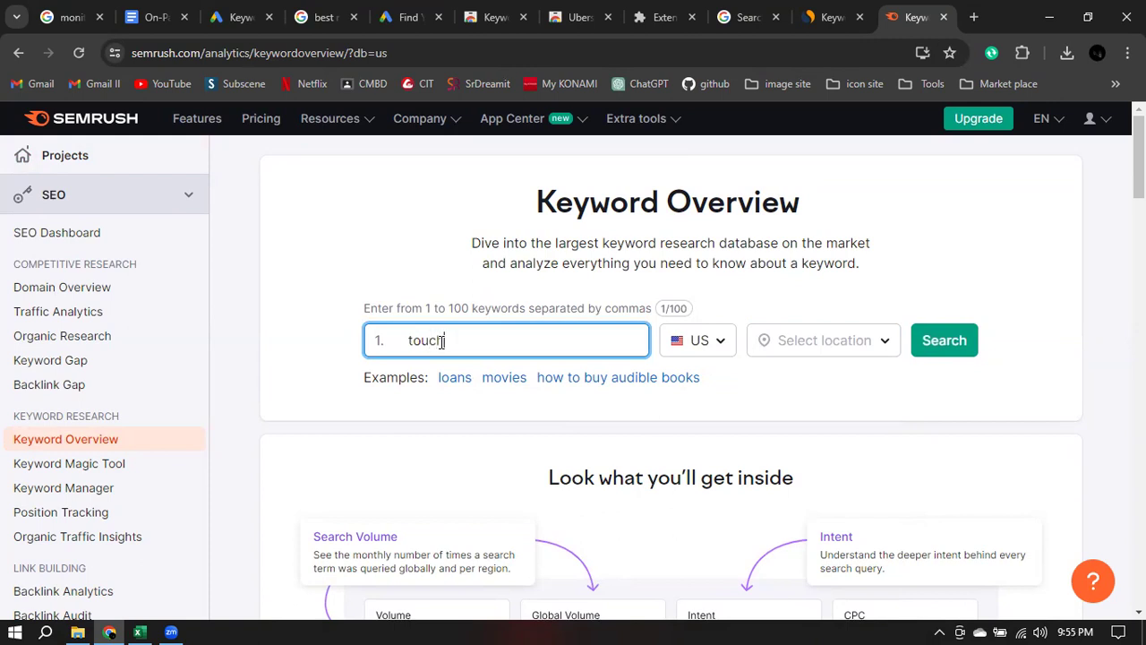
pyautogui.write(' screen monitor')
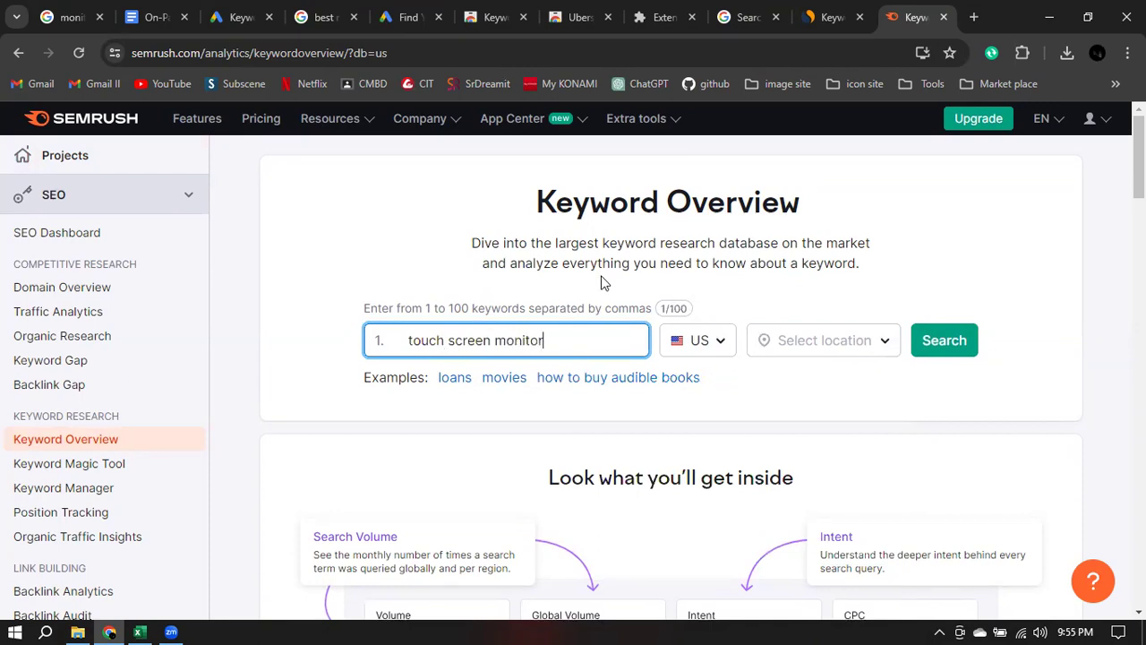
pyautogui.click(965, 356)
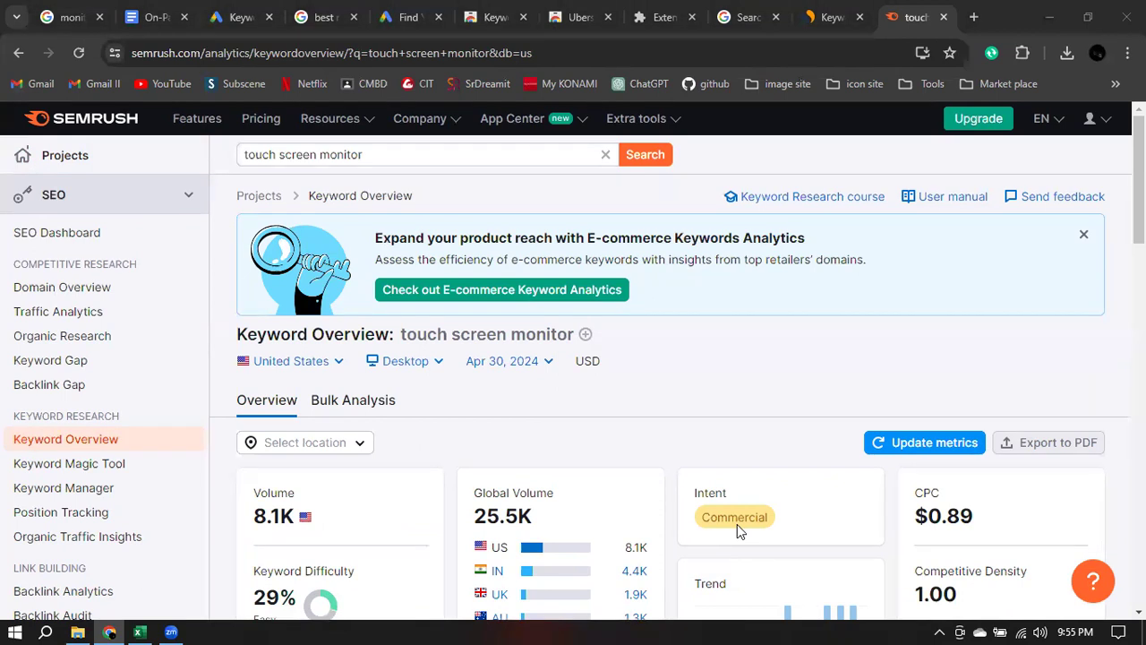
# Review the keyword's volume, difficulty, intent and CPC metrics, and its keyword variations, questions and clusters.
pyautogui.scroll(-1, 544, 295)
pyautogui.scroll(-1, 703, 354)
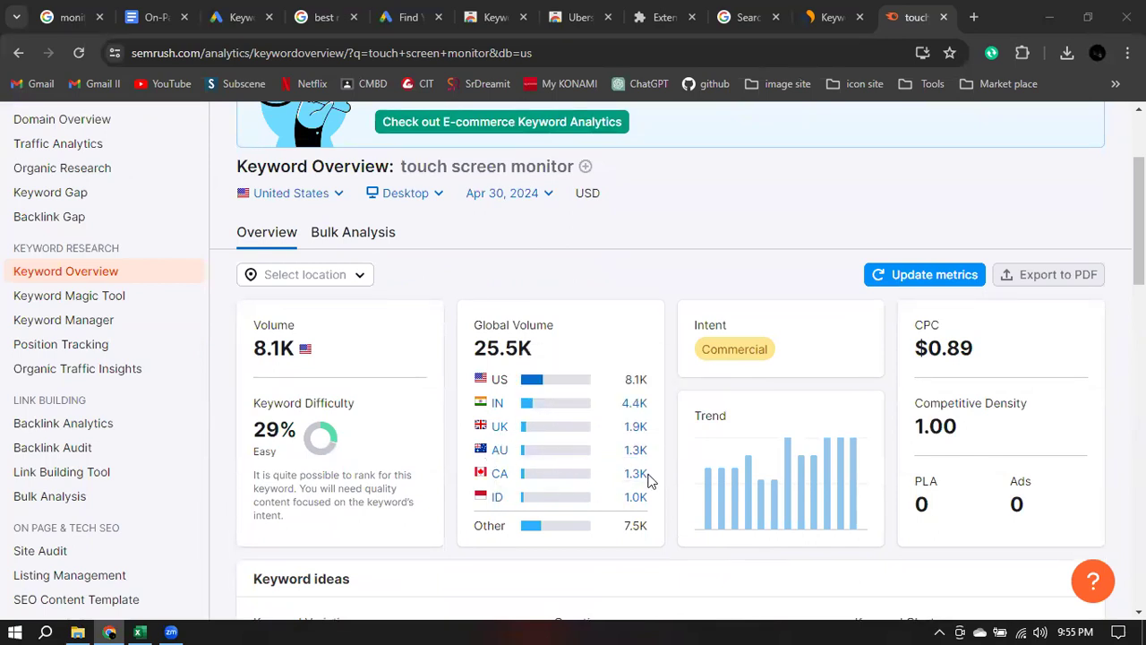
pyautogui.scroll(-1, 571, 451)
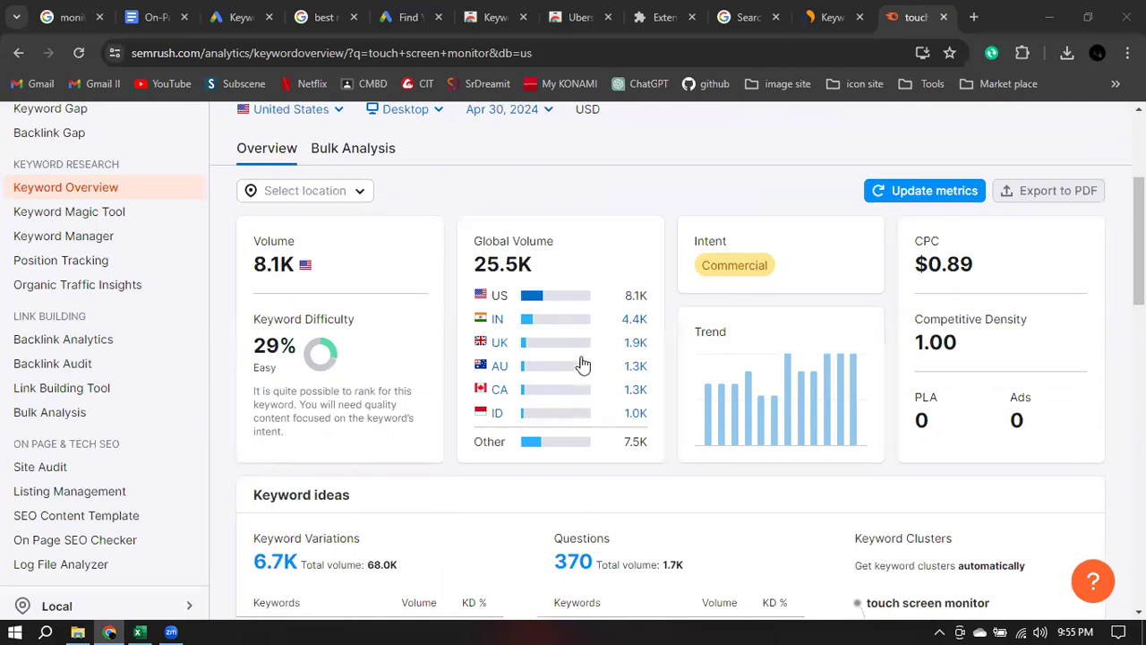
pyautogui.scroll(-3, 582, 364)
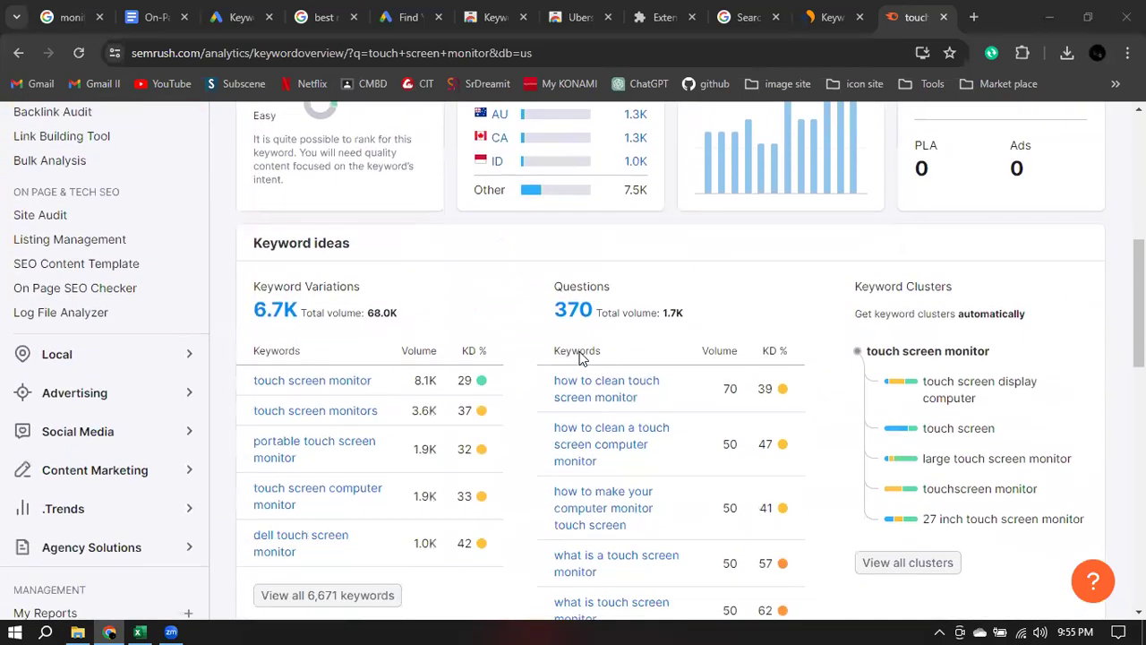
pyautogui.scroll(-1, 580, 356)
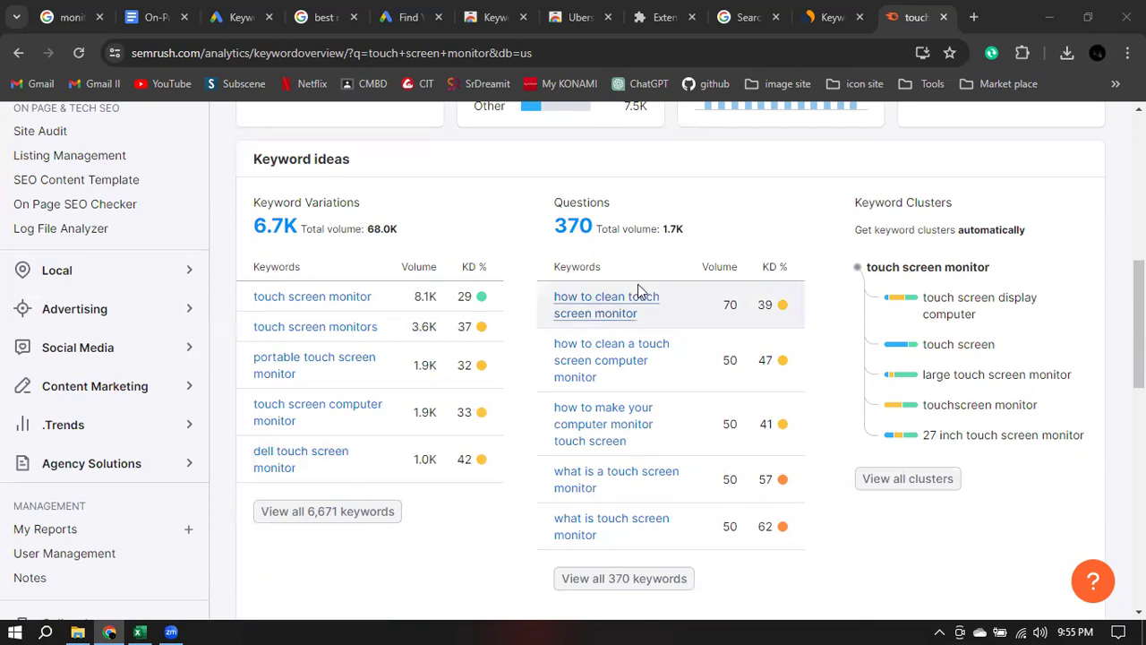
# Open the full list of keyword variations for "touch screen monitor" and review the keywords, volumes, difficulty and total keyword count.
pyautogui.click(327, 524)
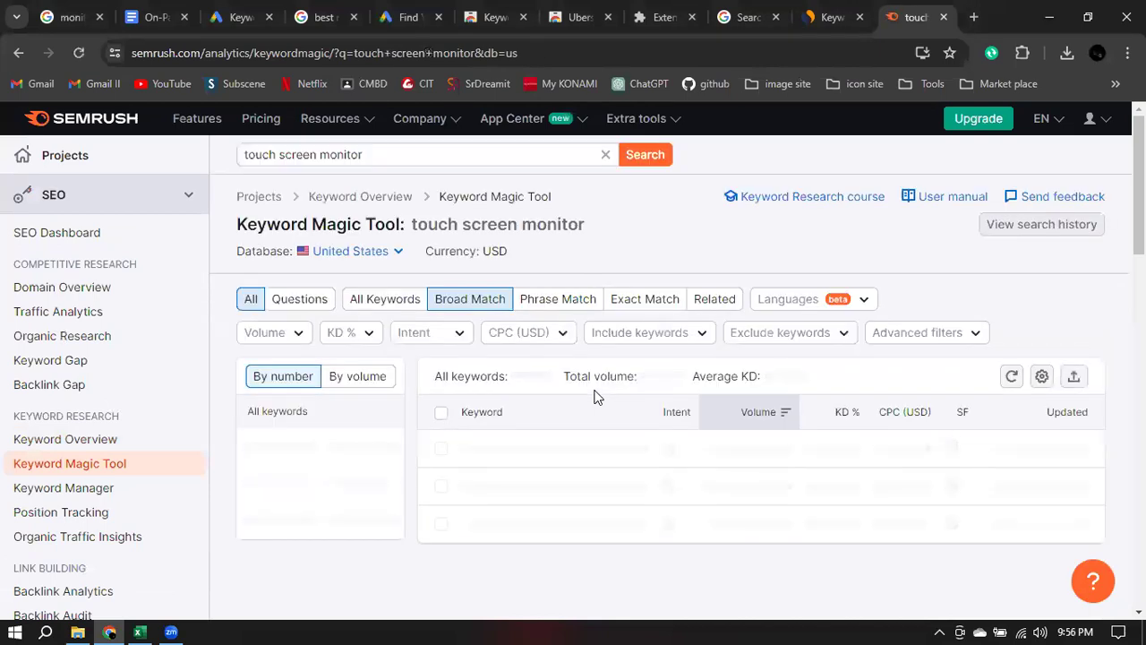
pyautogui.scroll(-6, 595, 397)
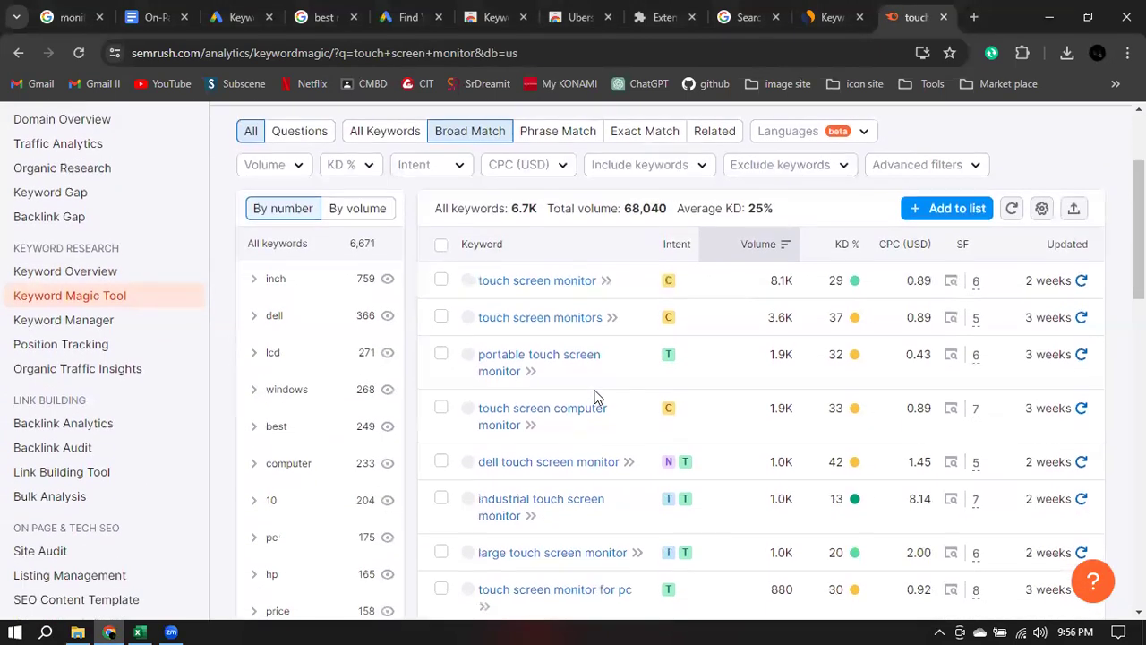
pyautogui.scroll(8, 595, 397)
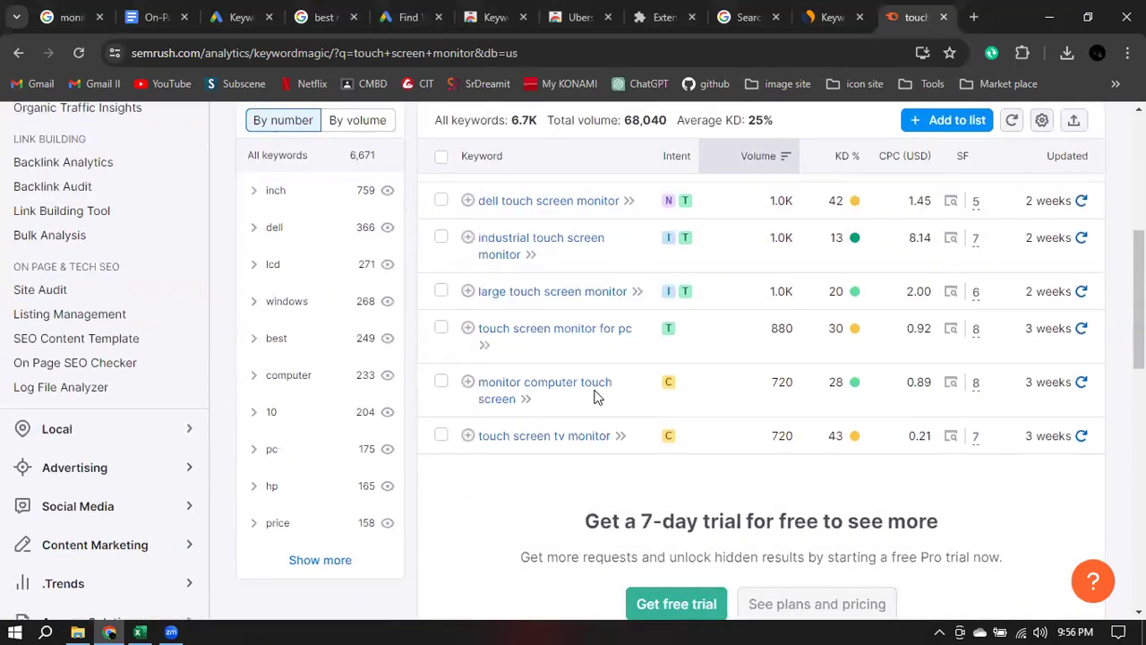
pyautogui.scroll(2, 591, 486)
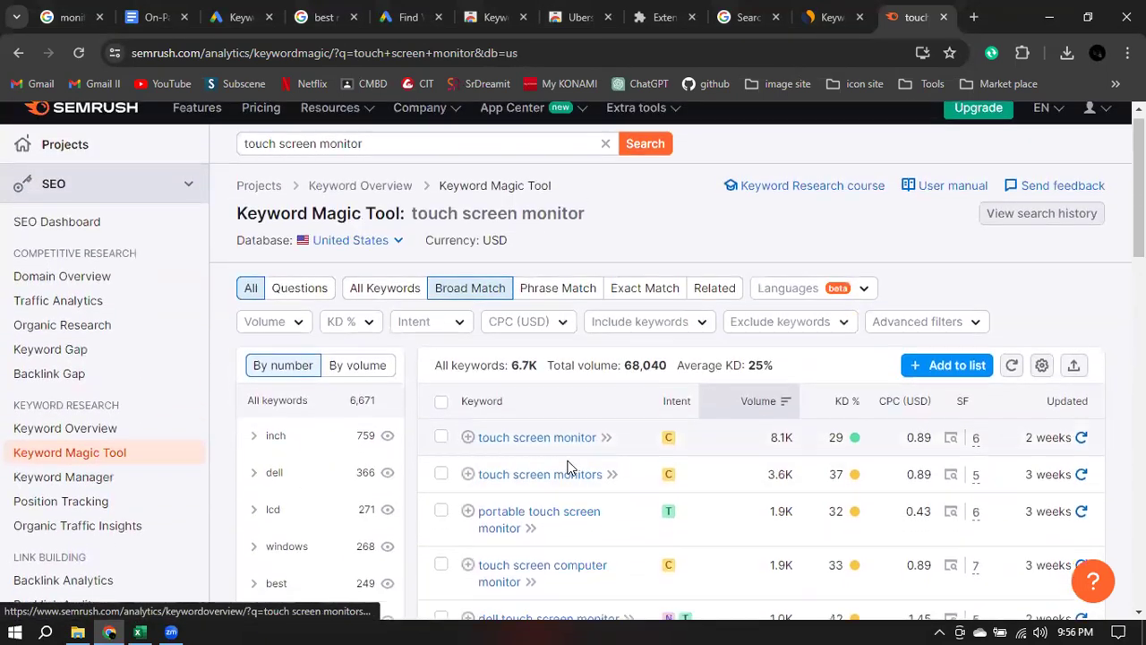
pyautogui.scroll(-3, 582, 365)
pyautogui.scroll(-2, 582, 366)
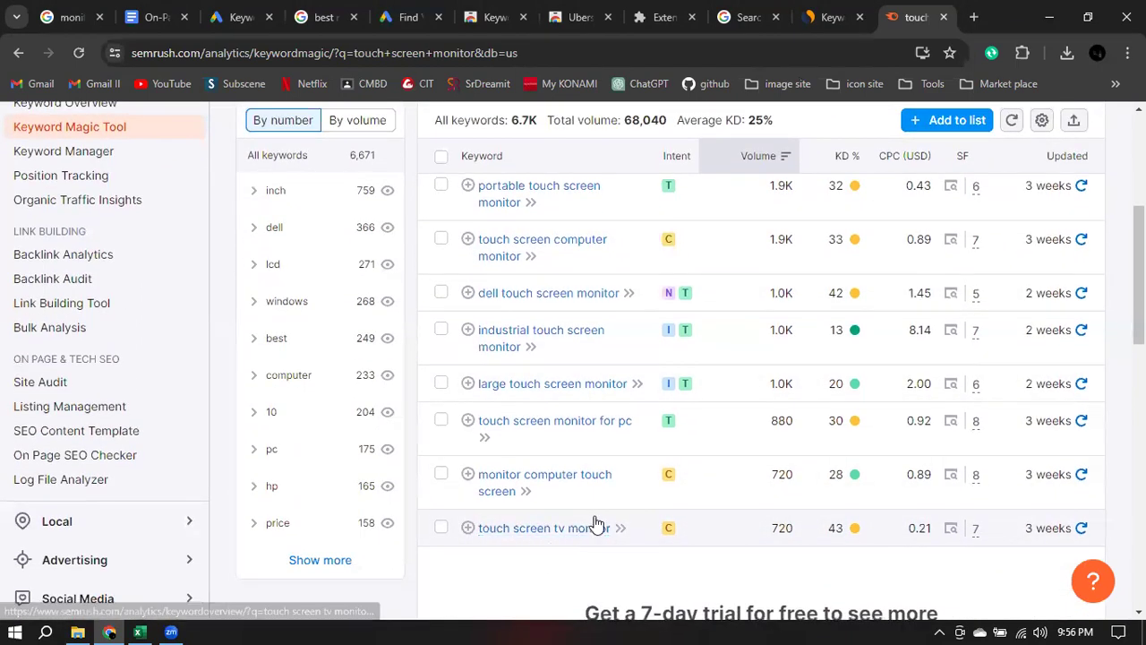
pyautogui.scroll(-2, 591, 525)
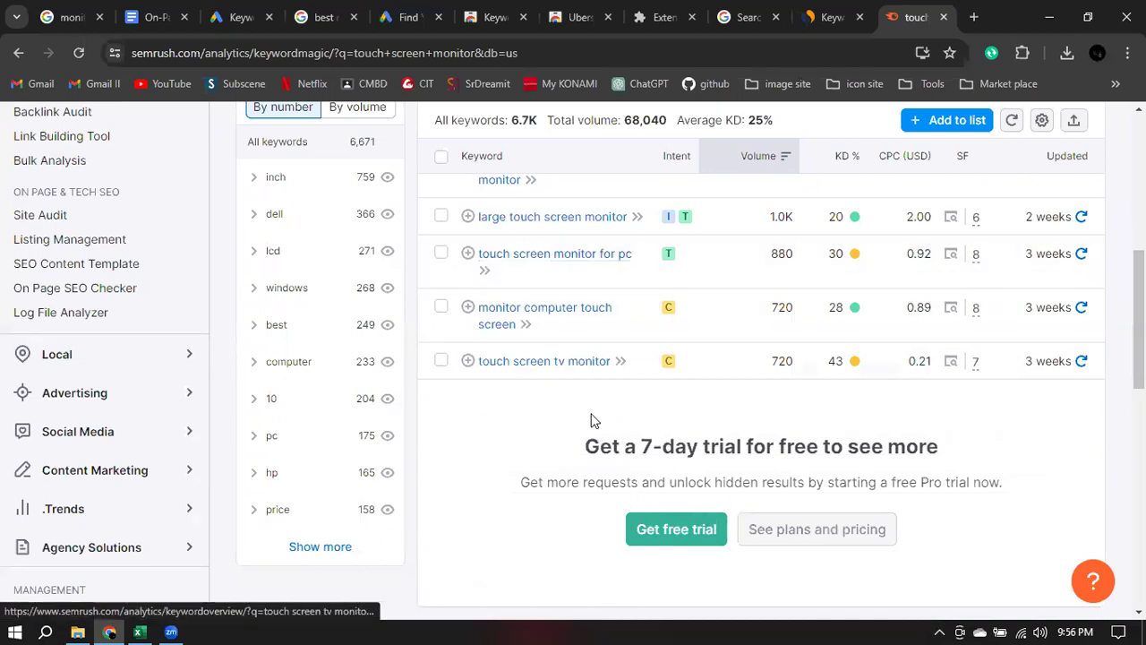
pyautogui.scroll(6, 591, 417)
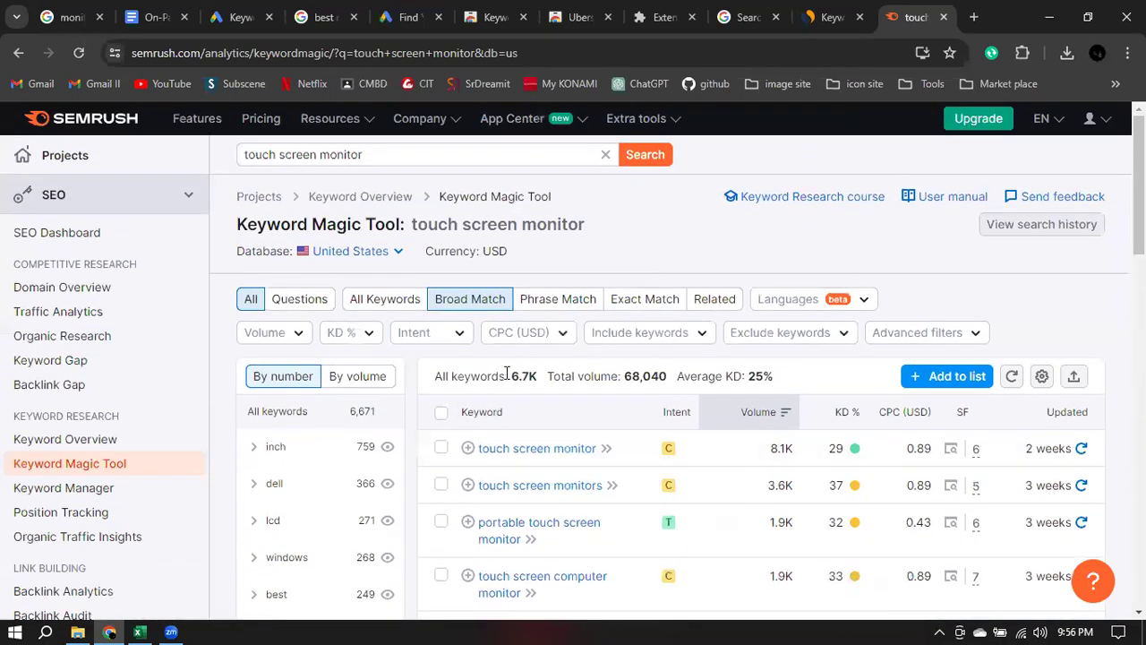
pyautogui.moveTo(506, 376); pyautogui.dragTo(577, 376)
pyautogui.click(825, 377)
pyautogui.scroll(-5, 813, 384)
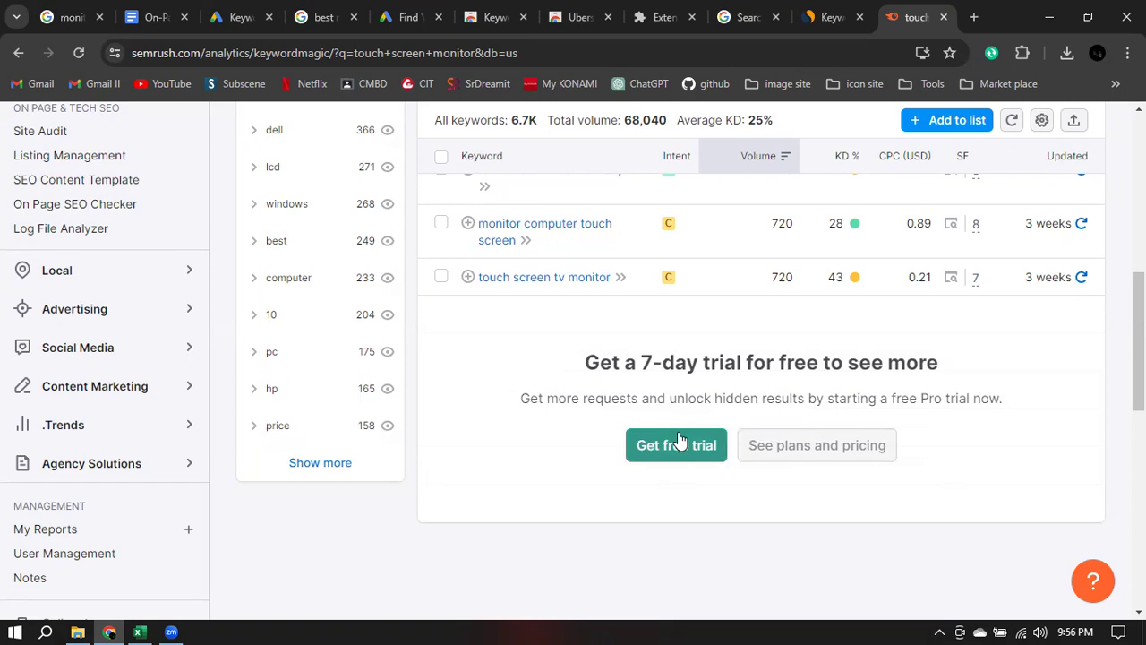
# View the Semrush plans and pricing, compare the Pro, Guru and Business features, and close the plan overview.
pyautogui.click(815, 459)
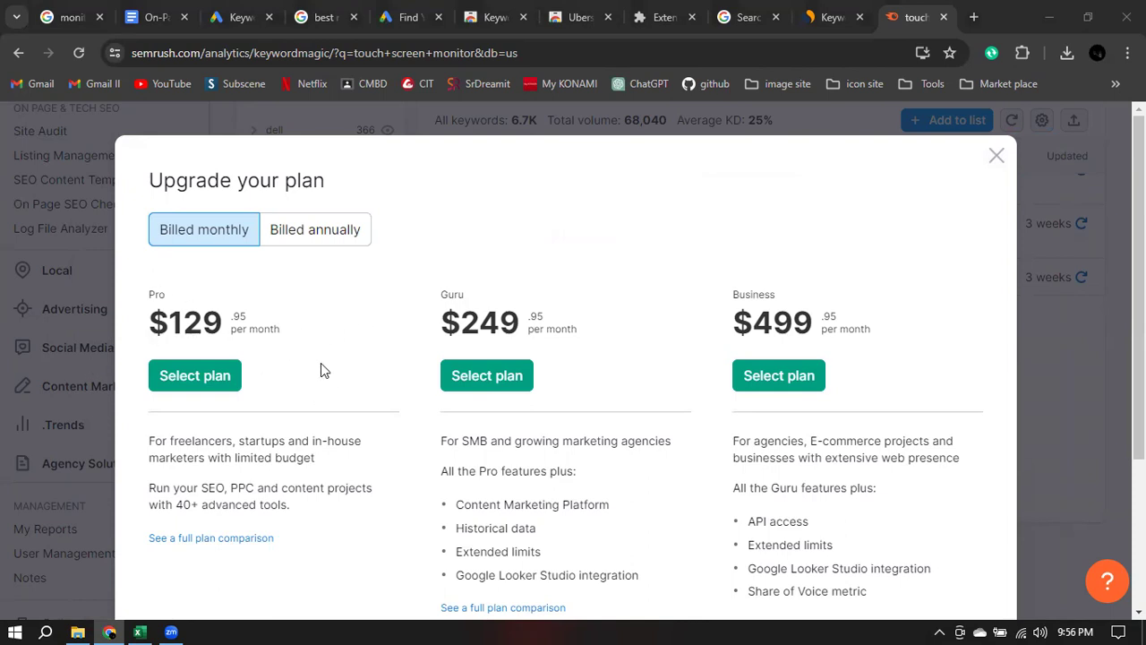
pyautogui.scroll(-5, 340, 367)
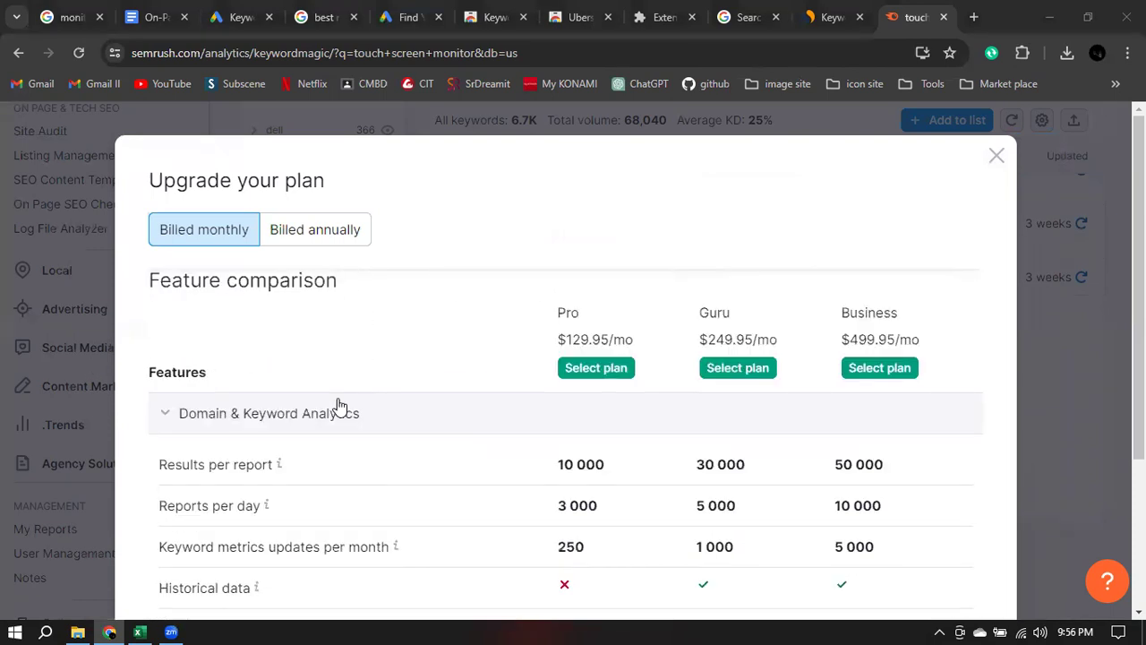
pyautogui.scroll(2, 338, 399)
pyautogui.scroll(3, 340, 392)
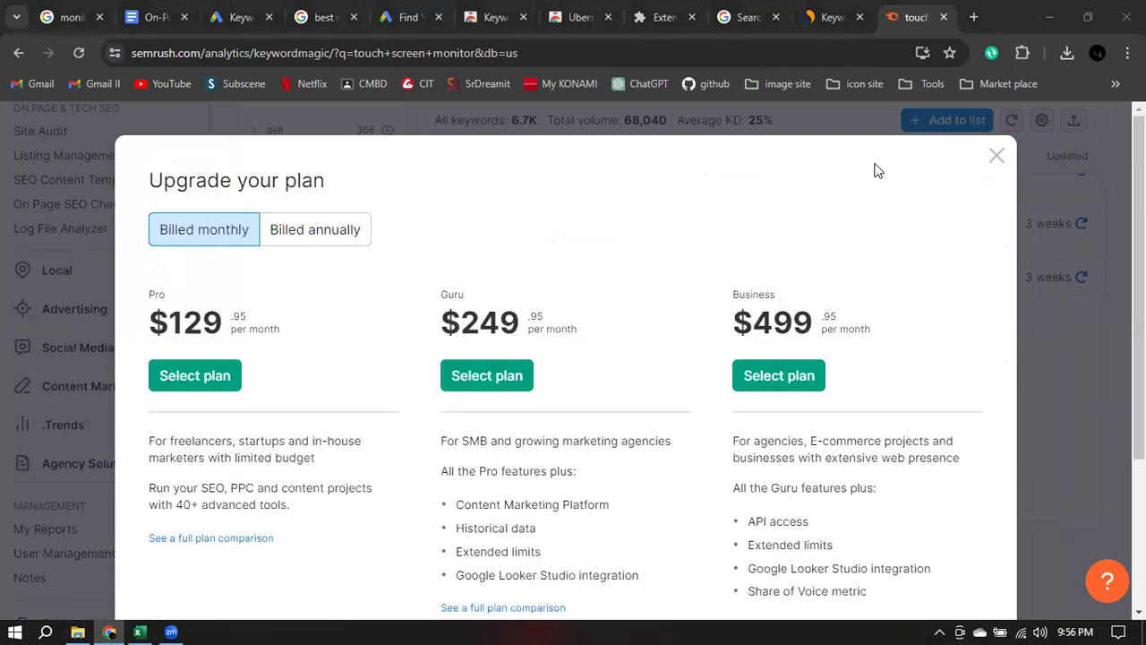
pyautogui.click(994, 156)
pyautogui.scroll(8, 503, 294)
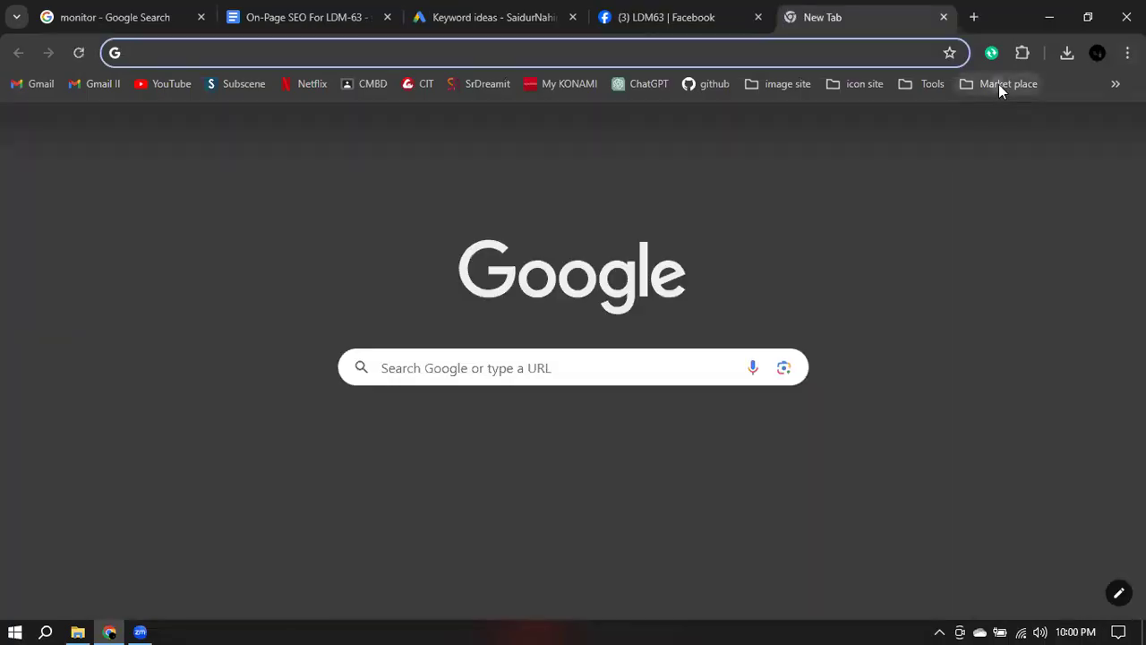
# Open Fiverr from the saved marketplace bookmarks and search its services for "on page seo".
pyautogui.click(1000, 84)
pyautogui.press('Escape')
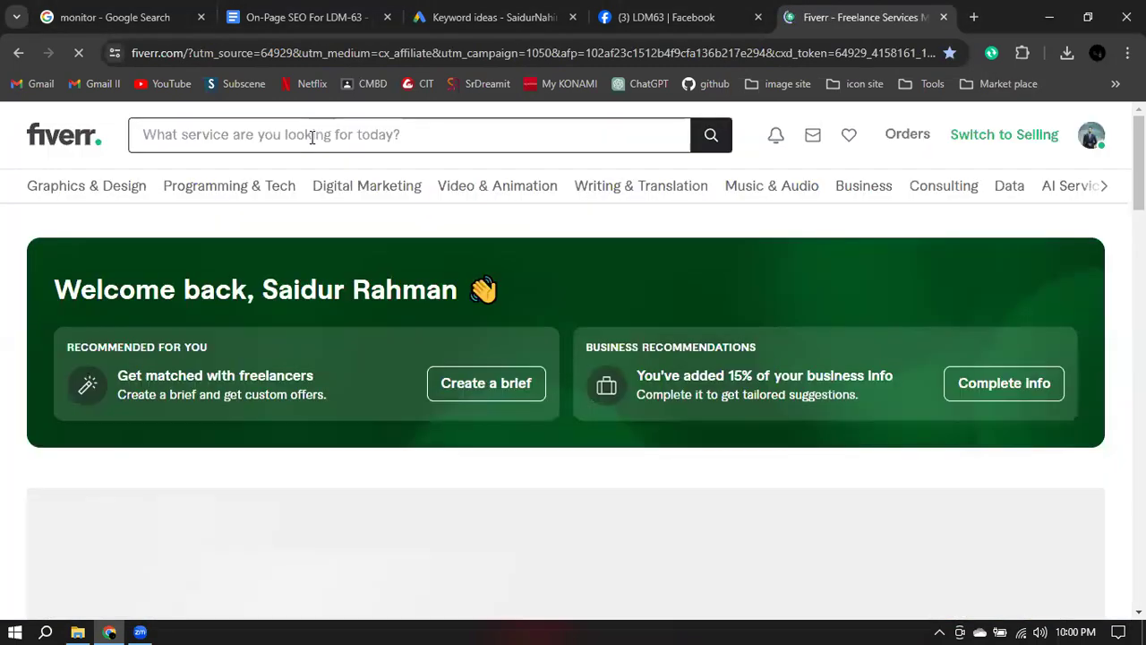
pyautogui.click(312, 136)
pyautogui.write('on ')
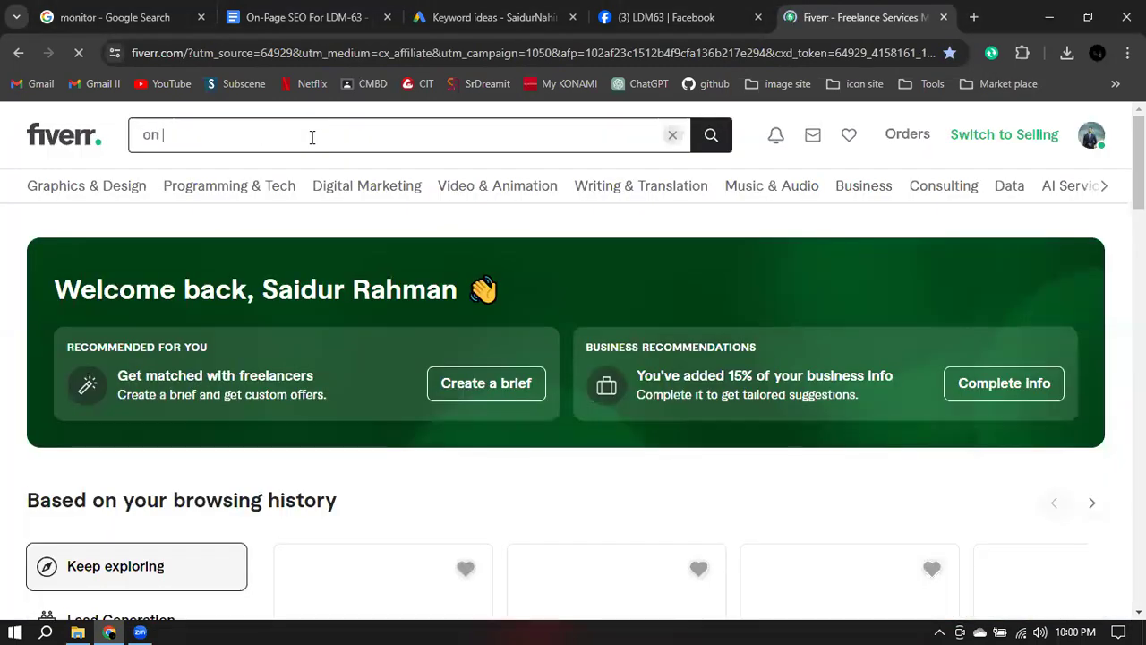
pyautogui.write('page seo')
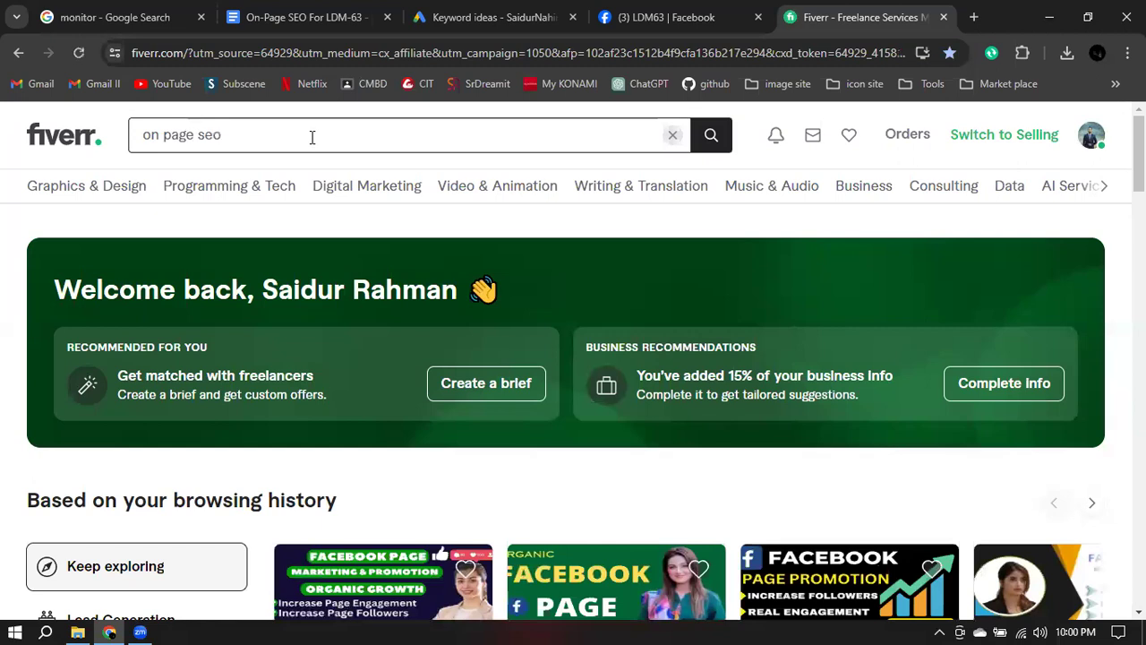
pyautogui.press('Return')
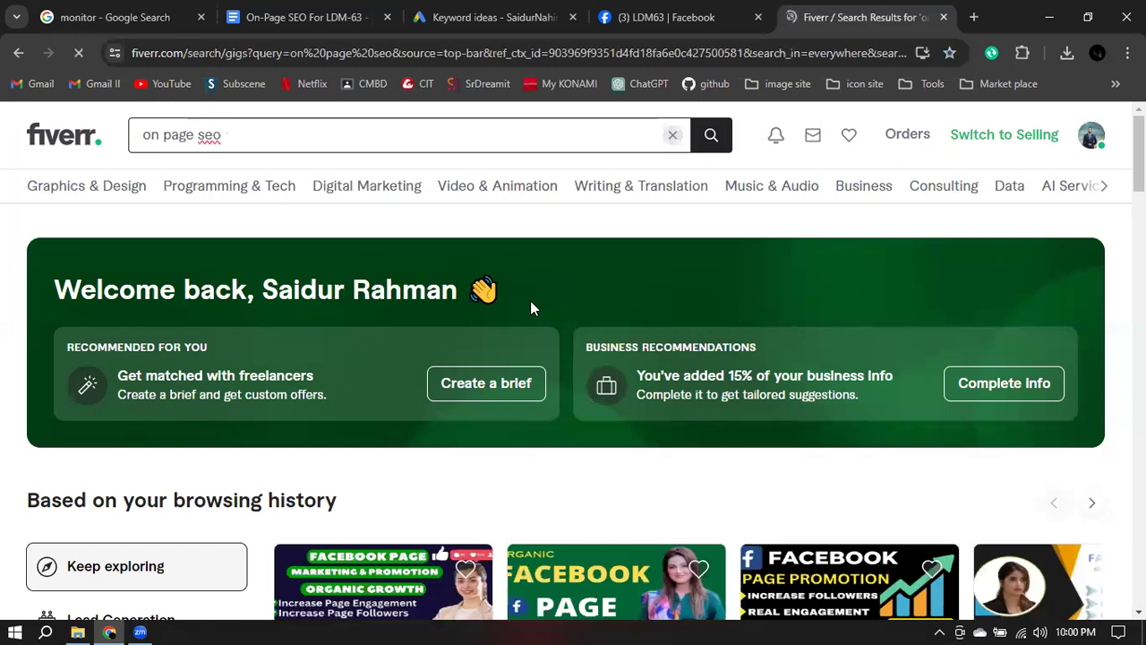
# Open each of the first four on-page SEO gigs from the search results in its own new tab.
pyautogui.scroll(-3, 524, 295)
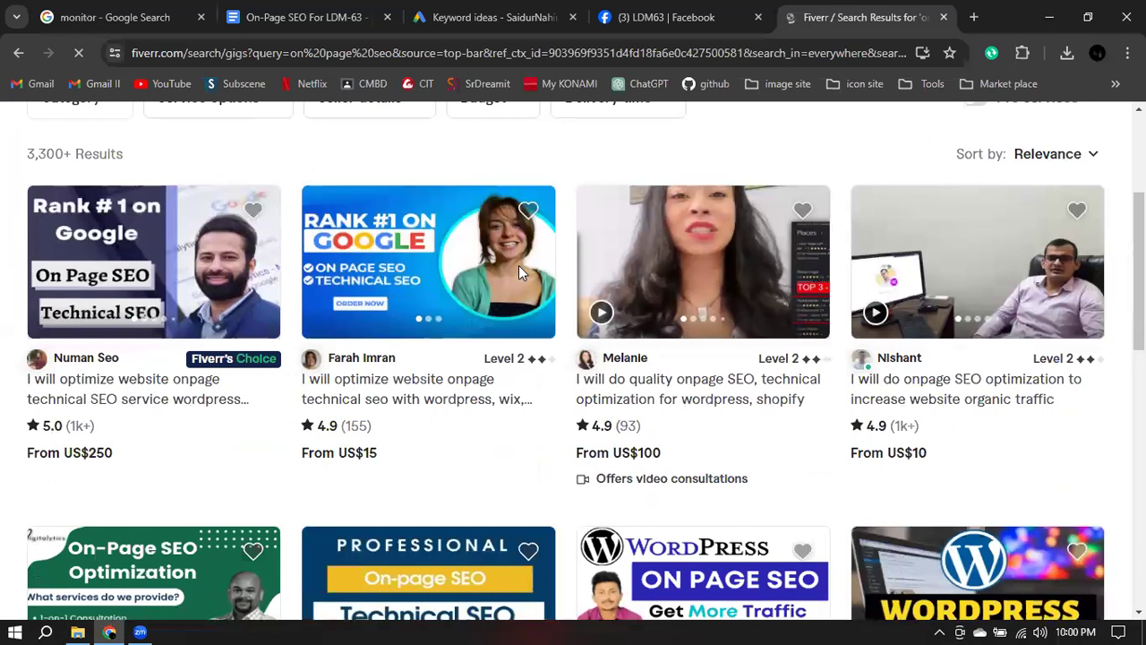
pyautogui.scroll(-1, 518, 265)
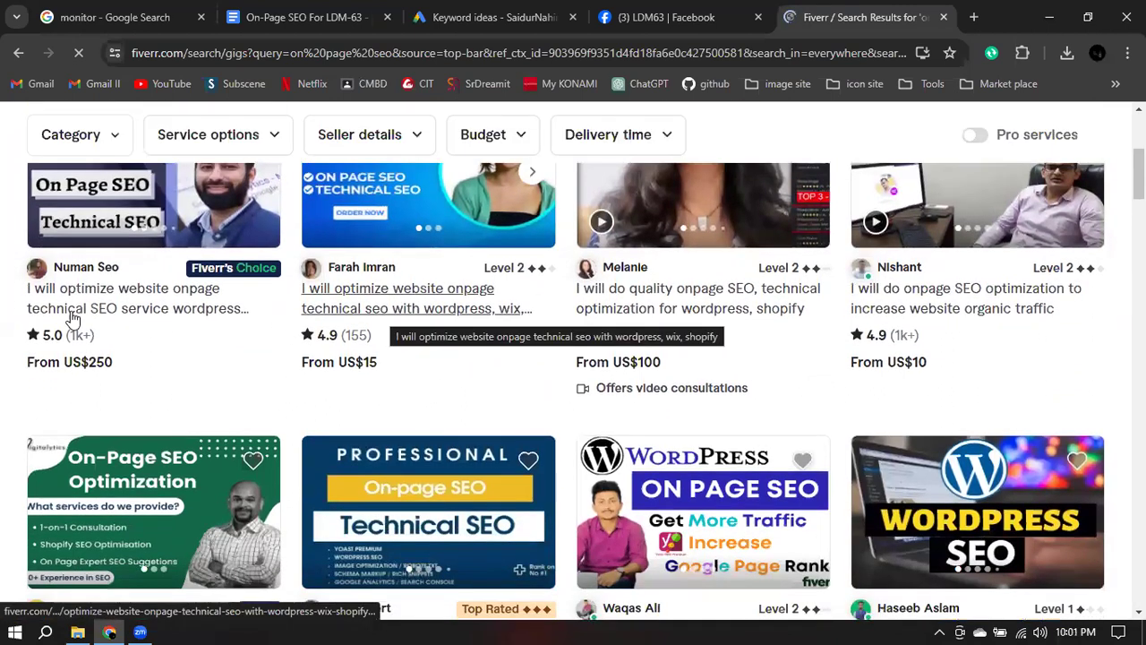
pyautogui.rightClick(85, 305)
pyautogui.click(120, 320)
pyautogui.rightClick(410, 303)
pyautogui.click(470, 313)
pyautogui.rightClick(672, 309)
pyautogui.click(737, 312)
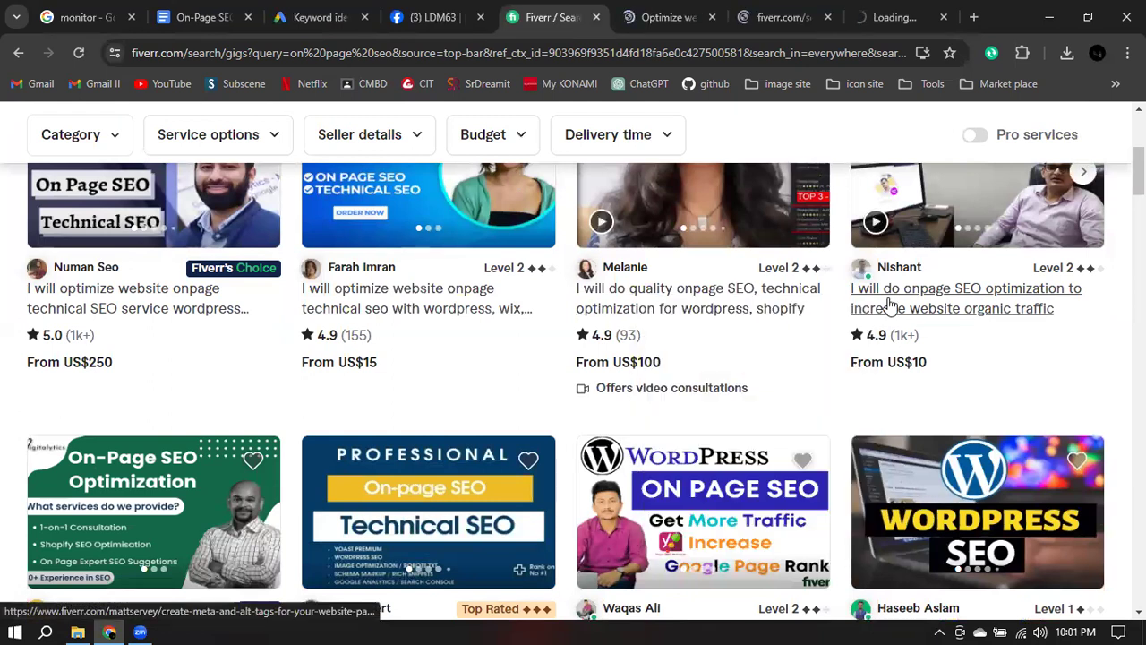
pyautogui.rightClick(889, 304)
pyautogui.click(938, 315)
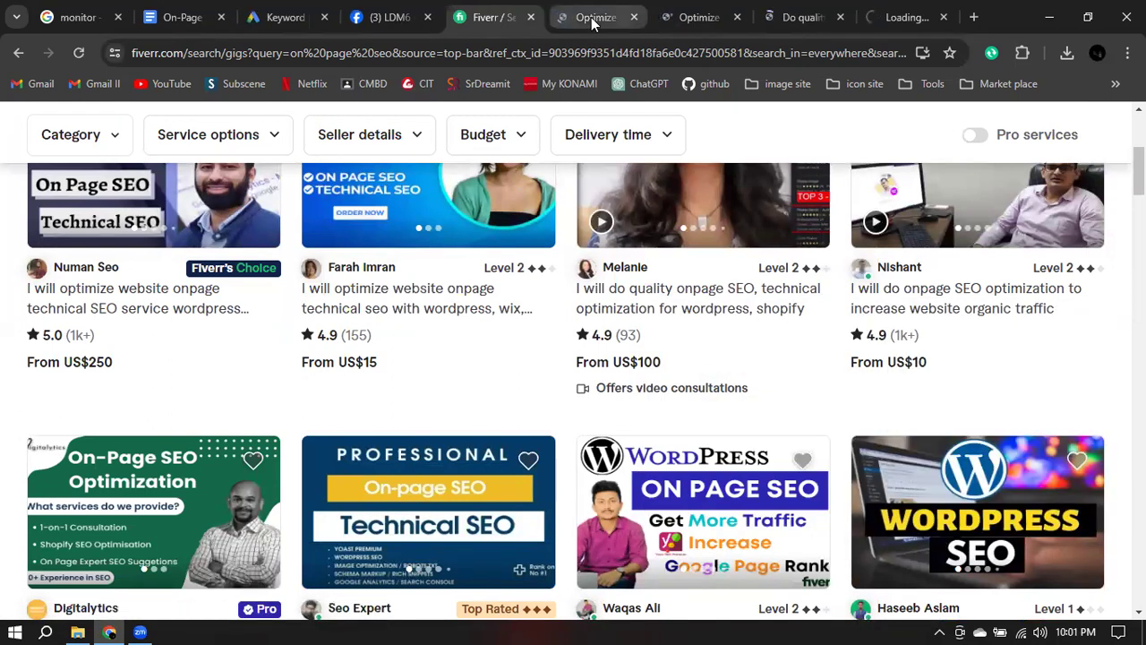
# View the first opened gig and examine its title, highlighting the service wording and the platform name "shopify".
pyautogui.click(591, 19)
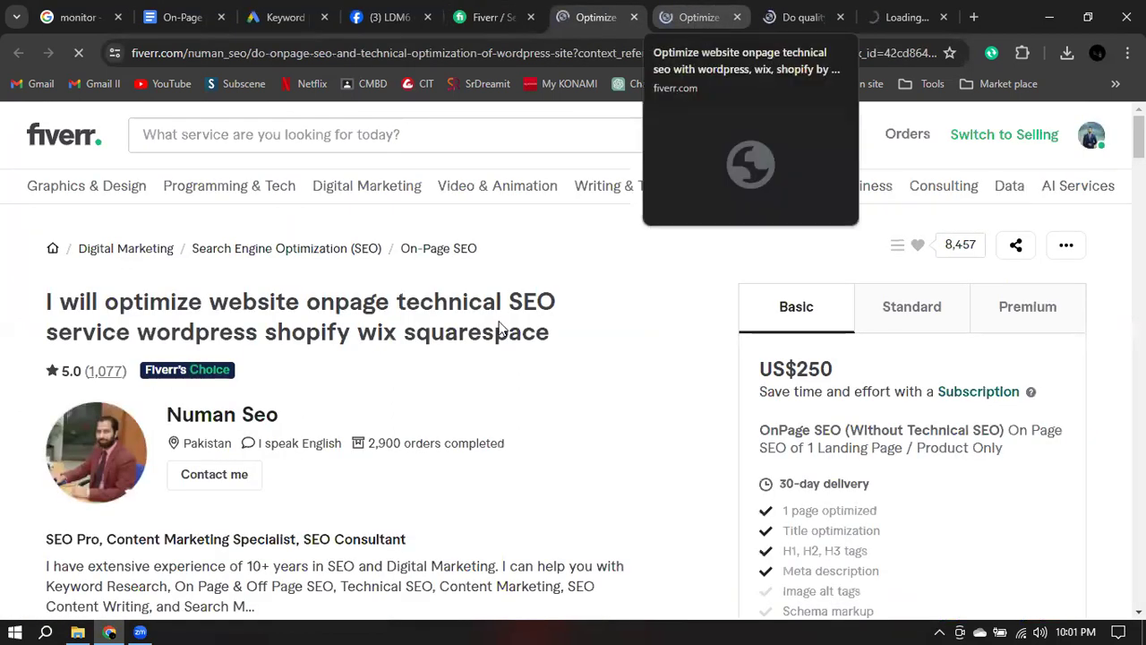
pyautogui.scroll(-1, 666, 295)
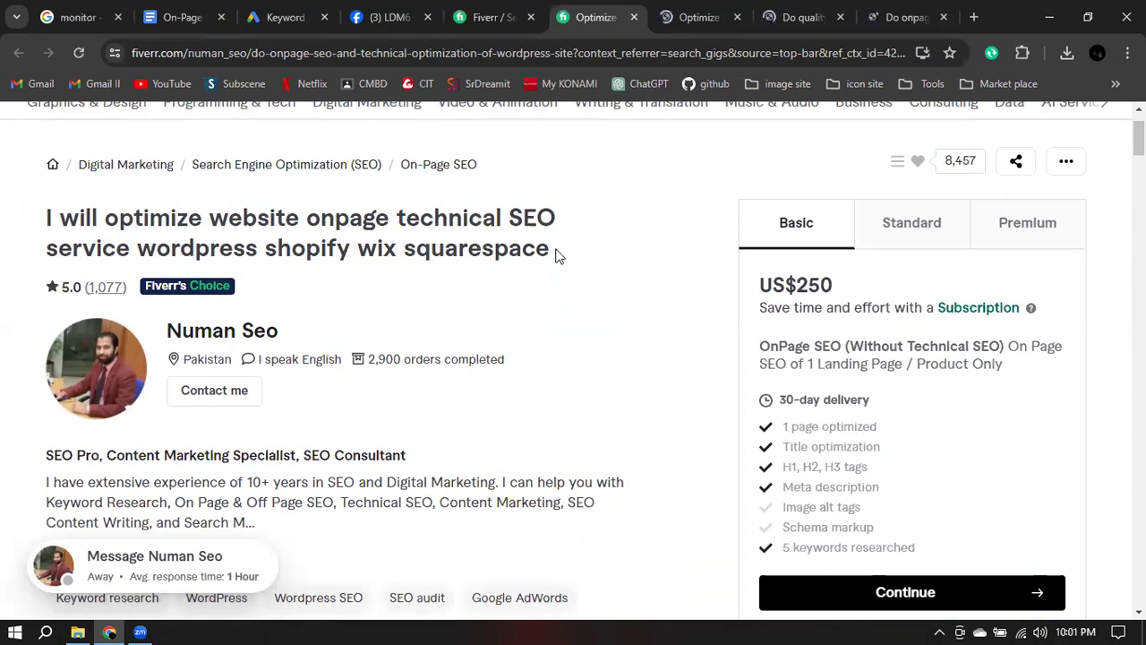
pyautogui.moveTo(556, 256); pyautogui.dragTo(213, 219)
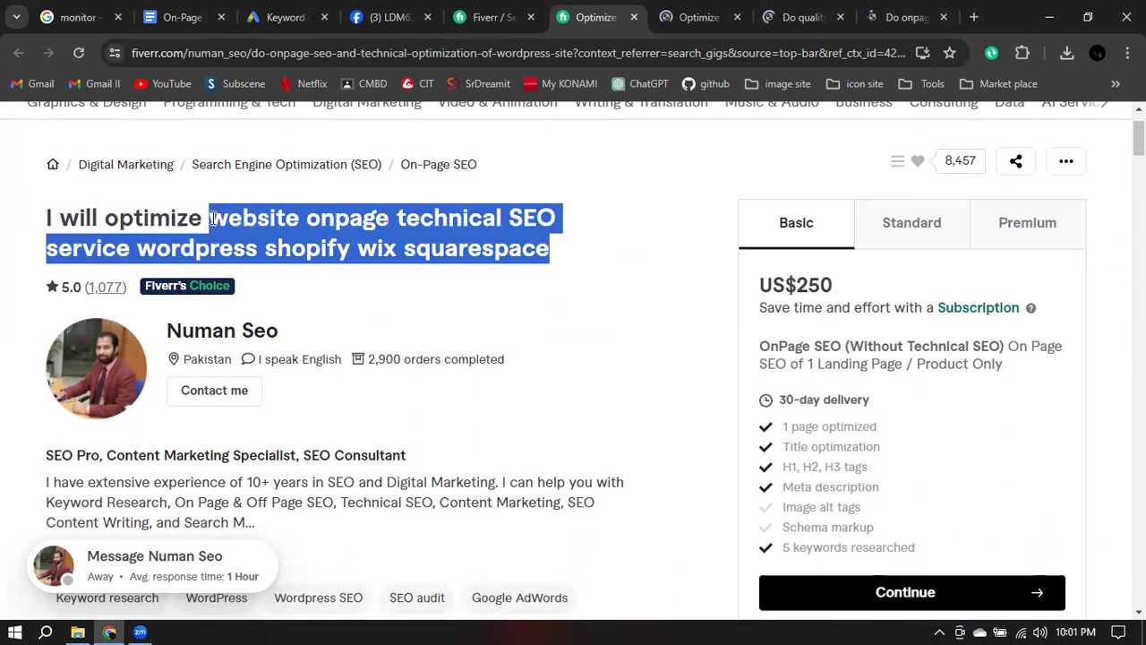
pyautogui.click(188, 240)
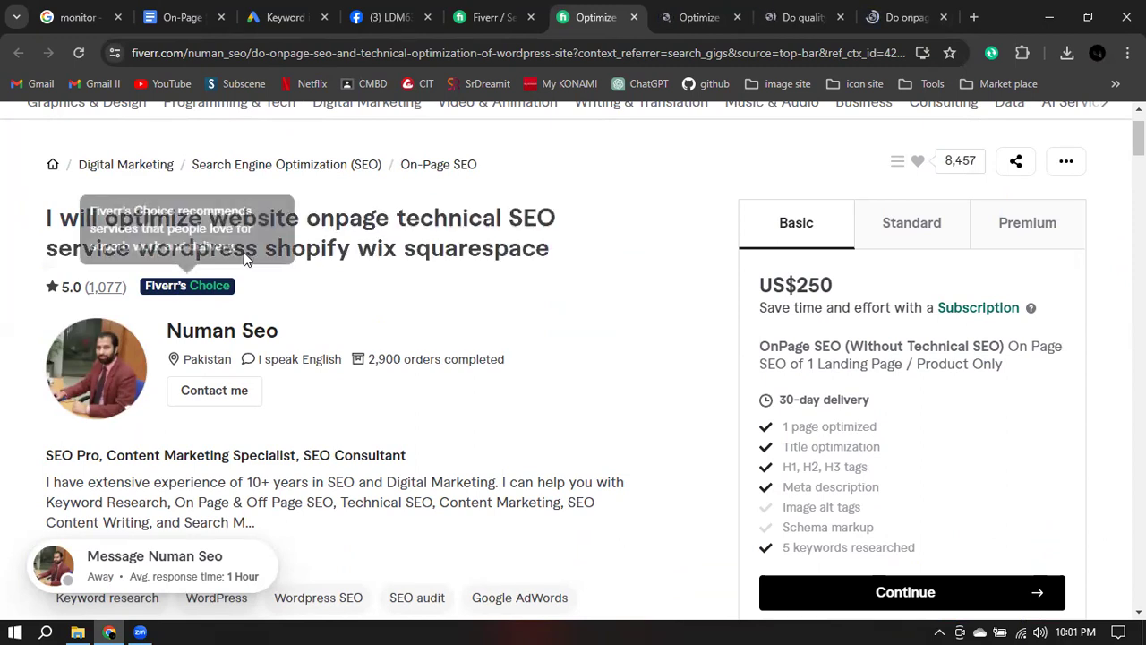
pyautogui.moveTo(265, 249); pyautogui.dragTo(358, 246)
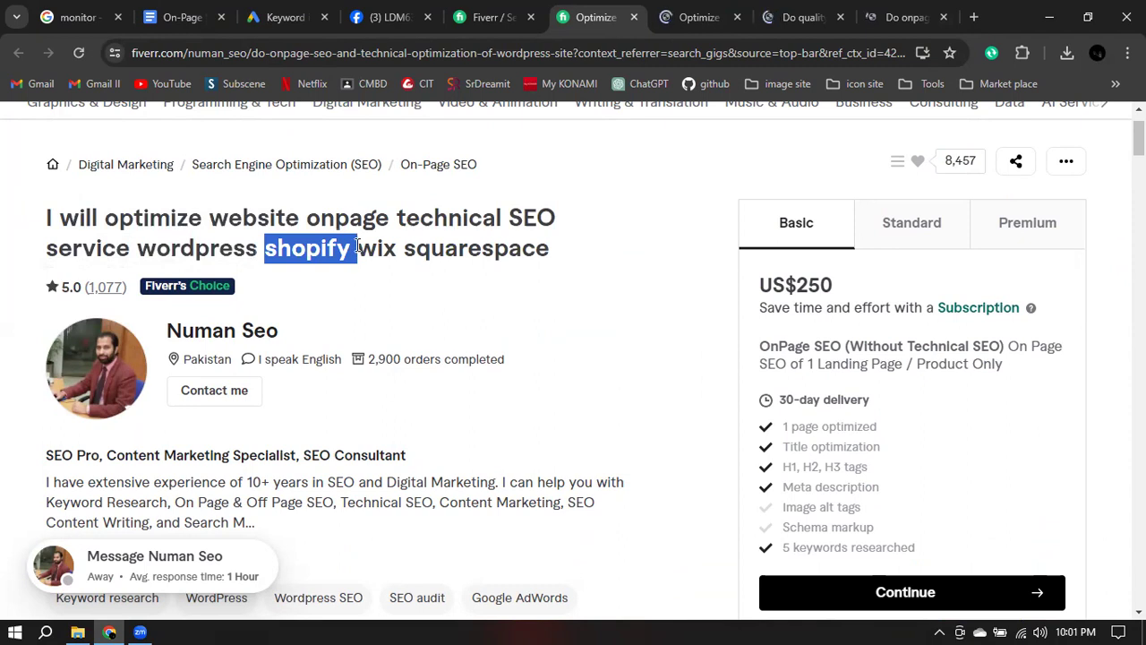
pyautogui.click(478, 265)
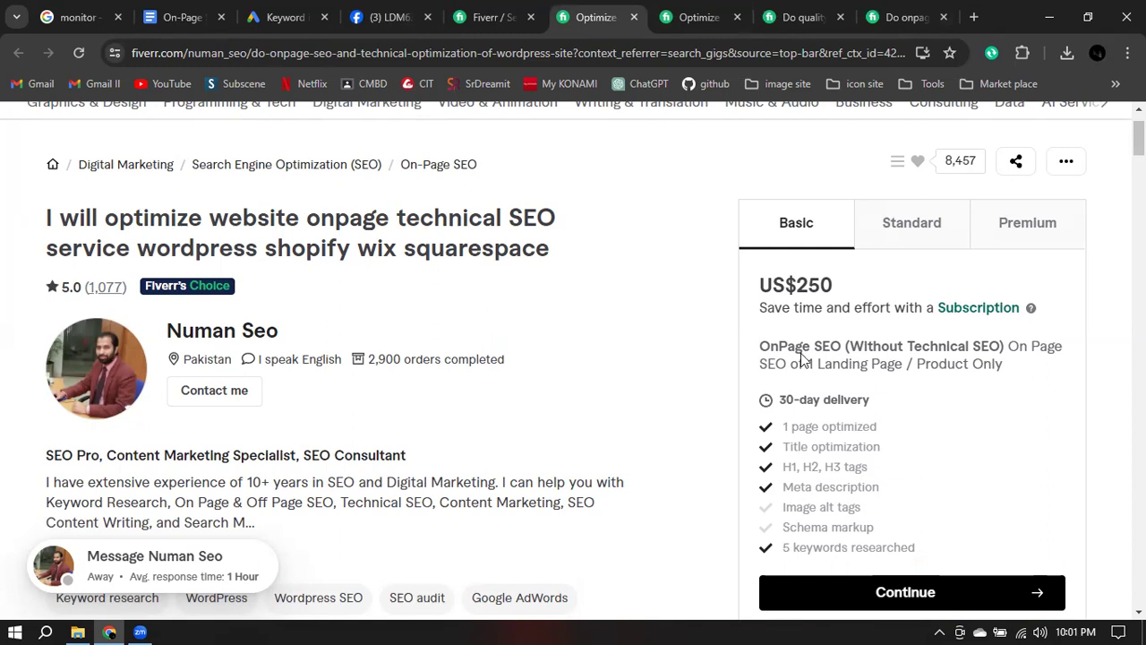
# Review the first gig's Basic package item by item, from page and title optimization through schema markup to keyword research.
pyautogui.scroll(-2, 803, 358)
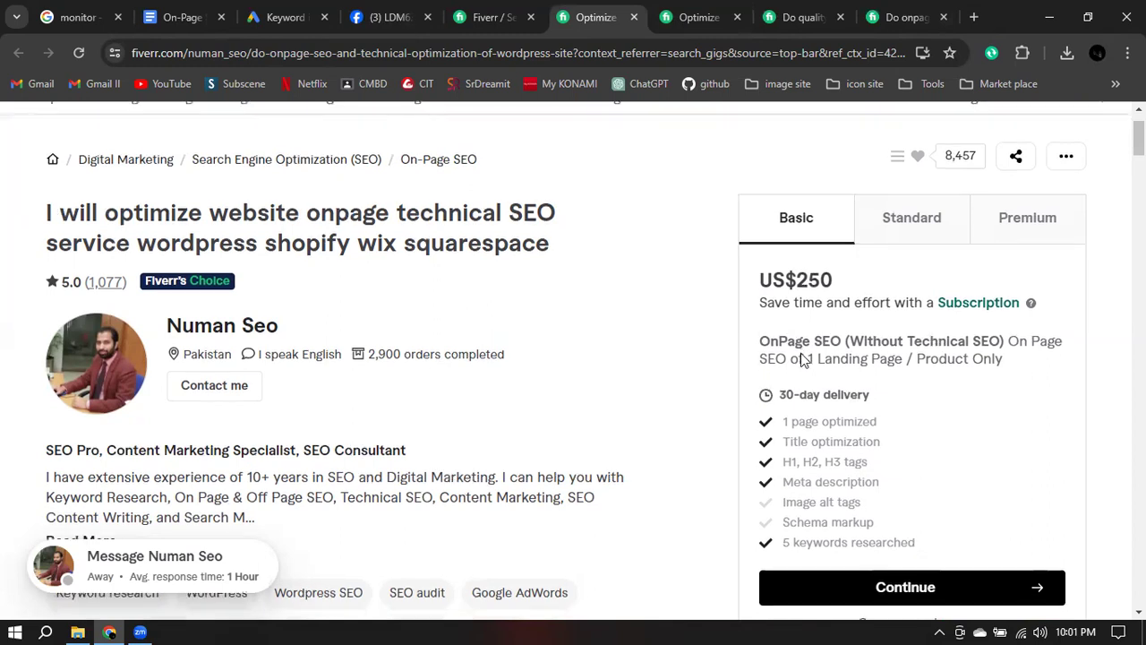
pyautogui.moveTo(788, 261); pyautogui.dragTo(876, 263)
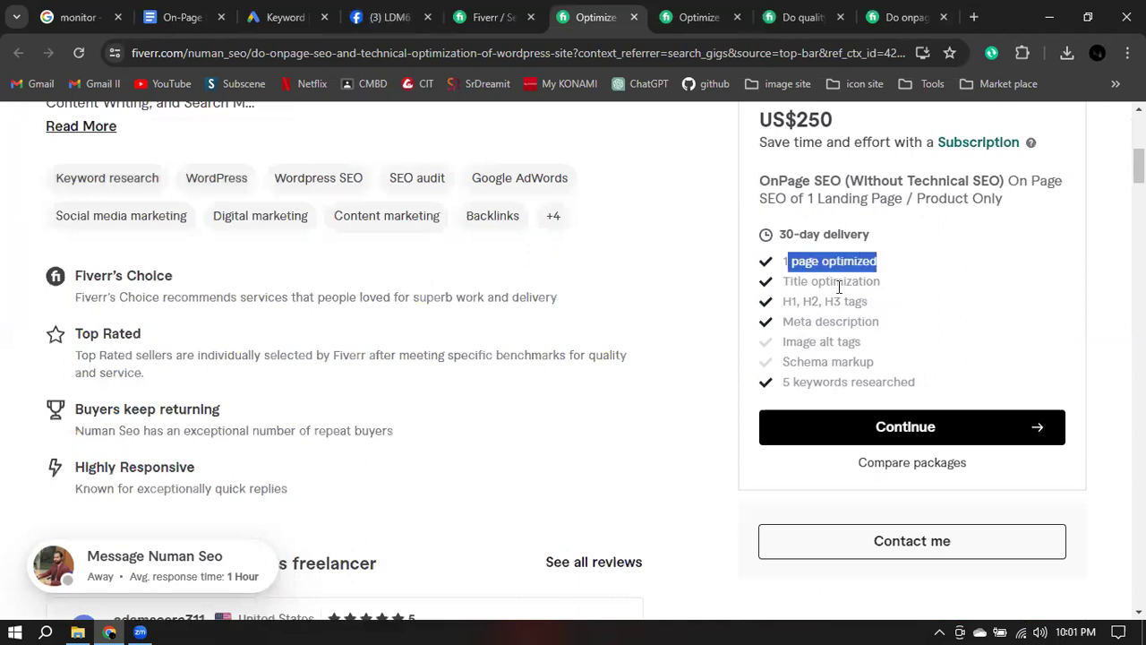
pyautogui.moveTo(785, 283); pyautogui.dragTo(880, 311)
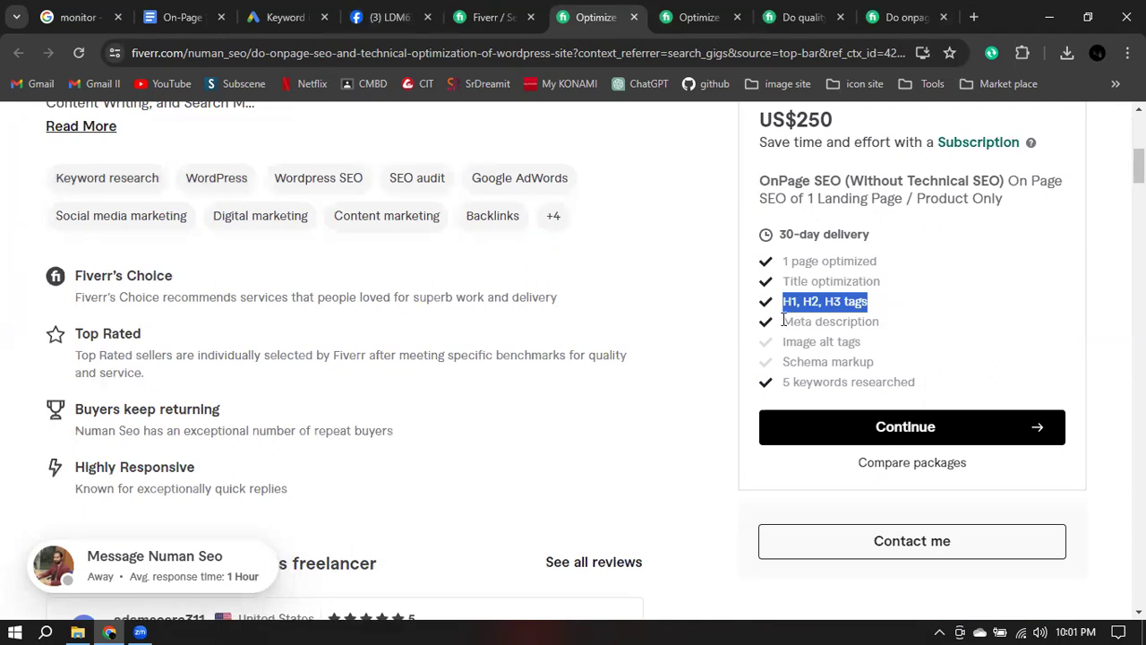
pyautogui.moveTo(784, 320); pyautogui.dragTo(886, 325)
pyautogui.moveTo(784, 342); pyautogui.dragTo(896, 351)
pyautogui.moveTo(785, 362); pyautogui.dragTo(881, 373)
pyautogui.moveTo(786, 385); pyautogui.dragTo(946, 392)
pyautogui.click(937, 381)
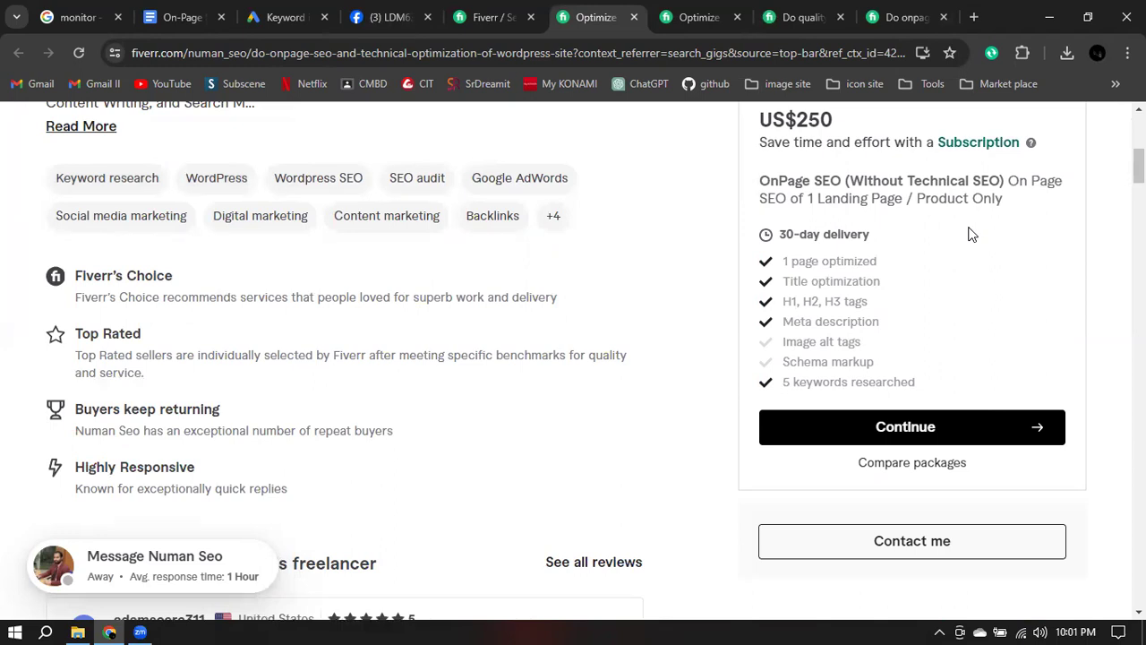
pyautogui.scroll(2, 972, 235)
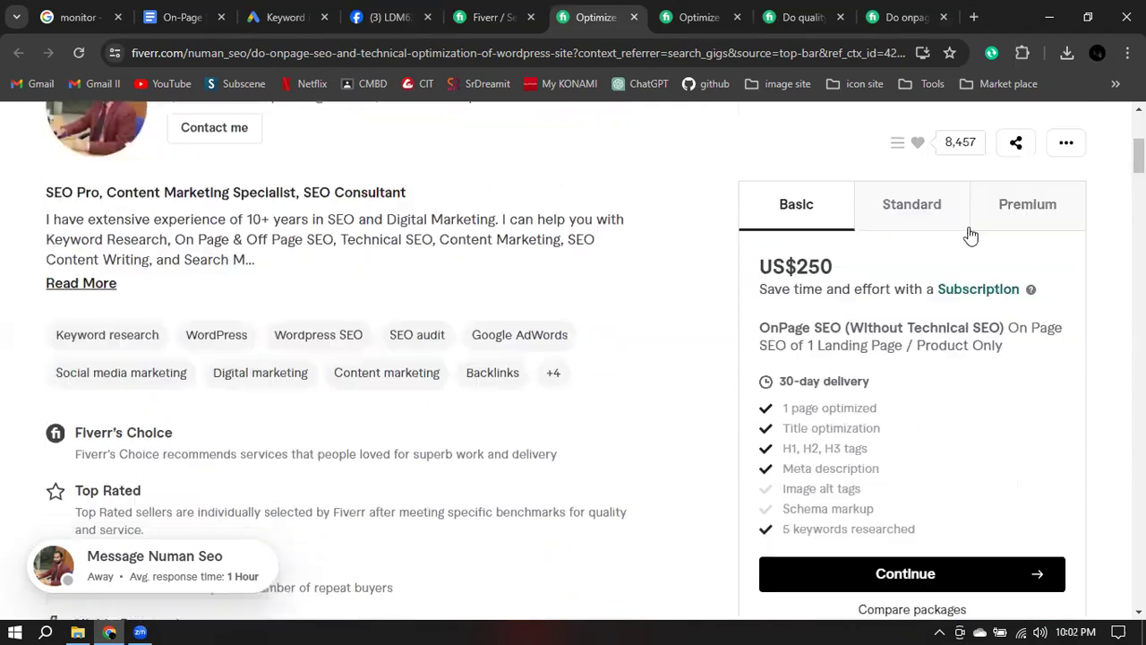
pyautogui.scroll(4, 181, 236)
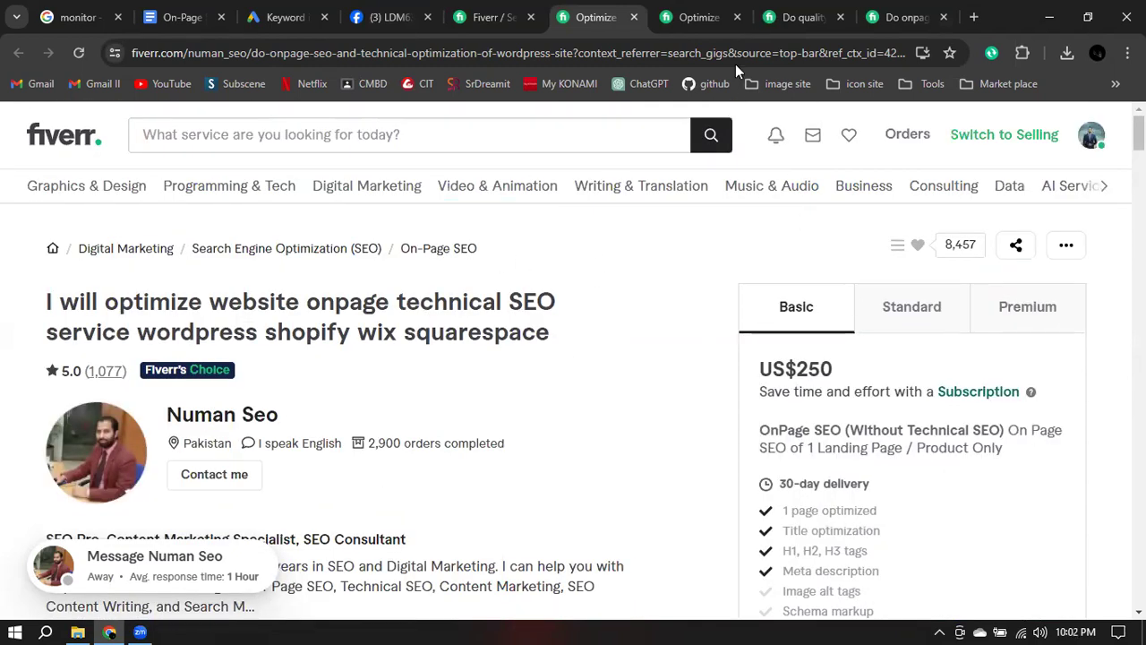
# Switch to the second opened gig, on onpage technical SEO with WordPress, Wix and Shopify, to examine its offer.
pyautogui.click(683, 18)
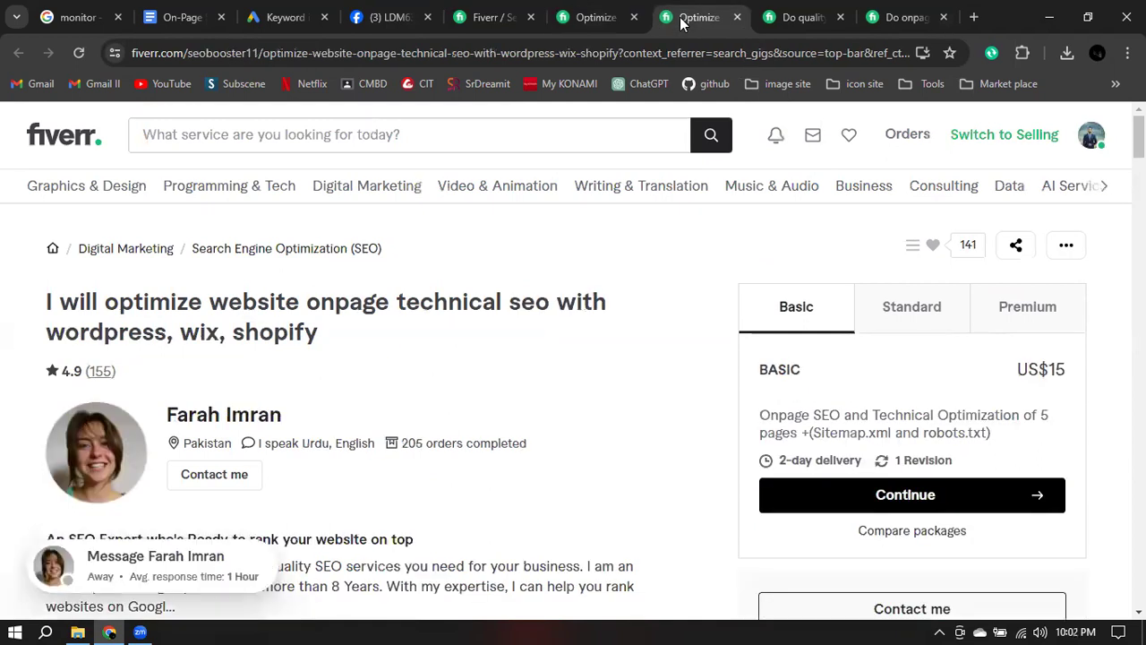